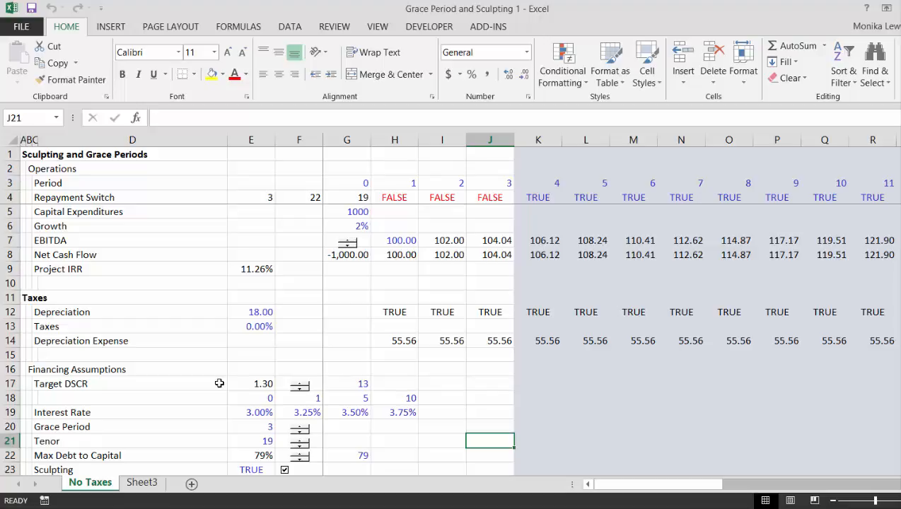
Step: Create a copy of the No Taxes sheet and place it before the original in the same workbook
{"action": "key", "text": "alt+e"}
{"action": "key", "text": "m"}
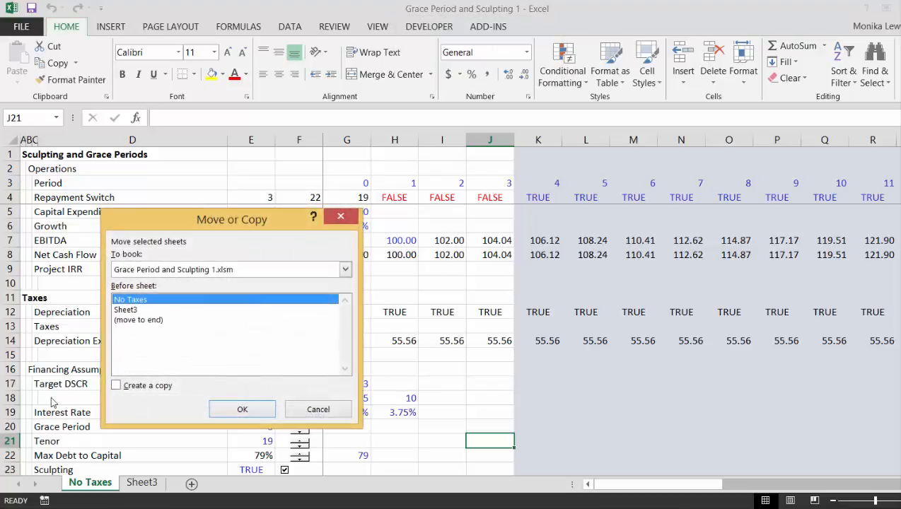
{"action": "left_click", "coordinate": [115, 387]}
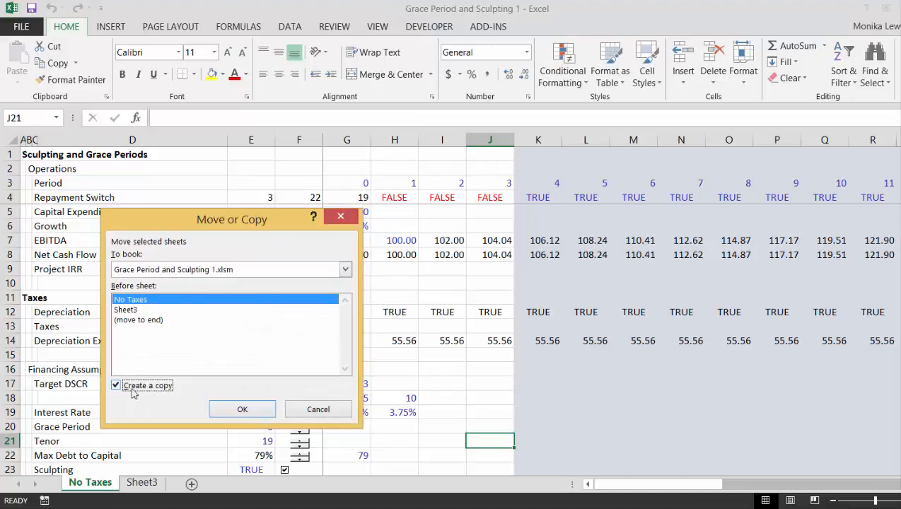
{"action": "left_click", "coordinate": [239, 411]}
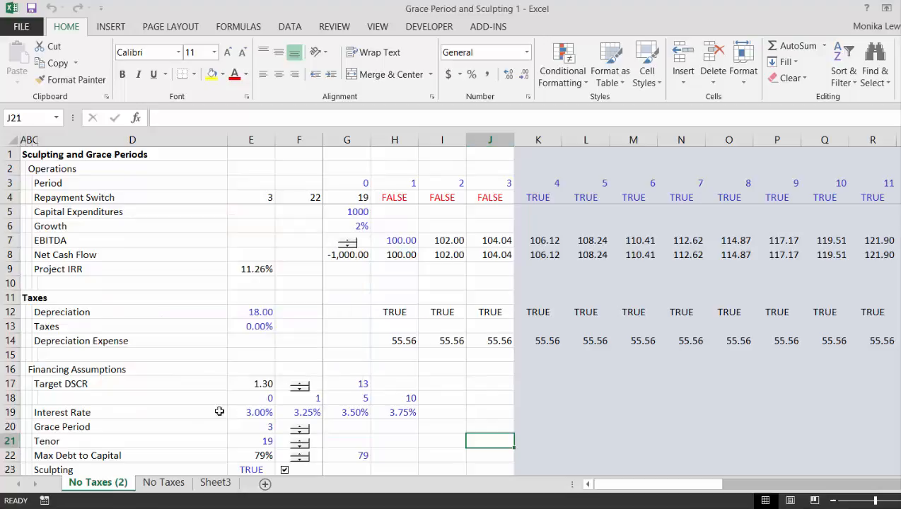
Step: Rename the copied sheet as Taxes
{"action": "double_click", "coordinate": [97, 483]}
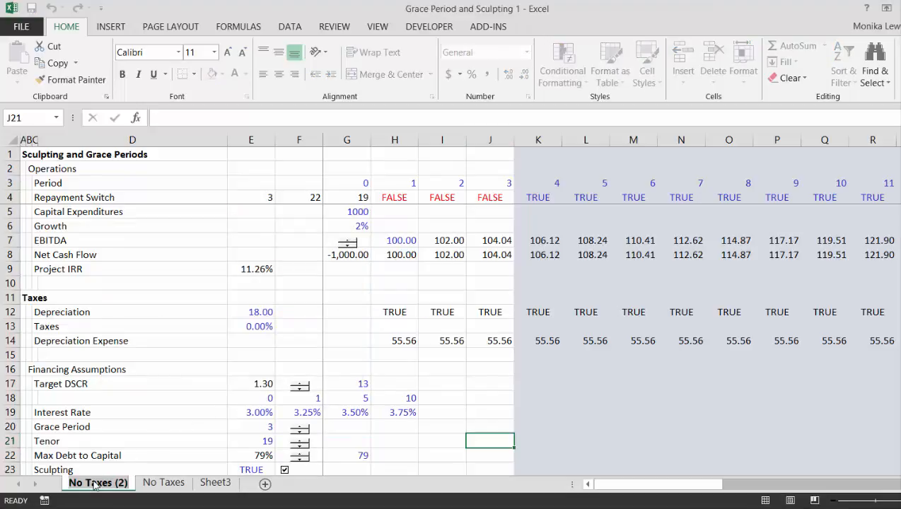
{"action": "type", "text": "Taxes"}
{"action": "key", "text": "Return"}
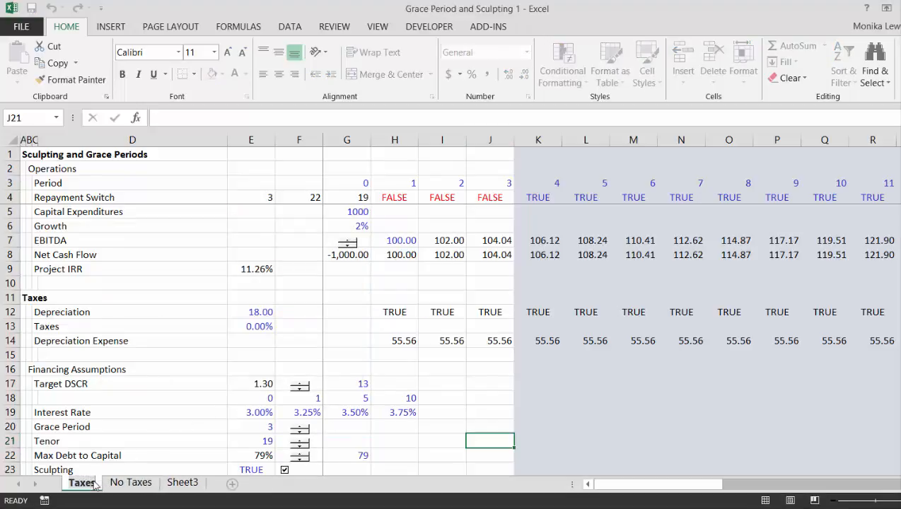
{"action": "left_click", "coordinate": [183, 388]}
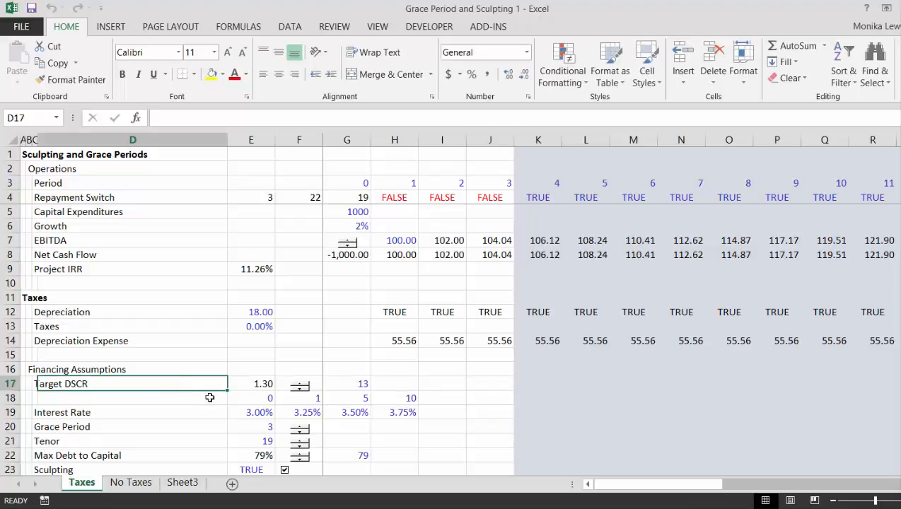
Step: Check the cell link of the Grace Period spinner on the Taxes sheet in its control settings
{"action": "left_click", "coordinate": [301, 431], "text": "ctrl"}
{"action": "right_click", "coordinate": [301, 433]}
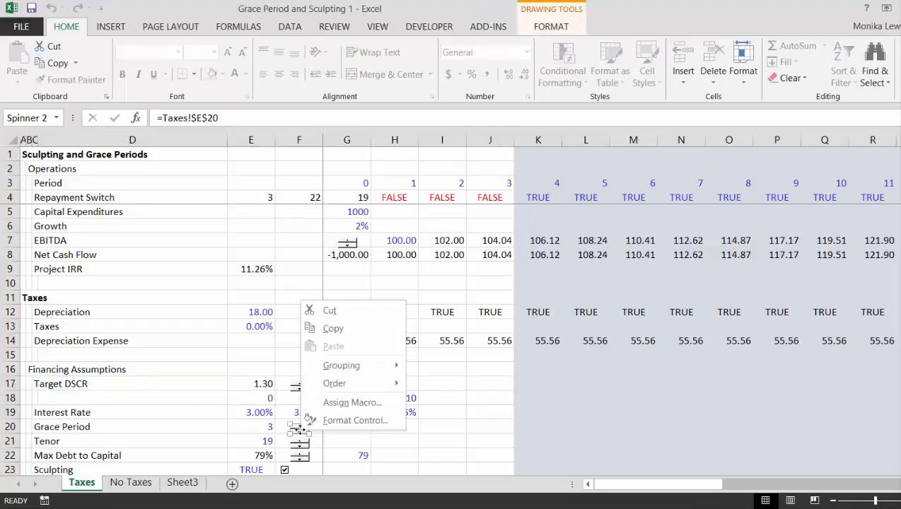
{"action": "left_click", "coordinate": [338, 420]}
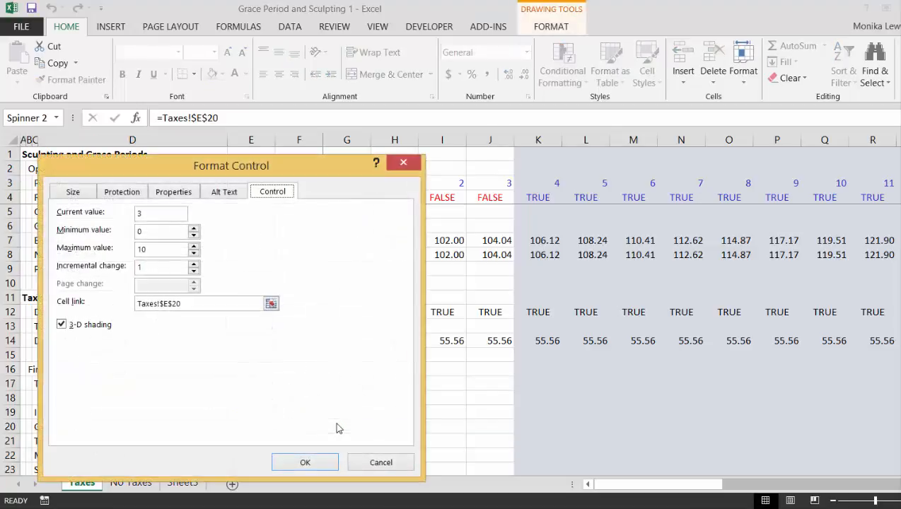
{"action": "left_click", "coordinate": [305, 461]}
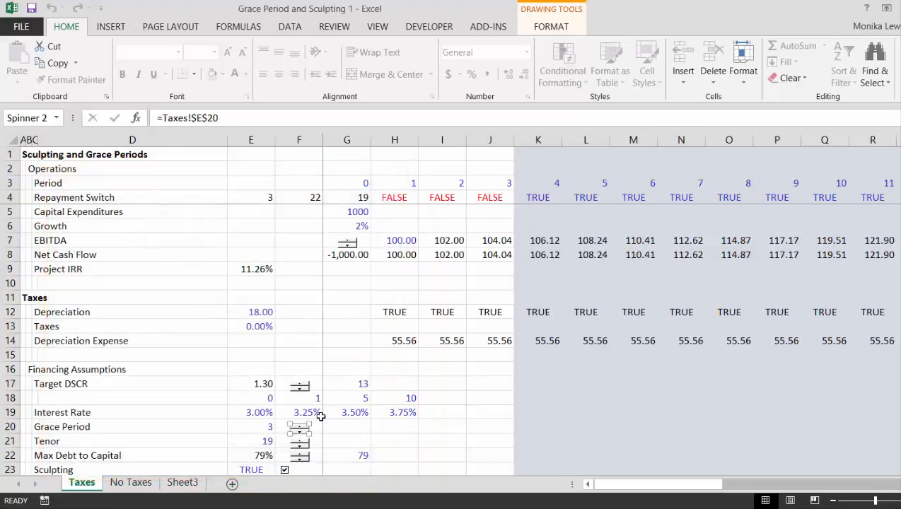
{"action": "left_click", "coordinate": [361, 409]}
Step: Check the cell link of the Target DSCR spinner on the No Taxes sheet in its control settings
{"action": "key", "text": "ctrl+Page_Down"}
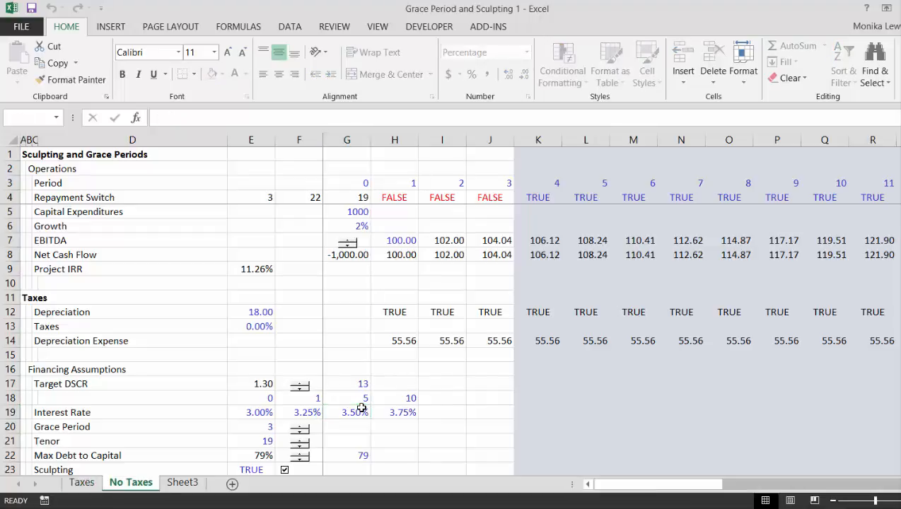
{"action": "right_click", "coordinate": [299, 388]}
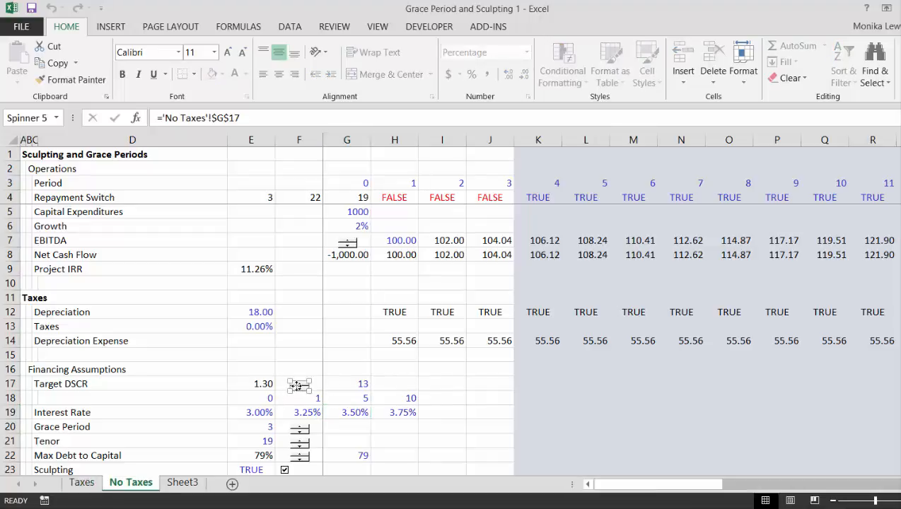
{"action": "left_click", "coordinate": [338, 377]}
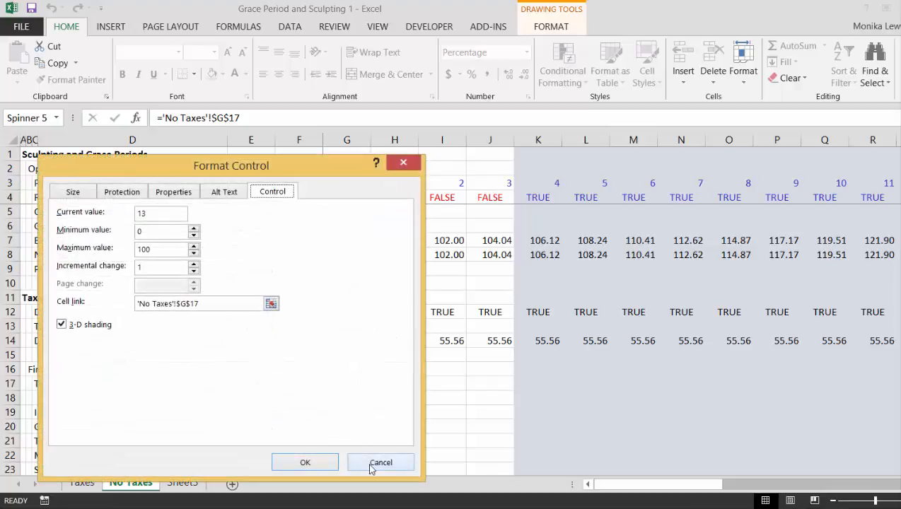
{"action": "left_click", "coordinate": [375, 463]}
{"action": "left_click", "coordinate": [408, 400]}
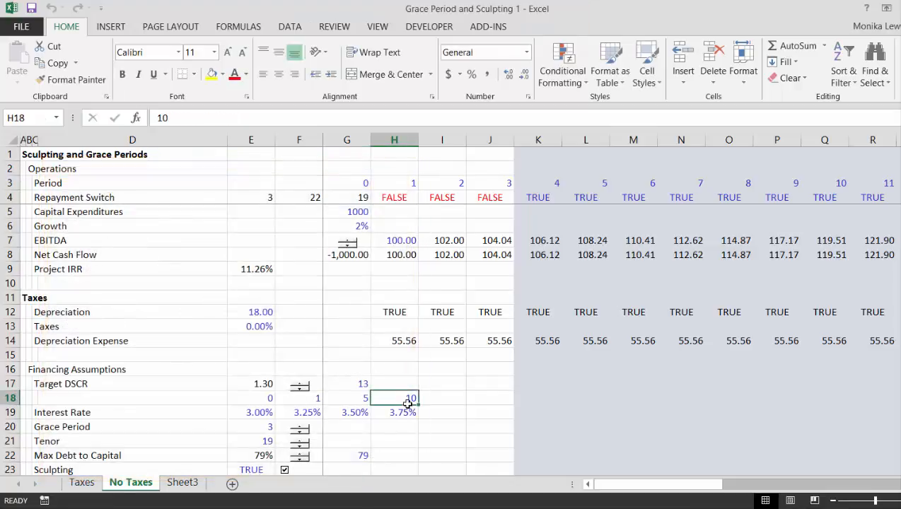
Step: Set the tax rate in cell E13 of the Taxes sheet to 30%
{"action": "key", "text": "ctrl+Page_Up"}
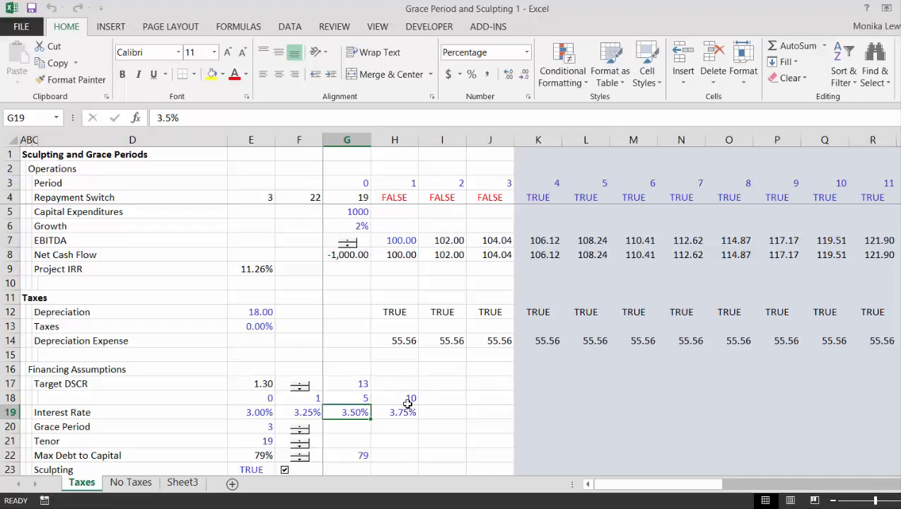
{"action": "key", "text": "Up"}
{"action": "key", "text": "Up"}
{"action": "key", "text": "Up"}
{"action": "key", "text": "Up"}
{"action": "key", "text": "Up"}
{"action": "key", "text": "Up"}
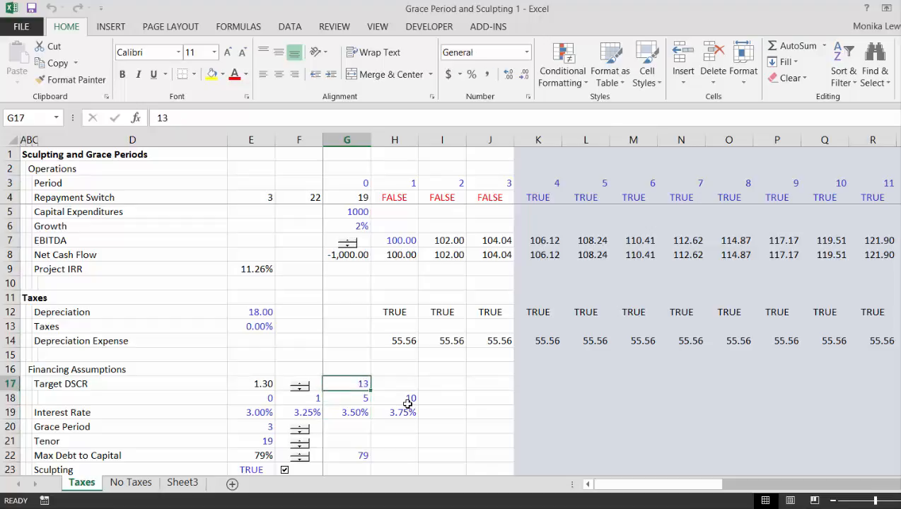
{"action": "key", "text": "Left"}
{"action": "key", "text": "Left"}
{"action": "key", "text": "Left"}
{"action": "key", "text": "Right"}
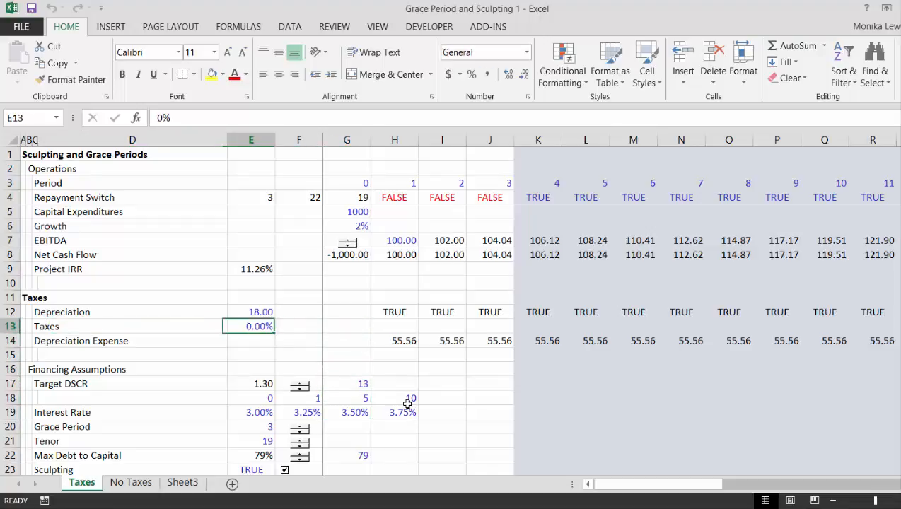
{"action": "type", "text": "30"}
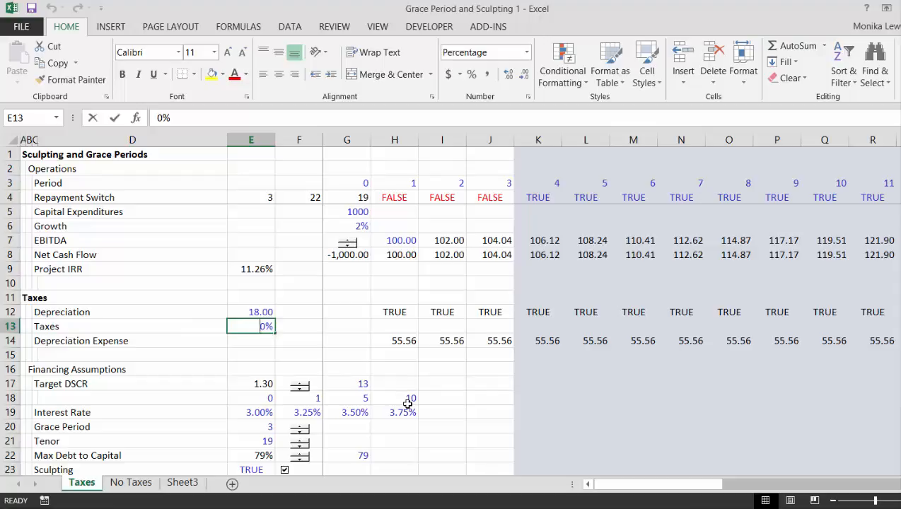
{"action": "key", "text": "Return"}
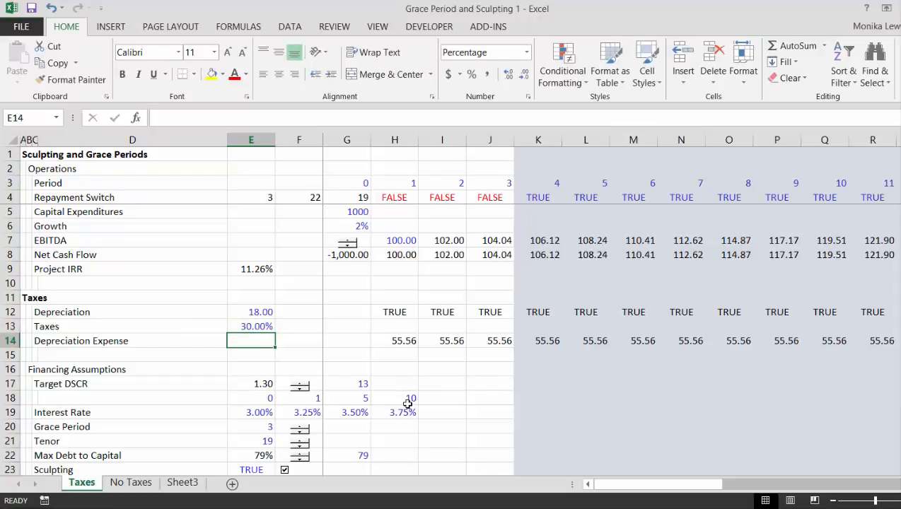
Step: Extend the row 33 label in column C to read "Cash Flow over Repayment Period"
{"action": "key", "text": "Down"}
{"action": "key", "text": "Down"}
{"action": "key", "text": "Down"}
{"action": "key", "text": "Down"}
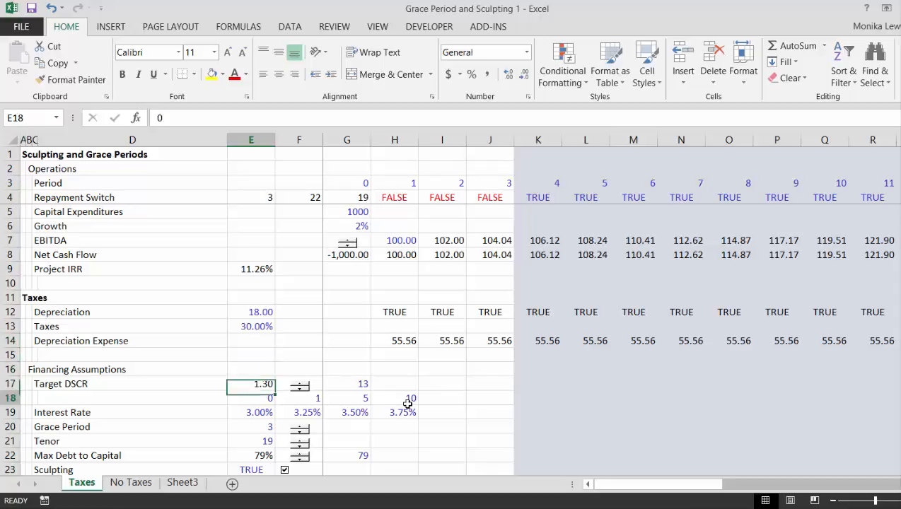
{"action": "key", "text": "Up"}
{"action": "key", "text": "Up"}
{"action": "key", "text": "Down"}
{"action": "key", "text": "Down"}
{"action": "key", "text": "Down"}
{"action": "key", "text": "Down"}
{"action": "key", "text": "Down"}
{"action": "key", "text": "Down"}
{"action": "key", "text": "Down"}
{"action": "key", "text": "Down"}
{"action": "key", "text": "Down"}
{"action": "key", "text": "Down"}
{"action": "key", "text": "Down"}
{"action": "key", "text": "Down"}
{"action": "key", "text": "Down"}
{"action": "key", "text": "Down"}
{"action": "key", "text": "Down"}
{"action": "key", "text": "Down"}
{"action": "key", "text": "Down"}
{"action": "key", "text": "Down"}
{"action": "key", "text": "Down"}
{"action": "key", "text": "Down"}
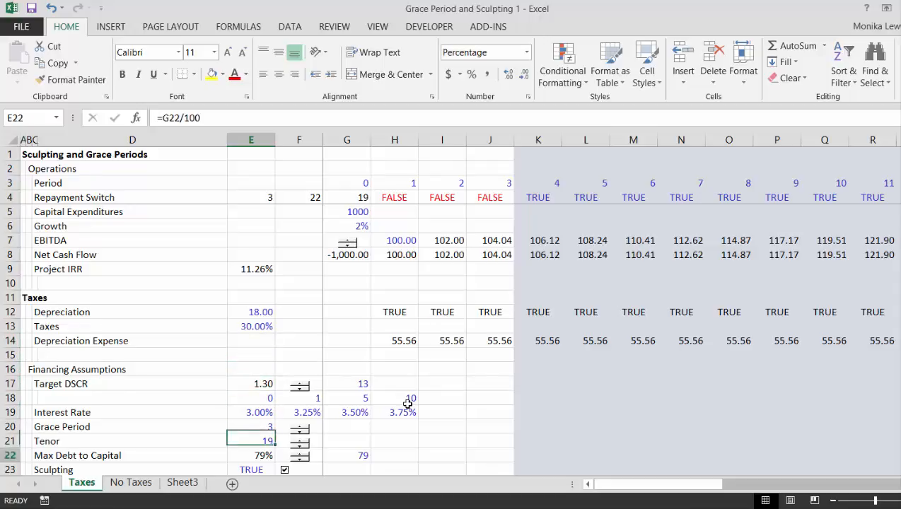
{"action": "key", "text": "Down"}
{"action": "key", "text": "Down"}
{"action": "key", "text": "Down"}
{"action": "key", "text": "Down"}
{"action": "key", "text": "Down"}
{"action": "key", "text": "Down"}
{"action": "key", "text": "Up"}
{"action": "key", "text": "Up"}
{"action": "key", "text": "Up"}
{"action": "key", "text": "Up"}
{"action": "key", "text": "Up"}
{"action": "key", "text": "Up"}
{"action": "key", "text": "Up"}
{"action": "key", "text": "Up"}
{"action": "key", "text": "Up"}
{"action": "key", "text": "Up"}
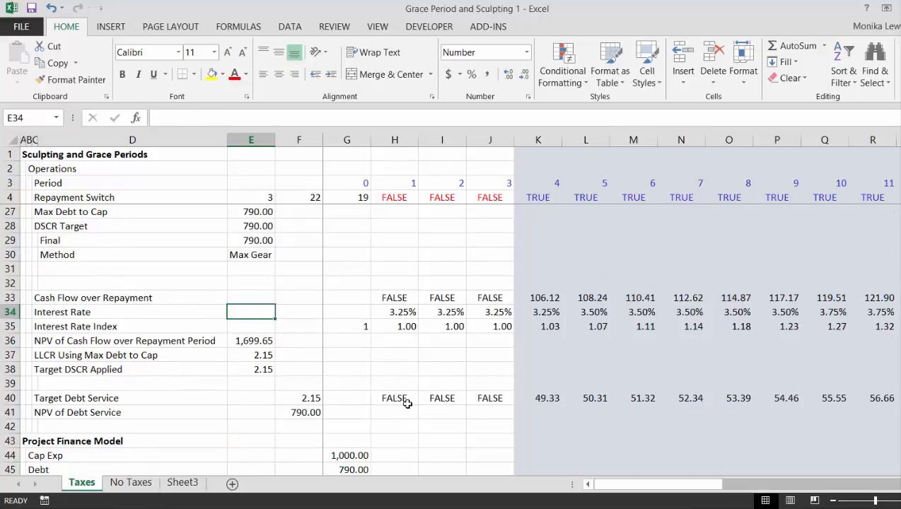
{"action": "key", "text": "Up"}
{"action": "key", "text": "Right"}
{"action": "key", "text": "Right"}
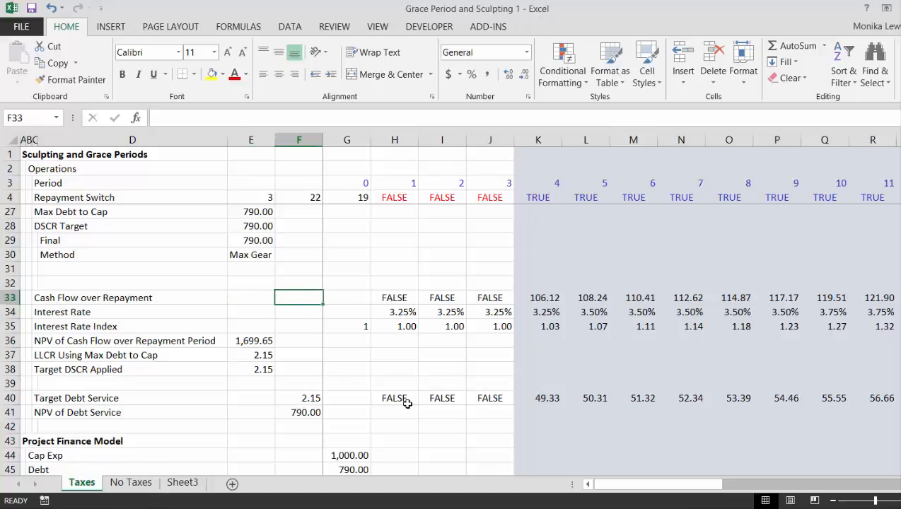
{"action": "key", "text": "Left"}
{"action": "key", "text": "Left"}
{"action": "key", "text": "Left"}
{"action": "key", "text": "Left"}
{"action": "key", "text": "Right"}
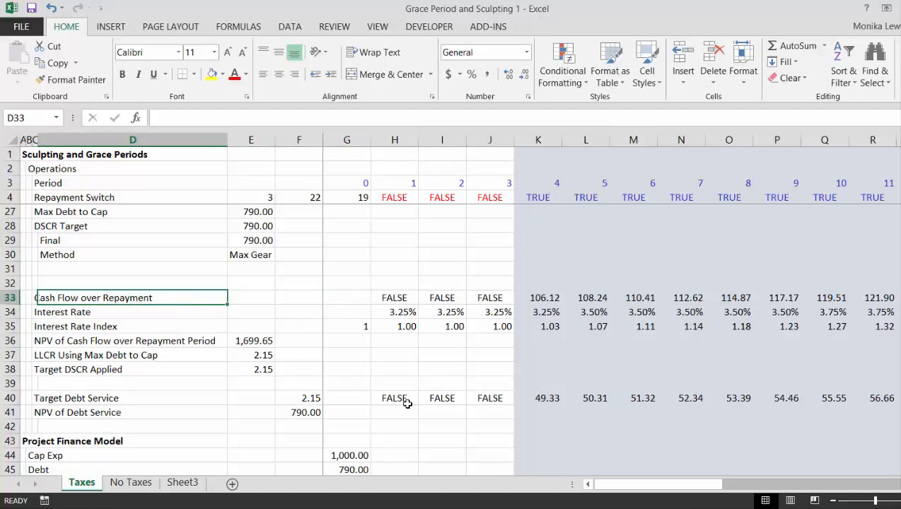
{"action": "key", "text": "F2"}
{"action": "key", "text": "Escape"}
{"action": "key", "text": "Left"}
{"action": "key", "text": "F2"}
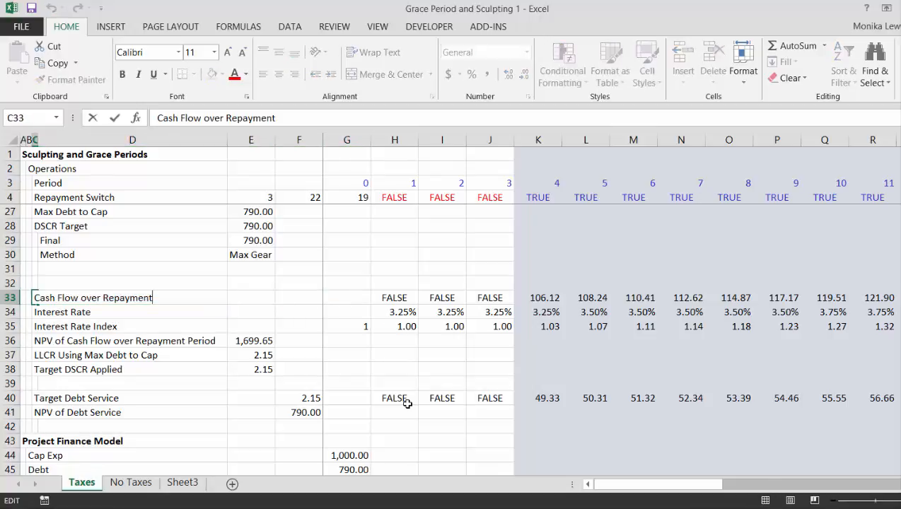
{"action": "type", "text": "Period"}
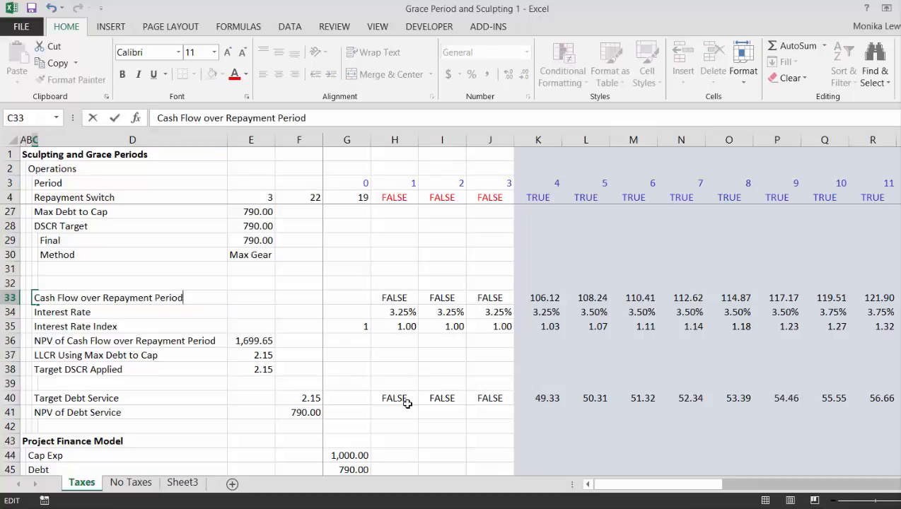
{"action": "key", "text": "Return"}
Step: Examine the formulas in the Cash Flow over Repayment Period row across the periods up to period 20
{"action": "key", "text": "Right"}
{"action": "key", "text": "Right"}
{"action": "key", "text": "Right"}
{"action": "key", "text": "Right"}
{"action": "key", "text": "Right"}
{"action": "key", "text": "Right"}
{"action": "key", "text": "Right"}
{"action": "key", "text": "Right"}
{"action": "key", "text": "Right"}
{"action": "key", "text": "Right"}
{"action": "key", "text": "Right"}
{"action": "key", "text": "Right"}
{"action": "key", "text": "Right"}
{"action": "key", "text": "Right"}
{"action": "key", "text": "Right"}
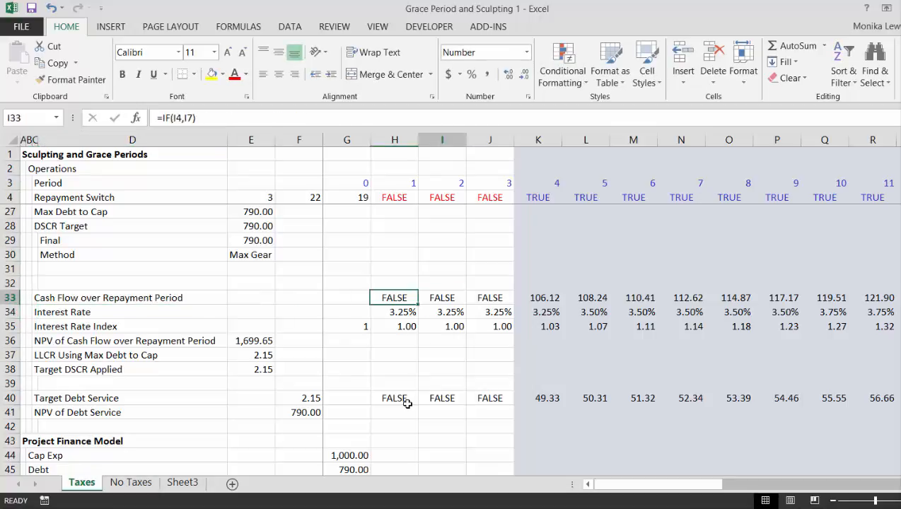
{"action": "key", "text": "Right"}
{"action": "key", "text": "Right"}
{"action": "key", "text": "Right"}
{"action": "key", "text": "Right"}
{"action": "key", "text": "Right"}
{"action": "key", "text": "Right"}
{"action": "key", "text": "Right"}
{"action": "key", "text": "Right"}
{"action": "key", "text": "Right"}
{"action": "key", "text": "Right"}
{"action": "key", "text": "Right"}
{"action": "key", "text": "Right"}
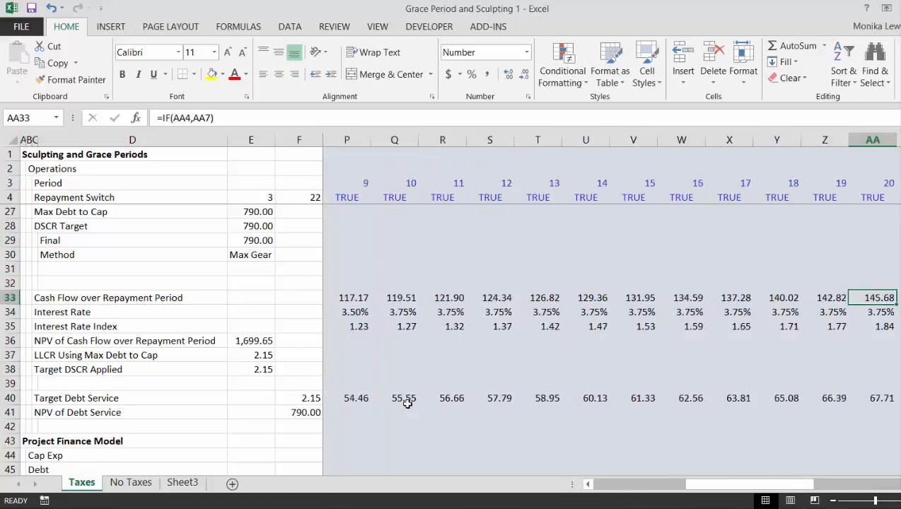
{"action": "key", "text": "Left"}
{"action": "key", "text": "Left"}
{"action": "key", "text": "Left"}
{"action": "key", "text": "Left"}
{"action": "key", "text": "Left"}
{"action": "key", "text": "Left"}
{"action": "key", "text": "Left"}
{"action": "key", "text": "Left"}
{"action": "key", "text": "Left"}
{"action": "key", "text": "Left"}
{"action": "key", "text": "Left"}
{"action": "key", "text": "Left"}
{"action": "key", "text": "Left"}
{"action": "key", "text": "Left"}
{"action": "key", "text": "Left"}
{"action": "key", "text": "Left"}
{"action": "key", "text": "Left"}
{"action": "key", "text": "Left"}
{"action": "key", "text": "Left"}
{"action": "key", "text": "Left"}
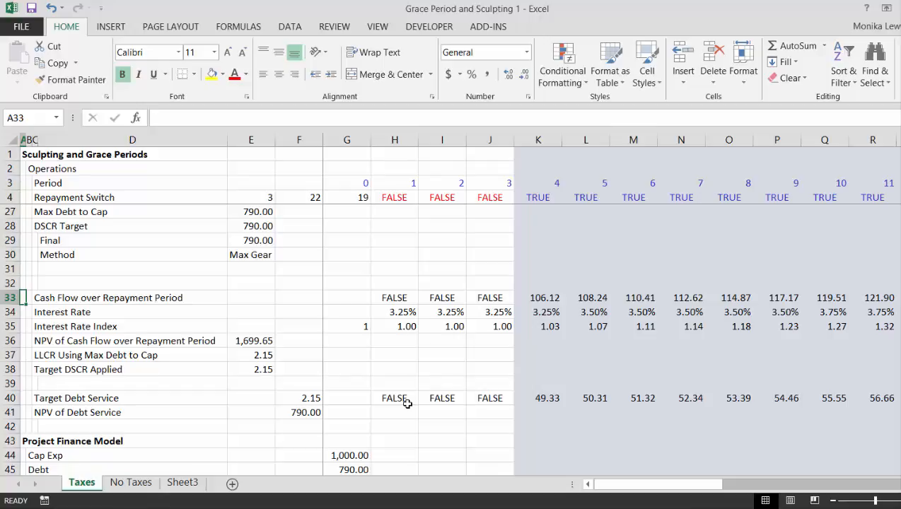
Step: Insert two blank rows at row 32, above the Cash Flow over Repayment Period row
{"action": "key", "text": "Up"}
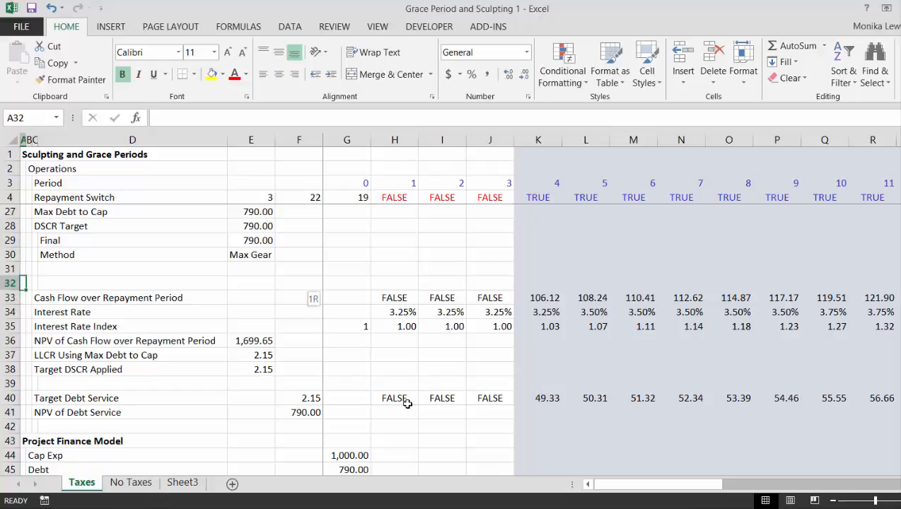
{"action": "key", "text": "shift+space"}
{"action": "key", "text": "ctrl+shift+plus"}
{"action": "key", "text": "ctrl+shift+plus"}
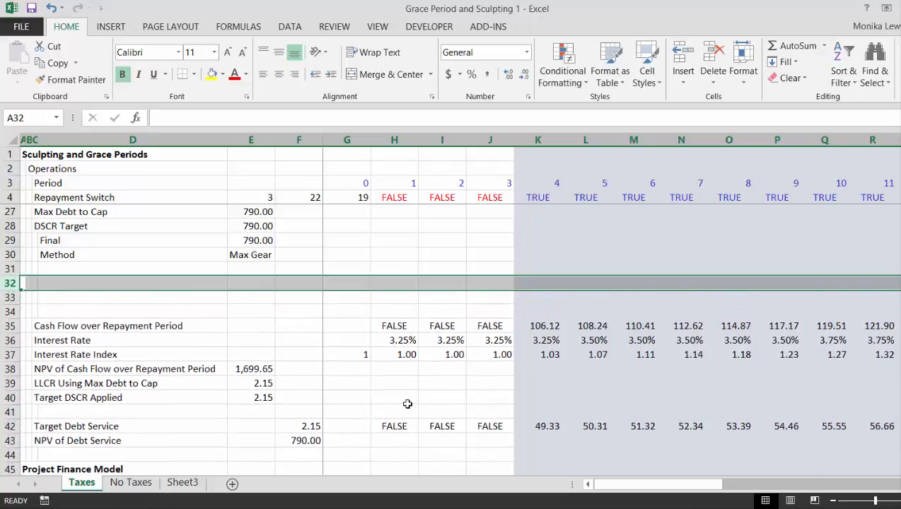
Step: Label cell C33 "EBITDA" and cell C34 "Less: Taxes" above the Cash Flow over Repayment Period row
{"action": "key", "text": "Right"}
{"action": "key", "text": "Right"}
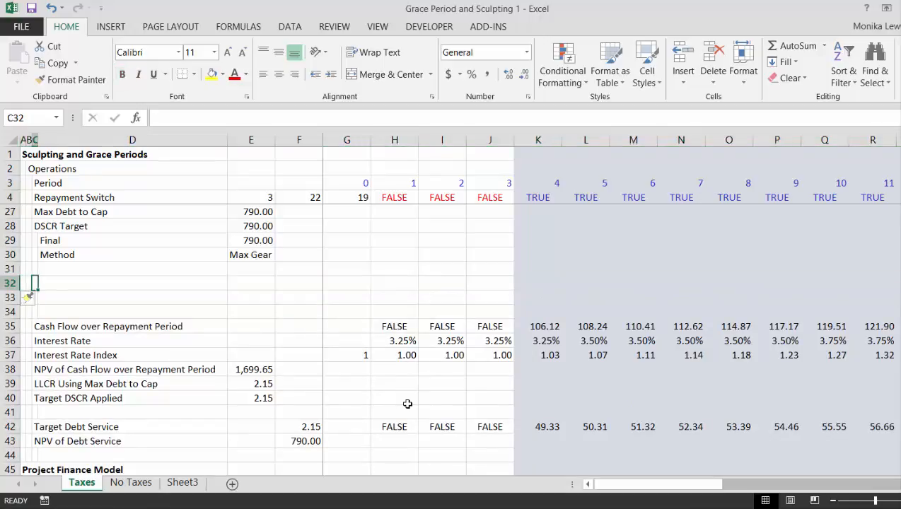
{"action": "key", "text": "Down"}
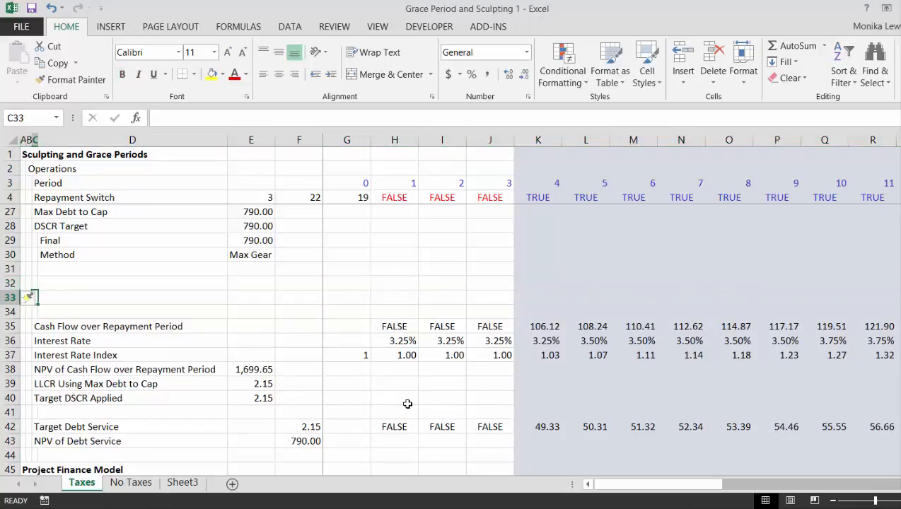
{"action": "type", "text": "EBITDA"}
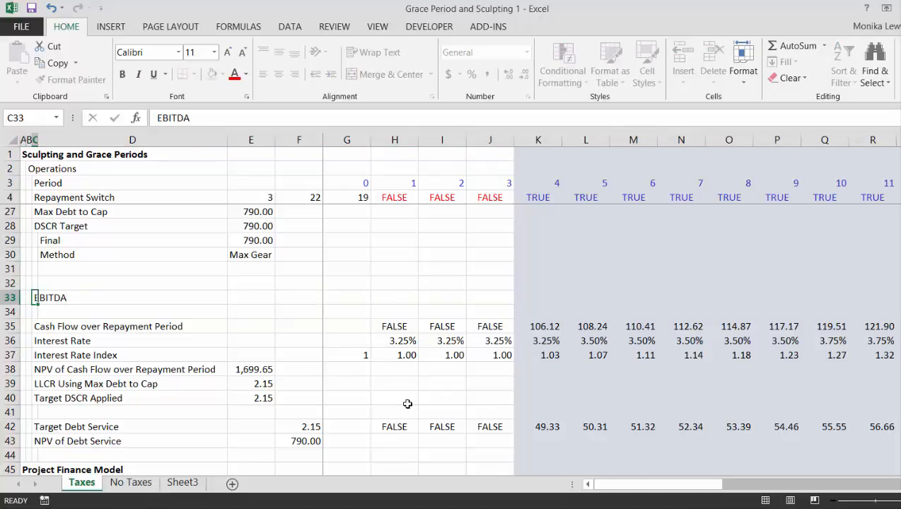
{"action": "key", "text": "Return"}
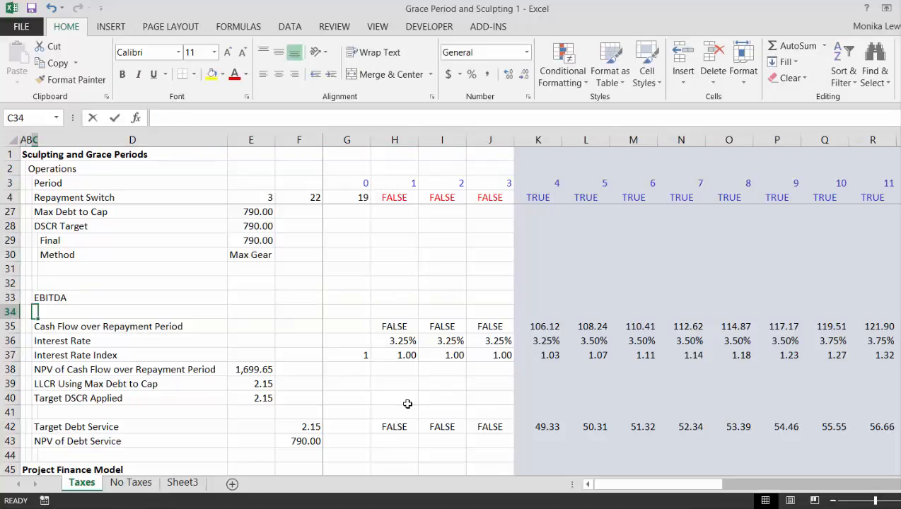
{"action": "type", "text": "Less: Taxes"}
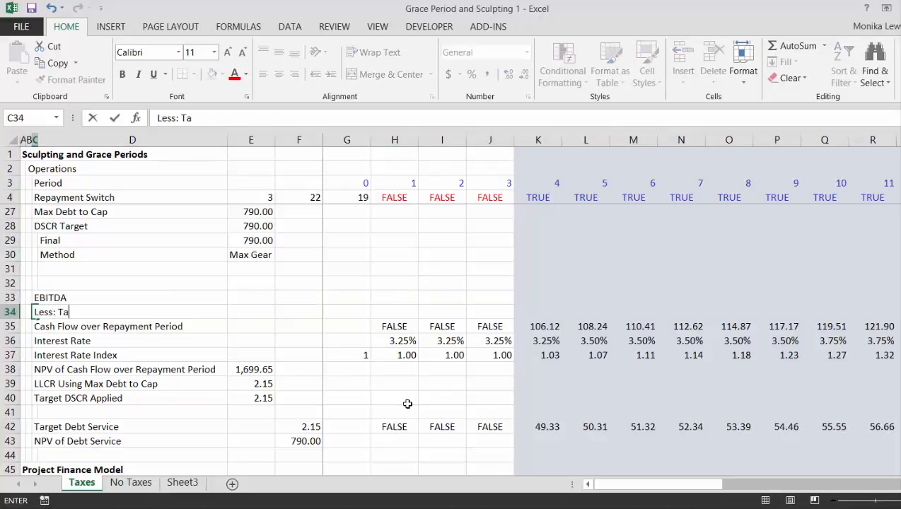
{"action": "key", "text": "Return"}
Step: Examine the formulas in the Cash Flow over Repayment Period row across the early periods
{"action": "key", "text": "Right"}
{"action": "key", "text": "Right"}
{"action": "key", "text": "Right"}
{"action": "key", "text": "Right"}
{"action": "key", "text": "Right"}
{"action": "key", "text": "Right"}
{"action": "key", "text": "Right"}
{"action": "key", "text": "Right"}
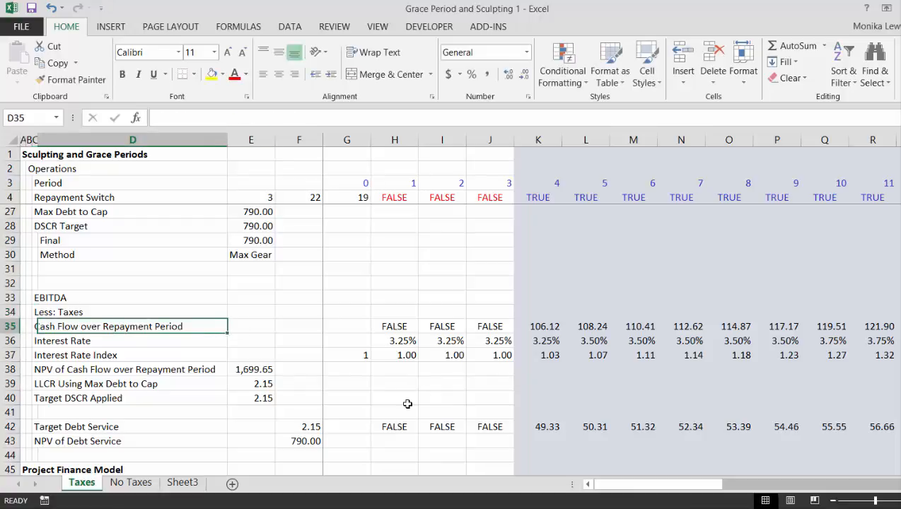
{"action": "key", "text": "Right"}
{"action": "key", "text": "Right"}
{"action": "key", "text": "Right"}
{"action": "key", "text": "Right"}
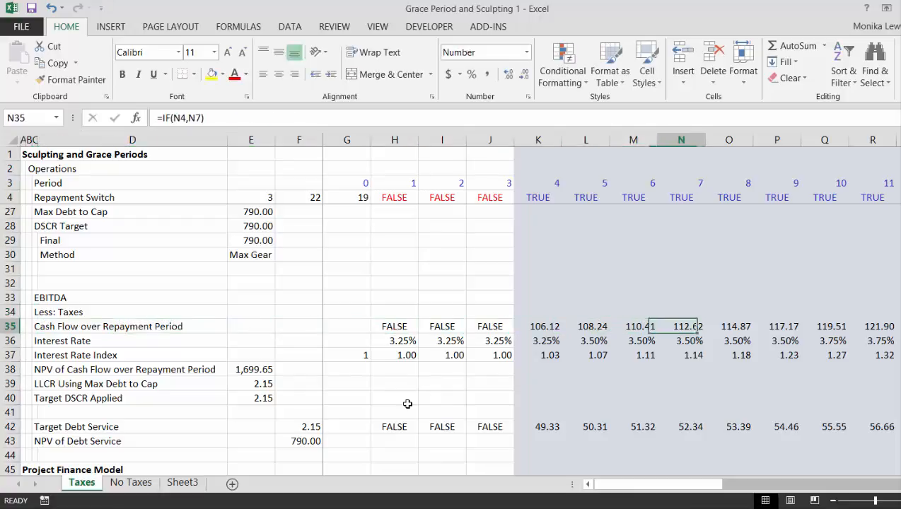
{"action": "key", "text": "Left"}
{"action": "key", "text": "Left"}
{"action": "key", "text": "Left"}
{"action": "key", "text": "Left"}
{"action": "key", "text": "Left"}
{"action": "key", "text": "Left"}
{"action": "key", "text": "Left"}
{"action": "key", "text": "Left"}
{"action": "key", "text": "Left"}
{"action": "key", "text": "Left"}
{"action": "key", "text": "Left"}
{"action": "key", "text": "Left"}
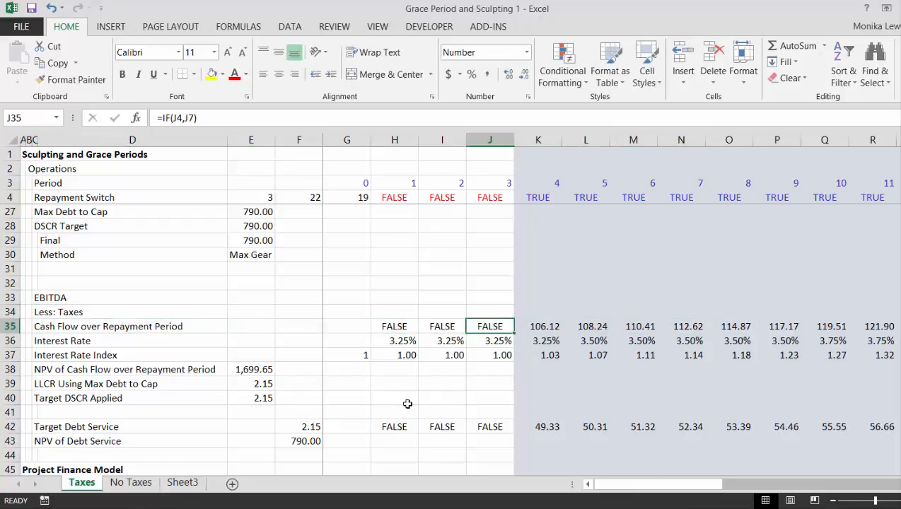
{"action": "key", "text": "Left"}
{"action": "key", "text": "Up"}
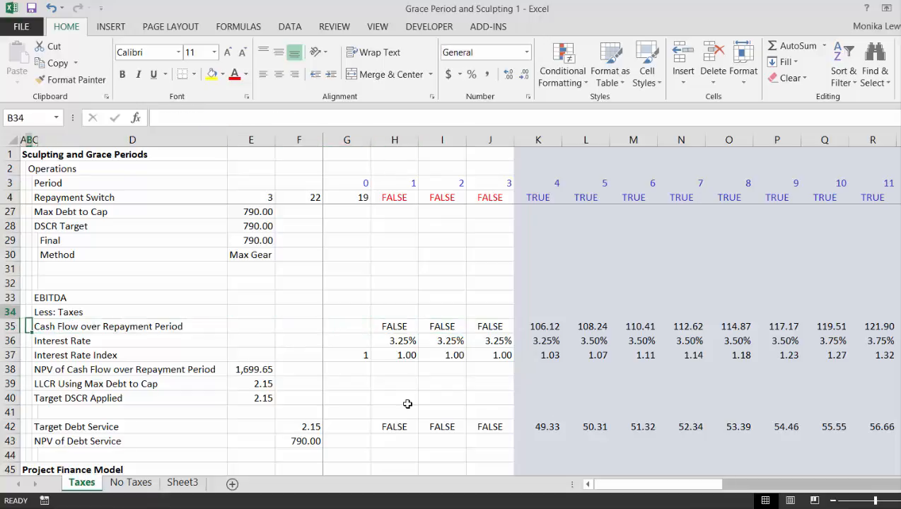
{"action": "key", "text": "Down"}
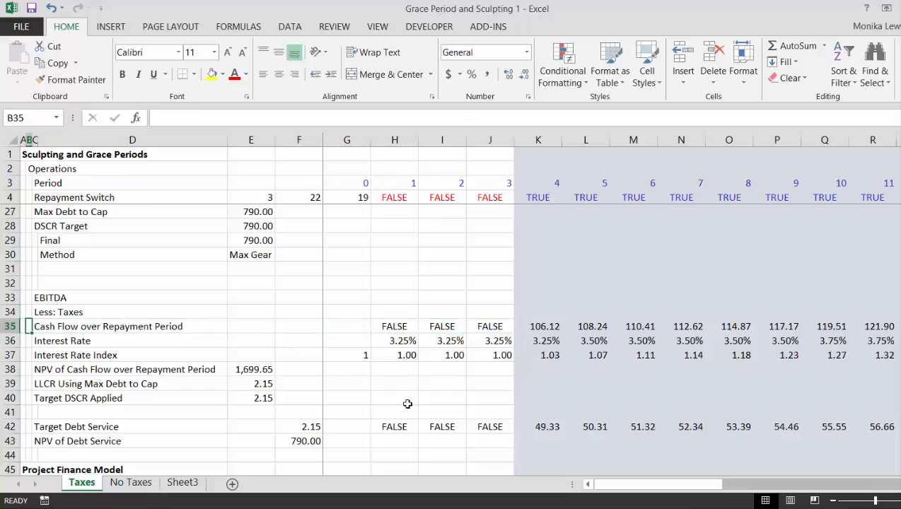
Step: Fill the EBITDA row 33 from period 1 across all periods with references to the EBITDA in the Operations section
{"action": "key", "text": "Up"}
{"action": "key", "text": "Up"}
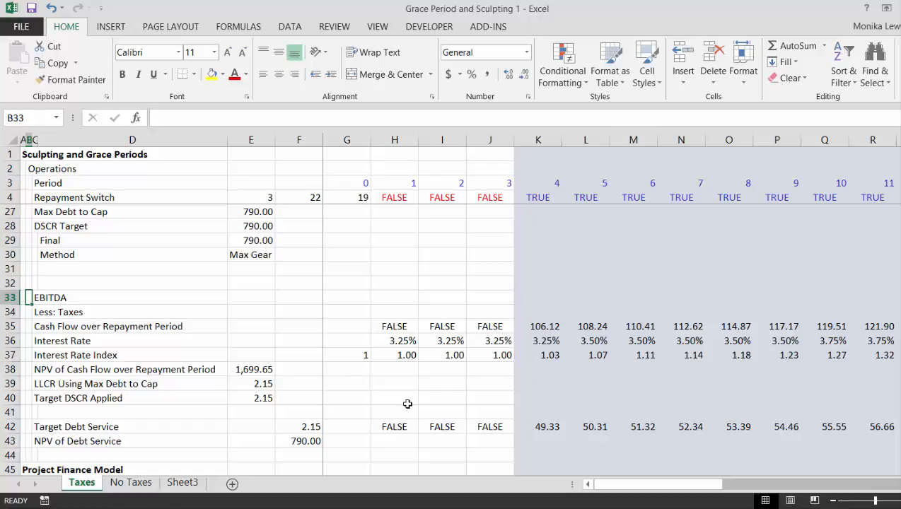
{"action": "key", "text": "Right"}
{"action": "key", "text": "Right"}
{"action": "key", "text": "Right"}
{"action": "key", "text": "Right"}
{"action": "key", "text": "Right"}
{"action": "key", "text": "Right"}
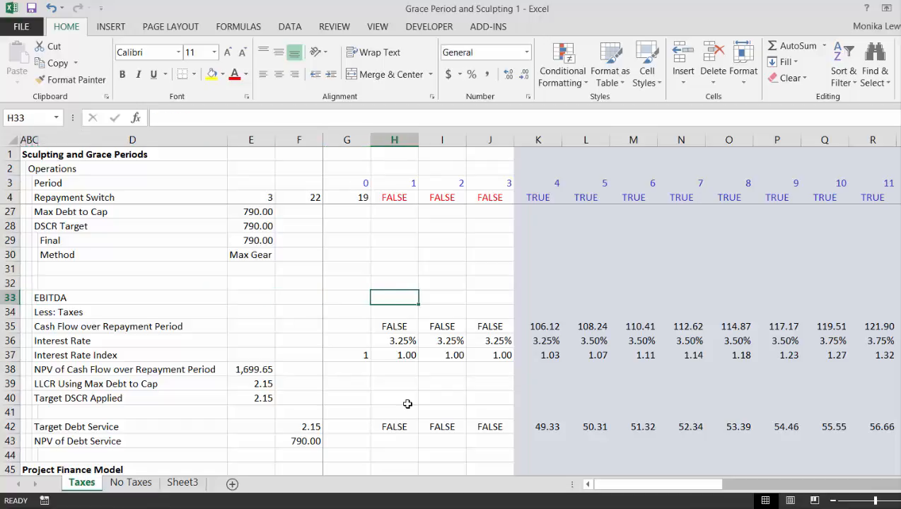
{"action": "type", "text": "="}
{"action": "key", "text": "Up"}
{"action": "key", "text": "Up"}
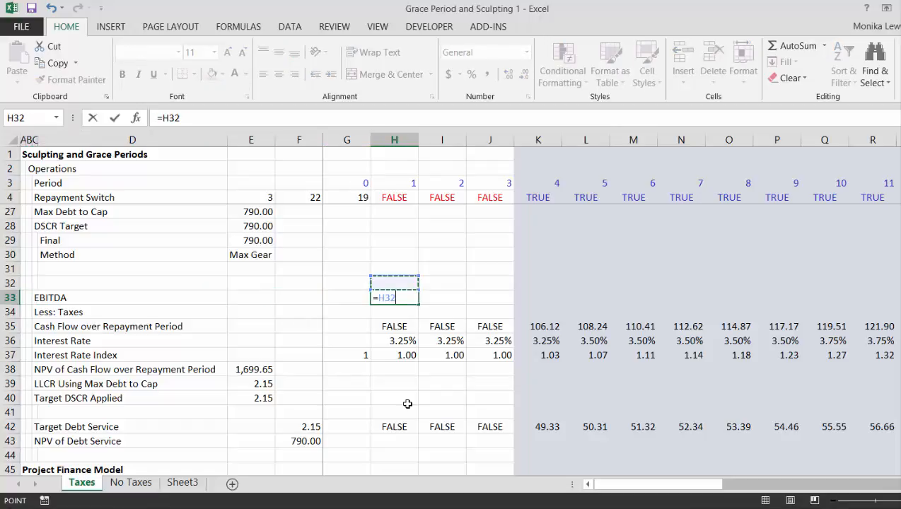
{"action": "key", "text": "Up"}
{"action": "key", "text": "Up"}
{"action": "key", "text": "Up"}
{"action": "key", "text": "Up"}
{"action": "key", "text": "Up"}
{"action": "key", "text": "Up"}
{"action": "key", "text": "Up"}
{"action": "key", "text": "Up"}
{"action": "key", "text": "Up"}
{"action": "key", "text": "Up"}
{"action": "key", "text": "Up"}
{"action": "key", "text": "Up"}
{"action": "key", "text": "Up"}
{"action": "key", "text": "Up"}
{"action": "key", "text": "Up"}
{"action": "key", "text": "Up"}
{"action": "key", "text": "Up"}
{"action": "key", "text": "Up"}
{"action": "key", "text": "Up"}
{"action": "key", "text": "Up"}
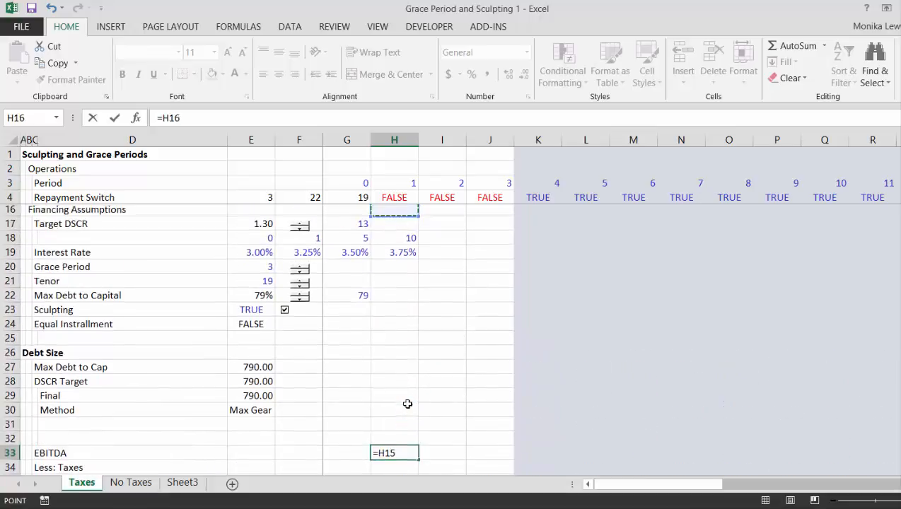
{"action": "key", "text": "Up"}
{"action": "key", "text": "Up"}
{"action": "key", "text": "Up"}
{"action": "key", "text": "Up"}
{"action": "key", "text": "Up"}
{"action": "key", "text": "Up"}
{"action": "key", "text": "Up"}
{"action": "key", "text": "Up"}
{"action": "key", "text": "Up"}
{"action": "key", "text": "Down"}
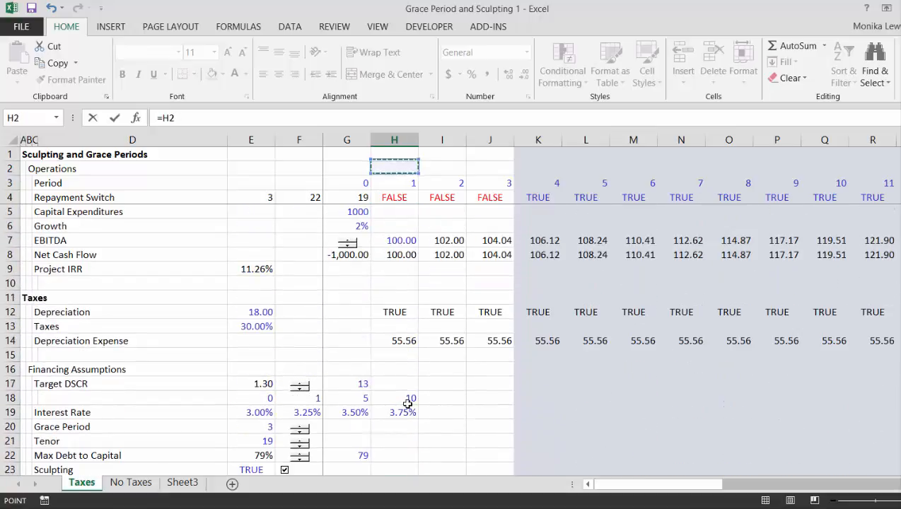
{"action": "key", "text": "Down"}
{"action": "key", "text": "Down"}
{"action": "key", "text": "Down"}
{"action": "key", "text": "Down"}
{"action": "key", "text": "Down"}
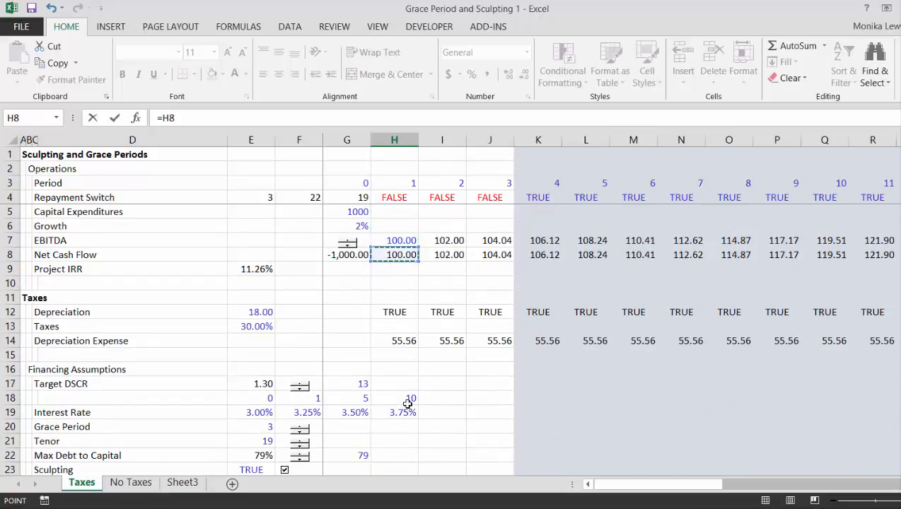
{"action": "key", "text": "Return"}
{"action": "key", "text": "Up"}
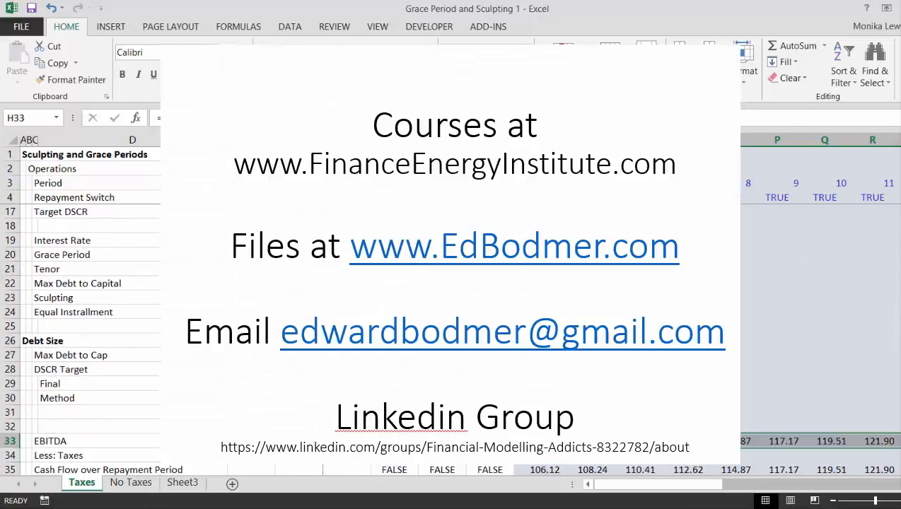
Step: Review the Taxes sheet from the Debt Size section down through the debt schedule, DSCR and Equity Return sections
{"action": "key", "text": "Down"}
{"action": "key", "text": "Down"}
{"action": "key", "text": "Down"}
{"action": "key", "text": "Up"}
{"action": "key", "text": "Up"}
{"action": "key", "text": "Up"}
{"action": "key", "text": "Up"}
{"action": "key", "text": "Up"}
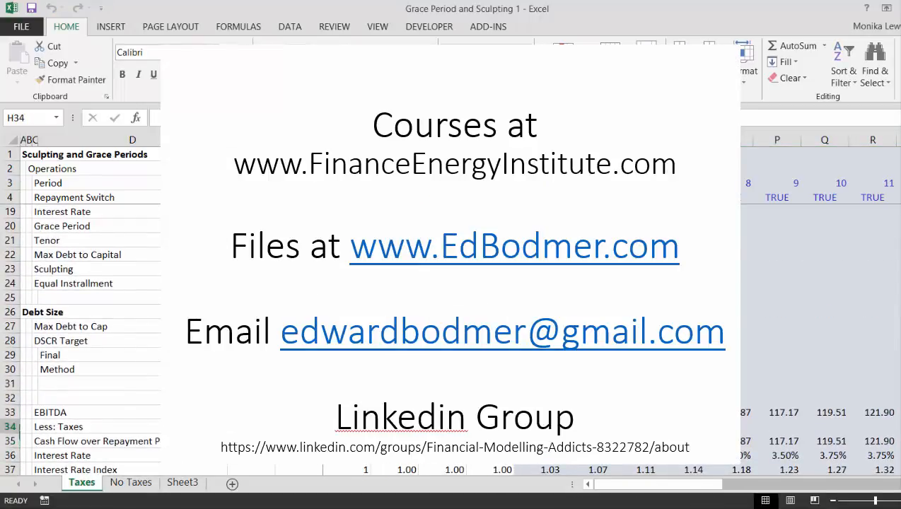
{"action": "key", "text": "Left"}
{"action": "key", "text": "Left"}
{"action": "key", "text": "Left"}
{"action": "key", "text": "Left"}
{"action": "key", "text": "Left"}
{"action": "key", "text": "Left"}
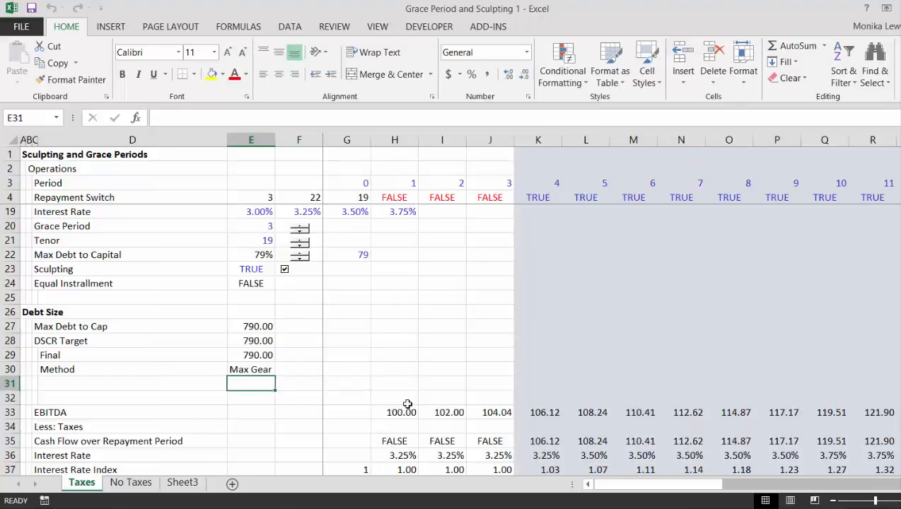
{"action": "key", "text": "Down"}
{"action": "key", "text": "Down"}
{"action": "key", "text": "Down"}
{"action": "key", "text": "Down"}
{"action": "key", "text": "Down"}
{"action": "key", "text": "Down"}
{"action": "key", "text": "Down"}
{"action": "key", "text": "Down"}
{"action": "key", "text": "Down"}
{"action": "key", "text": "Down"}
{"action": "key", "text": "Down"}
{"action": "key", "text": "Down"}
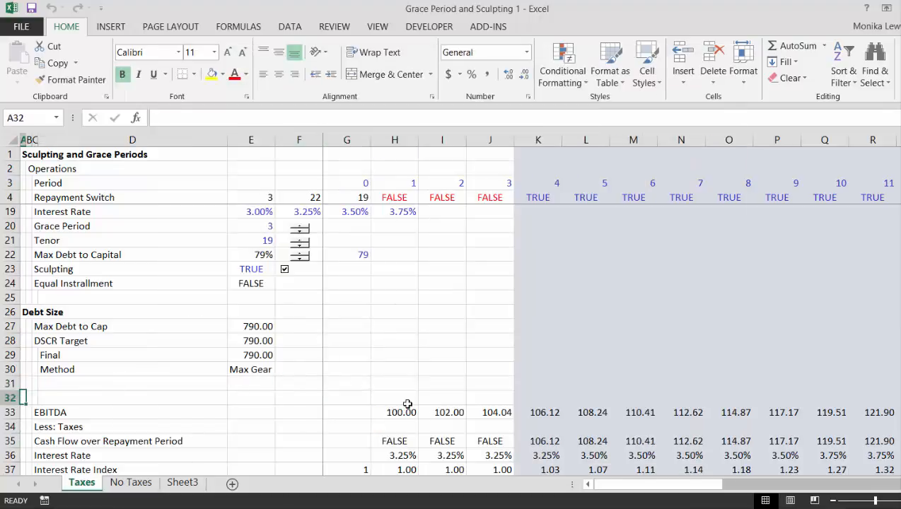
{"action": "key", "text": "Up"}
{"action": "key", "text": "Up"}
{"action": "key", "text": "Up"}
{"action": "key", "text": "Up"}
{"action": "key", "text": "Up"}
{"action": "key", "text": "Up"}
{"action": "key", "text": "Up"}
{"action": "key", "text": "Up"}
{"action": "key", "text": "Up"}
{"action": "key", "text": "Up"}
{"action": "key", "text": "Up"}
{"action": "key", "text": "Up"}
{"action": "key", "text": "Up"}
{"action": "key", "text": "Up"}
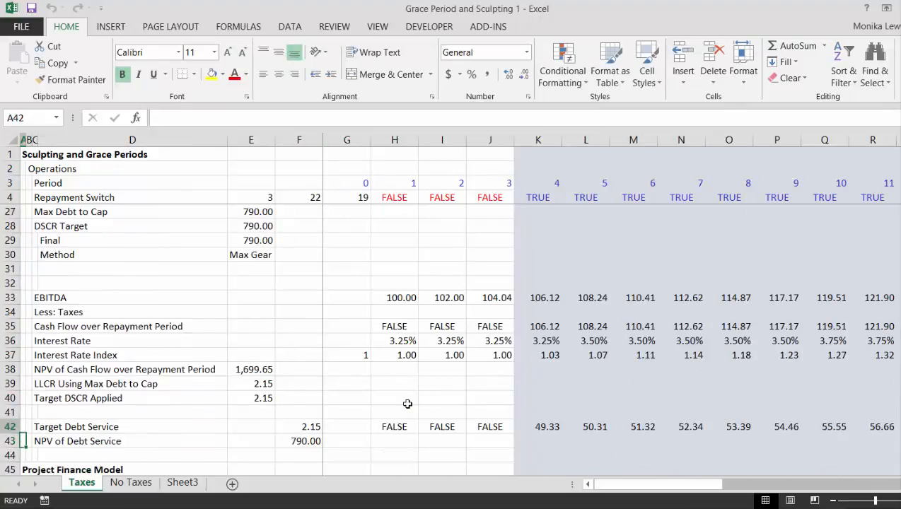
{"action": "key", "text": "Down"}
{"action": "key", "text": "Down"}
{"action": "key", "text": "Down"}
{"action": "key", "text": "Down"}
{"action": "key", "text": "Down"}
{"action": "key", "text": "Down"}
{"action": "key", "text": "Down"}
{"action": "key", "text": "Down"}
{"action": "key", "text": "Down"}
{"action": "key", "text": "Down"}
{"action": "key", "text": "Down"}
{"action": "key", "text": "Down"}
{"action": "key", "text": "Down"}
{"action": "key", "text": "Down"}
{"action": "key", "text": "Down"}
{"action": "key", "text": "Down"}
{"action": "key", "text": "Down"}
{"action": "key", "text": "Down"}
{"action": "key", "text": "Down"}
{"action": "key", "text": "Down"}
{"action": "key", "text": "Down"}
{"action": "key", "text": "Down"}
{"action": "key", "text": "Down"}
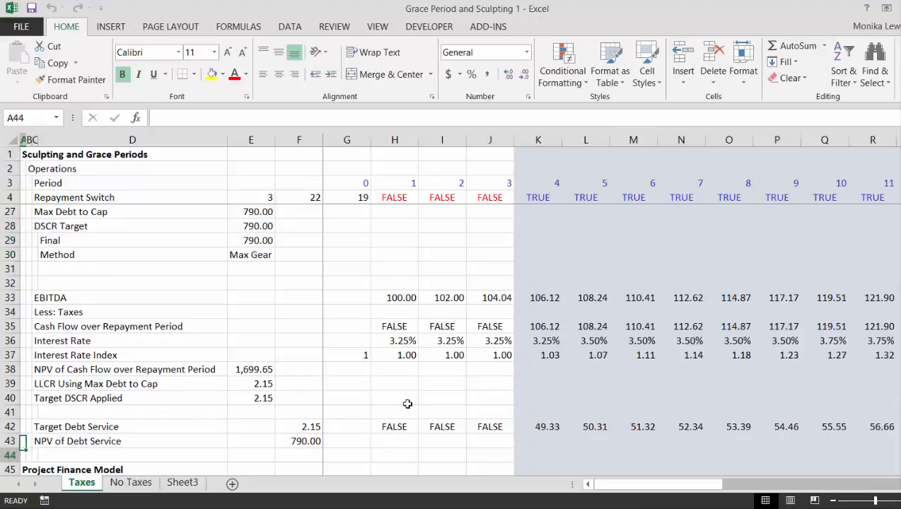
{"action": "key", "text": "Down"}
{"action": "key", "text": "Down"}
{"action": "key", "text": "Down"}
{"action": "key", "text": "Down"}
{"action": "key", "text": "Down"}
{"action": "key", "text": "Down"}
{"action": "key", "text": "Down"}
{"action": "key", "text": "Down"}
{"action": "key", "text": "Down"}
{"action": "key", "text": "Down"}
{"action": "key", "text": "Down"}
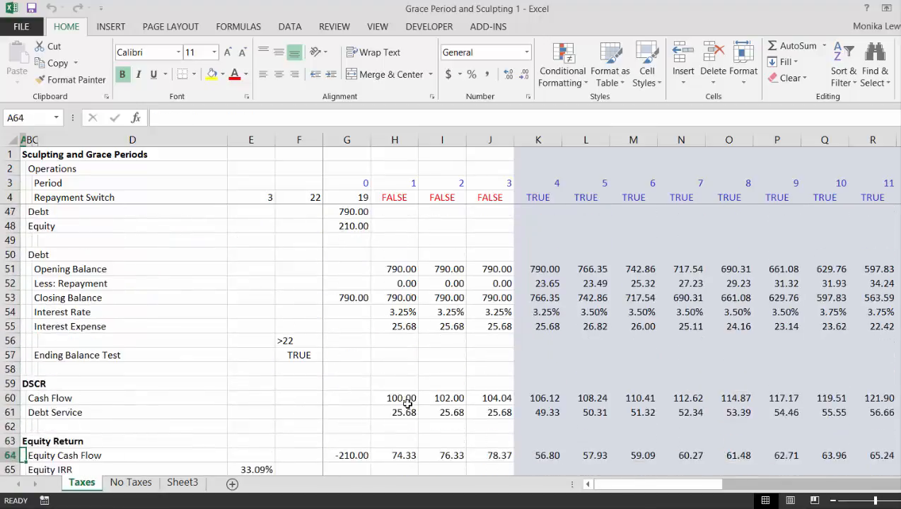
Step: Insert seven blank rows above the DSCR heading in row 59
{"action": "key", "text": "Up"}
{"action": "key", "text": "Up"}
{"action": "key", "text": "Up"}
{"action": "key", "text": "Up"}
{"action": "key", "text": "Up"}
{"action": "key", "text": "Up"}
{"action": "key", "text": "Up"}
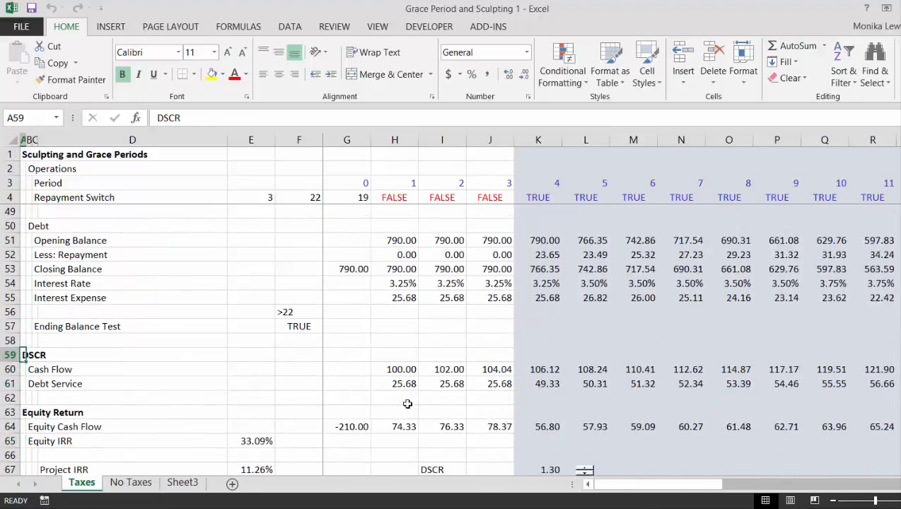
{"action": "key", "text": "shift+space"}
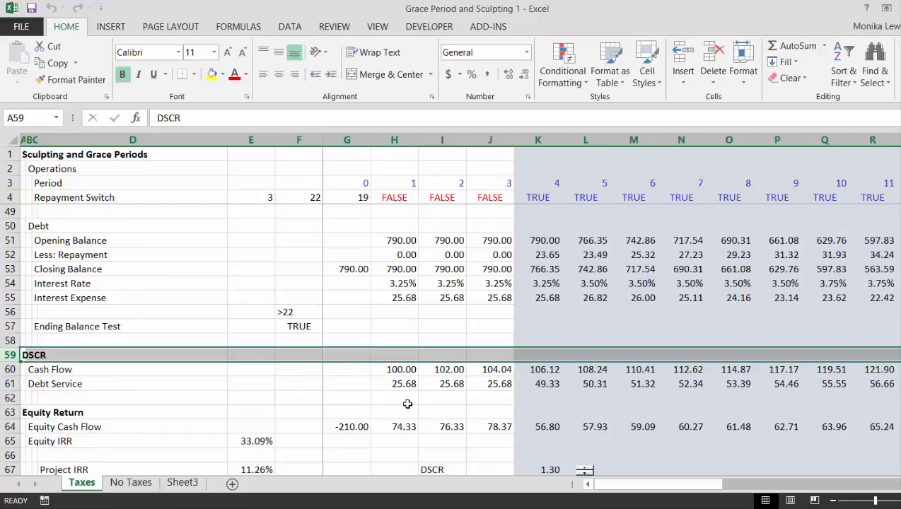
{"action": "key", "text": "ctrl+plus"}
{"action": "key", "text": "ctrl+plus"}
{"action": "key", "text": "ctrl+plus"}
{"action": "key", "text": "ctrl+plus"}
{"action": "key", "text": "ctrl+plus"}
{"action": "key", "text": "ctrl+plus"}
{"action": "key", "text": "ctrl+plus"}
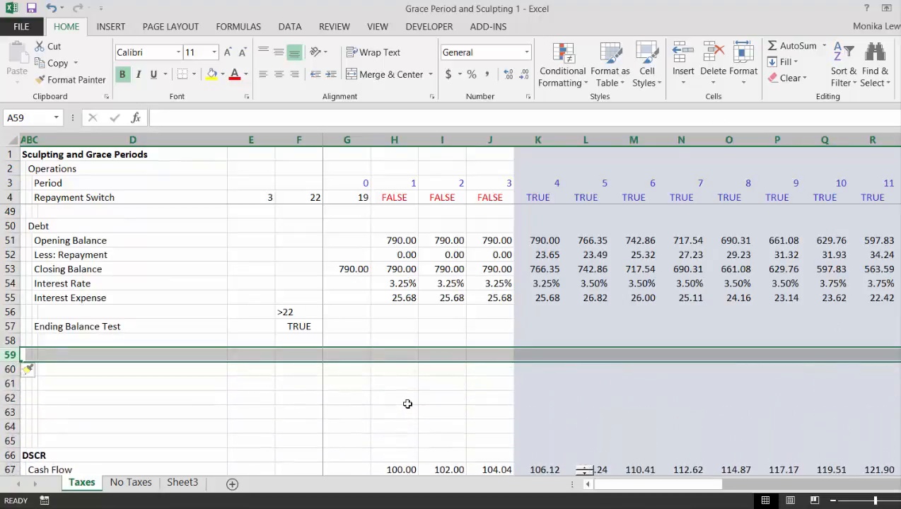
Step: Title the new section in cell A59 "Profit and Loss"
{"action": "type", "text": "Pf"}
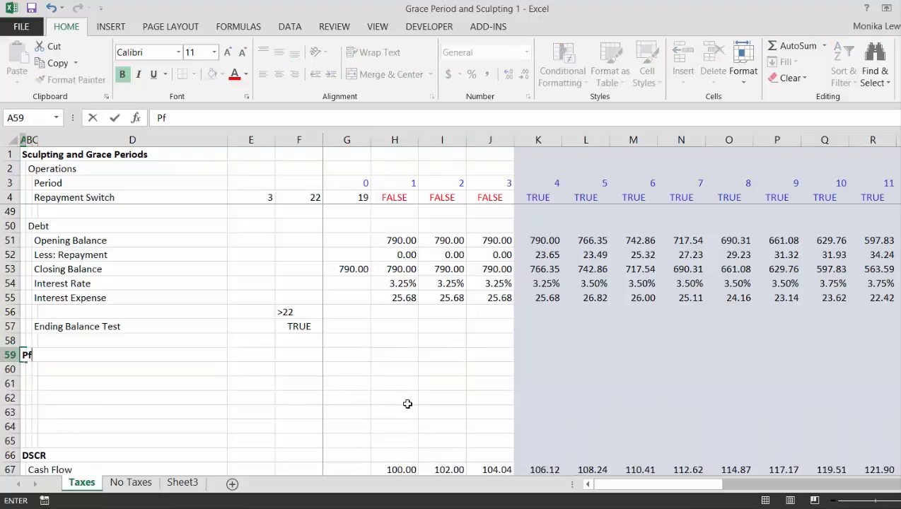
{"action": "type", "text": "ori"}
{"action": "key", "text": "BackSpace"}
{"action": "key", "text": "BackSpace"}
{"action": "key", "text": "BackSpace"}
{"action": "key", "text": "BackSpace"}
{"action": "type", "text": "rofit and Loss"}
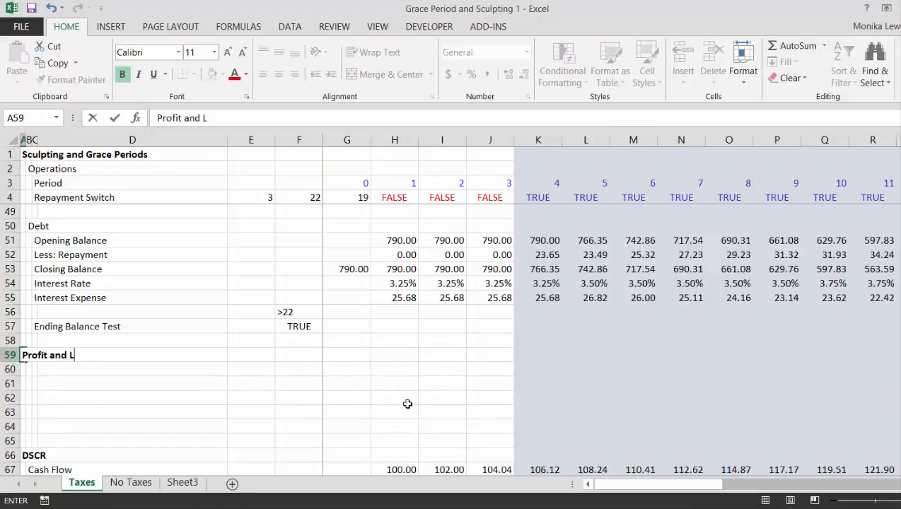
{"action": "key", "text": "ctrl+Return"}
Step: Label cell B60 "EBITDA" and cell B61 "Less: Depreciation" under the Profit and Loss heading
{"action": "key", "text": "Down"}
{"action": "key", "text": "Right"}
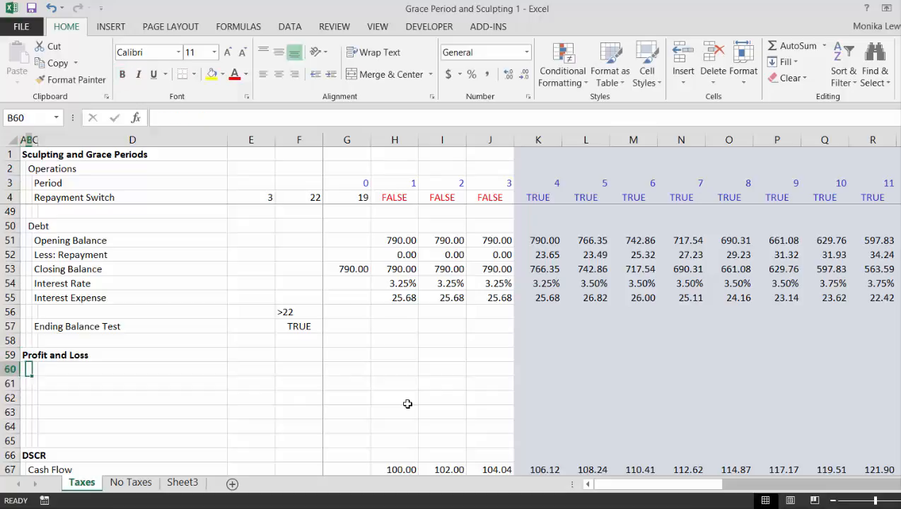
{"action": "type", "text": "EBITDA"}
{"action": "key", "text": "Return"}
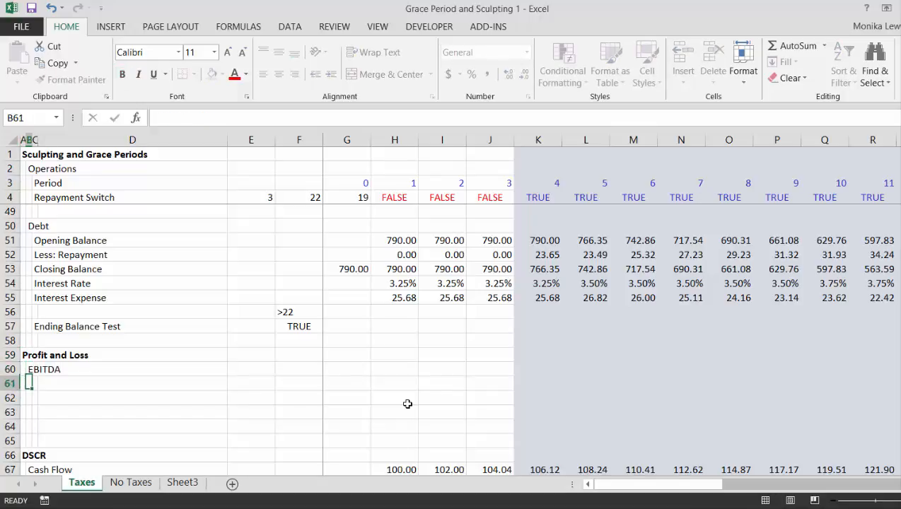
{"action": "type", "text": "Less:"}
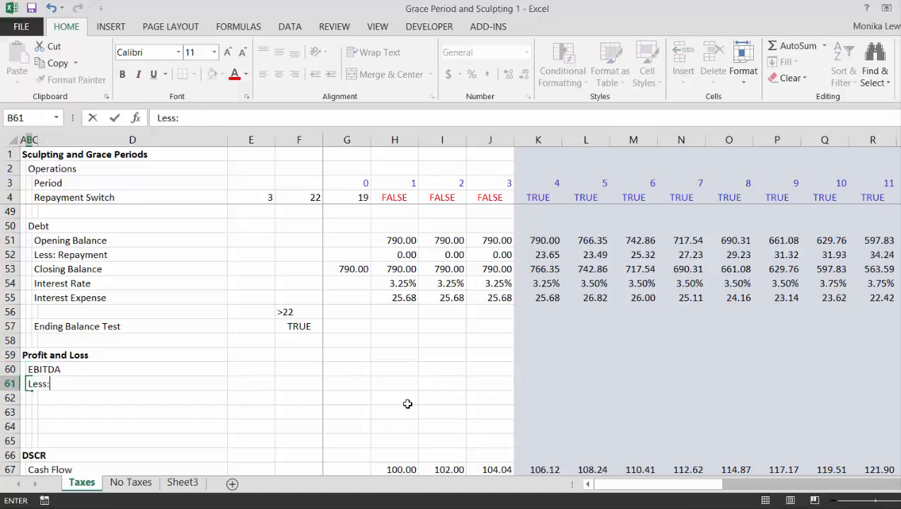
{"action": "type", "text": " Deprecia"}
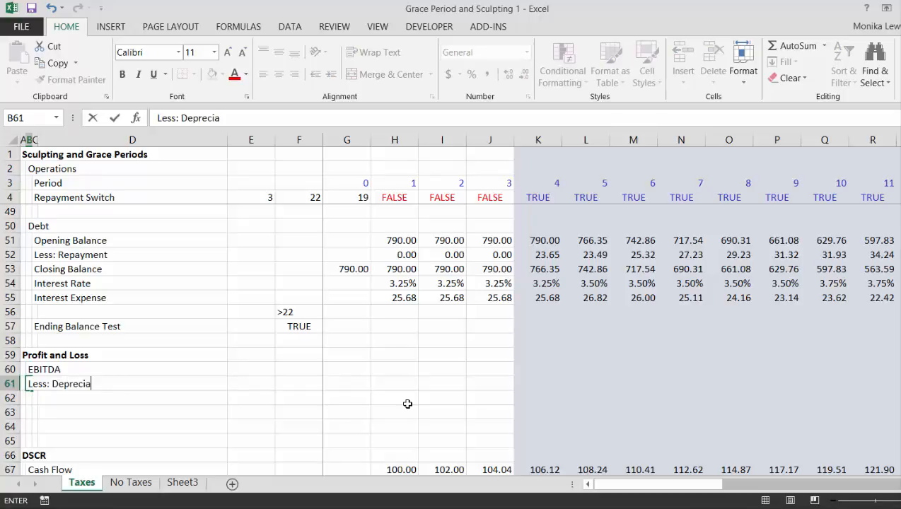
{"action": "type", "text": "tion"}
{"action": "key", "text": "Return"}
Step: Re-enter the period 1 depreciation switch in H12 as =H3<=$E$12, testing the period against the depreciation life
{"action": "key", "text": "Up"}
{"action": "key", "text": "Up"}
{"action": "key", "text": "Up"}
{"action": "key", "text": "Up"}
{"action": "key", "text": "Up"}
{"action": "key", "text": "Up"}
{"action": "key", "text": "Up"}
{"action": "key", "text": "Up"}
{"action": "key", "text": "Up"}
{"action": "key", "text": "Up"}
{"action": "key", "text": "Up"}
{"action": "key", "text": "Up"}
{"action": "key", "text": "Up"}
{"action": "key", "text": "Up"}
{"action": "key", "text": "Up"}
{"action": "key", "text": "Up"}
{"action": "key", "text": "Up"}
{"action": "key", "text": "Up"}
{"action": "key", "text": "Up"}
{"action": "key", "text": "Up"}
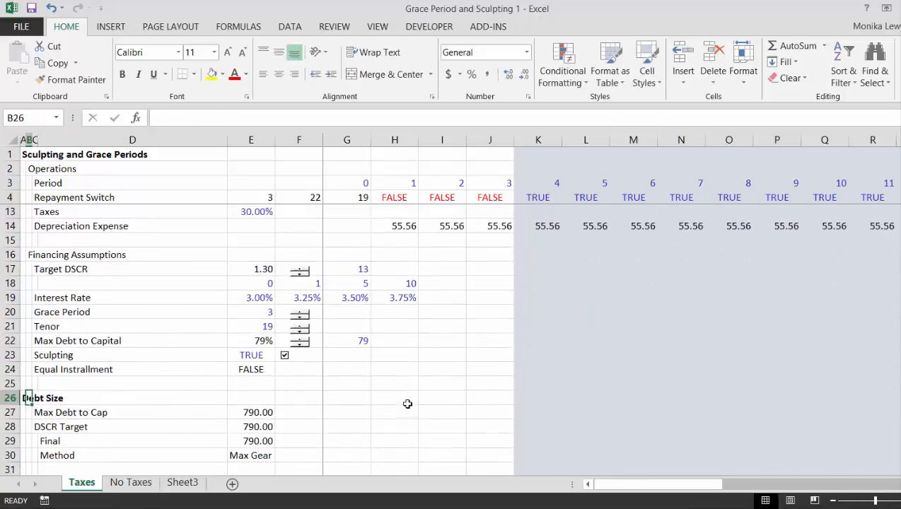
{"action": "key", "text": "Up"}
{"action": "key", "text": "Up"}
{"action": "key", "text": "Up"}
{"action": "key", "text": "Up"}
{"action": "key", "text": "Up"}
{"action": "key", "text": "Up"}
{"action": "key", "text": "Up"}
{"action": "key", "text": "Up"}
{"action": "key", "text": "Right"}
{"action": "key", "text": "Right"}
{"action": "key", "text": "Right"}
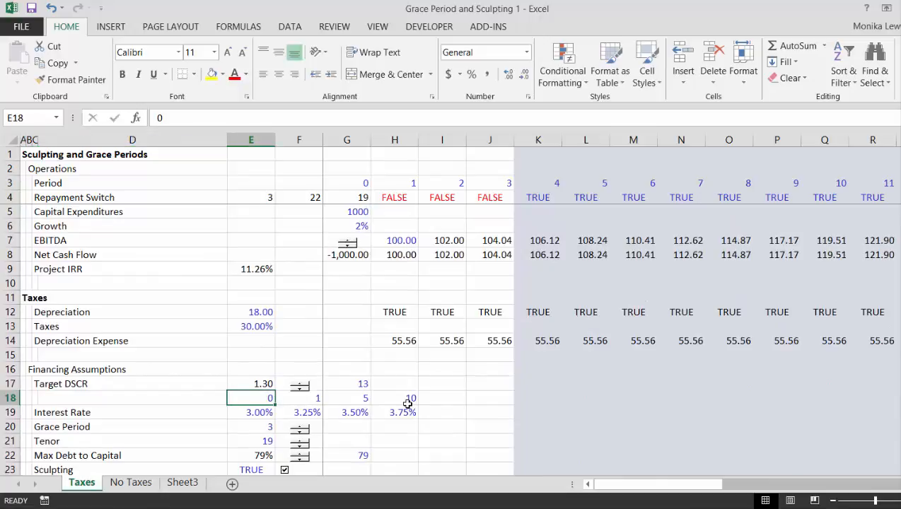
{"action": "key", "text": "Right"}
{"action": "key", "text": "Right"}
{"action": "key", "text": "Right"}
{"action": "key", "text": "Right"}
{"action": "key", "text": "Right"}
{"action": "key", "text": "Up"}
{"action": "key", "text": "Up"}
{"action": "key", "text": "Up"}
{"action": "key", "text": "Up"}
{"action": "key", "text": "Up"}
{"action": "key", "text": "Up"}
{"action": "key", "text": "Up"}
{"action": "key", "text": "Up"}
{"action": "key", "text": "Left"}
{"action": "key", "text": "Down"}
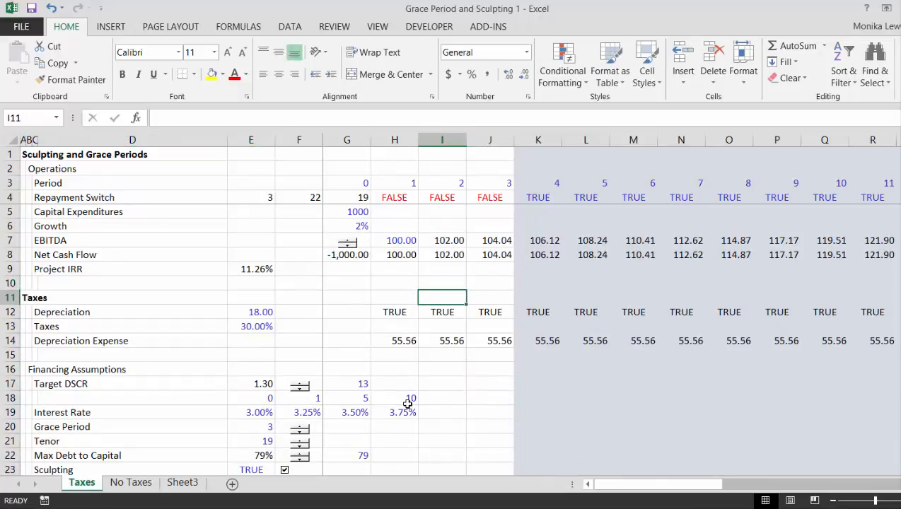
{"action": "key", "text": "Left"}
{"action": "key", "text": "Down"}
{"action": "type", "text": "="}
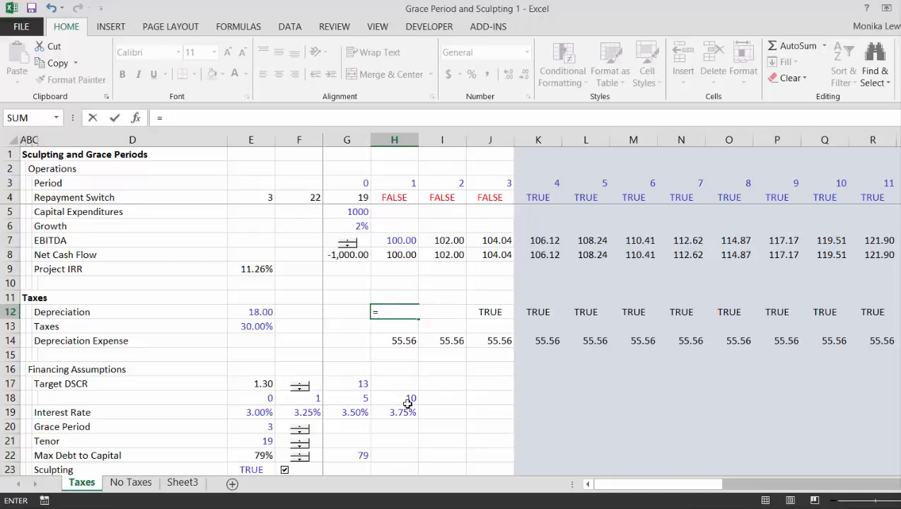
{"action": "left_click", "coordinate": [403, 183]}
{"action": "type", "text": "<"}
{"action": "key", "text": "Left"}
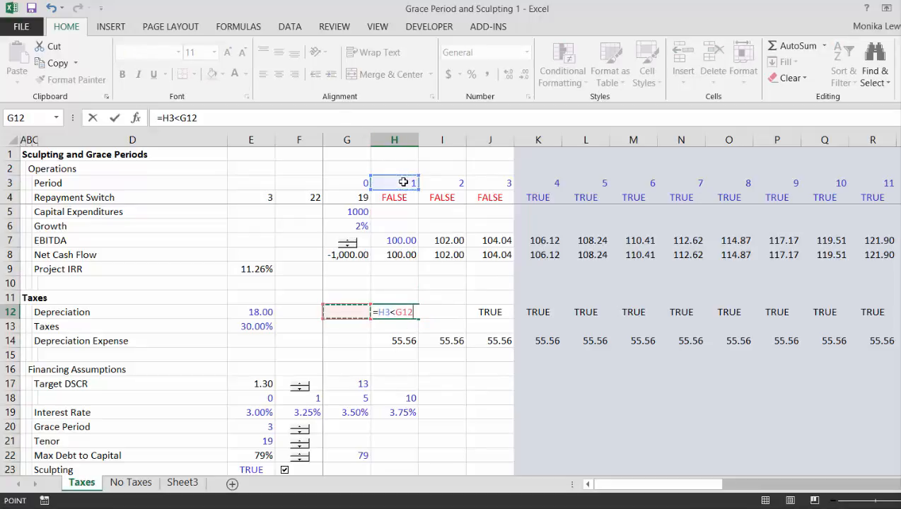
{"action": "key", "text": "Left"}
{"action": "key", "text": "Left"}
{"action": "key", "text": "BackSpace"}
{"action": "key", "text": "BackSpace"}
{"action": "key", "text": "BackSpace"}
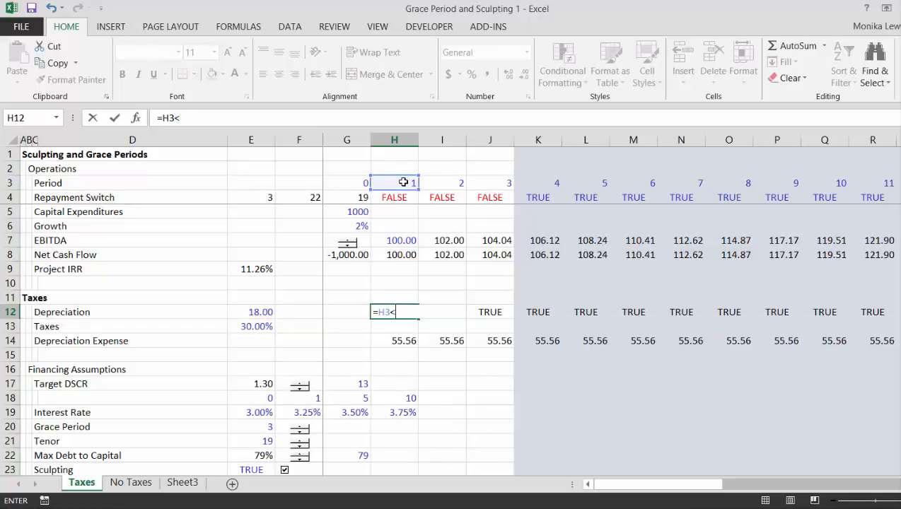
{"action": "type", "text": "="}
{"action": "key", "text": "Left"}
{"action": "key", "text": "Left"}
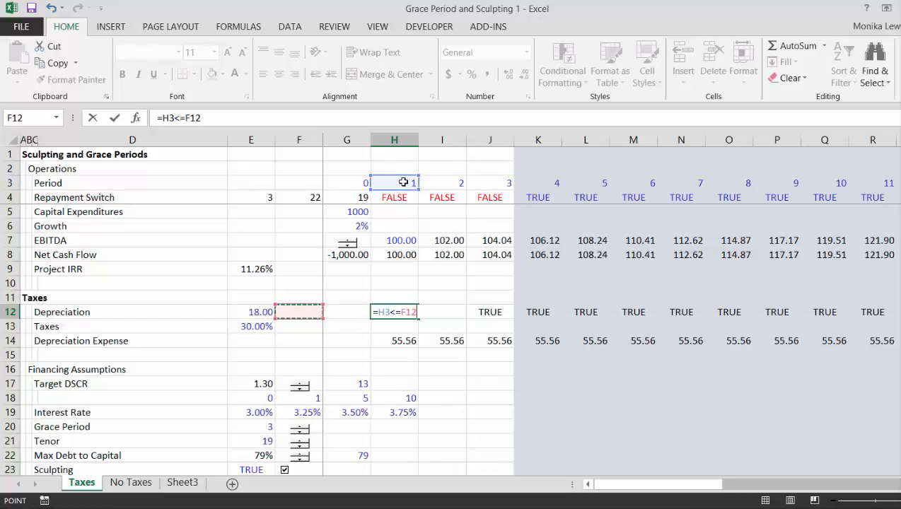
{"action": "key", "text": "F4"}
{"action": "key", "text": "Return"}
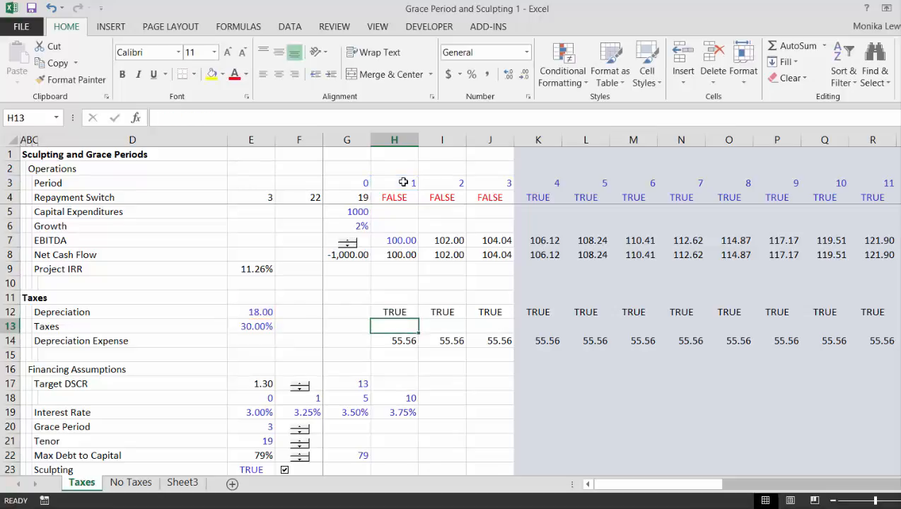
Step: Copy the depreciation switch in row 12 across all periods and colour its TRUE values blue like the Repayment Switch row
{"action": "key", "text": "Up"}
{"action": "key", "text": "ctrl+shift+Right"}
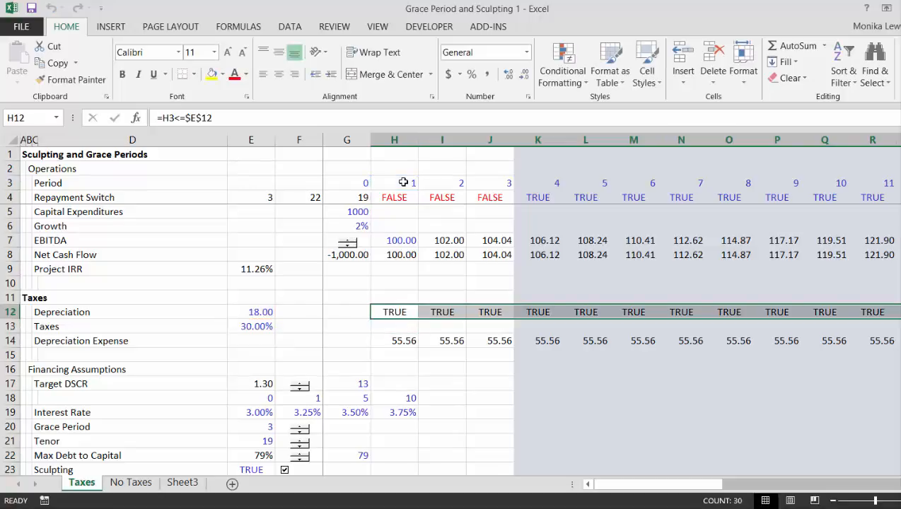
{"action": "key", "text": "Down"}
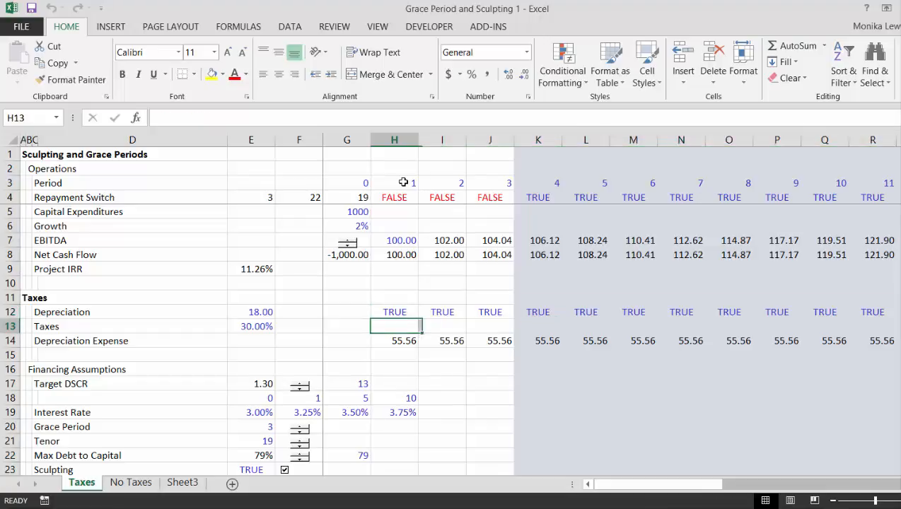
Step: Link the period 1 EBITDA in H60 of the Profit and Loss section to the Operations EBITDA with =H7
{"action": "key", "text": "Down"}
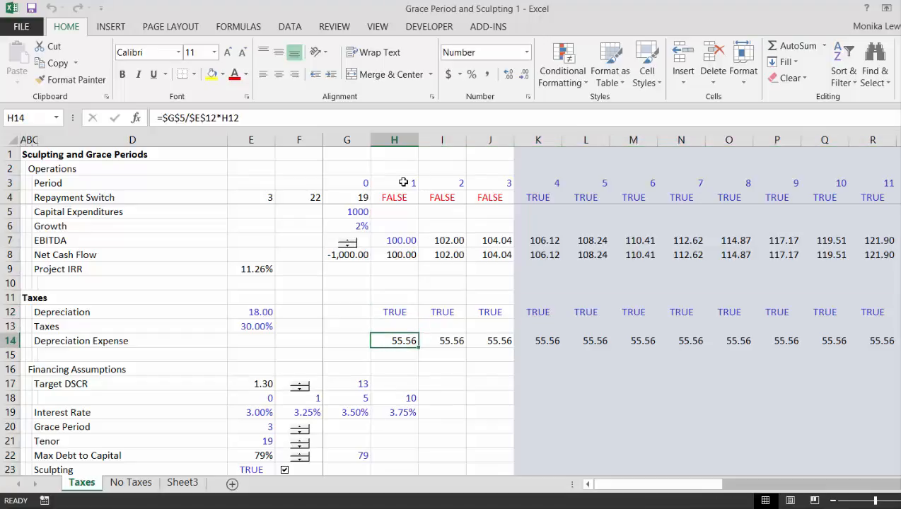
{"action": "key", "text": "Down"}
{"action": "key", "text": "Down"}
{"action": "key", "text": "Down"}
{"action": "key", "text": "Down"}
{"action": "key", "text": "Down"}
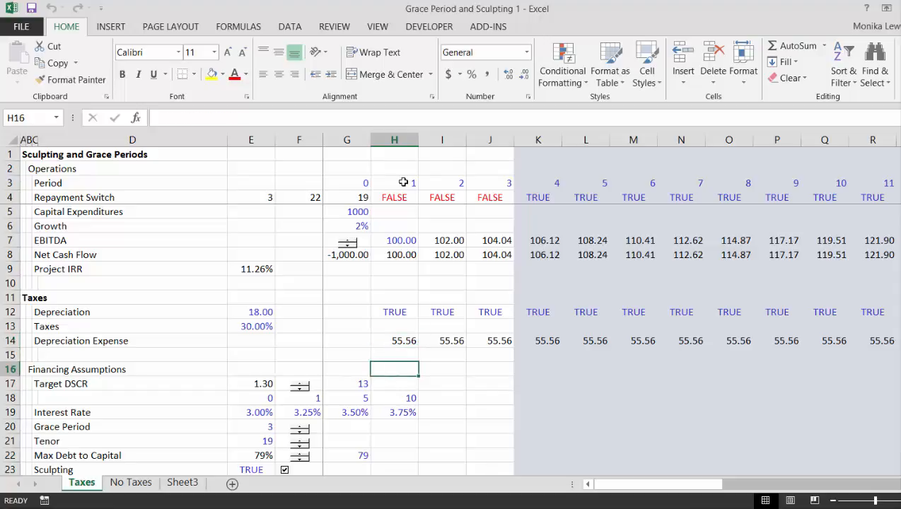
{"action": "key", "text": "Down"}
{"action": "key", "text": "Down"}
{"action": "key", "text": "Down"}
{"action": "key", "text": "Down"}
{"action": "key", "text": "Down"}
{"action": "key", "text": "Down"}
{"action": "key", "text": "Down"}
{"action": "key", "text": "Down"}
{"action": "key", "text": "Down"}
{"action": "key", "text": "Down"}
{"action": "key", "text": "Down"}
{"action": "key", "text": "Down"}
{"action": "key", "text": "Down"}
{"action": "key", "text": "Down"}
{"action": "key", "text": "Down"}
{"action": "key", "text": "Down"}
{"action": "key", "text": "Down"}
{"action": "key", "text": "Down"}
{"action": "key", "text": "Down"}
{"action": "key", "text": "Down"}
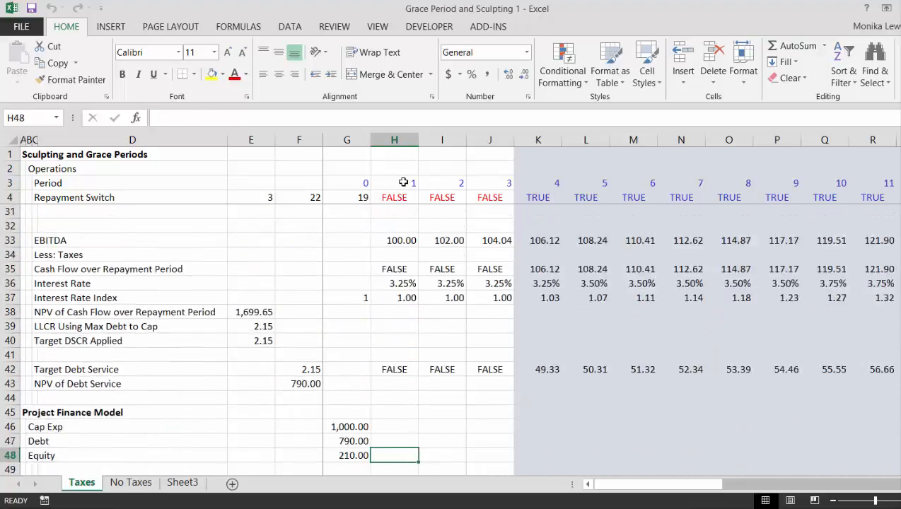
{"action": "key", "text": "Down"}
{"action": "key", "text": "Down"}
{"action": "key", "text": "Down"}
{"action": "key", "text": "Down"}
{"action": "key", "text": "Down"}
{"action": "key", "text": "Down"}
{"action": "key", "text": "Down"}
{"action": "key", "text": "Down"}
{"action": "key", "text": "Down"}
{"action": "key", "text": "Down"}
{"action": "key", "text": "Down"}
{"action": "key", "text": "Down"}
{"action": "key", "text": "Down"}
{"action": "key", "text": "Down"}
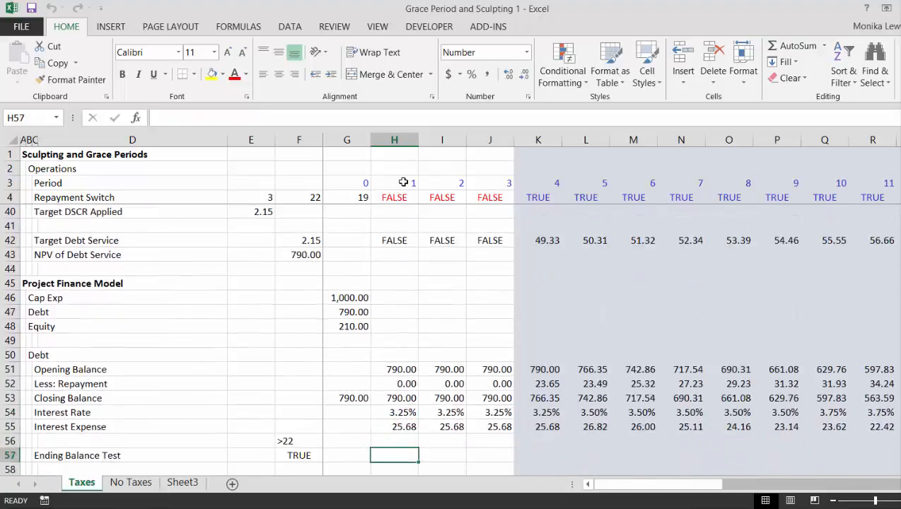
{"action": "key", "text": "Down"}
{"action": "key", "text": "Down"}
{"action": "key", "text": "Up"}
{"action": "key", "text": "Up"}
{"action": "key", "text": "Up"}
{"action": "key", "text": "Up"}
{"action": "key", "text": "Up"}
{"action": "key", "text": "Up"}
{"action": "key", "text": "Up"}
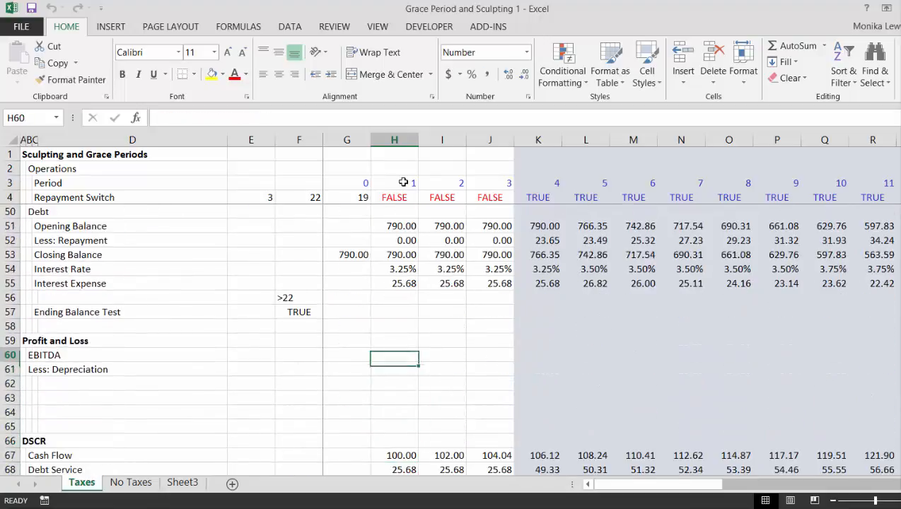
{"action": "type", "text": "="}
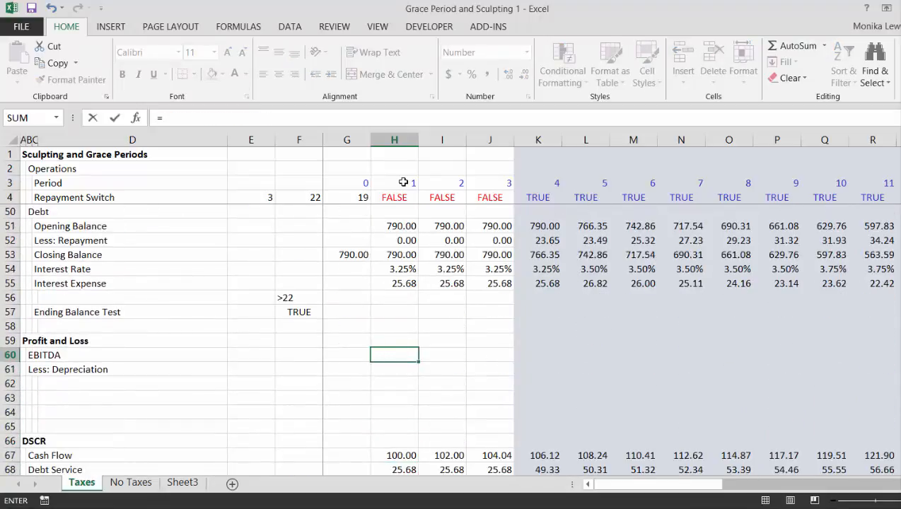
{"action": "key", "text": "Up"}
{"action": "key", "text": "Up"}
{"action": "key", "text": "Up"}
{"action": "key", "text": "Up"}
{"action": "key", "text": "Up"}
{"action": "key", "text": "Up"}
{"action": "key", "text": "Up"}
{"action": "key", "text": "Up"}
{"action": "key", "text": "Up"}
{"action": "key", "text": "Up"}
{"action": "key", "text": "Up"}
{"action": "key", "text": "Up"}
{"action": "key", "text": "Up"}
{"action": "key", "text": "Up"}
{"action": "key", "text": "Up"}
{"action": "key", "text": "Up"}
{"action": "key", "text": "Up"}
{"action": "key", "text": "Up"}
{"action": "key", "text": "Up"}
{"action": "key", "text": "Up"}
{"action": "key", "text": "Down"}
{"action": "key", "text": "Down"}
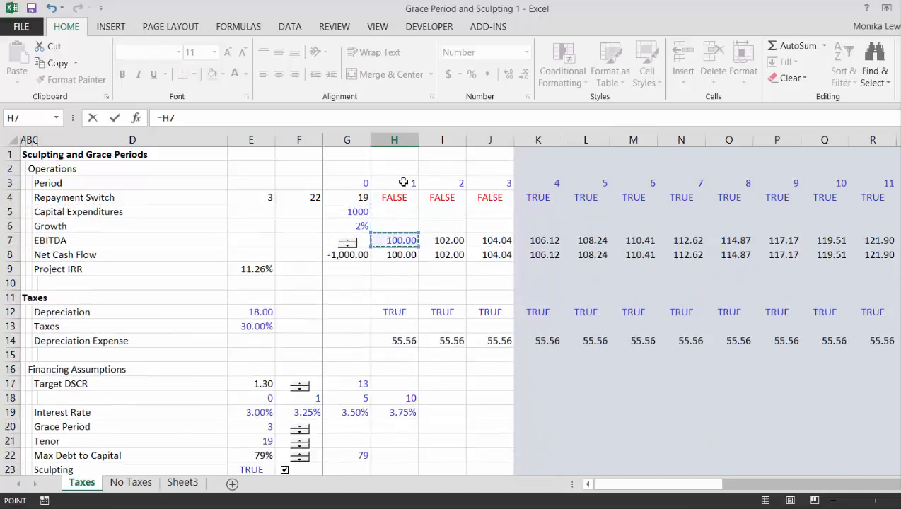
{"action": "key", "text": "Return"}
Step: Link the period 1 depreciation in H61 to the Depreciation Expense in H14 of the Taxes section
{"action": "type", "text": "="}
{"action": "key", "text": "Up"}
{"action": "key", "text": "Up"}
{"action": "key", "text": "Up"}
{"action": "key", "text": "Up"}
{"action": "key", "text": "Up"}
{"action": "key", "text": "Up"}
{"action": "key", "text": "Up"}
{"action": "key", "text": "Up"}
{"action": "key", "text": "Up"}
{"action": "key", "text": "Up"}
{"action": "key", "text": "Up"}
{"action": "key", "text": "Up"}
{"action": "key", "text": "Up"}
{"action": "key", "text": "Up"}
{"action": "key", "text": "Up"}
{"action": "key", "text": "Up"}
{"action": "key", "text": "Up"}
{"action": "key", "text": "Up"}
{"action": "key", "text": "Up"}
{"action": "key", "text": "Up"}
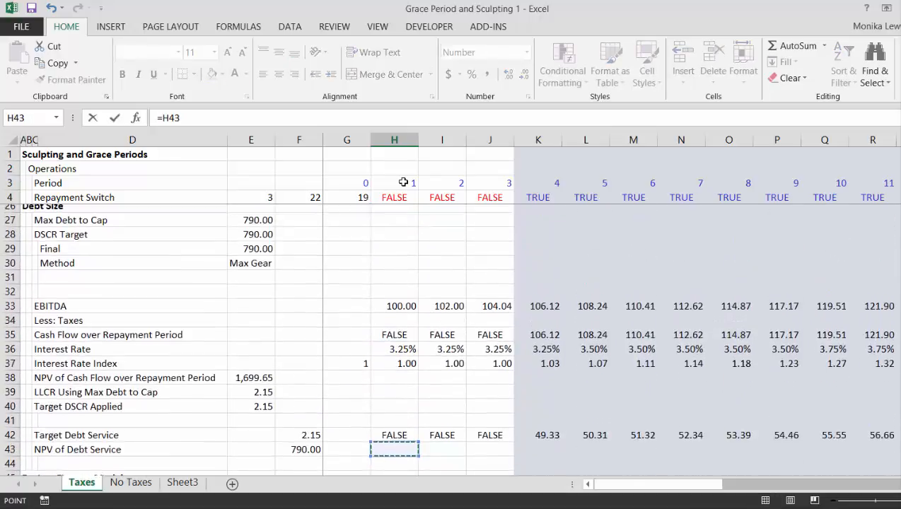
{"action": "key", "text": "Down"}
{"action": "key", "text": "Down"}
{"action": "key", "text": "Down"}
{"action": "key", "text": "Down"}
{"action": "key", "text": "Down"}
{"action": "key", "text": "Down"}
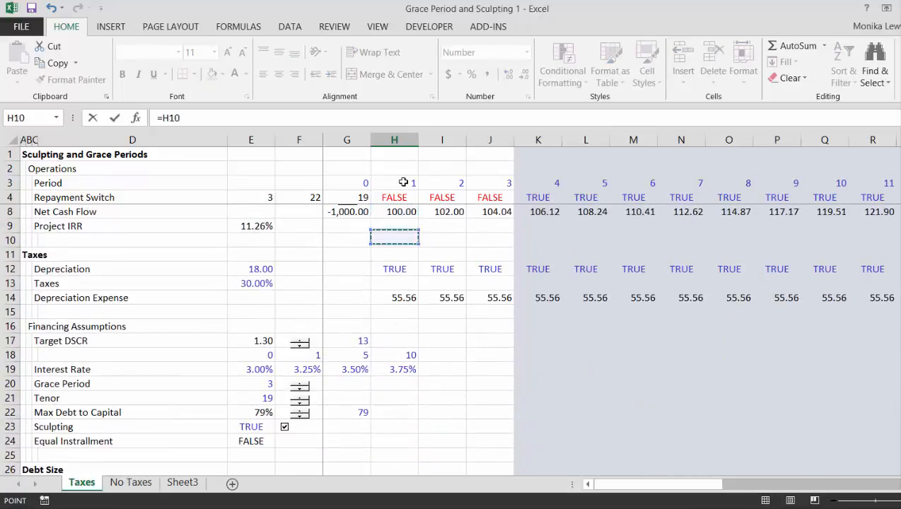
{"action": "key", "text": "Return"}
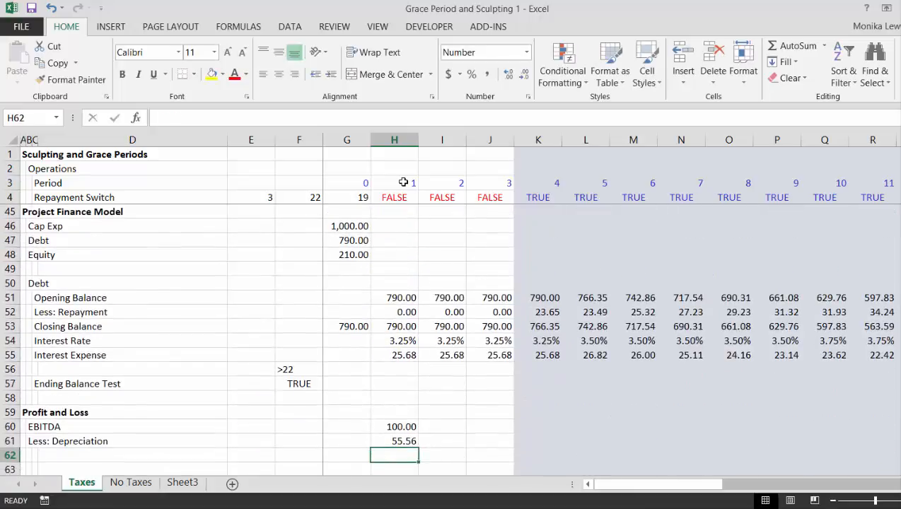
Step: Label cell B62 "EBIT" beneath the Less: Depreciation row
{"action": "key", "text": "Left"}
{"action": "key", "text": "Left"}
{"action": "key", "text": "Left"}
{"action": "key", "text": "Left"}
{"action": "key", "text": "Left"}
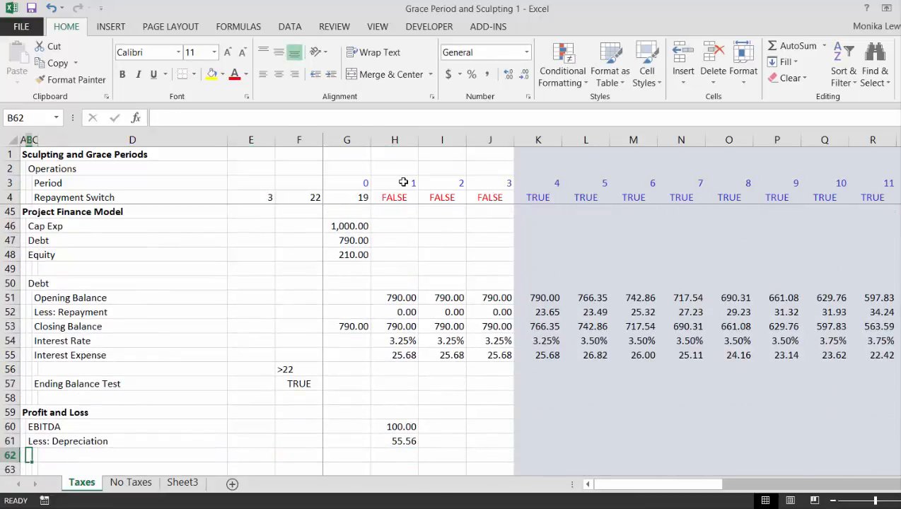
{"action": "type", "text": "E"}
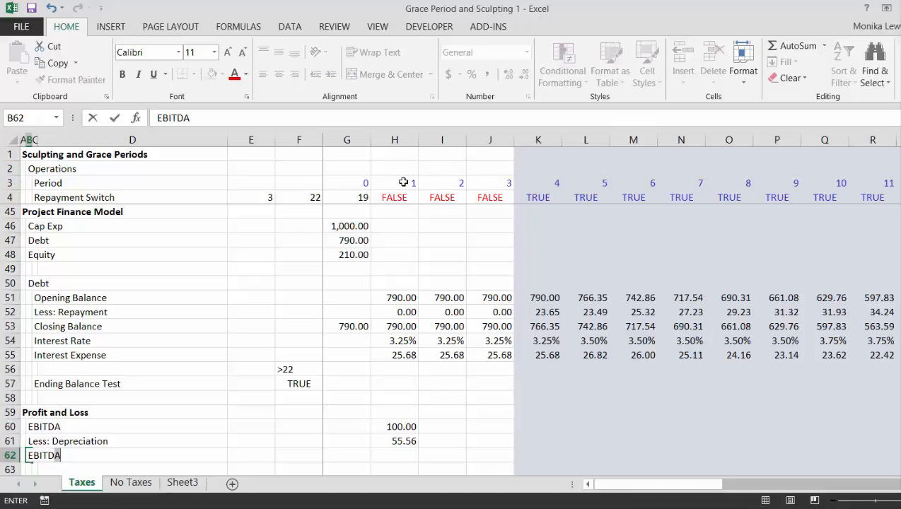
{"action": "type", "text": "BIT"}
{"action": "key", "text": "Return"}
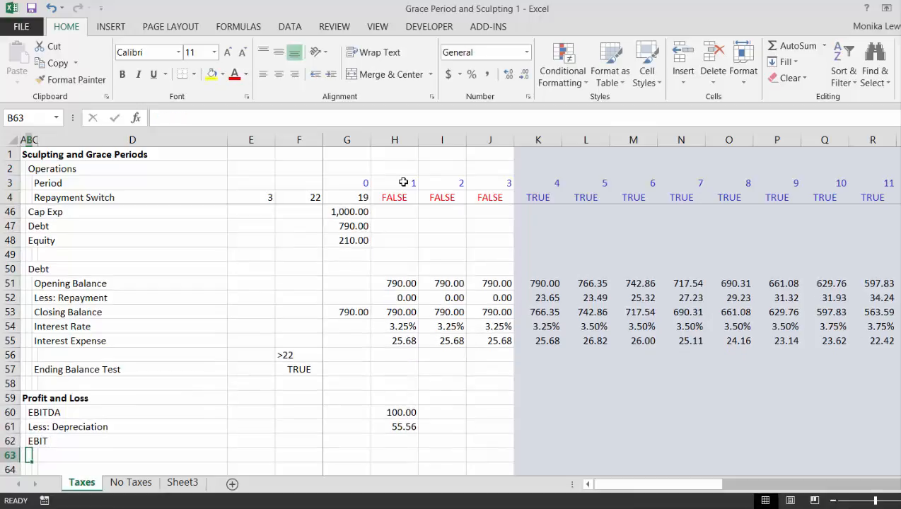
Step: Calculate the period 1 EBIT in H62 as EBITDA less depreciation with =H60-H61
{"action": "key", "text": "Up"}
{"action": "key", "text": "Right"}
{"action": "key", "text": "Right"}
{"action": "key", "text": "Right"}
{"action": "key", "text": "Right"}
{"action": "key", "text": "Right"}
{"action": "key", "text": "Right"}
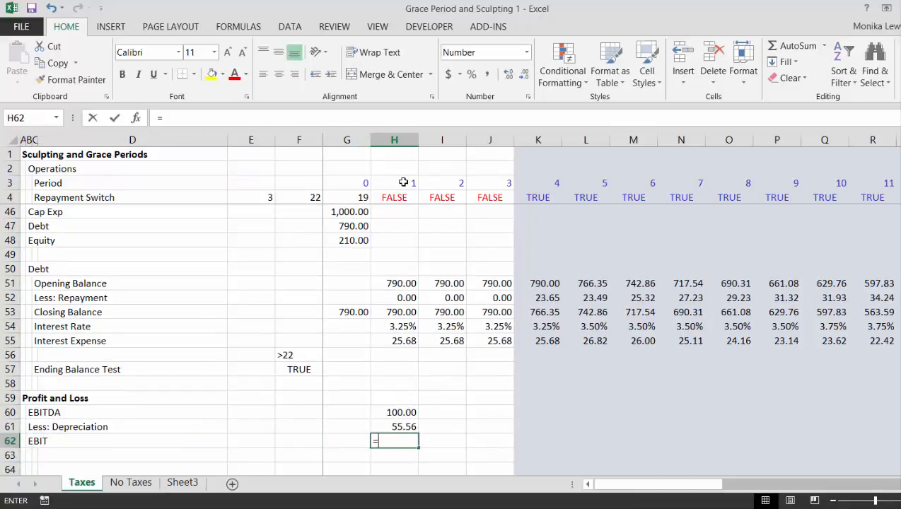
{"action": "type", "text": "="}
{"action": "key", "text": "Up"}
{"action": "key", "text": "Up"}
{"action": "type", "text": "-"}
{"action": "key", "text": "Up"}
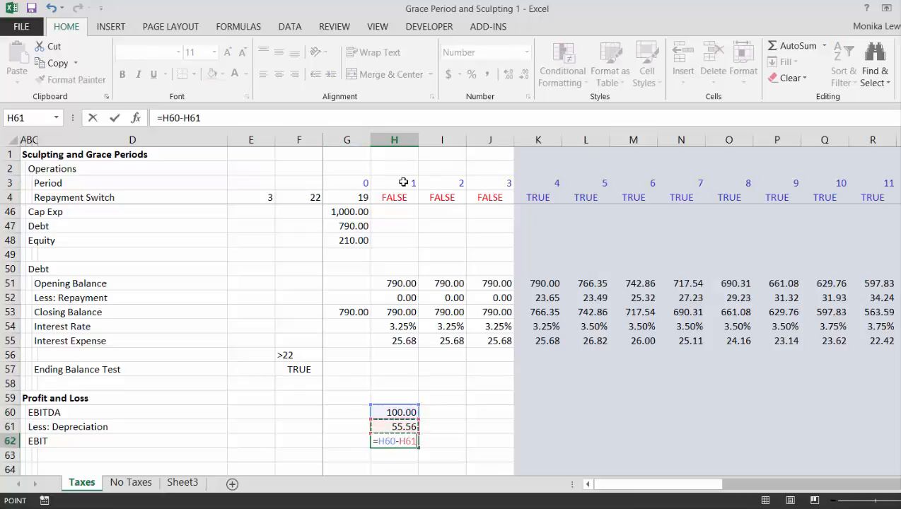
{"action": "key", "text": "Return"}
Step: Label cell B63 "Less: Interest Expense" beneath the EBIT row
{"action": "key", "text": "Left"}
{"action": "key", "text": "Left"}
{"action": "key", "text": "Left"}
{"action": "key", "text": "Left"}
{"action": "key", "text": "Left"}
{"action": "key", "text": "Left"}
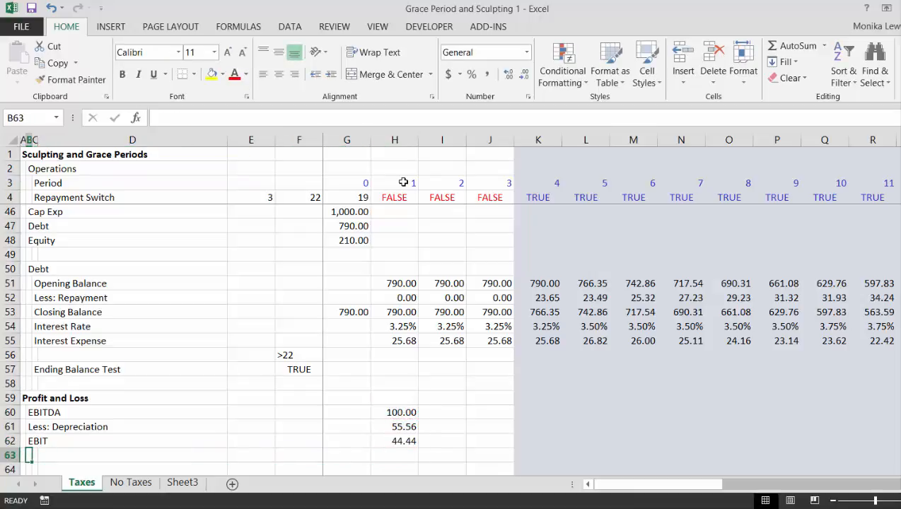
{"action": "type", "text": "Less: "}
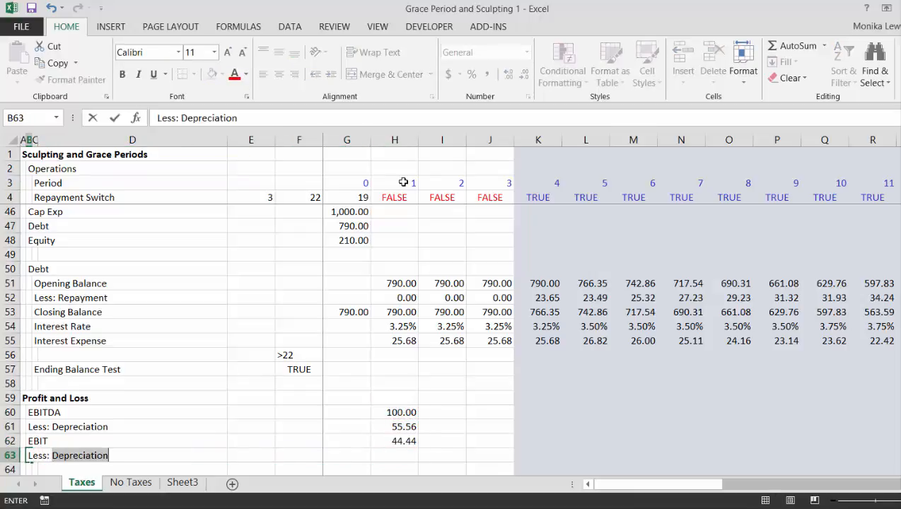
{"action": "type", "text": "Interest Expense"}
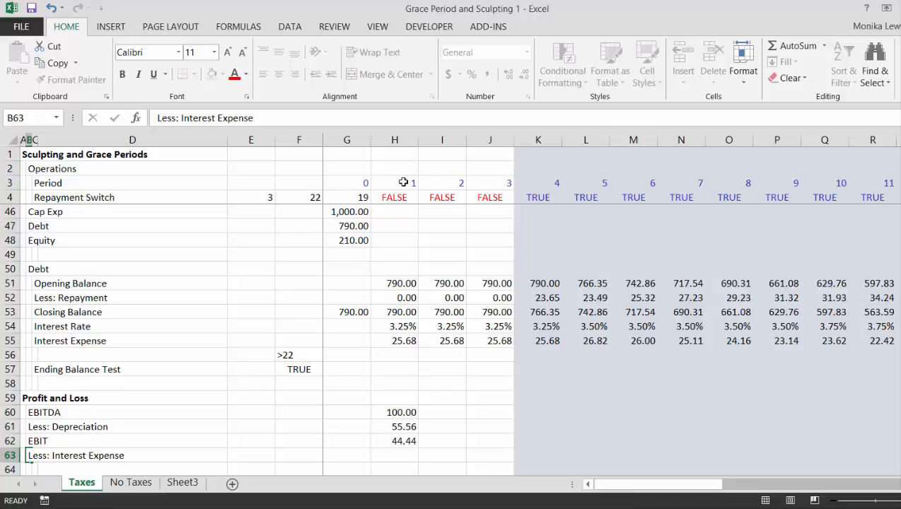
{"action": "key", "text": "Return"}
Step: Link the period 1 interest expense in H63 to the Debt section's Interest Expense in H55
{"action": "key", "text": "Up"}
{"action": "key", "text": "Right"}
{"action": "key", "text": "Right"}
{"action": "key", "text": "Right"}
{"action": "key", "text": "Right"}
{"action": "key", "text": "Right"}
{"action": "key", "text": "Right"}
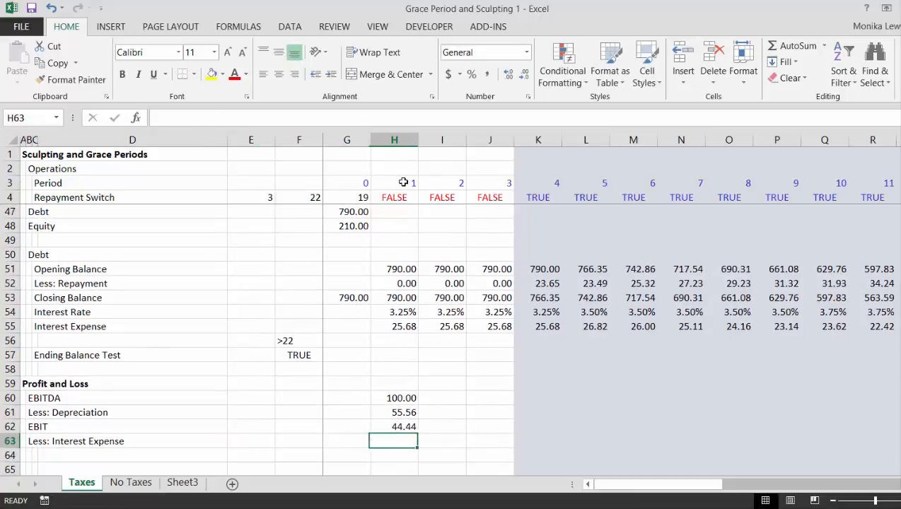
{"action": "type", "text": "="}
{"action": "key", "text": "Up"}
{"action": "key", "text": "Up"}
{"action": "key", "text": "Up"}
{"action": "key", "text": "Up"}
{"action": "key", "text": "Up"}
{"action": "key", "text": "Up"}
{"action": "key", "text": "Up"}
{"action": "key", "text": "Up"}
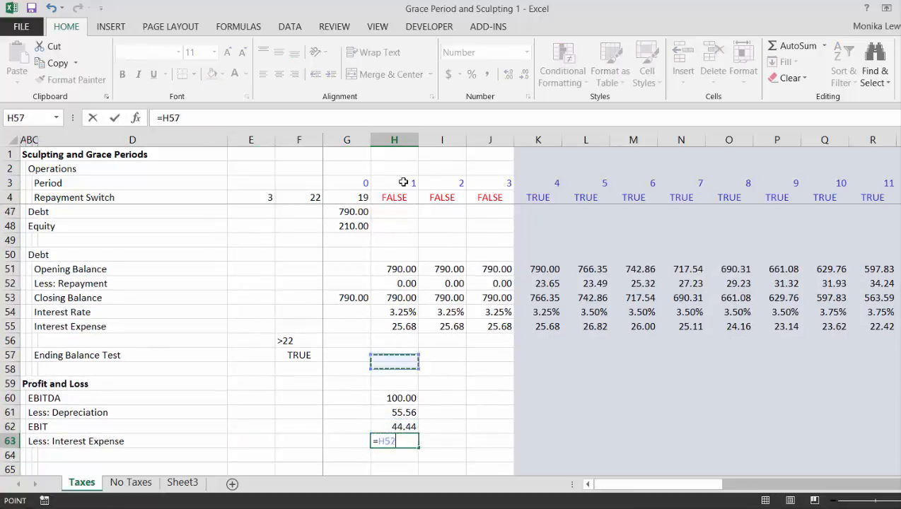
{"action": "key", "text": "Return"}
Step: Label cell B64 "EBT" beneath the Less: Interest Expense row
{"action": "key", "text": "Left"}
{"action": "key", "text": "Left"}
{"action": "key", "text": "Left"}
{"action": "key", "text": "Left"}
{"action": "key", "text": "Left"}
{"action": "key", "text": "Left"}
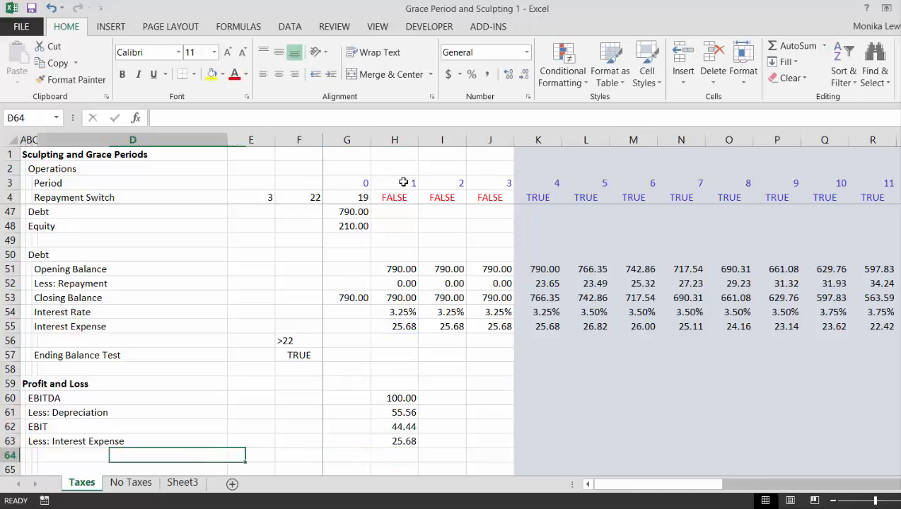
{"action": "type", "text": "E"}
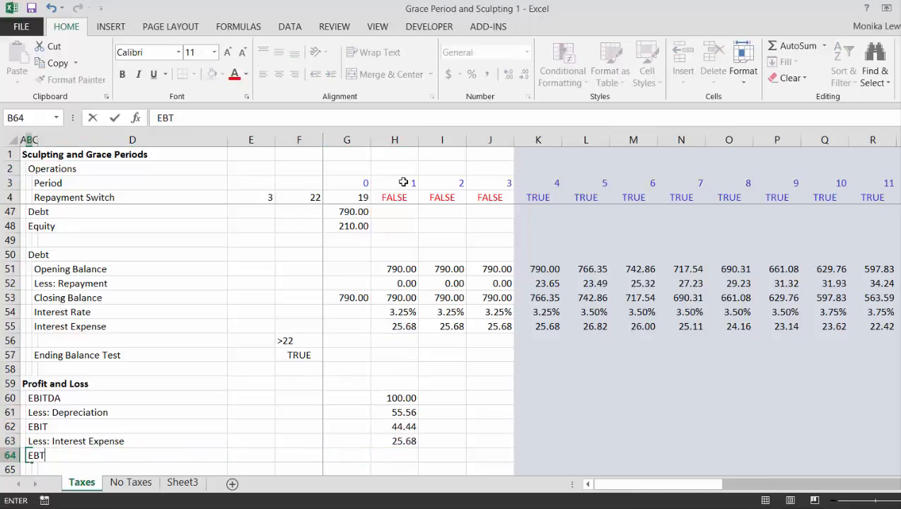
{"action": "type", "text": "BT"}
{"action": "key", "text": "Return"}
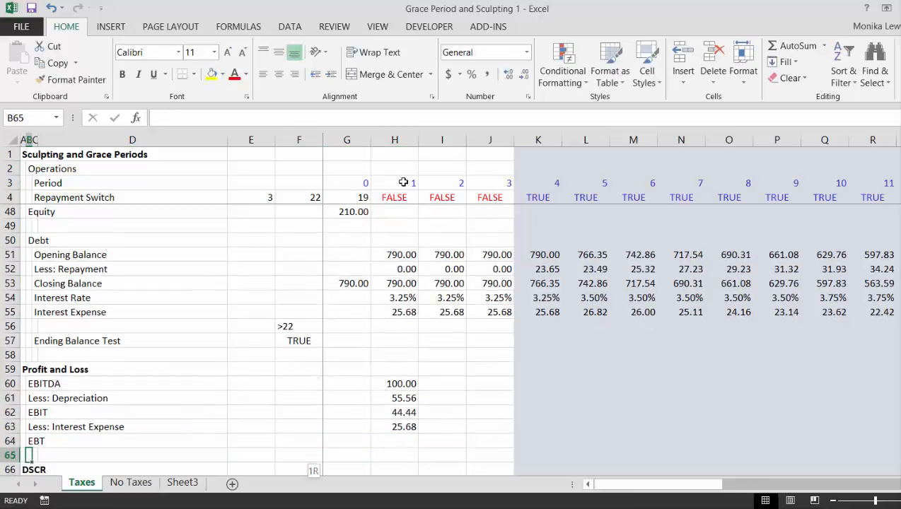
Step: Insert blank rows at row 65, between the EBT row and the DSCR section
{"action": "key", "text": "shift+space"}
{"action": "key", "text": "ctrl+plus"}
{"action": "key", "text": "ctrl+plus"}
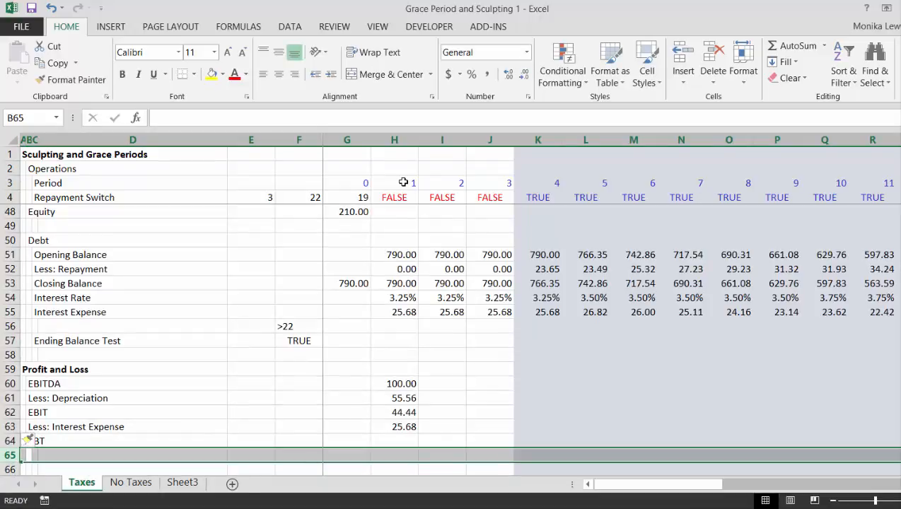
Step: Calculate the period 1 EBT in H64 as EBIT minus interest expense, =H62-H63
{"action": "key", "text": "Up"}
{"action": "key", "text": "Right"}
{"action": "key", "text": "Right"}
{"action": "key", "text": "Right"}
{"action": "key", "text": "Right"}
{"action": "key", "text": "Right"}
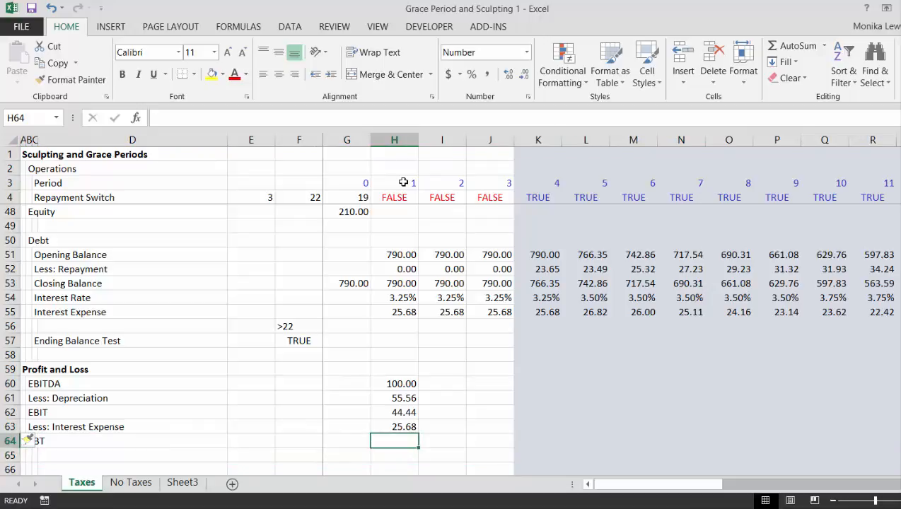
{"action": "type", "text": "="}
{"action": "key", "text": "Up"}
{"action": "key", "text": "Up"}
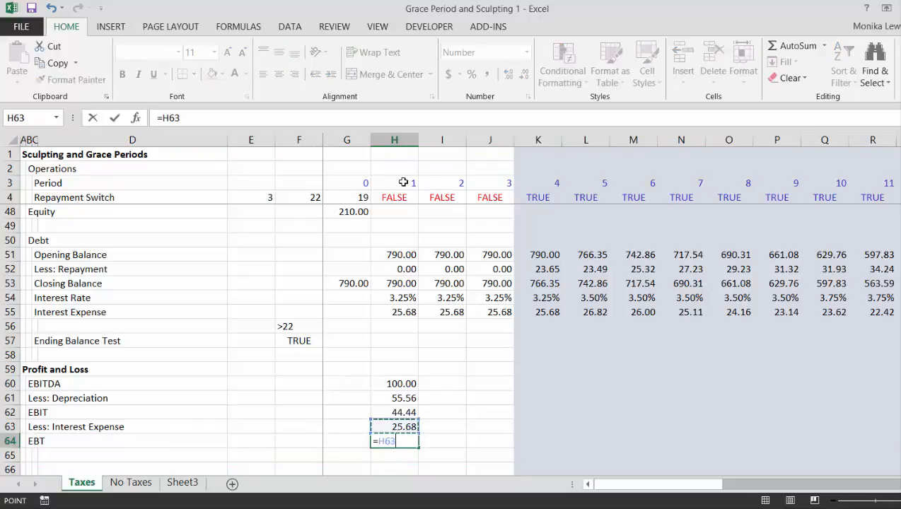
{"action": "type", "text": "-"}
{"action": "key", "text": "Up"}
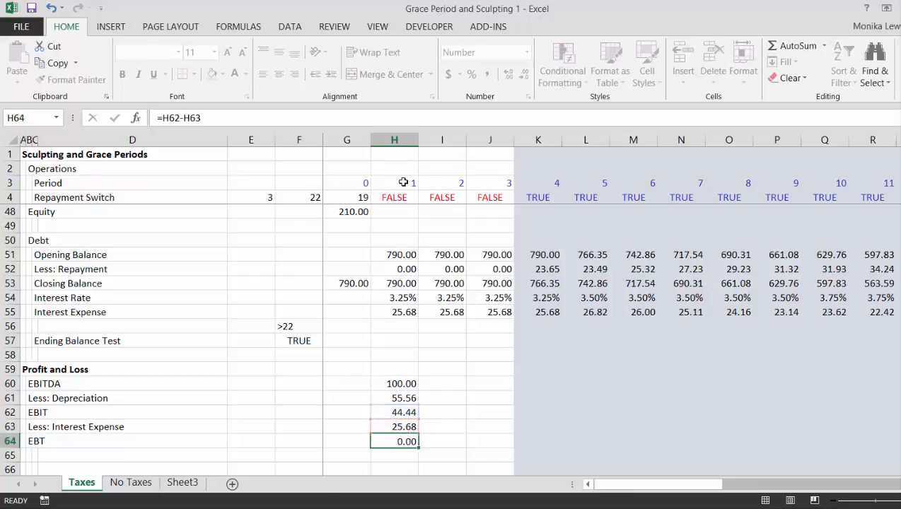
{"action": "key", "text": "Return"}
Step: Label cell B65 "Taxes" beneath the EBT row
{"action": "key", "text": "Left"}
{"action": "key", "text": "Left"}
{"action": "key", "text": "Left"}
{"action": "key", "text": "Left"}
{"action": "key", "text": "Left"}
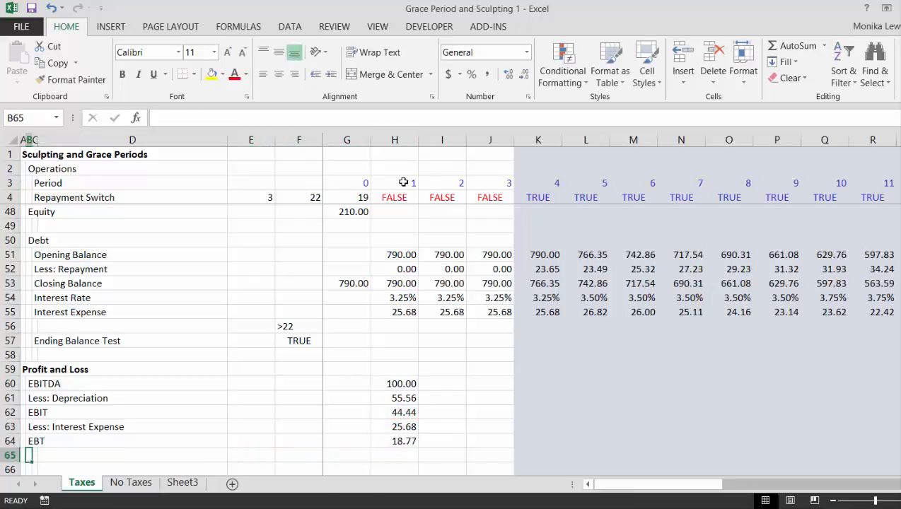
{"action": "type", "text": "Taxes"}
{"action": "key", "text": "Return"}
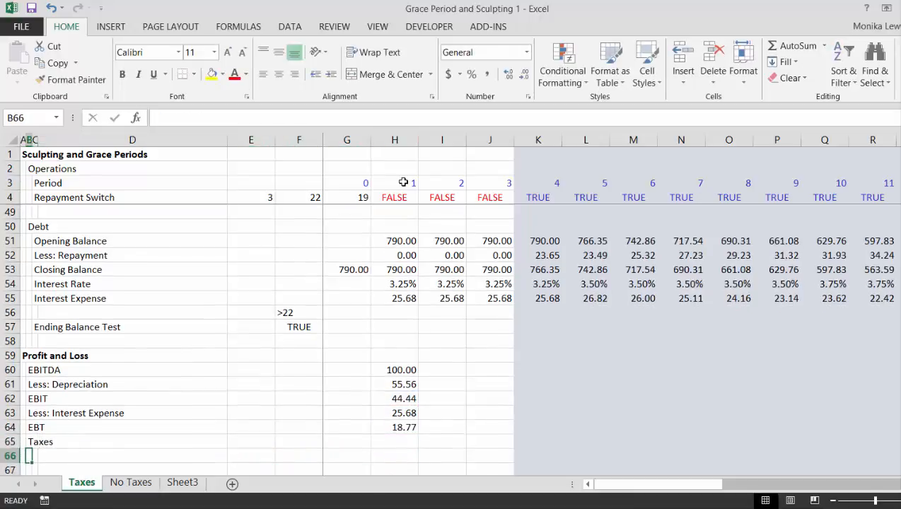
Step: Link F65 in the Profit and Loss Taxes row to the tax rate assumption in E13
{"action": "key", "text": "Up"}
{"action": "key", "text": "Right"}
{"action": "key", "text": "Right"}
{"action": "key", "text": "Right"}
{"action": "key", "text": "Right"}
{"action": "type", "text": "="}
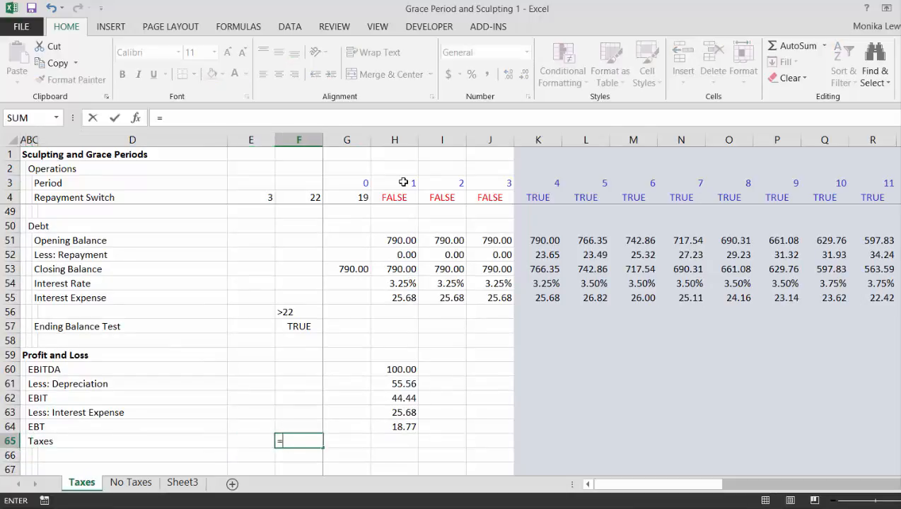
{"action": "key", "text": "ctrl+Up"}
{"action": "key", "text": "ctrl+Up"}
{"action": "key", "text": "ctrl+Up"}
{"action": "key", "text": "ctrl+Up"}
{"action": "key", "text": "Up"}
{"action": "key", "text": "Up"}
{"action": "key", "text": "Up"}
{"action": "key", "text": "Up"}
{"action": "key", "text": "Up"}
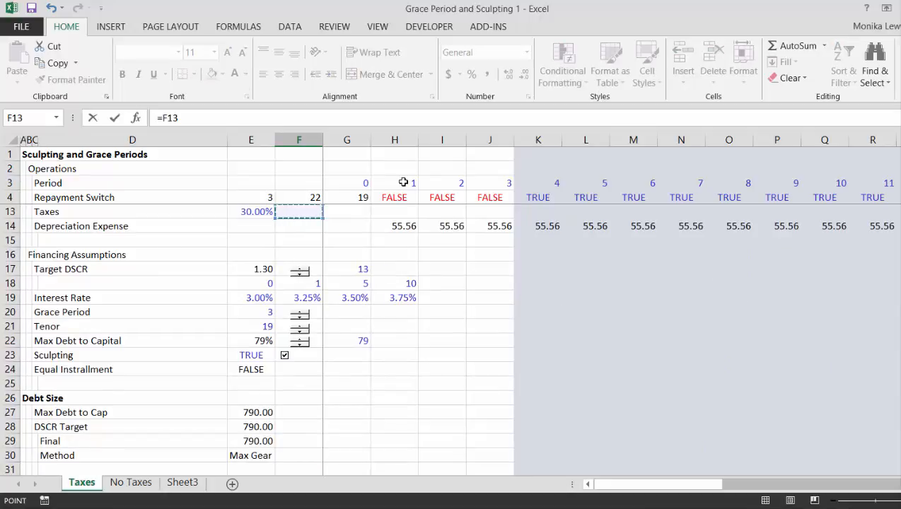
{"action": "key", "text": "Left"}
{"action": "key", "text": "Return"}
{"action": "key", "text": "Up"}
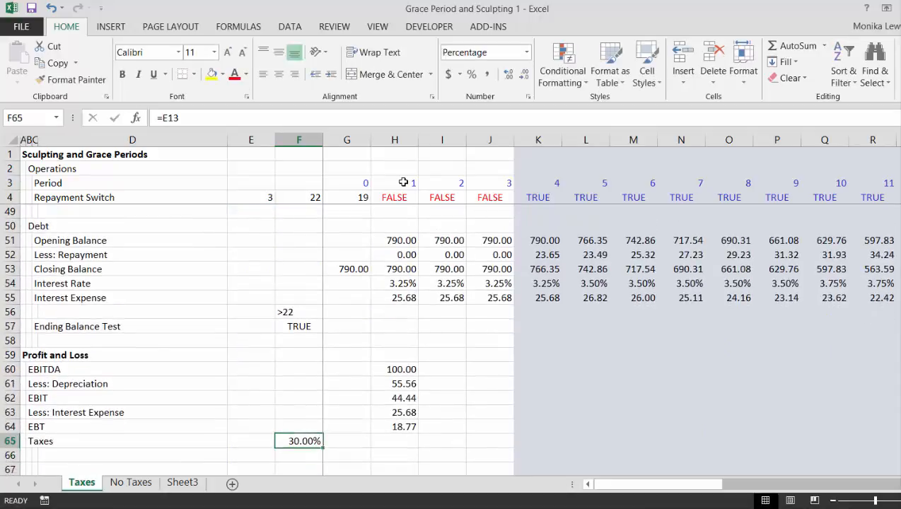
Step: Calculate the period 1 taxes in H65 as the fixed tax rate times EBT, =$F$65*H64
{"action": "key", "text": "Right"}
{"action": "key", "text": "Right"}
{"action": "type", "text": "="}
{"action": "key", "text": "Left"}
{"action": "key", "text": "Left"}
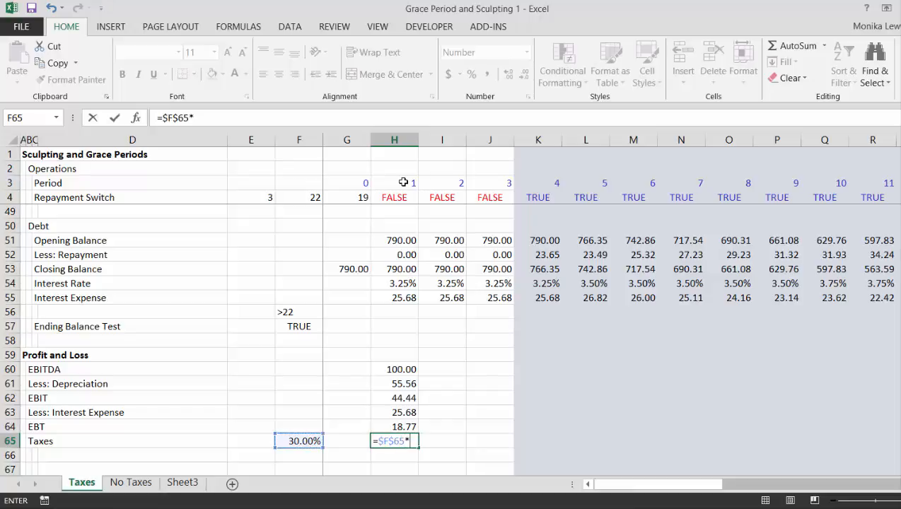
{"action": "type", "text": "*"}
{"action": "key", "text": "Up"}
{"action": "key", "text": "Return"}
{"action": "key", "text": "Up"}
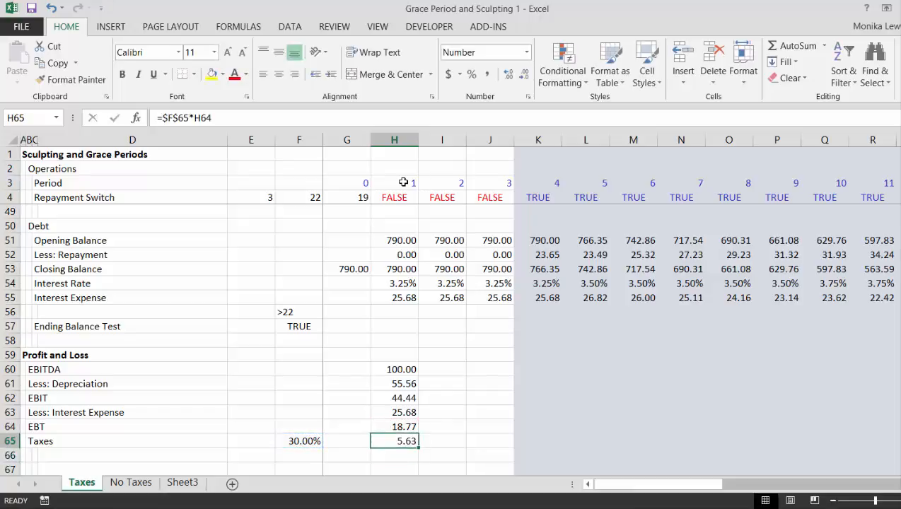
Step: Copy the period 1 Profit and Loss formulas in H60:H65 across all later periods
{"action": "key", "text": "Up"}
{"action": "key", "text": "Up"}
{"action": "key", "text": "Up"}
{"action": "key", "text": "Up"}
{"action": "key", "text": "Up"}
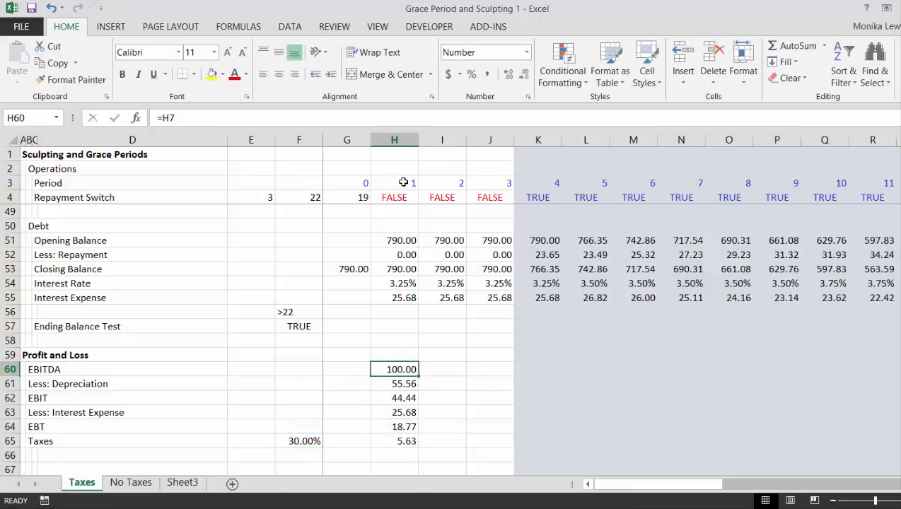
{"action": "key", "text": "shift+Down"}
{"action": "key", "text": "shift+Down"}
{"action": "key", "text": "shift+Down"}
{"action": "key", "text": "shift+Down"}
{"action": "key", "text": "shift+Down"}
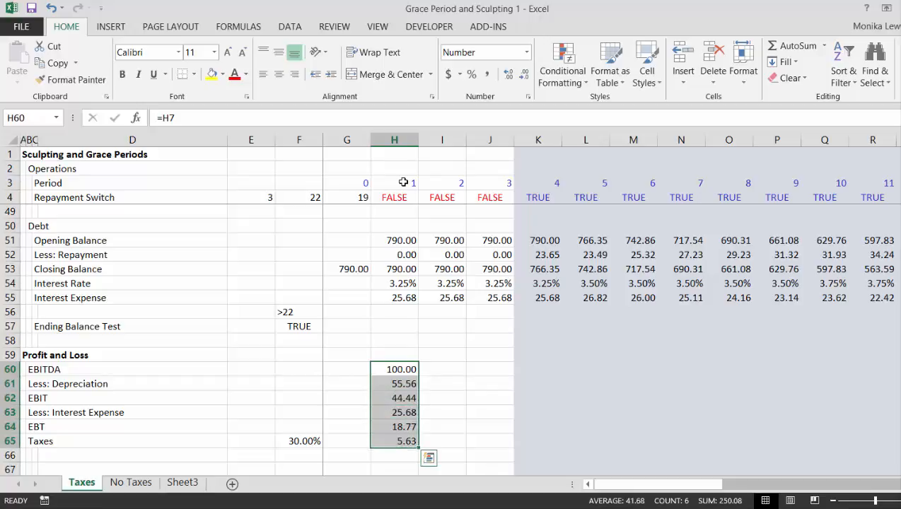
{"action": "key", "text": "ctrl+shift+r"}
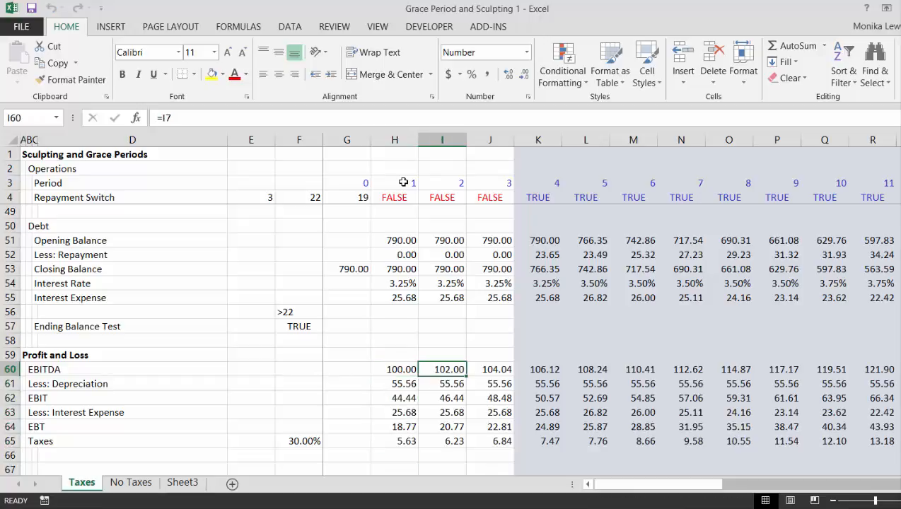
Step: Review the Profit and Loss rows across the periods, checking interest expense and taxes through the end of the debt tenor and beyond
{"action": "key", "text": "Right"}
{"action": "key", "text": "Down"}
{"action": "key", "text": "Down"}
{"action": "key", "text": "Down"}
{"action": "key", "text": "Right"}
{"action": "key", "text": "Right"}
{"action": "key", "text": "Right"}
{"action": "key", "text": "Right"}
{"action": "key", "text": "Right"}
{"action": "key", "text": "Right"}
{"action": "key", "text": "Right"}
{"action": "key", "text": "Right"}
{"action": "key", "text": "Right"}
{"action": "key", "text": "Right"}
{"action": "key", "text": "Right"}
{"action": "key", "text": "Right"}
{"action": "key", "text": "Right"}
{"action": "key", "text": "Right"}
{"action": "key", "text": "Right"}
{"action": "key", "text": "Right"}
{"action": "key", "text": "Right"}
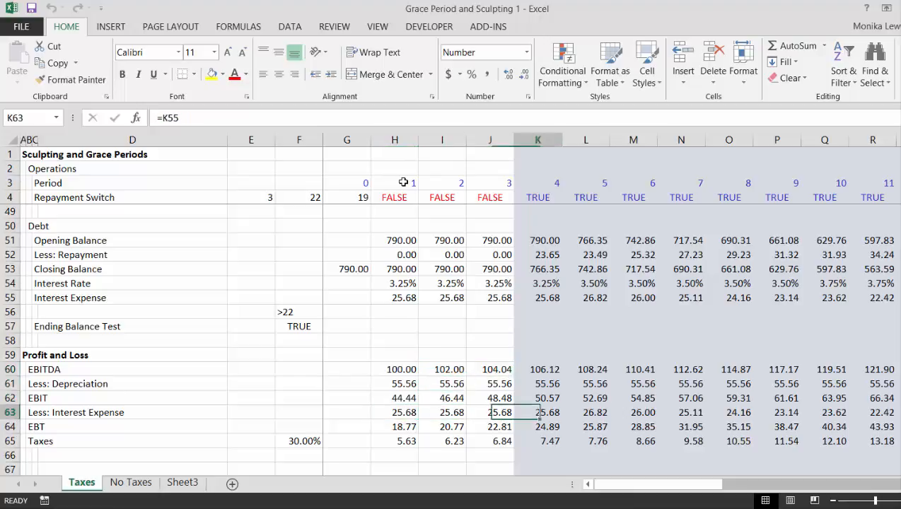
{"action": "key", "text": "Down"}
{"action": "key", "text": "Down"}
{"action": "key", "text": "Right"}
{"action": "key", "text": "Right"}
{"action": "key", "text": "Right"}
{"action": "key", "text": "Right"}
{"action": "key", "text": "Right"}
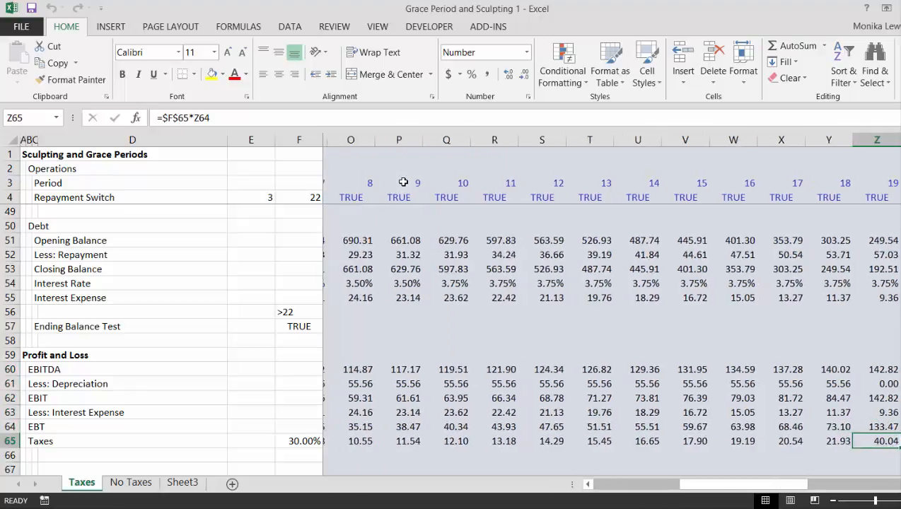
{"action": "key", "text": "Right"}
{"action": "key", "text": "Right"}
{"action": "key", "text": "Right"}
{"action": "key", "text": "Right"}
{"action": "key", "text": "Right"}
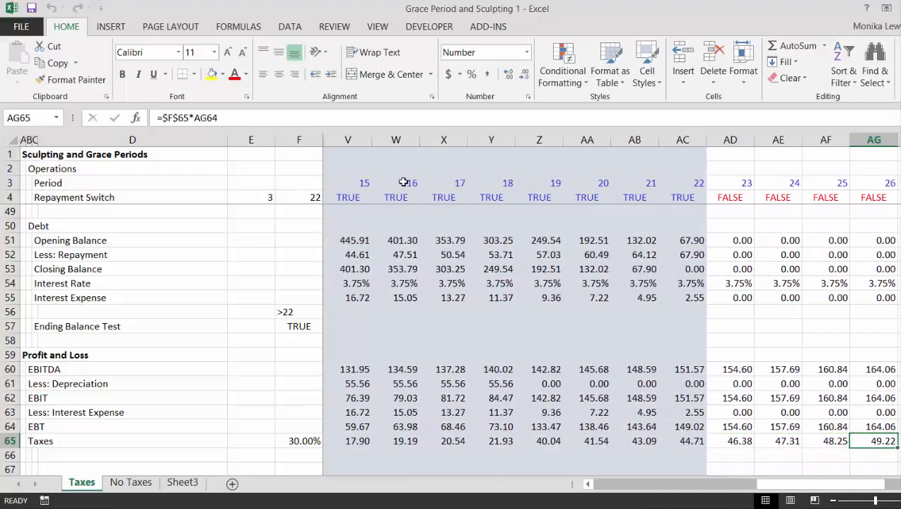
{"action": "key", "text": "Left"}
{"action": "key", "text": "Left"}
{"action": "key", "text": "Left"}
{"action": "key", "text": "Left"}
{"action": "key", "text": "Left"}
{"action": "key", "text": "Left"}
{"action": "key", "text": "Left"}
{"action": "key", "text": "Left"}
{"action": "key", "text": "Left"}
{"action": "key", "text": "Left"}
{"action": "key", "text": "Left"}
{"action": "key", "text": "Left"}
{"action": "key", "text": "Left"}
{"action": "key", "text": "Left"}
{"action": "key", "text": "Left"}
{"action": "key", "text": "Left"}
{"action": "key", "text": "Left"}
{"action": "key", "text": "Left"}
{"action": "key", "text": "Left"}
{"action": "key", "text": "Left"}
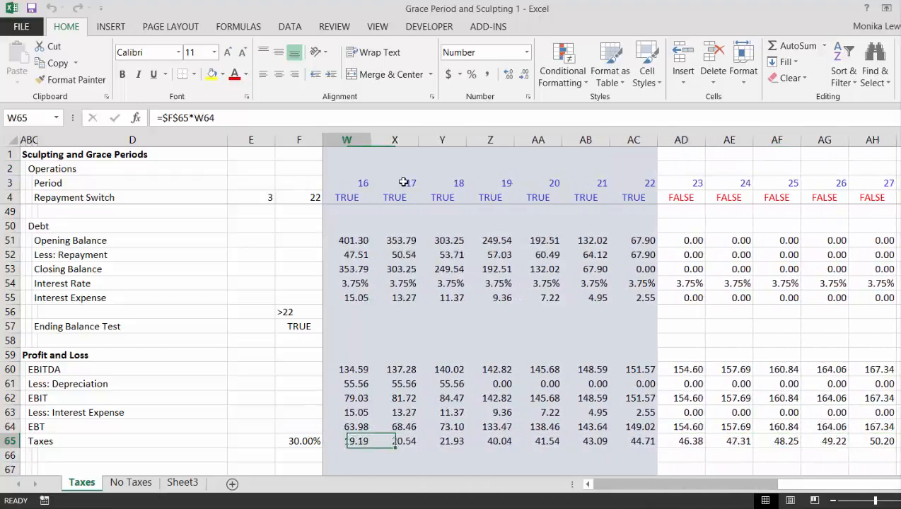
{"action": "key", "text": "Left"}
Step: Examine the Operations cash flow rows and the Taxes assumptions near the beginning of the Taxes sheet
{"action": "key", "text": "Up"}
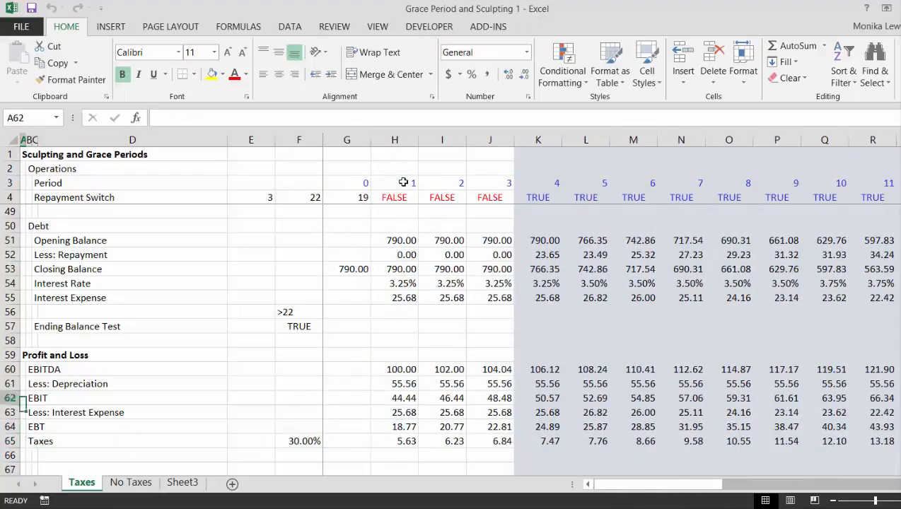
{"action": "key", "text": "Up"}
{"action": "key", "text": "Up"}
{"action": "key", "text": "Up"}
{"action": "key", "text": "Up"}
{"action": "key", "text": "Up"}
{"action": "key", "text": "Up"}
{"action": "key", "text": "Up"}
{"action": "key", "text": "Up"}
{"action": "key", "text": "Up"}
{"action": "key", "text": "Up"}
{"action": "key", "text": "Up"}
{"action": "key", "text": "Up"}
{"action": "key", "text": "Up"}
{"action": "key", "text": "Up"}
{"action": "key", "text": "Up"}
{"action": "key", "text": "Up"}
{"action": "key", "text": "Up"}
{"action": "key", "text": "Up"}
{"action": "key", "text": "Up"}
{"action": "key", "text": "Up"}
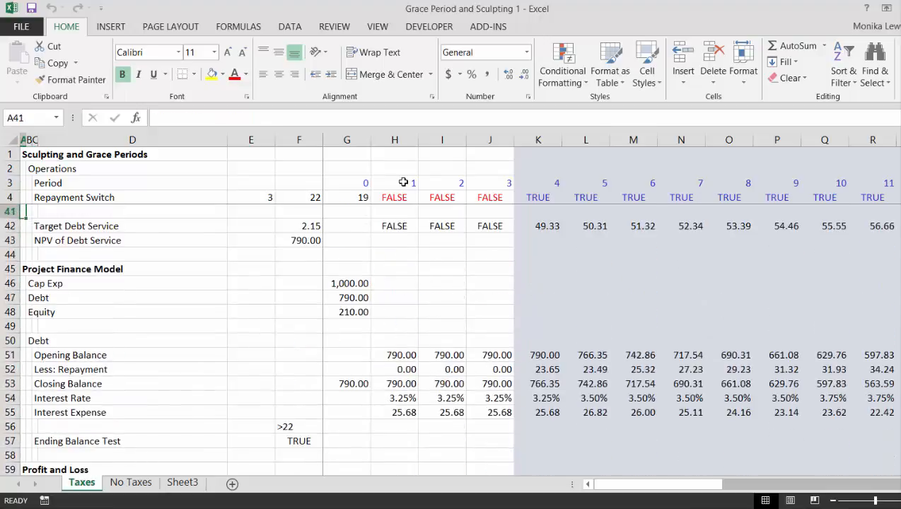
{"action": "key", "text": "Up"}
{"action": "key", "text": "Down"}
{"action": "key", "text": "Down"}
{"action": "key", "text": "Down"}
{"action": "key", "text": "Down"}
{"action": "key", "text": "Down"}
{"action": "key", "text": "Down"}
{"action": "key", "text": "Down"}
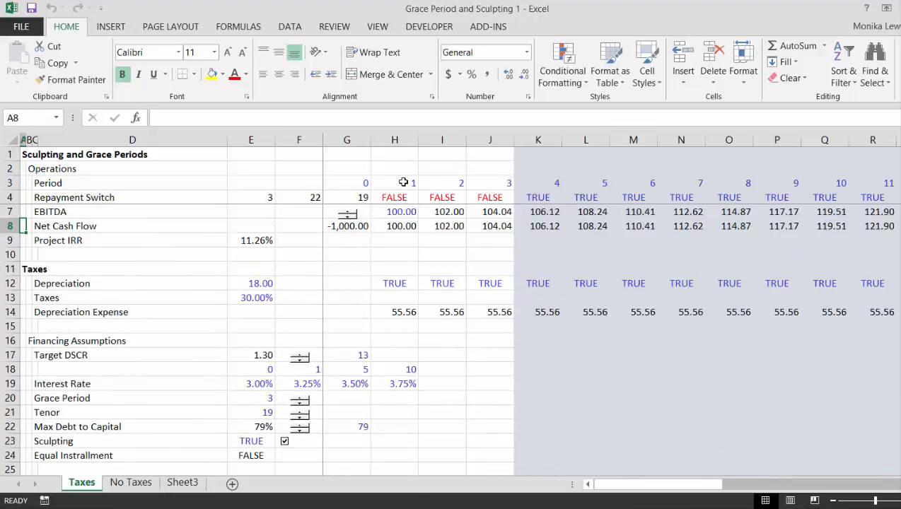
{"action": "key", "text": "Right"}
{"action": "key", "text": "Right"}
{"action": "key", "text": "Right"}
{"action": "key", "text": "Right"}
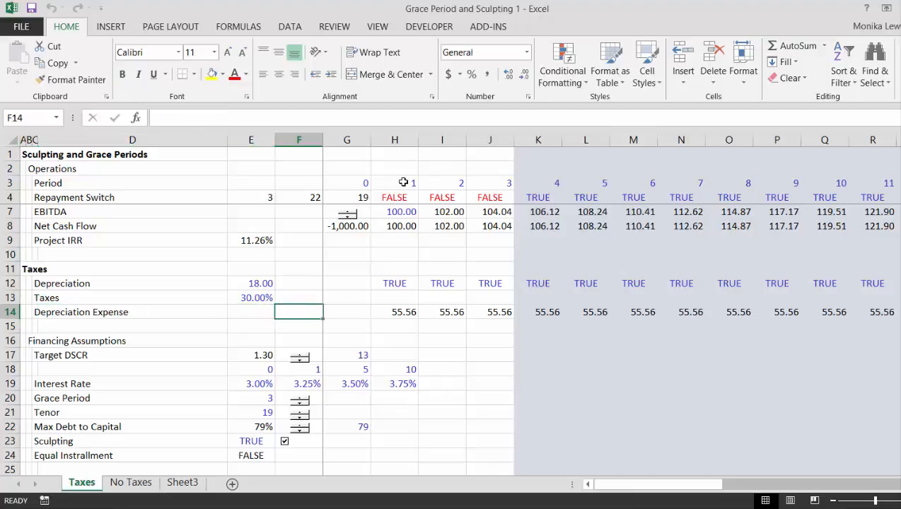
Step: Examine the Taxes sheet from the tax and financing assumptions through the debt schedule to the Profit and Loss section
{"action": "key", "text": "Up"}
{"action": "key", "text": "Up"}
{"action": "key", "text": "Down"}
{"action": "key", "text": "Down"}
{"action": "key", "text": "Down"}
{"action": "key", "text": "Down"}
{"action": "key", "text": "Down"}
{"action": "key", "text": "Down"}
{"action": "key", "text": "Down"}
{"action": "key", "text": "Down"}
{"action": "key", "text": "Down"}
{"action": "key", "text": "Down"}
{"action": "key", "text": "Down"}
{"action": "key", "text": "Down"}
{"action": "key", "text": "Down"}
{"action": "key", "text": "Down"}
{"action": "key", "text": "Down"}
{"action": "key", "text": "Down"}
{"action": "key", "text": "Down"}
{"action": "key", "text": "Down"}
{"action": "key", "text": "Down"}
{"action": "key", "text": "Down"}
{"action": "key", "text": "Down"}
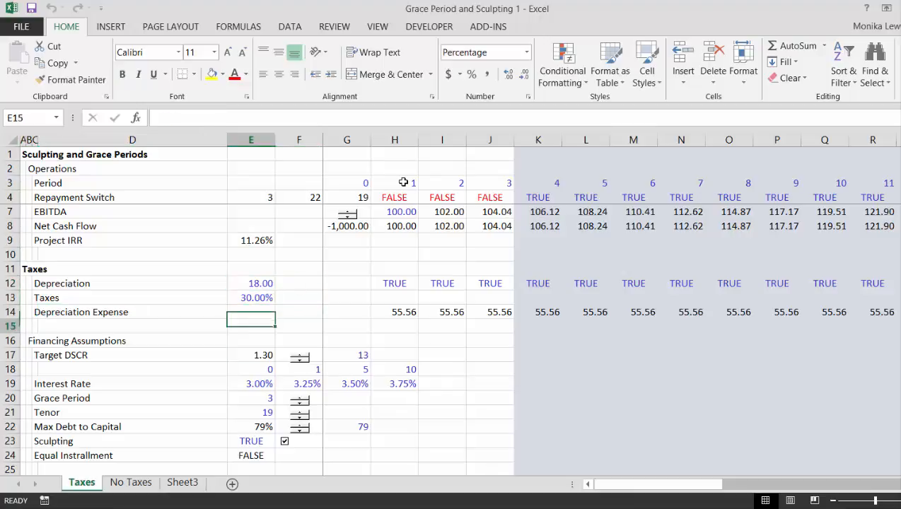
{"action": "key", "text": "Down"}
{"action": "key", "text": "Down"}
{"action": "key", "text": "Down"}
{"action": "key", "text": "Down"}
{"action": "key", "text": "Down"}
{"action": "key", "text": "Down"}
{"action": "key", "text": "Down"}
{"action": "key", "text": "Down"}
{"action": "key", "text": "Down"}
{"action": "key", "text": "Down"}
{"action": "key", "text": "Down"}
{"action": "key", "text": "Down"}
{"action": "key", "text": "Down"}
{"action": "key", "text": "Down"}
{"action": "key", "text": "Down"}
{"action": "key", "text": "Down"}
{"action": "key", "text": "Down"}
{"action": "key", "text": "Down"}
{"action": "key", "text": "Down"}
{"action": "key", "text": "Down"}
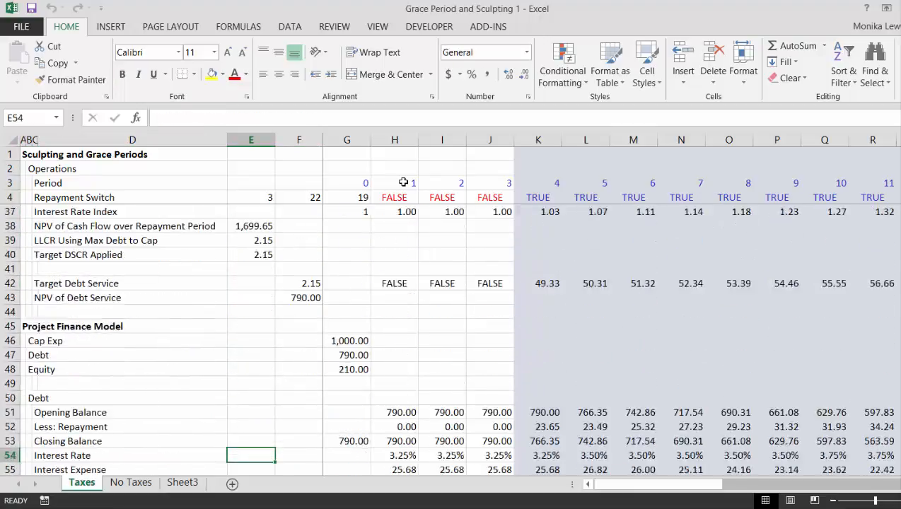
{"action": "key", "text": "Up"}
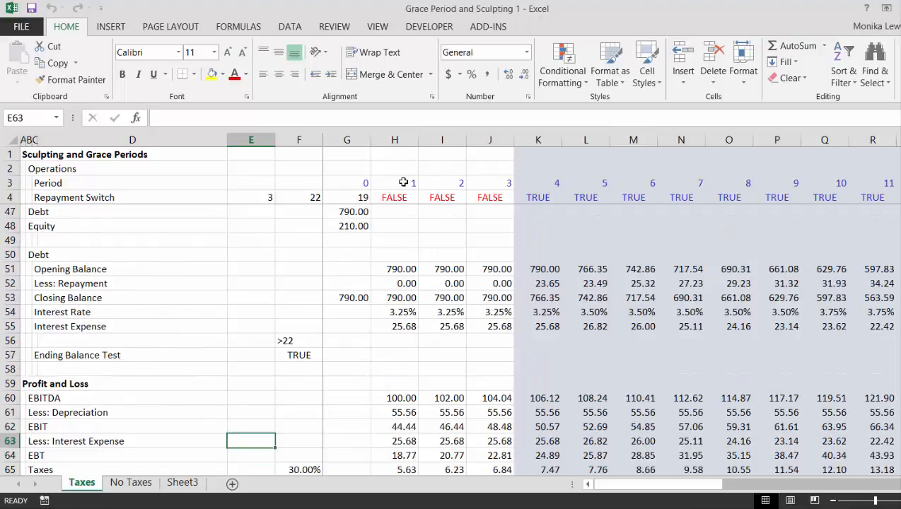
Step: Set the Depreciation life in E12 of the Taxes assumptions to 5
{"action": "key", "text": "Up"}
{"action": "key", "text": "Up"}
{"action": "key", "text": "Up"}
{"action": "key", "text": "Up"}
{"action": "key", "text": "Up"}
{"action": "key", "text": "Up"}
{"action": "key", "text": "Up"}
{"action": "key", "text": "Up"}
{"action": "key", "text": "Up"}
{"action": "key", "text": "Up"}
{"action": "key", "text": "Up"}
{"action": "key", "text": "Up"}
{"action": "key", "text": "Up"}
{"action": "key", "text": "Up"}
{"action": "key", "text": "Up"}
{"action": "key", "text": "Up"}
{"action": "key", "text": "Up"}
{"action": "key", "text": "Up"}
{"action": "key", "text": "Up"}
{"action": "key", "text": "Up"}
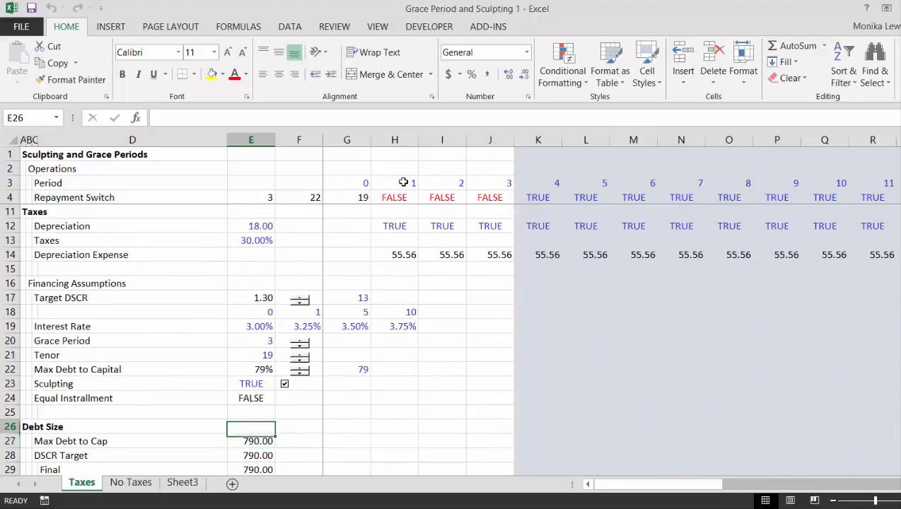
{"action": "key", "text": "Up"}
{"action": "key", "text": "Up"}
{"action": "key", "text": "Up"}
{"action": "key", "text": "Up"}
{"action": "key", "text": "Up"}
{"action": "key", "text": "Up"}
{"action": "key", "text": "Up"}
{"action": "key", "text": "Up"}
{"action": "key", "text": "Up"}
{"action": "key", "text": "Up"}
{"action": "key", "text": "Up"}
{"action": "key", "text": "Up"}
{"action": "key", "text": "Up"}
{"action": "key", "text": "Up"}
{"action": "key", "text": "Up"}
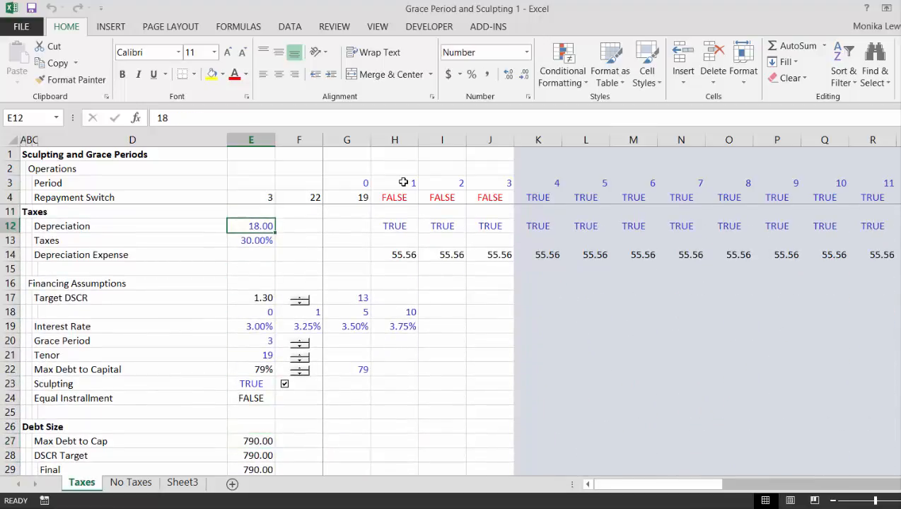
{"action": "key", "text": "Up"}
{"action": "key", "text": "Down"}
{"action": "key", "text": "Down"}
{"action": "key", "text": "Down"}
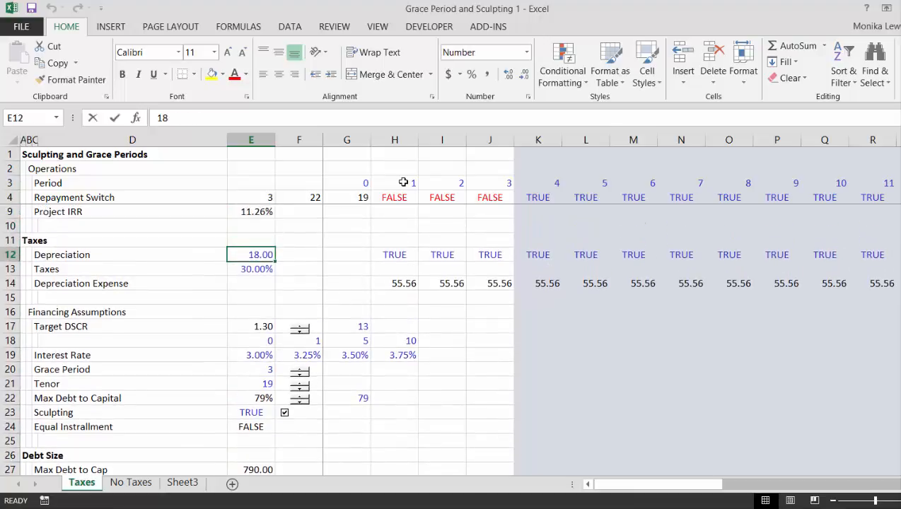
{"action": "type", "text": "5"}
{"action": "key", "text": "Return"}
Step: Review the debt sizing, debt schedule, Profit and Loss, DSCR and Equity Return sections with the new depreciation life
{"action": "key", "text": "Down"}
{"action": "key", "text": "Down"}
{"action": "key", "text": "Down"}
{"action": "key", "text": "Down"}
{"action": "key", "text": "Down"}
{"action": "key", "text": "Down"}
{"action": "key", "text": "Down"}
{"action": "key", "text": "Down"}
{"action": "key", "text": "Down"}
{"action": "key", "text": "Down"}
{"action": "key", "text": "Down"}
{"action": "key", "text": "Down"}
{"action": "key", "text": "Down"}
{"action": "key", "text": "Down"}
{"action": "key", "text": "Down"}
{"action": "key", "text": "Down"}
{"action": "key", "text": "Down"}
{"action": "key", "text": "Down"}
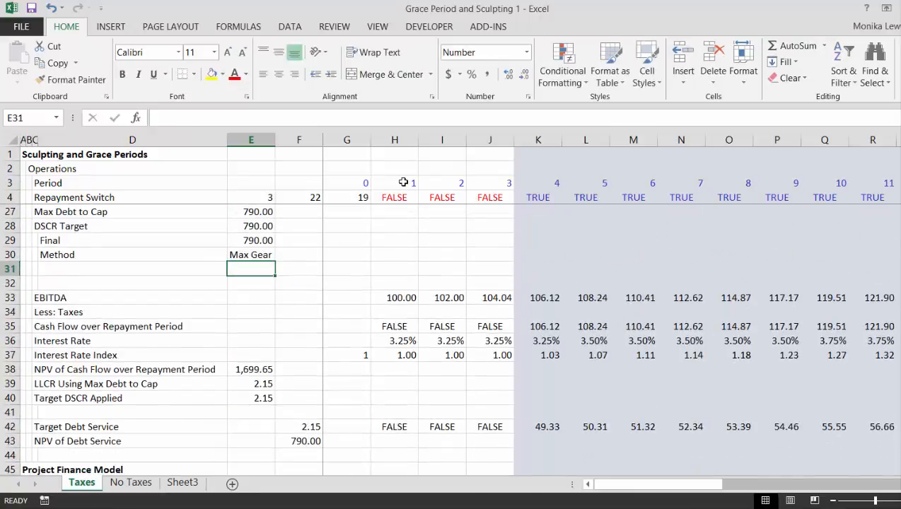
{"action": "key", "text": "Down"}
{"action": "key", "text": "Down"}
{"action": "key", "text": "Down"}
{"action": "key", "text": "Down"}
{"action": "key", "text": "Down"}
{"action": "key", "text": "Down"}
{"action": "key", "text": "Down"}
{"action": "key", "text": "Down"}
{"action": "key", "text": "Down"}
{"action": "key", "text": "Down"}
{"action": "key", "text": "Down"}
{"action": "key", "text": "Down"}
{"action": "key", "text": "Down"}
{"action": "key", "text": "Down"}
{"action": "key", "text": "Down"}
{"action": "key", "text": "Down"}
{"action": "key", "text": "Down"}
{"action": "key", "text": "Down"}
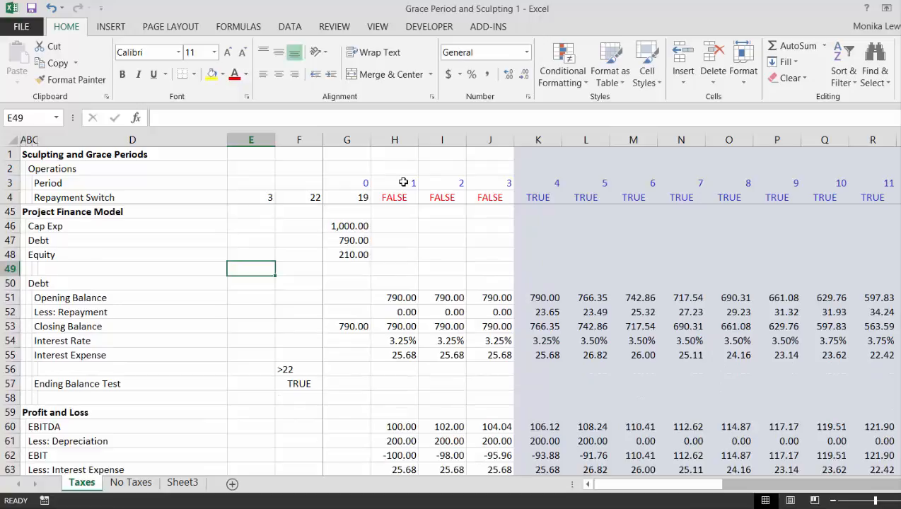
{"action": "key", "text": "Down"}
{"action": "key", "text": "Down"}
{"action": "key", "text": "Down"}
{"action": "key", "text": "Down"}
{"action": "key", "text": "Down"}
{"action": "key", "text": "Down"}
{"action": "key", "text": "Down"}
{"action": "key", "text": "Down"}
{"action": "key", "text": "Down"}
{"action": "key", "text": "Down"}
{"action": "key", "text": "Down"}
{"action": "key", "text": "Down"}
{"action": "key", "text": "Down"}
{"action": "key", "text": "Down"}
{"action": "key", "text": "Down"}
{"action": "key", "text": "Down"}
{"action": "key", "text": "Down"}
{"action": "key", "text": "Down"}
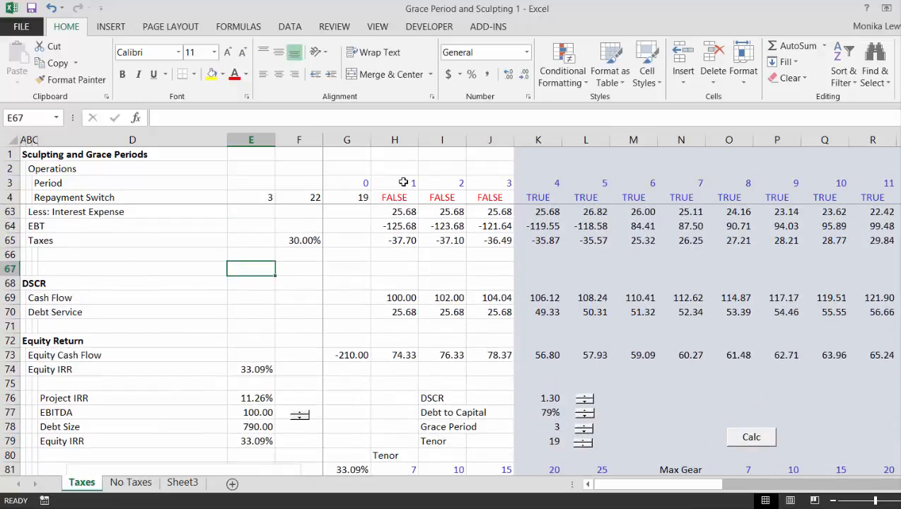
Step: Examine the Profit and Loss depreciation, EBT and taxes rows across periods 1 to 11
{"action": "key", "text": "Up"}
{"action": "key", "text": "Up"}
{"action": "key", "text": "Up"}
{"action": "key", "text": "Up"}
{"action": "key", "text": "Up"}
{"action": "key", "text": "Up"}
{"action": "key", "text": "Up"}
{"action": "key", "text": "Up"}
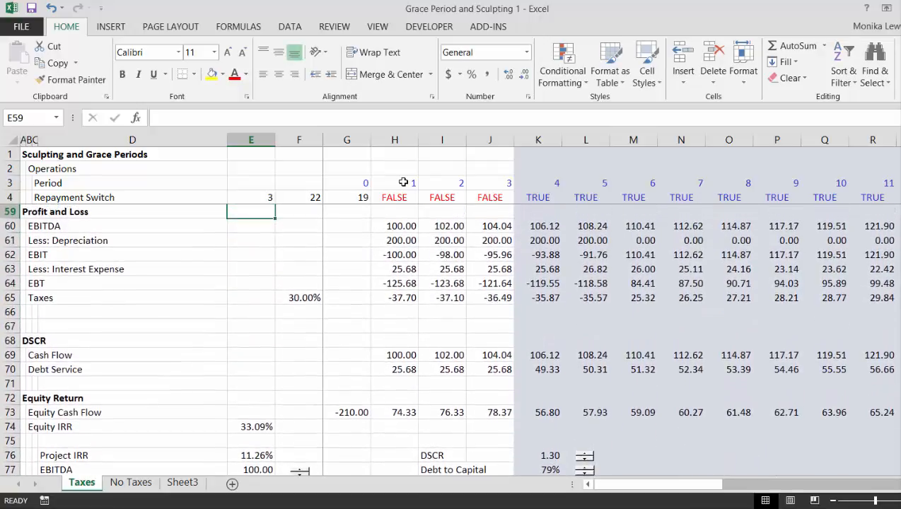
{"action": "key", "text": "Right"}
{"action": "key", "text": "Right"}
{"action": "key", "text": "Right"}
{"action": "key", "text": "Right"}
{"action": "key", "text": "Right"}
{"action": "key", "text": "Right"}
{"action": "key", "text": "Right"}
{"action": "key", "text": "Right"}
{"action": "key", "text": "Right"}
{"action": "key", "text": "Right"}
{"action": "key", "text": "Right"}
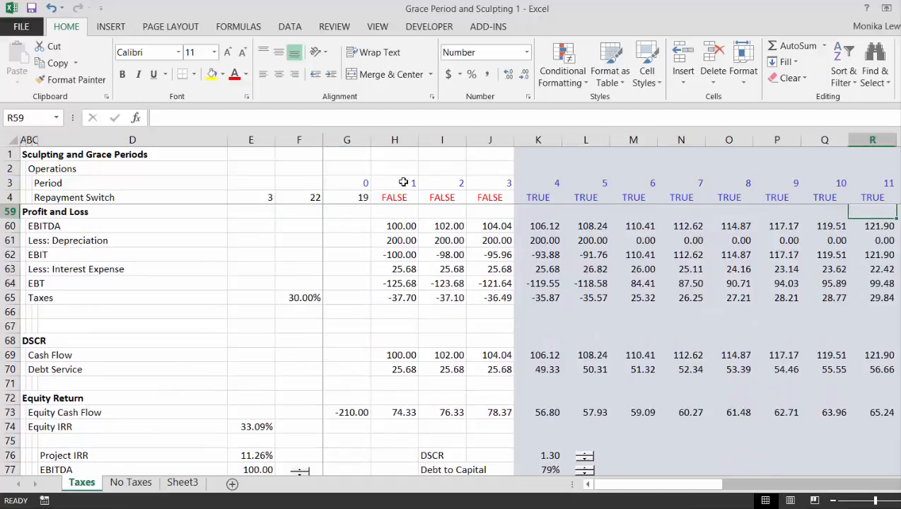
Step: Review the Profit and Loss, DSCR and Equity Return rows against the summary, chart and sensitivity tables below them
{"action": "key", "text": "Left"}
{"action": "key", "text": "Left"}
{"action": "key", "text": "Up"}
{"action": "key", "text": "Up"}
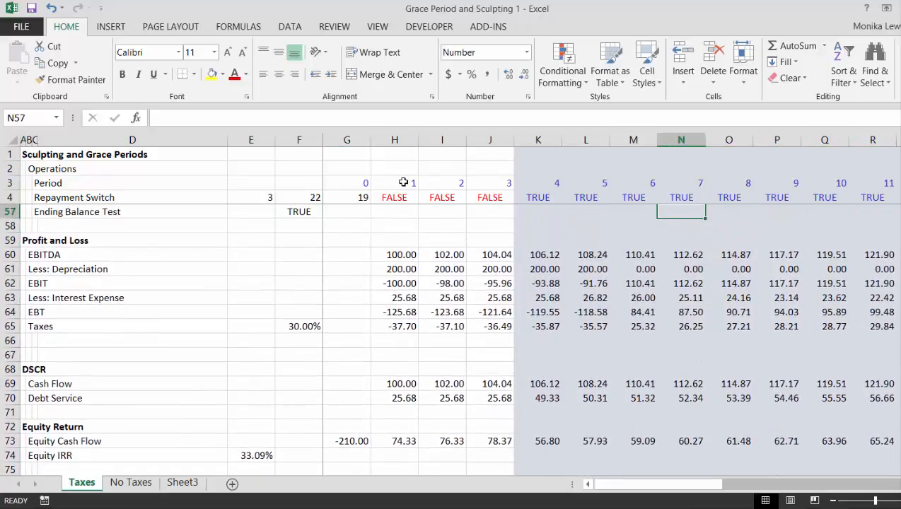
{"action": "key", "text": "Page_Down"}
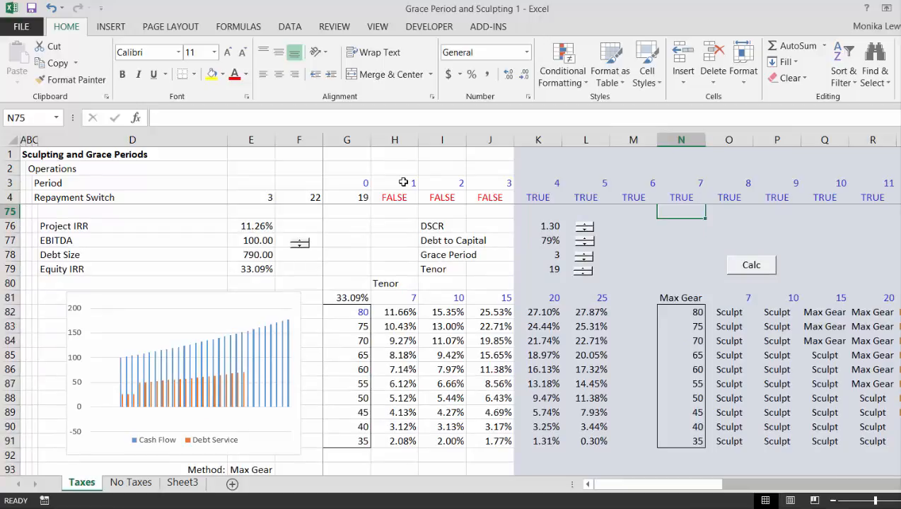
{"action": "key", "text": "Page_Up"}
{"action": "key", "text": "Page_Up"}
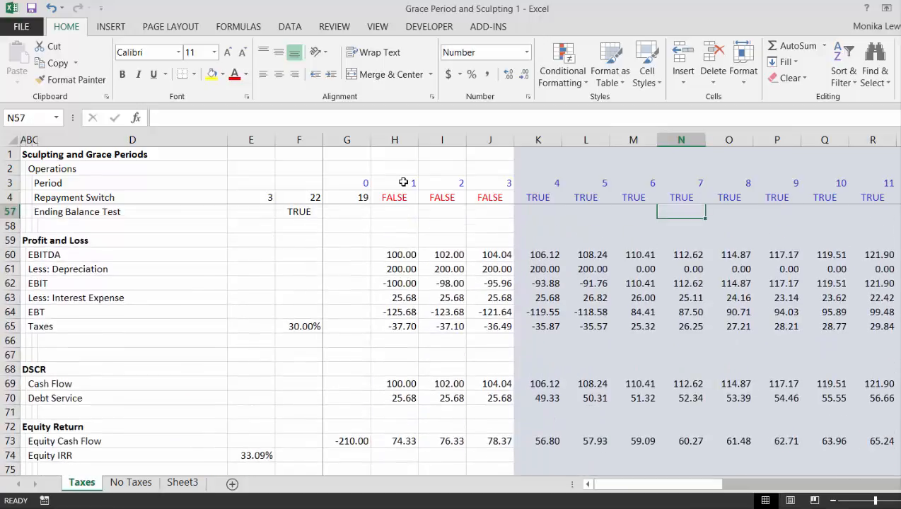
Step: Examine the debt schedule and the Debt Size section, including its EBITDA, Less: Taxes and Cash Flow over Repayment Period rows
{"action": "key", "text": "Up"}
{"action": "key", "text": "Up"}
{"action": "key", "text": "Up"}
{"action": "key", "text": "Up"}
{"action": "key", "text": "Up"}
{"action": "key", "text": "Up"}
{"action": "key", "text": "Up"}
{"action": "key", "text": "Up"}
{"action": "key", "text": "Up"}
{"action": "key", "text": "Up"}
{"action": "key", "text": "Up"}
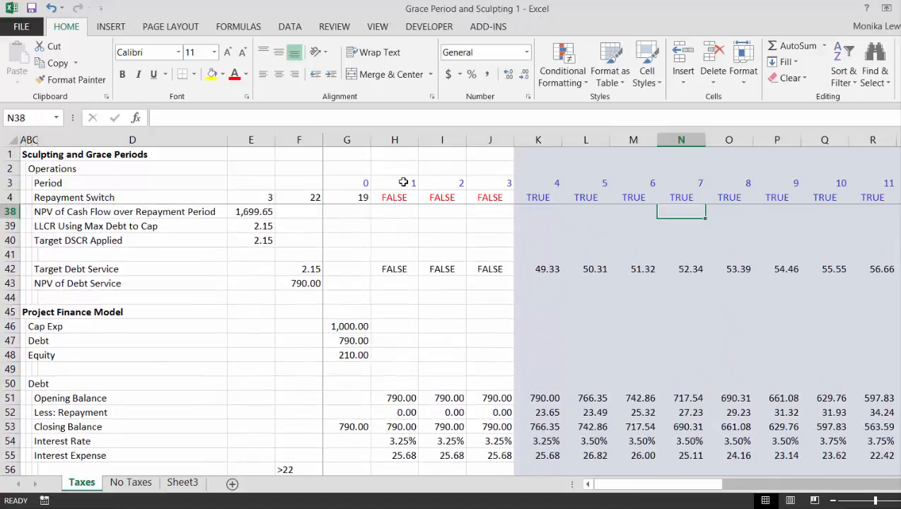
{"action": "key", "text": "Down"}
{"action": "key", "text": "Down"}
{"action": "key", "text": "Down"}
{"action": "key", "text": "Down"}
{"action": "key", "text": "Down"}
{"action": "key", "text": "Down"}
{"action": "key", "text": "Down"}
{"action": "key", "text": "Down"}
{"action": "key", "text": "Down"}
{"action": "key", "text": "Down"}
{"action": "key", "text": "Down"}
{"action": "key", "text": "Down"}
{"action": "key", "text": "Down"}
{"action": "key", "text": "Down"}
{"action": "key", "text": "Down"}
{"action": "key", "text": "Down"}
{"action": "key", "text": "Down"}
{"action": "key", "text": "Down"}
{"action": "key", "text": "Down"}
{"action": "key", "text": "Down"}
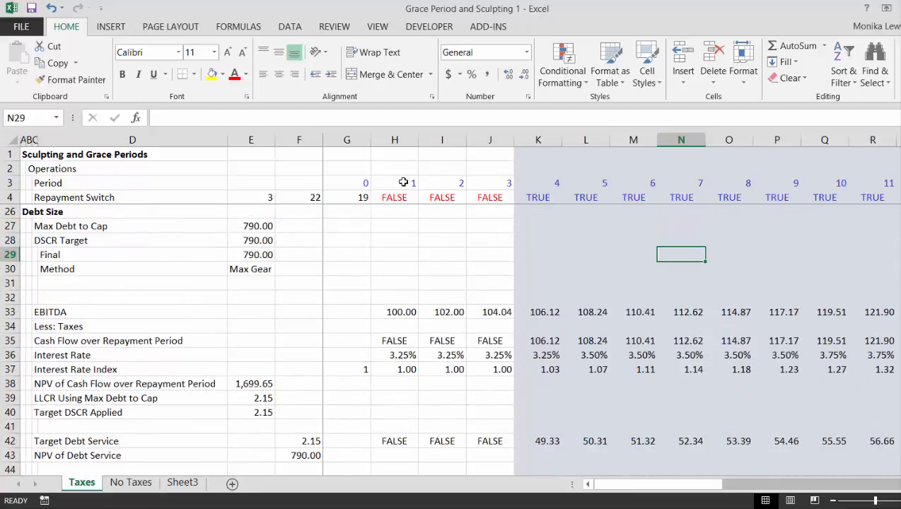
Step: Inspect the source data range and series of the Cash Flow and Debt Service chart without changing them
{"action": "key", "text": "Down"}
{"action": "key", "text": "Down"}
{"action": "key", "text": "Down"}
{"action": "key", "text": "Down"}
{"action": "key", "text": "Down"}
{"action": "key", "text": "Down"}
{"action": "key", "text": "Down"}
{"action": "key", "text": "Down"}
{"action": "key", "text": "Down"}
{"action": "key", "text": "Down"}
{"action": "key", "text": "Down"}
{"action": "key", "text": "Down"}
{"action": "key", "text": "Down"}
{"action": "key", "text": "Down"}
{"action": "key", "text": "Down"}
{"action": "key", "text": "Down"}
{"action": "key", "text": "Down"}
{"action": "key", "text": "Down"}
{"action": "key", "text": "Down"}
{"action": "key", "text": "Down"}
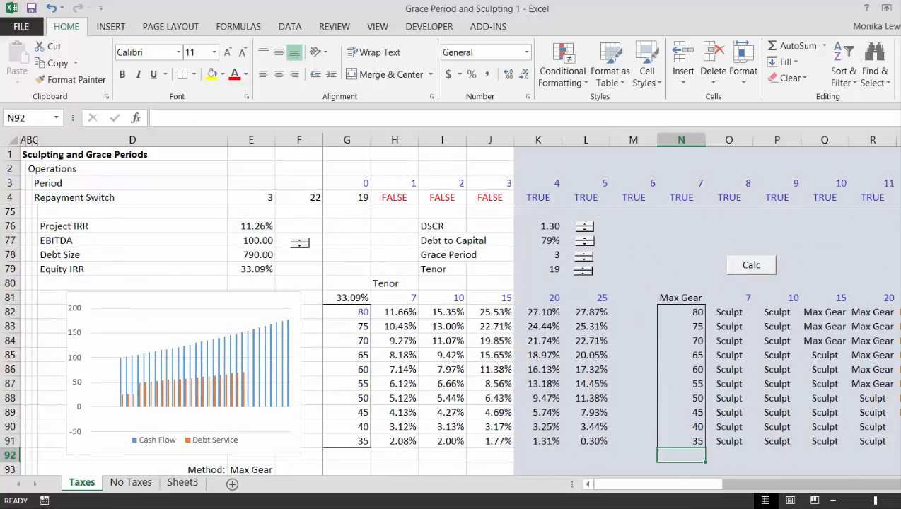
{"action": "right_click", "coordinate": [222, 345]}
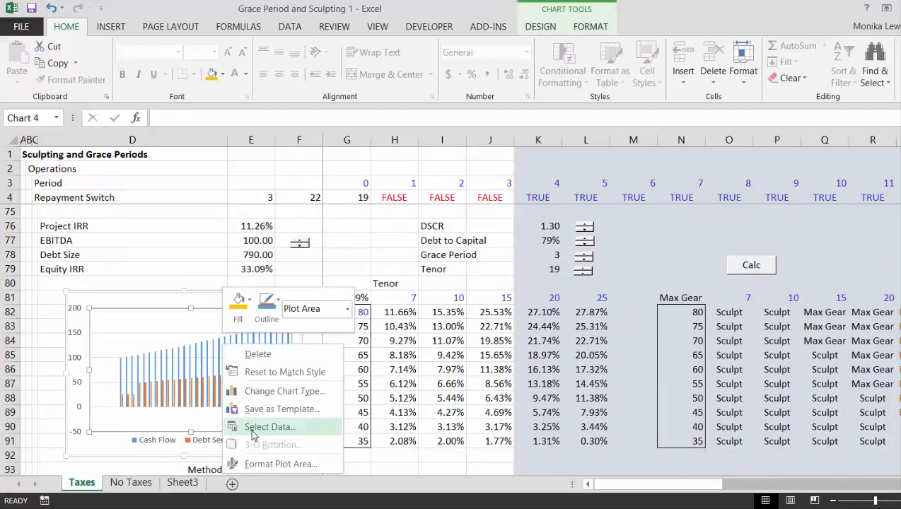
{"action": "left_click", "coordinate": [263, 427]}
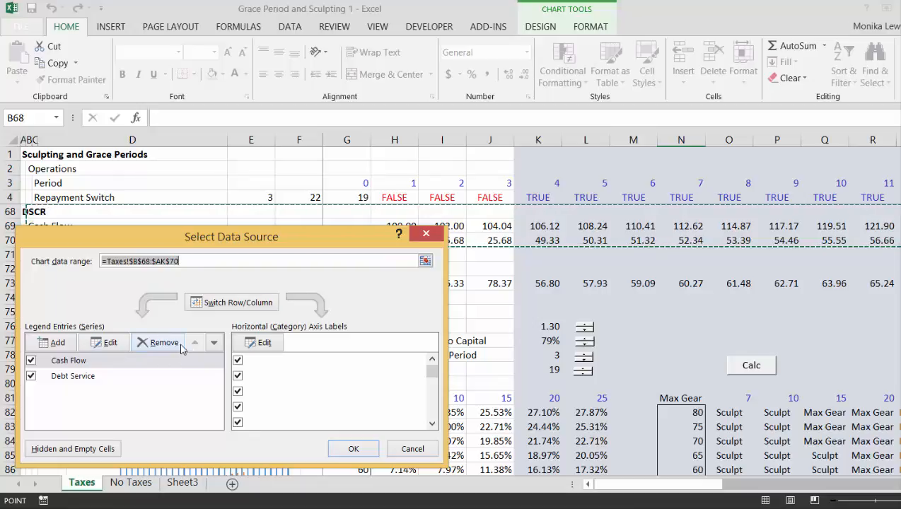
{"action": "left_click", "coordinate": [427, 234]}
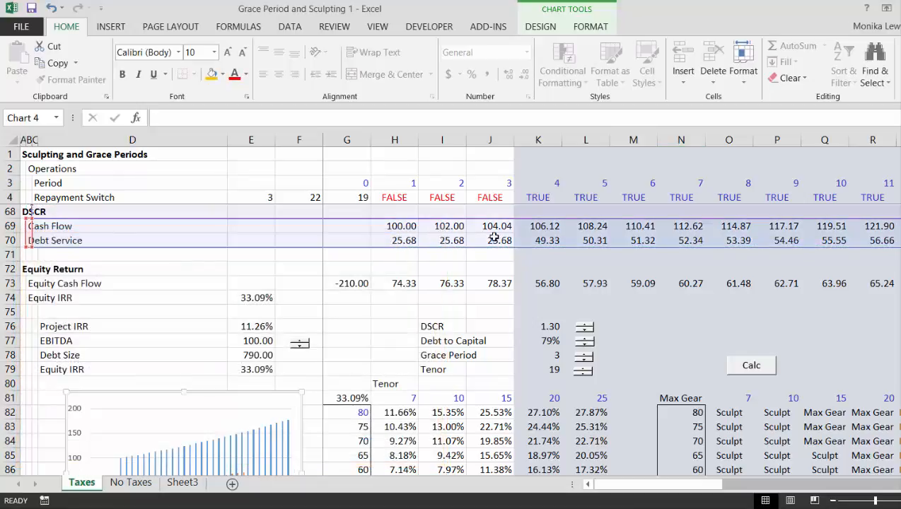
{"action": "left_click", "coordinate": [432, 296]}
{"action": "key", "text": "Up"}
{"action": "key", "text": "Up"}
{"action": "key", "text": "Up"}
{"action": "key", "text": "Up"}
{"action": "key", "text": "Up"}
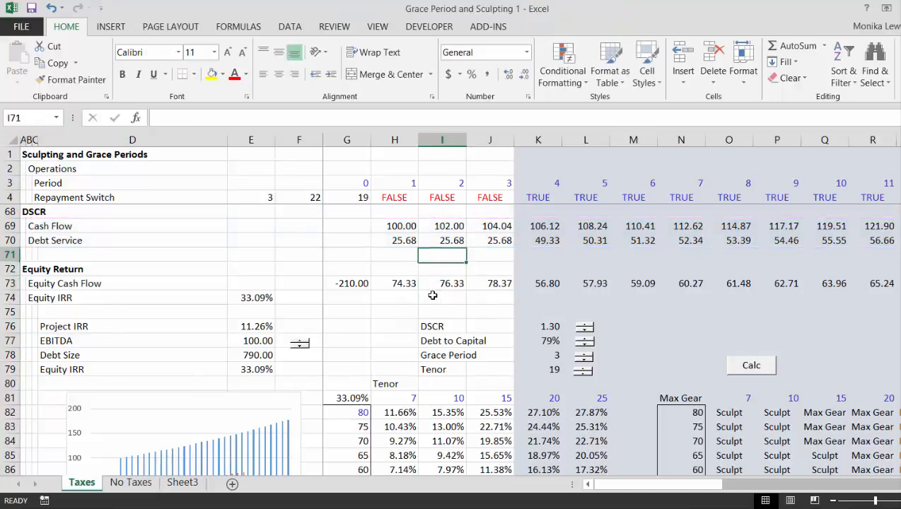
{"action": "key", "text": "Left"}
{"action": "key", "text": "Up"}
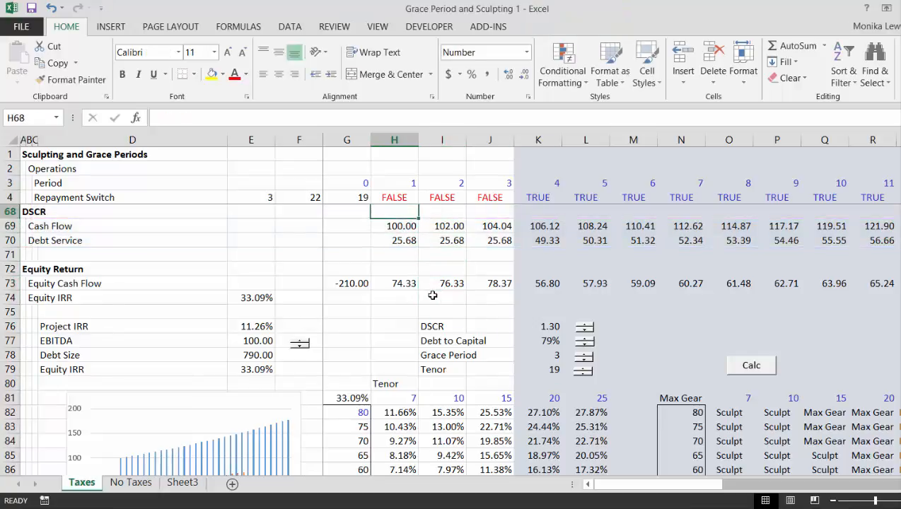
{"action": "type", "text": "="}
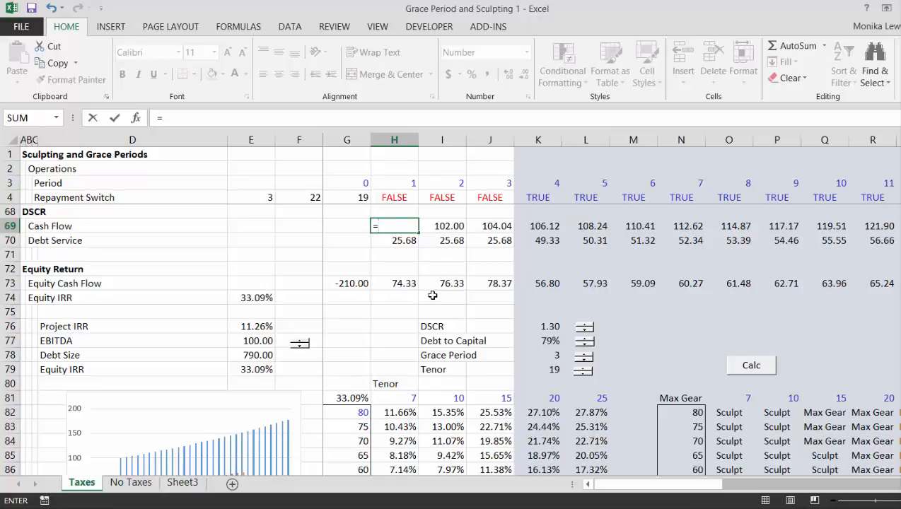
{"action": "key", "text": "Up"}
{"action": "key", "text": "Up"}
{"action": "key", "text": "Up"}
{"action": "key", "text": "Up"}
{"action": "key", "text": "Up"}
{"action": "key", "text": "Up"}
{"action": "key", "text": "Up"}
{"action": "key", "text": "Up"}
{"action": "key", "text": "Up"}
{"action": "key", "text": "Up"}
{"action": "key", "text": "Up"}
{"action": "key", "text": "Up"}
{"action": "key", "text": "Up"}
{"action": "key", "text": "Up"}
{"action": "key", "text": "Up"}
{"action": "key", "text": "Up"}
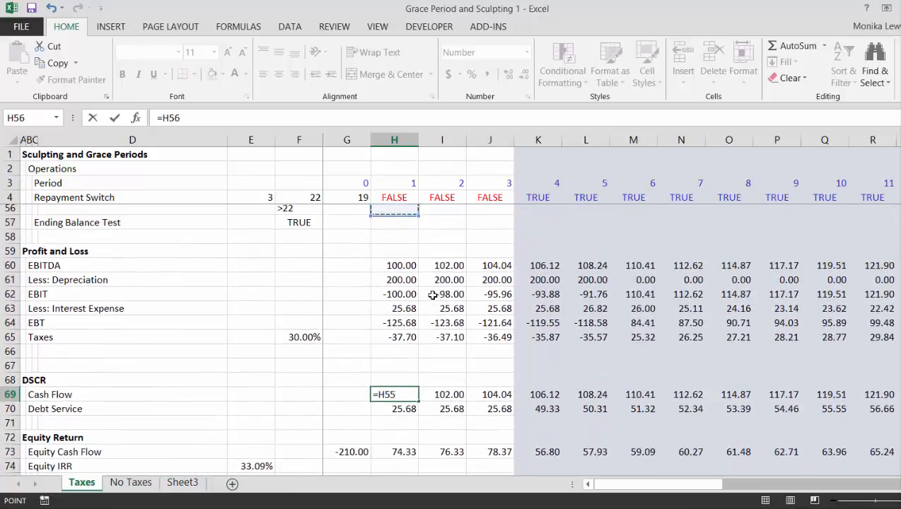
{"action": "key", "text": "Up"}
{"action": "key", "text": "Up"}
{"action": "key", "text": "Up"}
{"action": "key", "text": "Up"}
{"action": "key", "text": "Up"}
{"action": "key", "text": "Up"}
{"action": "key", "text": "Up"}
{"action": "key", "text": "Up"}
{"action": "key", "text": "Up"}
{"action": "key", "text": "Up"}
{"action": "key", "text": "Up"}
{"action": "key", "text": "Up"}
{"action": "key", "text": "Up"}
{"action": "key", "text": "Up"}
{"action": "key", "text": "Up"}
{"action": "key", "text": "Up"}
{"action": "key", "text": "Up"}
{"action": "key", "text": "Up"}
{"action": "key", "text": "Up"}
{"action": "key", "text": "Up"}
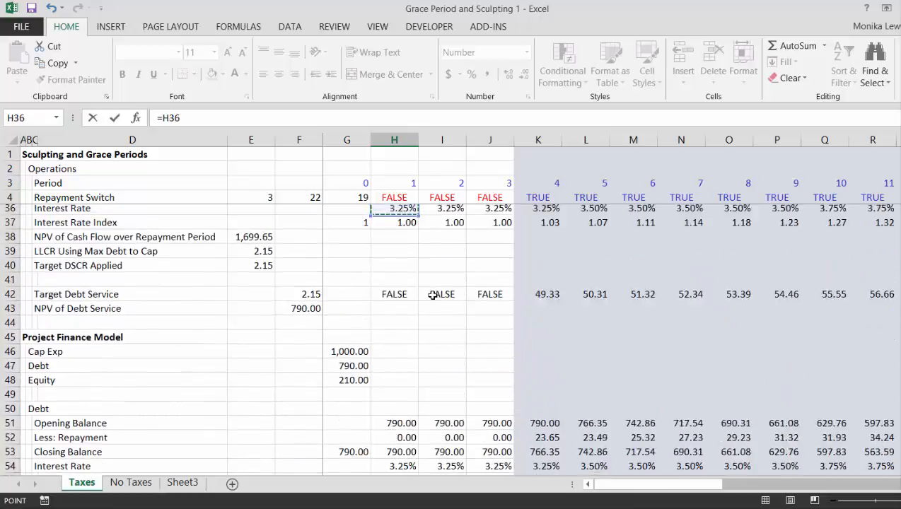
{"action": "key", "text": "Down"}
{"action": "key", "text": "Down"}
{"action": "key", "text": "Down"}
{"action": "key", "text": "Down"}
{"action": "key", "text": "Down"}
{"action": "key", "text": "Down"}
{"action": "key", "text": "Down"}
{"action": "key", "text": "Down"}
{"action": "key", "text": "Down"}
{"action": "key", "text": "Down"}
{"action": "key", "text": "Down"}
{"action": "key", "text": "Down"}
{"action": "key", "text": "Down"}
{"action": "key", "text": "Down"}
{"action": "key", "text": "Down"}
{"action": "key", "text": "Down"}
{"action": "key", "text": "Down"}
{"action": "key", "text": "Down"}
{"action": "key", "text": "Down"}
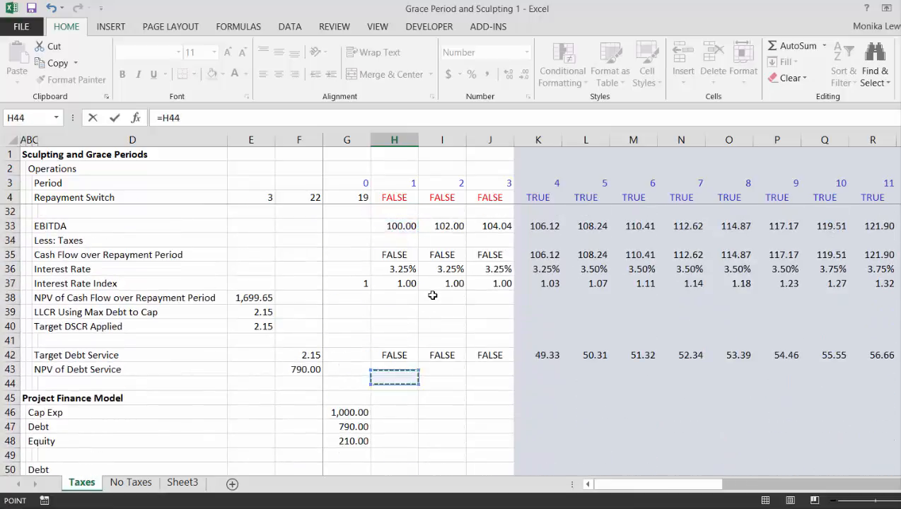
{"action": "key", "text": "Down"}
{"action": "key", "text": "Down"}
{"action": "key", "text": "Down"}
{"action": "key", "text": "Down"}
{"action": "key", "text": "Down"}
{"action": "key", "text": "Down"}
{"action": "key", "text": "Up"}
{"action": "key", "text": "Up"}
{"action": "key", "text": "Up"}
{"action": "key", "text": "Up"}
{"action": "key", "text": "Up"}
{"action": "key", "text": "Up"}
{"action": "key", "text": "Up"}
{"action": "key", "text": "Up"}
{"action": "key", "text": "Up"}
{"action": "key", "text": "Up"}
{"action": "key", "text": "Up"}
{"action": "key", "text": "Up"}
{"action": "key", "text": "Up"}
{"action": "key", "text": "Up"}
{"action": "key", "text": "Up"}
{"action": "key", "text": "Up"}
{"action": "key", "text": "Up"}
{"action": "key", "text": "Up"}
{"action": "key", "text": "Up"}
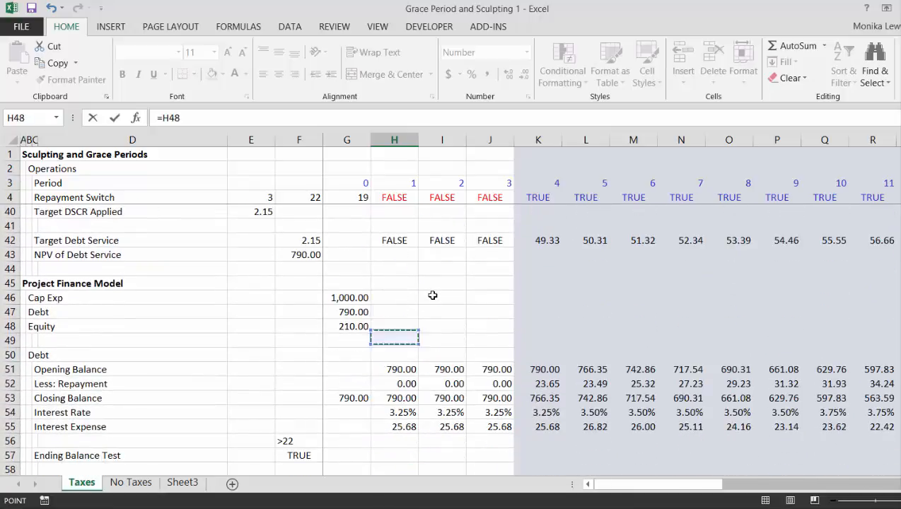
{"action": "key", "text": "Up"}
{"action": "key", "text": "Up"}
{"action": "key", "text": "Up"}
{"action": "key", "text": "Up"}
{"action": "key", "text": "Up"}
{"action": "key", "text": "Up"}
{"action": "key", "text": "Up"}
{"action": "key", "text": "Up"}
{"action": "key", "text": "Up"}
{"action": "key", "text": "Up"}
{"action": "key", "text": "Up"}
{"action": "key", "text": "Down"}
{"action": "key", "text": "Down"}
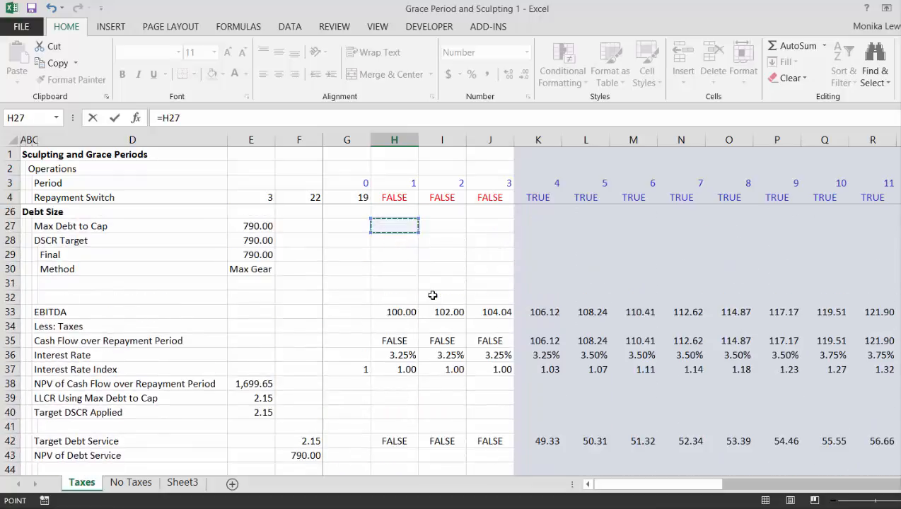
{"action": "key", "text": "Down"}
{"action": "key", "text": "Down"}
{"action": "key", "text": "Down"}
{"action": "key", "text": "Down"}
{"action": "key", "text": "Down"}
{"action": "key", "text": "Down"}
{"action": "key", "text": "Down"}
{"action": "key", "text": "Up"}
{"action": "key", "text": "Up"}
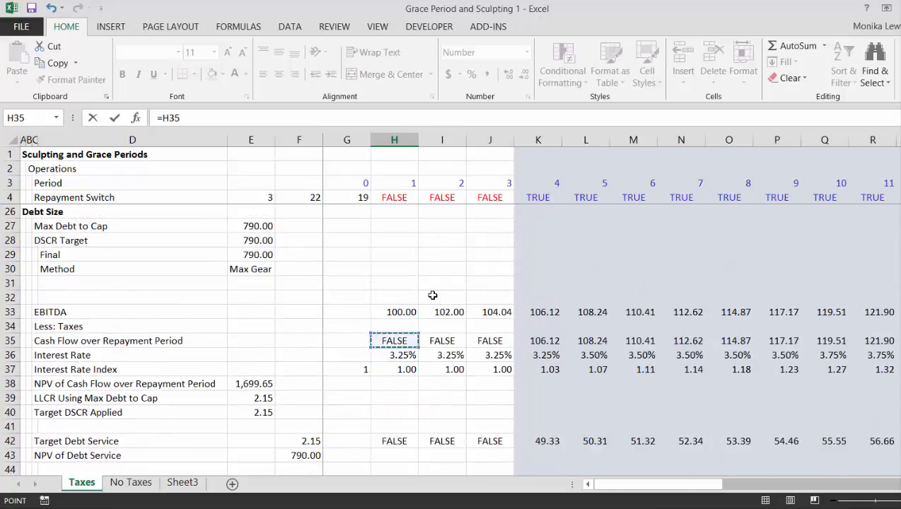
{"action": "key", "text": "Escape"}
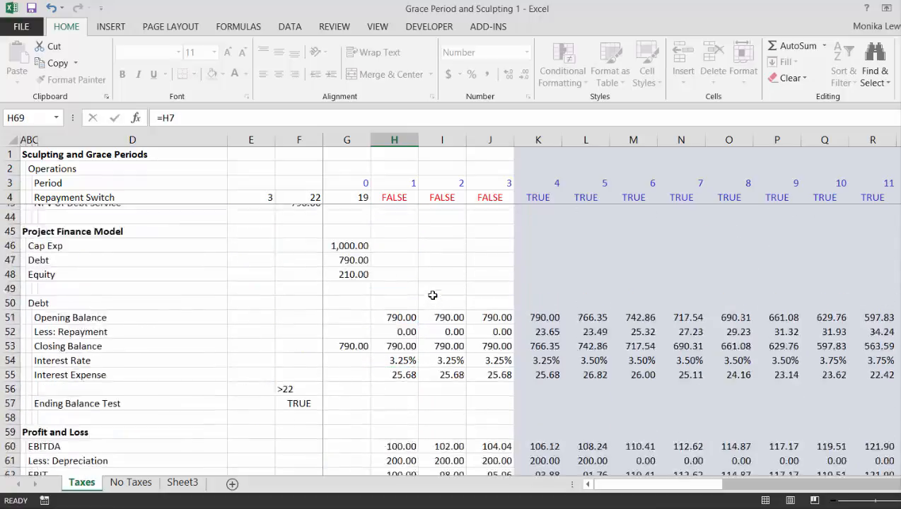
Step: Link the period 1 Less: Taxes cell H34 in the Debt Size section to the debt schedule's interest expense with =H55
{"action": "key", "text": "Up"}
{"action": "key", "text": "Up"}
{"action": "key", "text": "Up"}
{"action": "key", "text": "Up"}
{"action": "key", "text": "Up"}
{"action": "key", "text": "Up"}
{"action": "key", "text": "Up"}
{"action": "key", "text": "Up"}
{"action": "key", "text": "Up"}
{"action": "key", "text": "Up"}
{"action": "key", "text": "Up"}
{"action": "key", "text": "Up"}
{"action": "key", "text": "Up"}
{"action": "key", "text": "Up"}
{"action": "key", "text": "Up"}
{"action": "key", "text": "Up"}
{"action": "key", "text": "Up"}
{"action": "key", "text": "Up"}
{"action": "key", "text": "Up"}
{"action": "key", "text": "Up"}
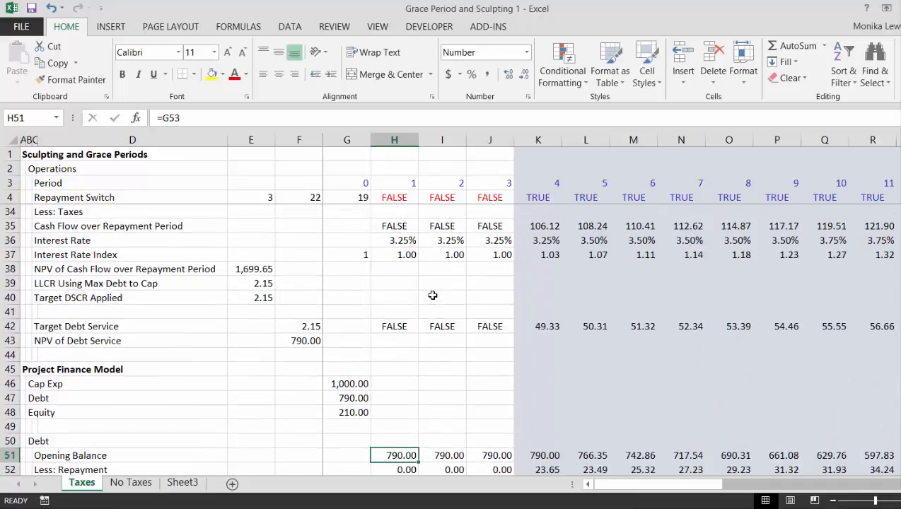
{"action": "key", "text": "Down"}
{"action": "key", "text": "Down"}
{"action": "key", "text": "Down"}
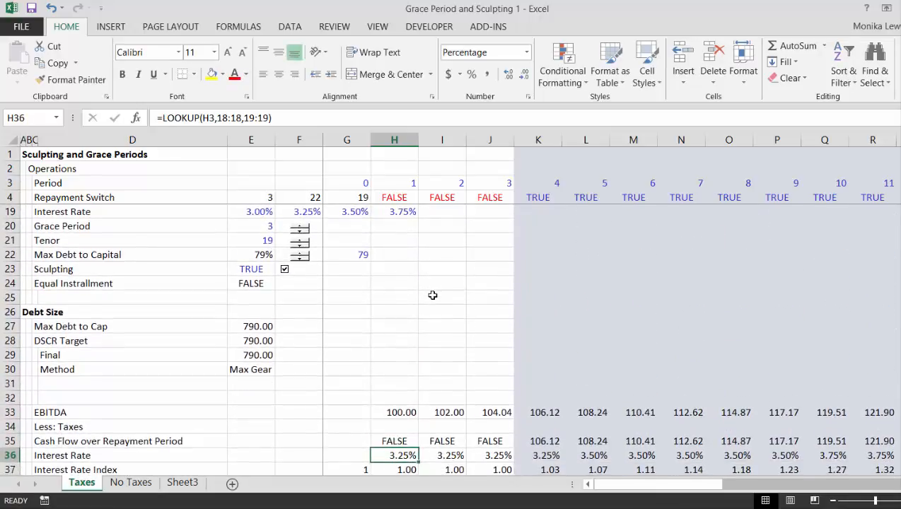
{"action": "key", "text": "Up"}
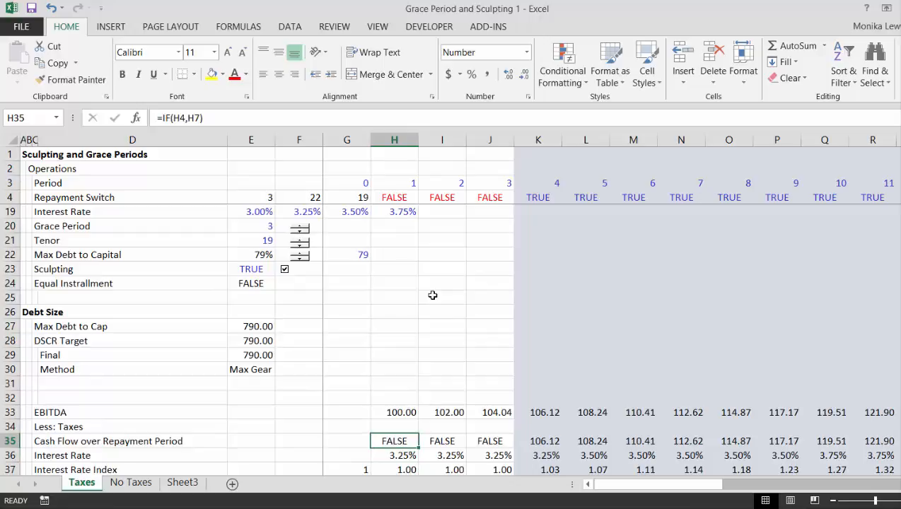
{"action": "key", "text": "Up"}
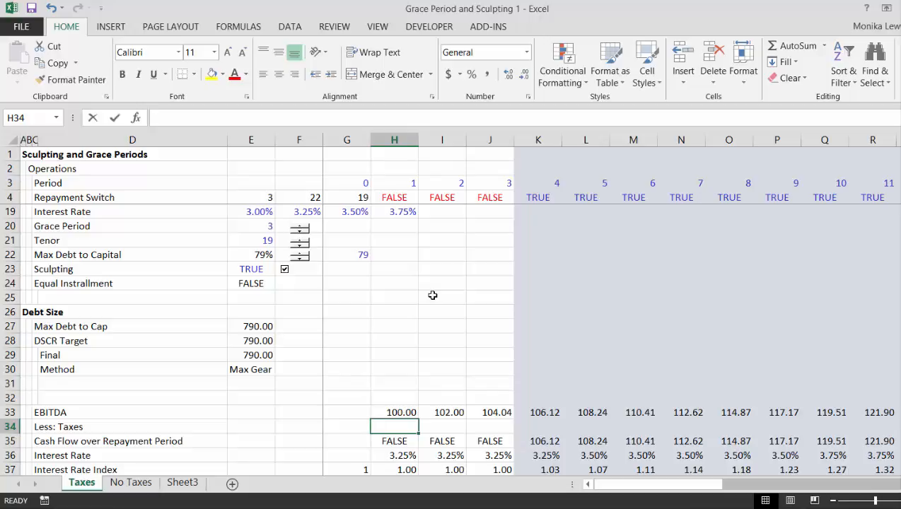
{"action": "type", "text": "="}
{"action": "key", "text": "Down"}
{"action": "key", "text": "Down"}
{"action": "key", "text": "Down"}
{"action": "key", "text": "Down"}
{"action": "key", "text": "Down"}
{"action": "key", "text": "Down"}
{"action": "key", "text": "Down"}
{"action": "key", "text": "Down"}
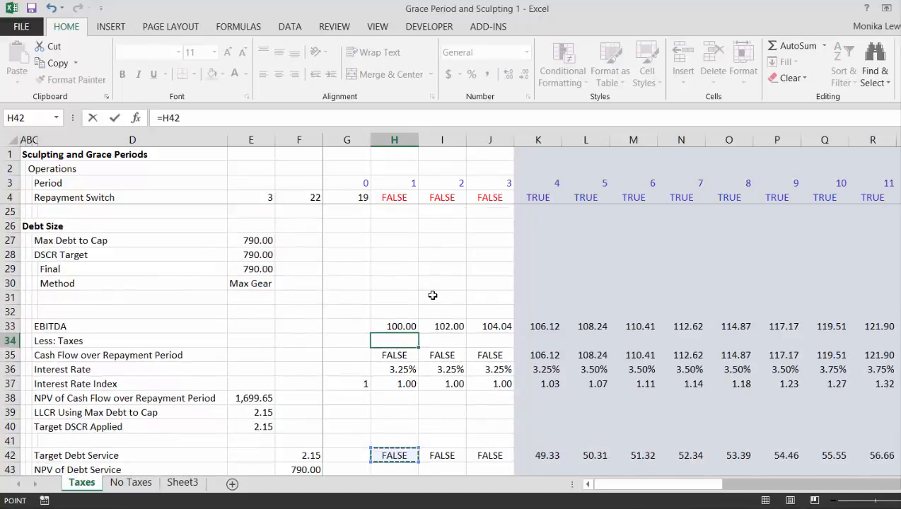
{"action": "key", "text": "Down"}
{"action": "key", "text": "Down"}
{"action": "key", "text": "Down"}
{"action": "key", "text": "Down"}
{"action": "key", "text": "Down"}
{"action": "key", "text": "Down"}
{"action": "key", "text": "Down"}
{"action": "key", "text": "Down"}
{"action": "key", "text": "Down"}
{"action": "key", "text": "Down"}
{"action": "key", "text": "Down"}
{"action": "key", "text": "Down"}
{"action": "key", "text": "Down"}
{"action": "key", "text": "Down"}
{"action": "key", "text": "Down"}
{"action": "key", "text": "Down"}
{"action": "key", "text": "Down"}
{"action": "key", "text": "Down"}
{"action": "key", "text": "Down"}
{"action": "key", "text": "Down"}
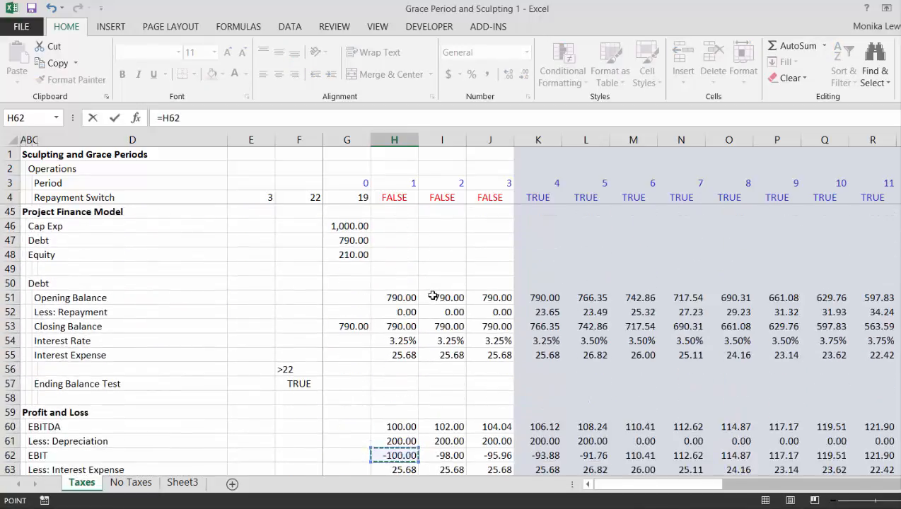
{"action": "key", "text": "Up"}
{"action": "key", "text": "Up"}
{"action": "key", "text": "Up"}
{"action": "key", "text": "Up"}
{"action": "key", "text": "Up"}
{"action": "key", "text": "Up"}
{"action": "key", "text": "Up"}
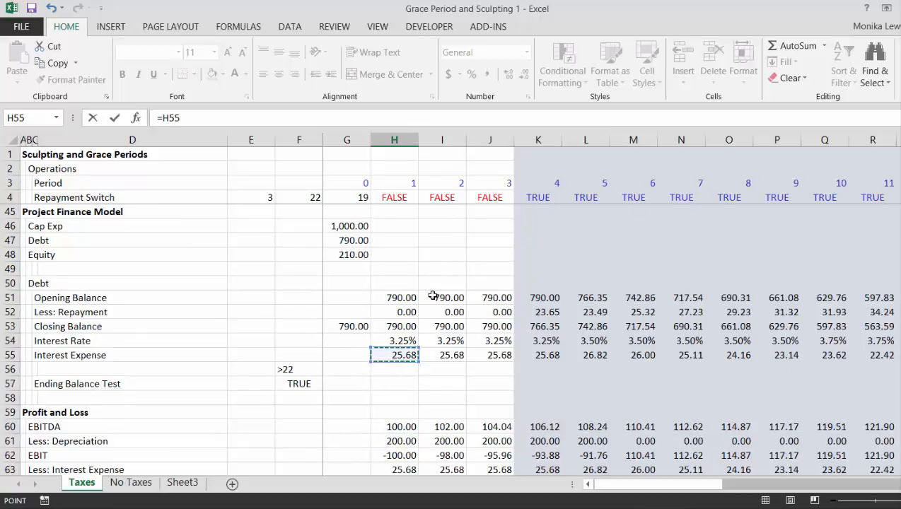
{"action": "key", "text": "Return"}
Step: Copy the =H55 link in H34 across the Less: Taxes row for all periods
{"action": "scroll", "coordinate": [432, 295], "scroll_direction": "up", "scroll_amount": 1}
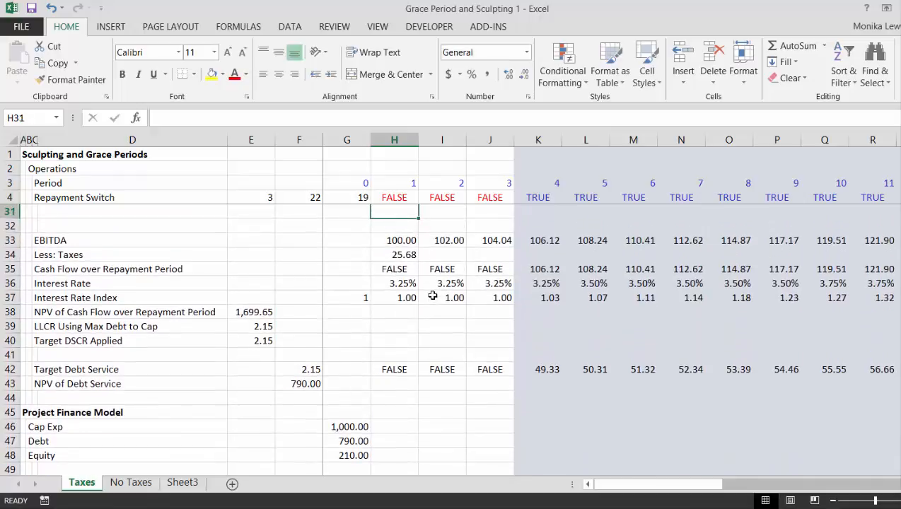
{"action": "key", "text": "Down"}
{"action": "key", "text": "Down"}
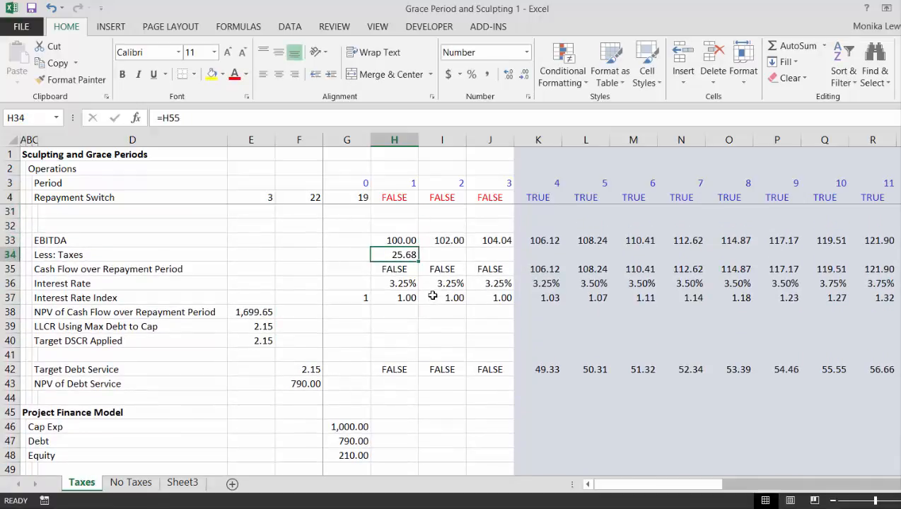
{"action": "key", "text": "ctrl+shift+Right"}
{"action": "key", "text": "ctrl+r"}
Step: Insert two blank rows between Less: Taxes and Cash Flow over Repayment Period
{"action": "key", "text": "Down"}
{"action": "key", "text": "shift+space"}
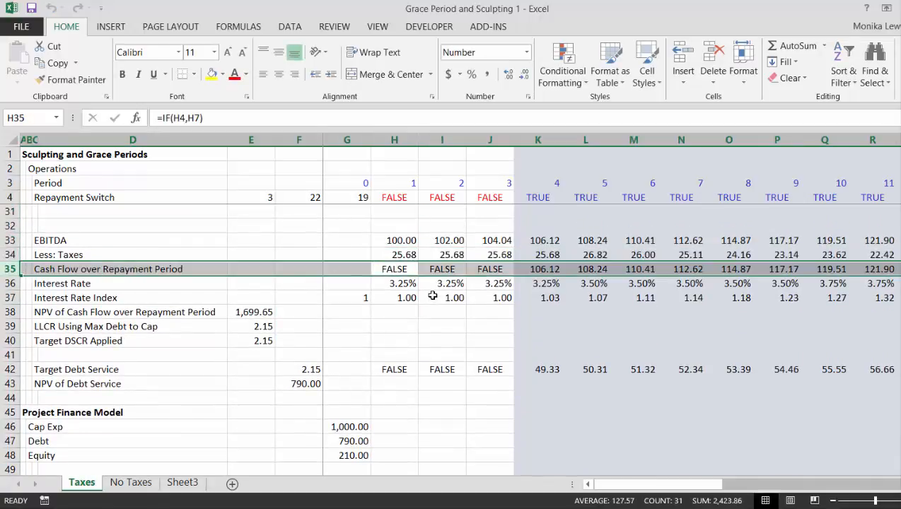
{"action": "key", "text": "ctrl+shift+plus"}
{"action": "key", "text": "ctrl+shift+plus"}
Step: Label the new row below Less: Taxes as CFADS in C35
{"action": "key", "text": "Left"}
{"action": "key", "text": "Left"}
{"action": "key", "text": "Left"}
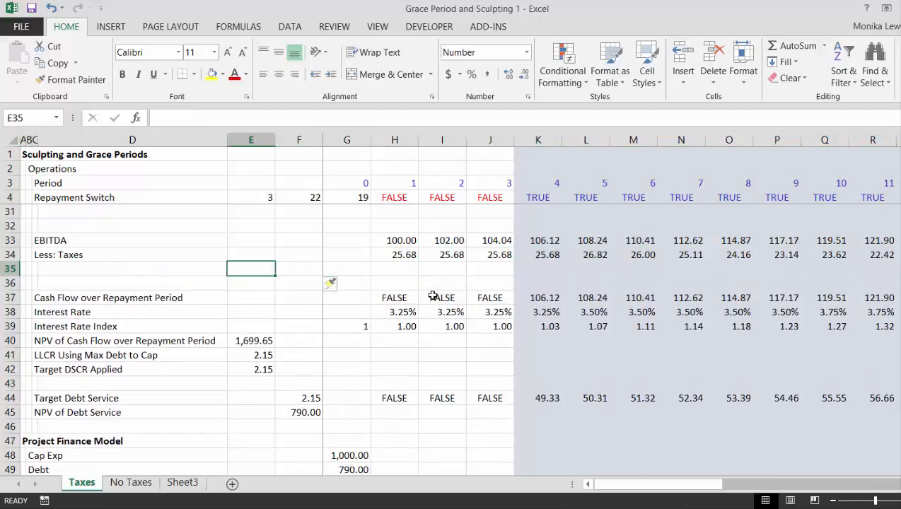
{"action": "key", "text": "Left"}
{"action": "key", "text": "Left"}
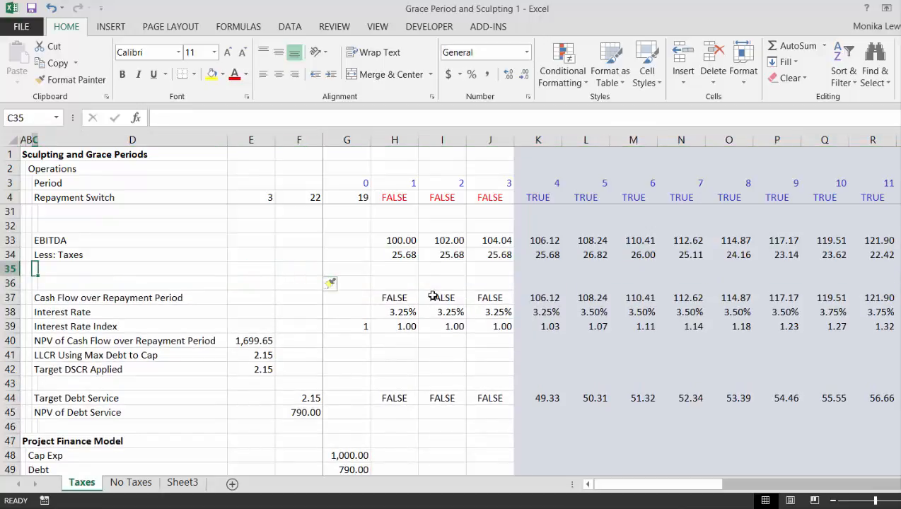
{"action": "type", "text": "CFA"}
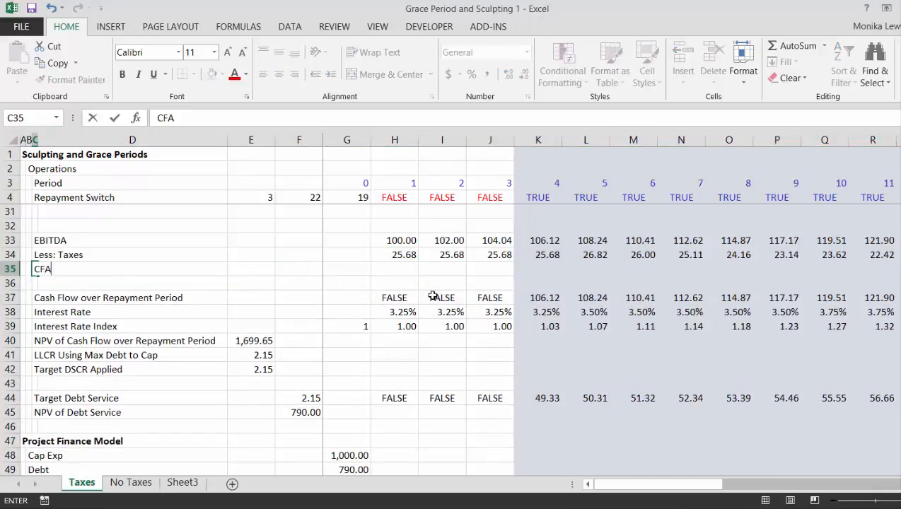
{"action": "type", "text": "DS"}
{"action": "key", "text": "Return"}
Step: Calculate period 1 CFADS in H35 as EBITDA less taxes with =H33-H34 and copy it across all periods
{"action": "key", "text": "Up"}
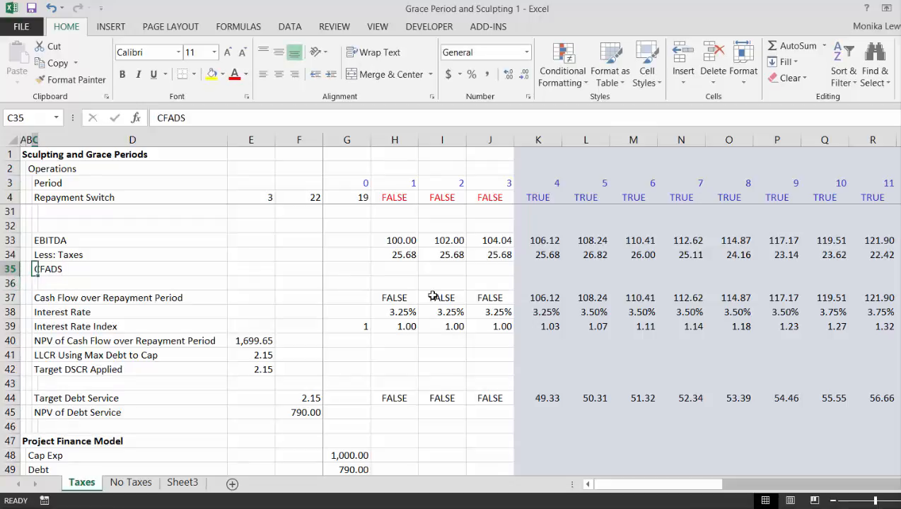
{"action": "key", "text": "Right"}
{"action": "key", "text": "Right"}
{"action": "key", "text": "Right"}
{"action": "key", "text": "Right"}
{"action": "key", "text": "Right"}
{"action": "type", "text": "="}
{"action": "key", "text": "Up"}
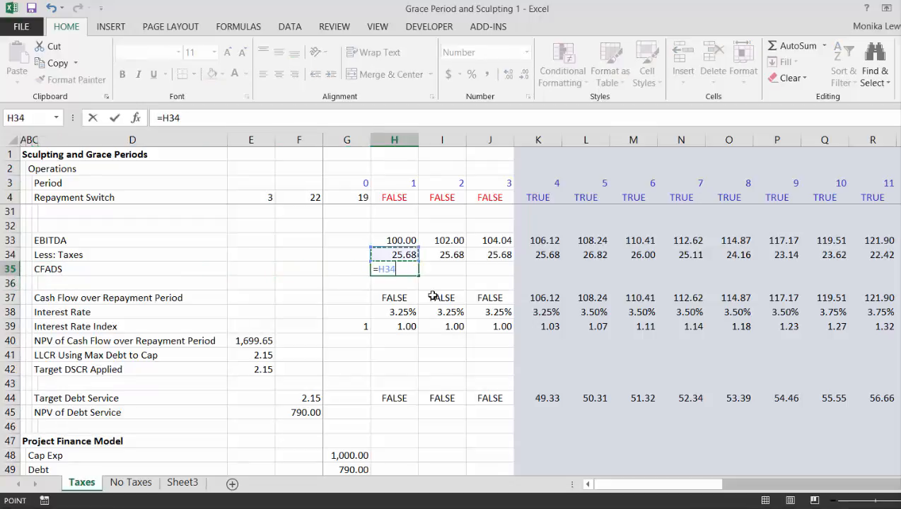
{"action": "key", "text": "Up"}
{"action": "type", "text": "-"}
{"action": "key", "text": "Up"}
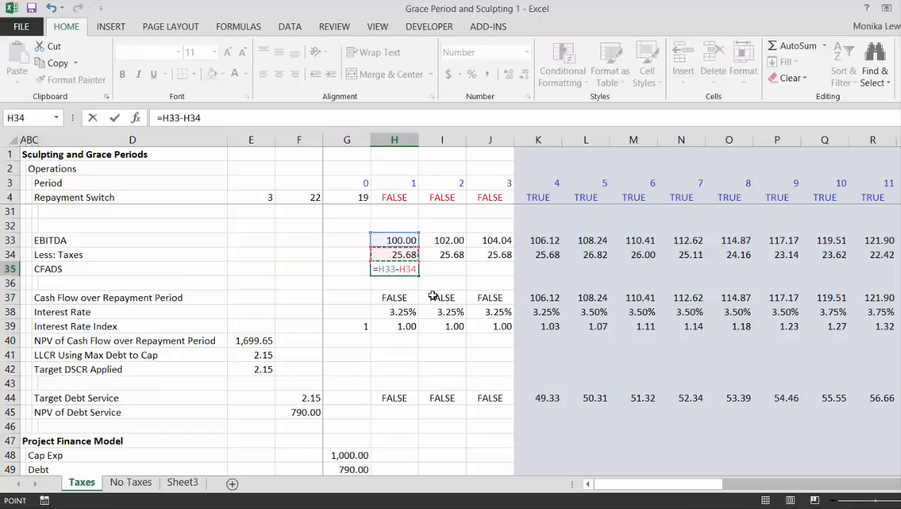
{"action": "key", "text": "Return"}
{"action": "key", "text": "Up"}
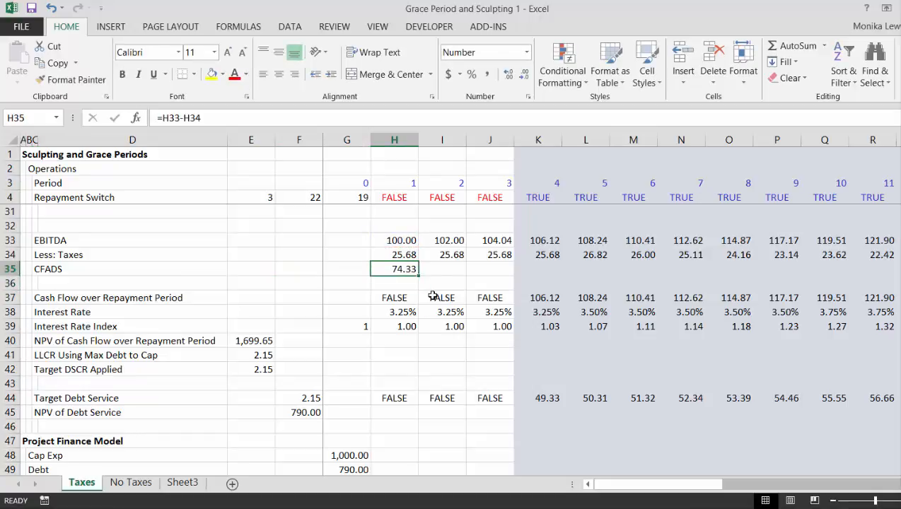
{"action": "key", "text": "ctrl+shift+Right"}
{"action": "key", "text": "ctrl+r"}
Step: Relink the period 1 Less: Taxes cell H34 to the Profit and Loss Taxes row with =H67
{"action": "key", "text": "Up"}
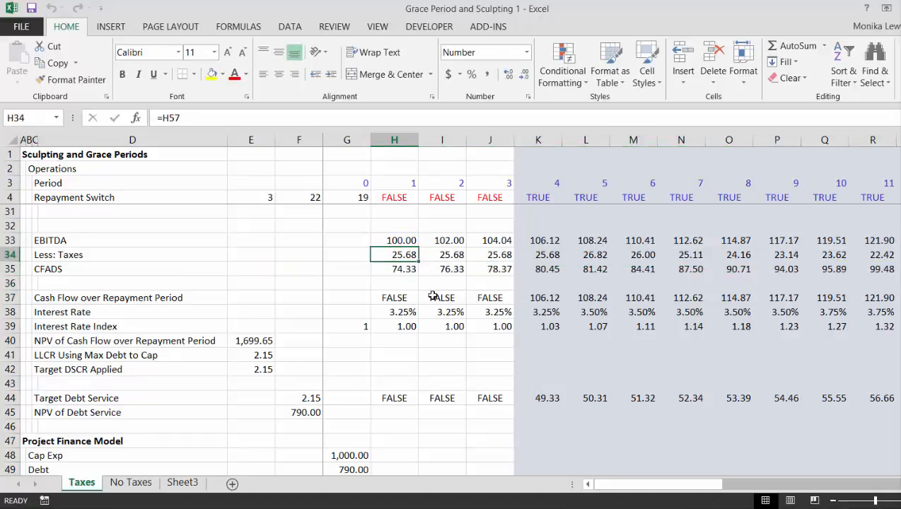
{"action": "type", "text": "="}
{"action": "key", "text": "Down"}
{"action": "key", "text": "Down"}
{"action": "key", "text": "Down"}
{"action": "key", "text": "Down"}
{"action": "key", "text": "Down"}
{"action": "key", "text": "Down"}
{"action": "key", "text": "Down"}
{"action": "key", "text": "Down"}
{"action": "key", "text": "Down"}
{"action": "key", "text": "Down"}
{"action": "key", "text": "Down"}
{"action": "key", "text": "Down"}
{"action": "key", "text": "Down"}
{"action": "key", "text": "Down"}
{"action": "key", "text": "Down"}
{"action": "key", "text": "Down"}
{"action": "key", "text": "Down"}
{"action": "key", "text": "Down"}
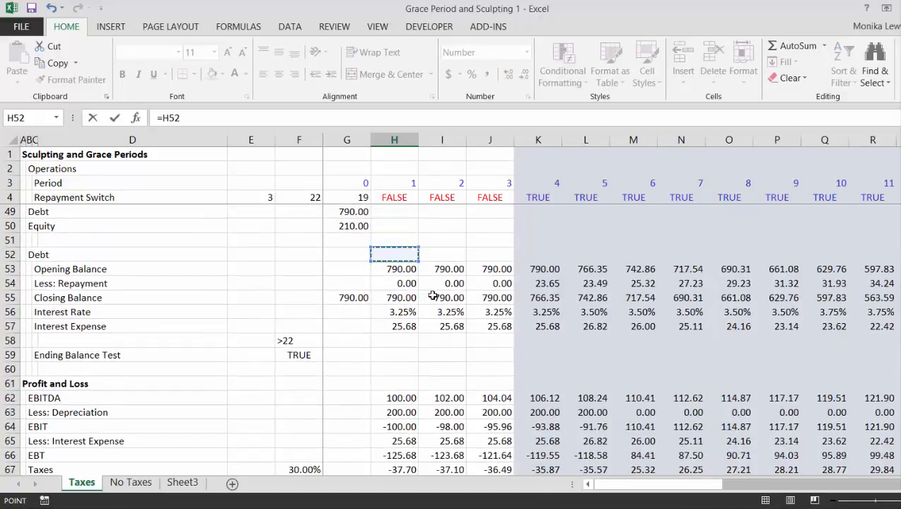
{"action": "key", "text": "Down"}
{"action": "key", "text": "Down"}
{"action": "key", "text": "Down"}
{"action": "key", "text": "Down"}
{"action": "key", "text": "Down"}
{"action": "key", "text": "Down"}
{"action": "key", "text": "Down"}
{"action": "key", "text": "Down"}
{"action": "key", "text": "Down"}
{"action": "key", "text": "Down"}
{"action": "key", "text": "Down"}
{"action": "key", "text": "Down"}
{"action": "key", "text": "Down"}
{"action": "key", "text": "Down"}
{"action": "key", "text": "Down"}
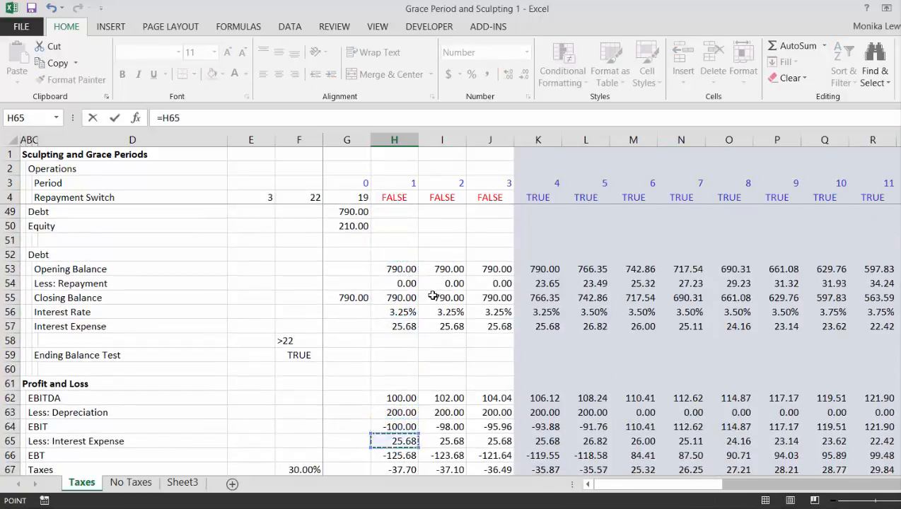
{"action": "key", "text": "Return"}
Step: Copy the =H67 link in H34 across the Less: Taxes row for all periods and check the CFADS formula in I35
{"action": "key", "text": "Up"}
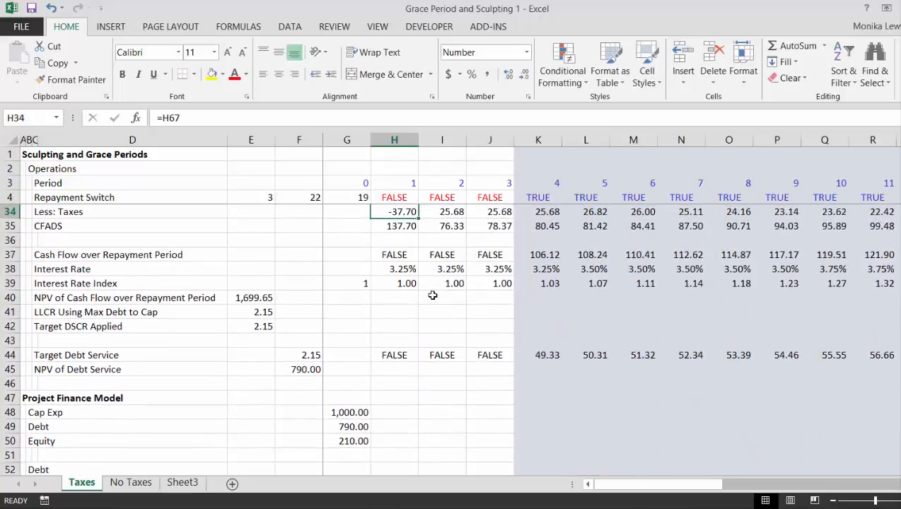
{"action": "key", "text": "Up"}
{"action": "key", "text": "Down"}
{"action": "key", "text": "ctrl+shift+Right"}
{"action": "key", "text": "ctrl+r"}
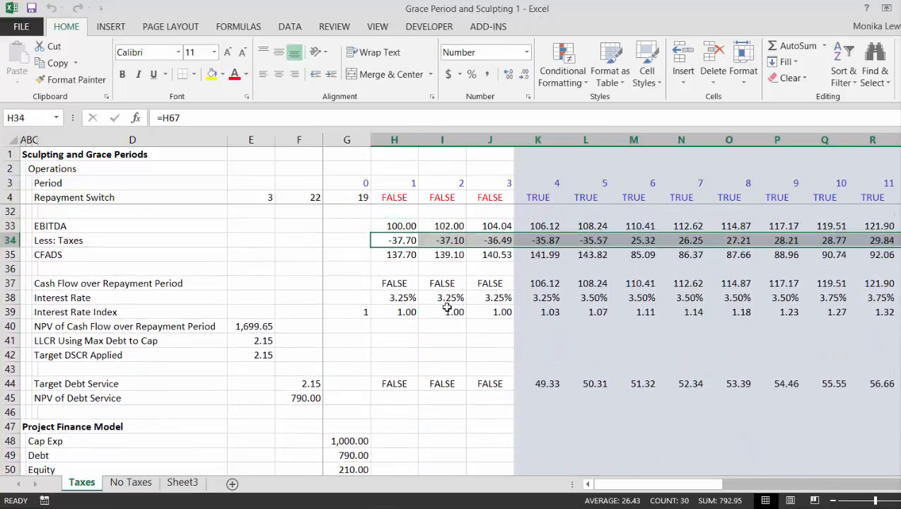
{"action": "key", "text": "Down"}
{"action": "key", "text": "Right"}
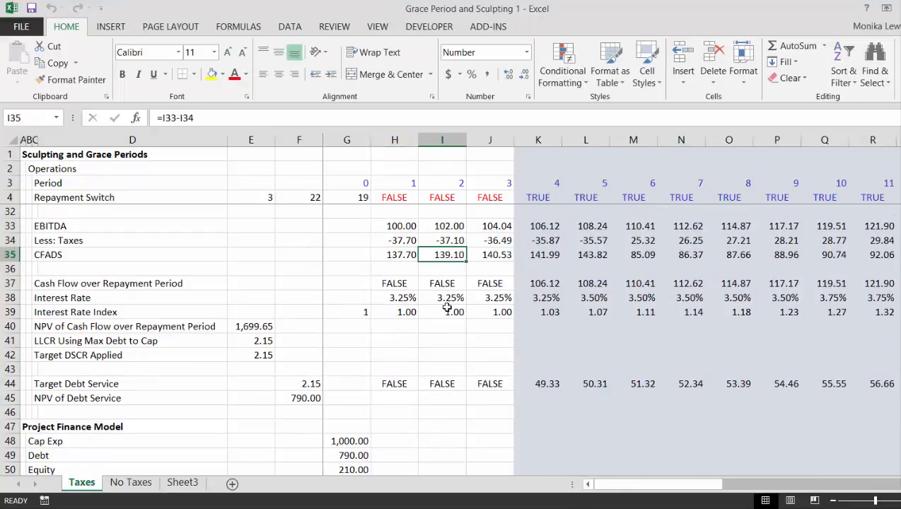
Step: Relink the period 1 Cash Flow in the DSCR section, H71, to CFADS with =H35 and copy it across all periods
{"action": "key", "text": "Left"}
{"action": "key", "text": "Left"}
{"action": "key", "text": "Right"}
{"action": "key", "text": "Down"}
{"action": "key", "text": "Down"}
{"action": "key", "text": "Down"}
{"action": "key", "text": "Down"}
{"action": "key", "text": "Down"}
{"action": "key", "text": "Down"}
{"action": "key", "text": "Down"}
{"action": "key", "text": "Down"}
{"action": "key", "text": "Down"}
{"action": "key", "text": "Down"}
{"action": "key", "text": "Down"}
{"action": "key", "text": "Down"}
{"action": "key", "text": "Down"}
{"action": "key", "text": "Down"}
{"action": "key", "text": "Down"}
{"action": "key", "text": "Down"}
{"action": "key", "text": "Down"}
{"action": "key", "text": "Down"}
{"action": "key", "text": "Down"}
{"action": "key", "text": "Down"}
{"action": "key", "text": "Down"}
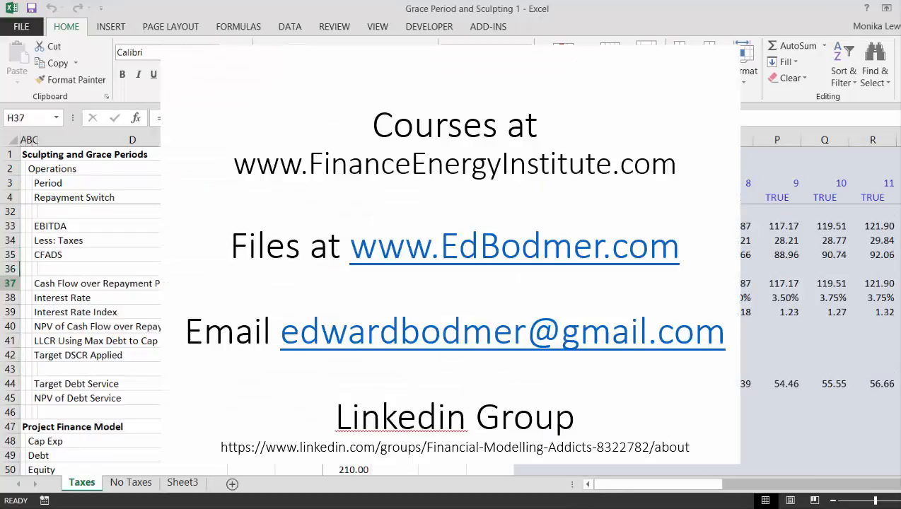
{"action": "key", "text": "Down"}
{"action": "key", "text": "Down"}
{"action": "key", "text": "Down"}
{"action": "key", "text": "Down"}
{"action": "key", "text": "Down"}
{"action": "key", "text": "Down"}
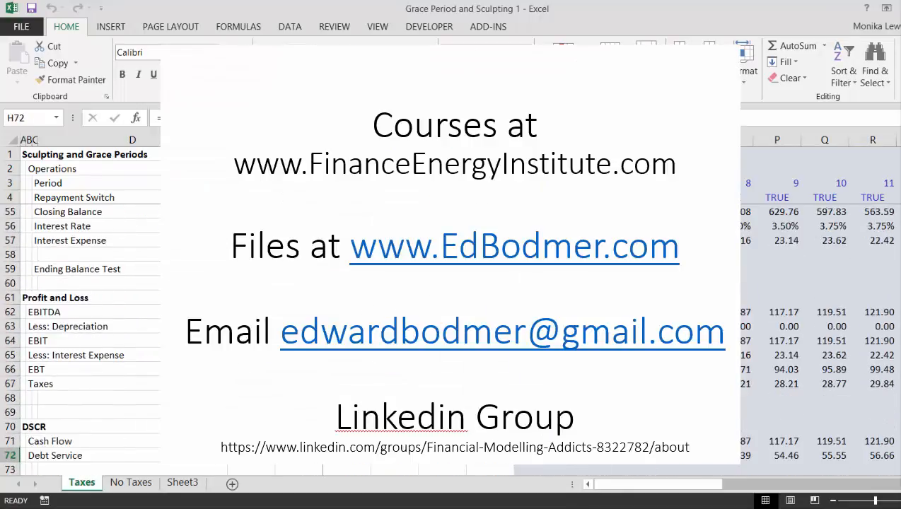
{"action": "key", "text": "Down"}
{"action": "key", "text": "Down"}
{"action": "key", "text": "Up"}
{"action": "key", "text": "Up"}
{"action": "key", "text": "Up"}
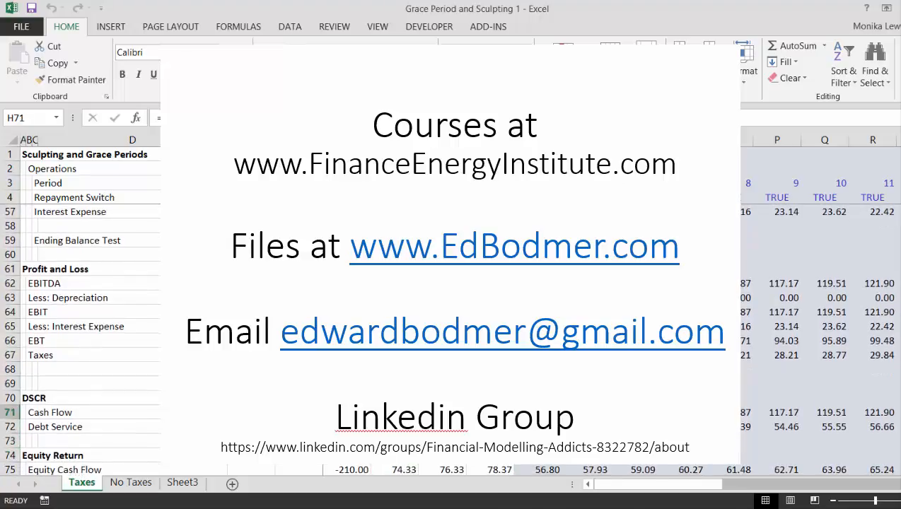
{"action": "type", "text": "="}
{"action": "key", "text": "Up"}
{"action": "key", "text": "Up"}
{"action": "key", "text": "Up"}
{"action": "key", "text": "Up"}
{"action": "key", "text": "Up"}
{"action": "key", "text": "Up"}
{"action": "key", "text": "Up"}
{"action": "key", "text": "Up"}
{"action": "key", "text": "Up"}
{"action": "key", "text": "Up"}
{"action": "key", "text": "Up"}
{"action": "key", "text": "Up"}
{"action": "key", "text": "Up"}
{"action": "key", "text": "Up"}
{"action": "key", "text": "Up"}
{"action": "key", "text": "Up"}
{"action": "key", "text": "Up"}
{"action": "key", "text": "Up"}
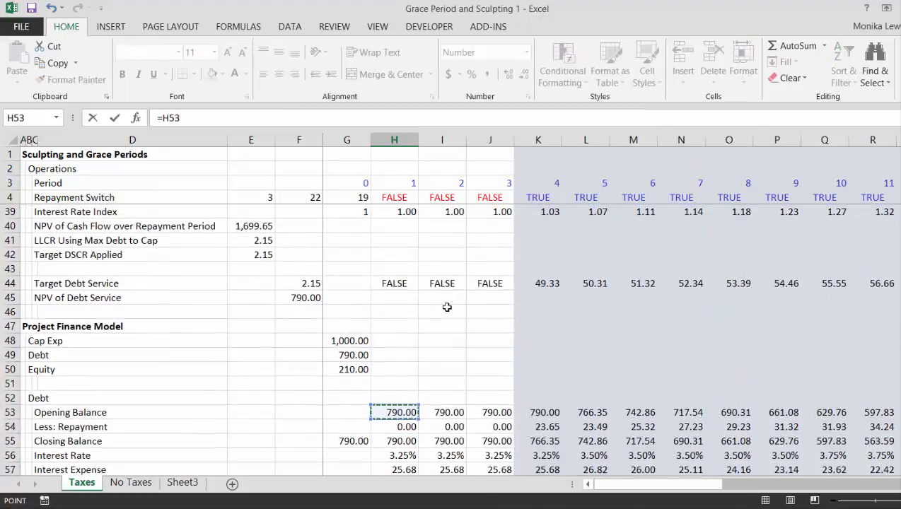
{"action": "key", "text": "Up"}
{"action": "key", "text": "Up"}
{"action": "key", "text": "Up"}
{"action": "key", "text": "Up"}
{"action": "key", "text": "Up"}
{"action": "key", "text": "Up"}
{"action": "key", "text": "Up"}
{"action": "key", "text": "Up"}
{"action": "key", "text": "Up"}
{"action": "key", "text": "Up"}
{"action": "key", "text": "Up"}
{"action": "key", "text": "Up"}
{"action": "key", "text": "Up"}
{"action": "key", "text": "Up"}
{"action": "key", "text": "Up"}
{"action": "key", "text": "Up"}
{"action": "key", "text": "Up"}
{"action": "key", "text": "Up"}
{"action": "key", "text": "Up"}
{"action": "key", "text": "Up"}
{"action": "key", "text": "Down"}
{"action": "key", "text": "Down"}
{"action": "key", "text": "Down"}
{"action": "key", "text": "Down"}
{"action": "key", "text": "Down"}
{"action": "key", "text": "Down"}
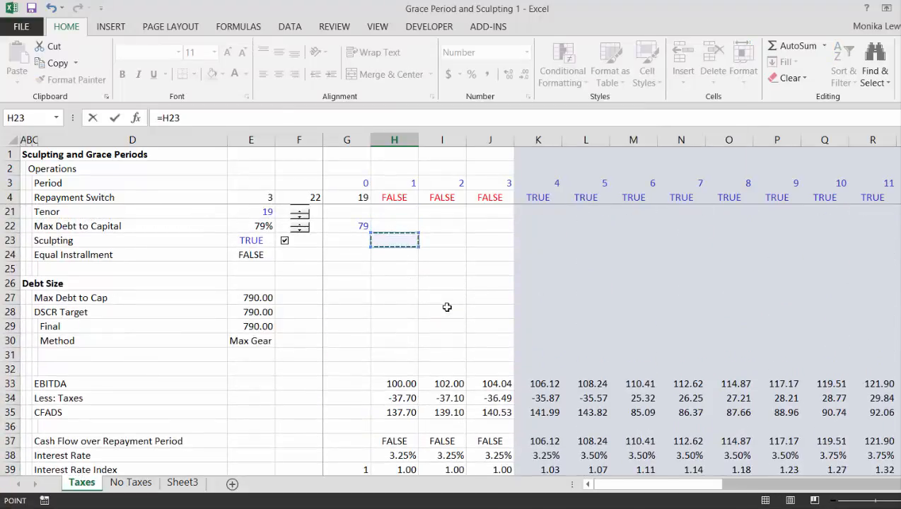
{"action": "key", "text": "Down"}
{"action": "key", "text": "Down"}
{"action": "key", "text": "Down"}
{"action": "key", "text": "Down"}
{"action": "key", "text": "Down"}
{"action": "key", "text": "Down"}
{"action": "key", "text": "Down"}
{"action": "key", "text": "Down"}
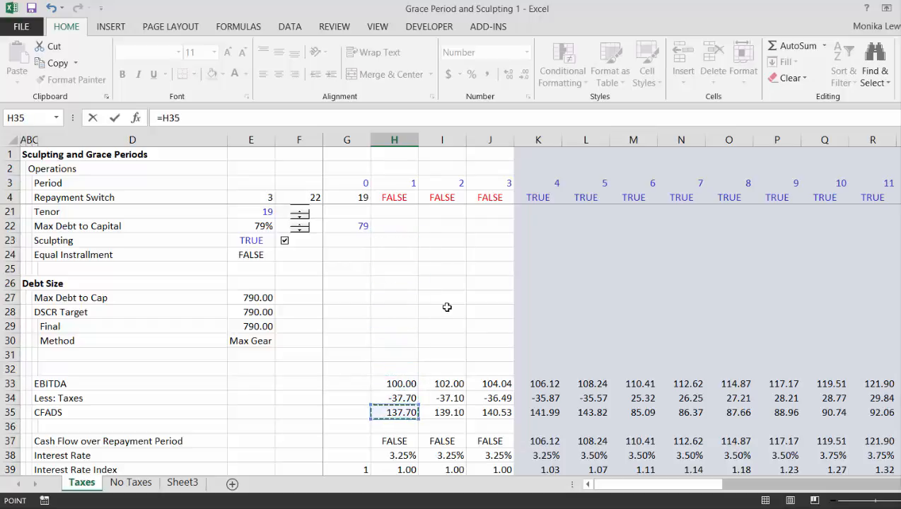
{"action": "key", "text": "Return"}
{"action": "key", "text": "Up"}
{"action": "key", "text": "ctrl+shift+r"}
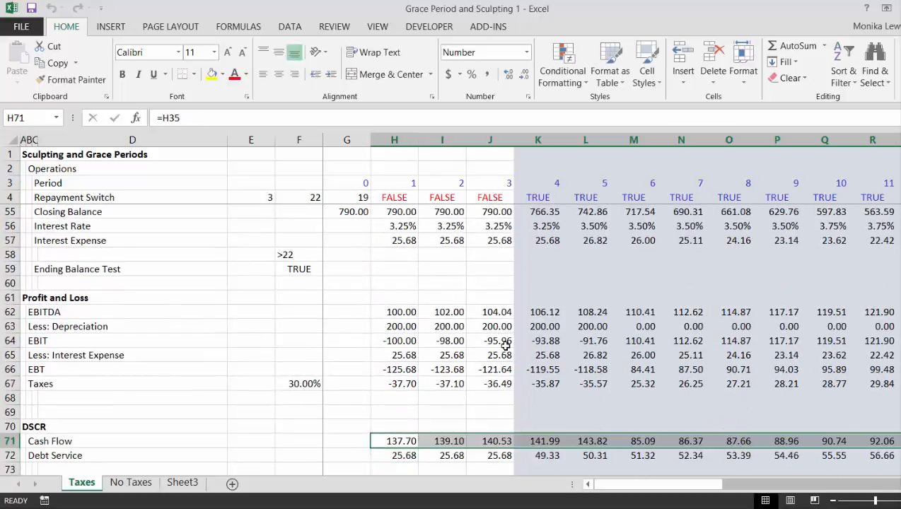
Step: Examine the chart of Cash Flow against Debt Service and the Equity IRR sensitivity table below the Equity Return section
{"action": "key", "text": "Down"}
{"action": "key", "text": "Down"}
{"action": "key", "text": "Down"}
{"action": "key", "text": "Down"}
{"action": "key", "text": "Down"}
{"action": "key", "text": "Down"}
{"action": "key", "text": "Down"}
{"action": "key", "text": "Down"}
{"action": "key", "text": "Down"}
{"action": "key", "text": "Down"}
{"action": "key", "text": "Down"}
{"action": "key", "text": "Down"}
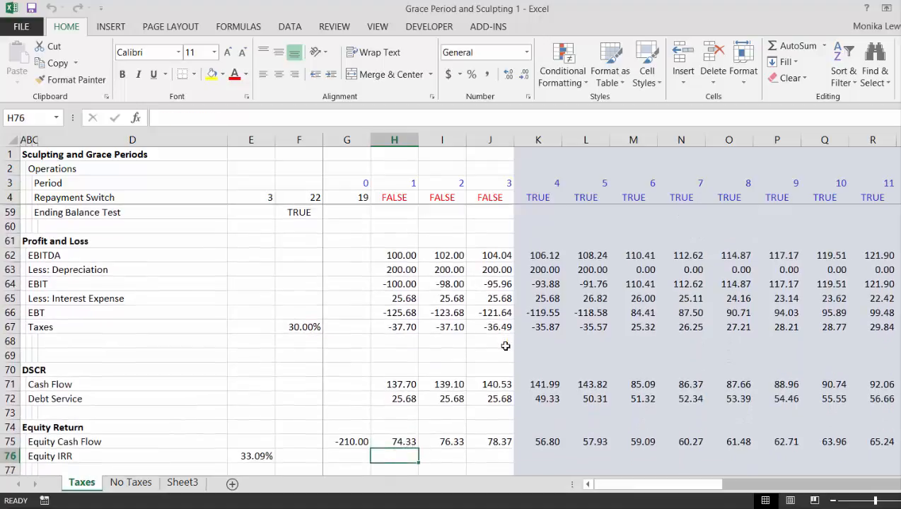
{"action": "key", "text": "Down"}
{"action": "key", "text": "Down"}
{"action": "key", "text": "Down"}
{"action": "key", "text": "Down"}
{"action": "key", "text": "Down"}
{"action": "key", "text": "Down"}
{"action": "key", "text": "Down"}
{"action": "key", "text": "Down"}
{"action": "key", "text": "Down"}
{"action": "key", "text": "Down"}
{"action": "key", "text": "Down"}
{"action": "key", "text": "Down"}
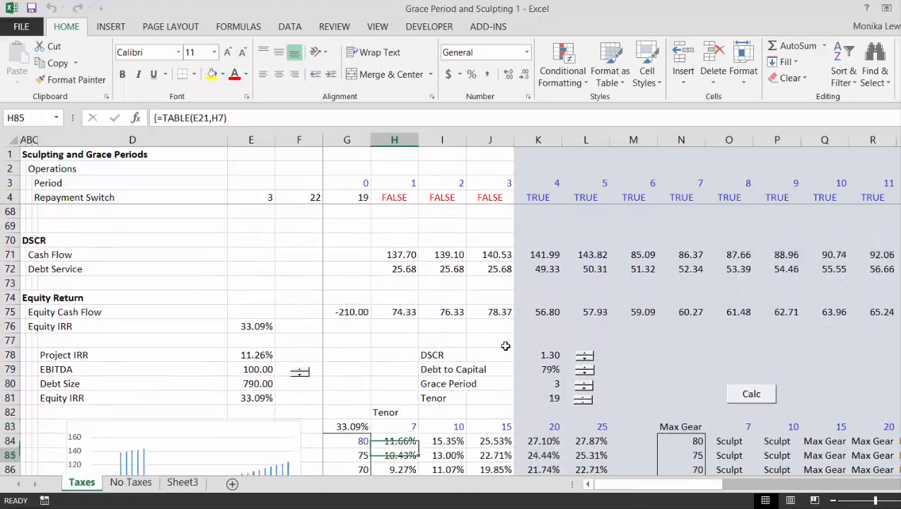
{"action": "key", "text": "Up"}
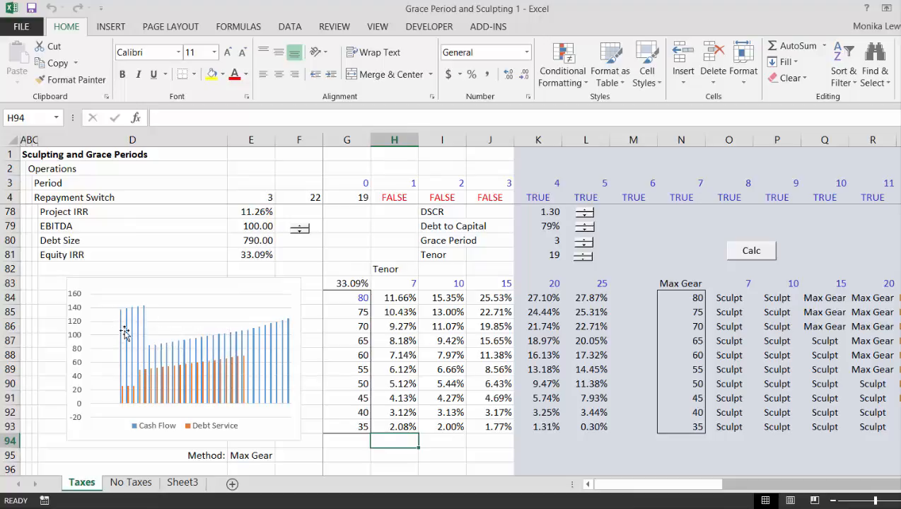
{"action": "mouse_move", "coordinate": [130, 334]}
Step: Examine the Profit and Loss, DSCR and Equity Return sections of the Taxes sheet across the periods
{"action": "key", "text": "Page_Up"}
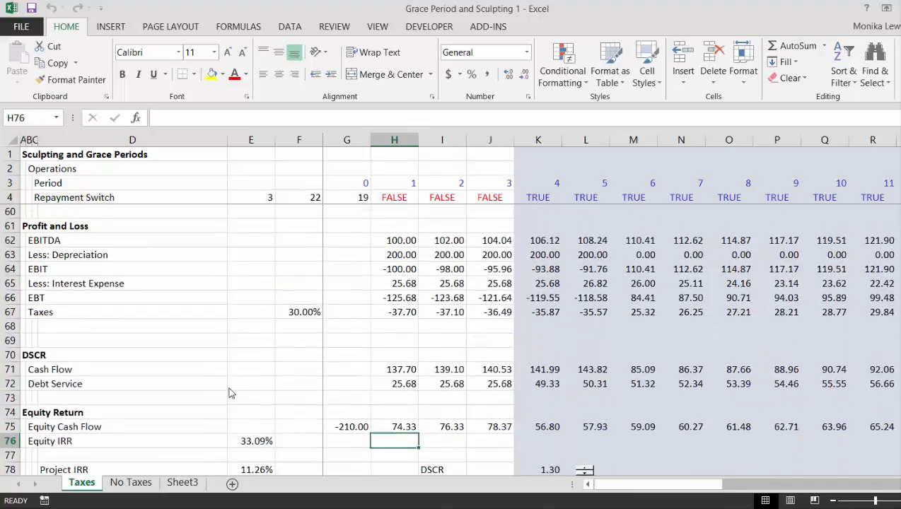
{"action": "key", "text": "Up"}
{"action": "key", "text": "Up"}
{"action": "key", "text": "Up"}
{"action": "key", "text": "Up"}
{"action": "key", "text": "Up"}
{"action": "key", "text": "Up"}
{"action": "key", "text": "Up"}
{"action": "key", "text": "Up"}
{"action": "key", "text": "Up"}
{"action": "key", "text": "Up"}
{"action": "key", "text": "Up"}
{"action": "key", "text": "Up"}
{"action": "key", "text": "Up"}
{"action": "key", "text": "Up"}
{"action": "key", "text": "Up"}
{"action": "key", "text": "Up"}
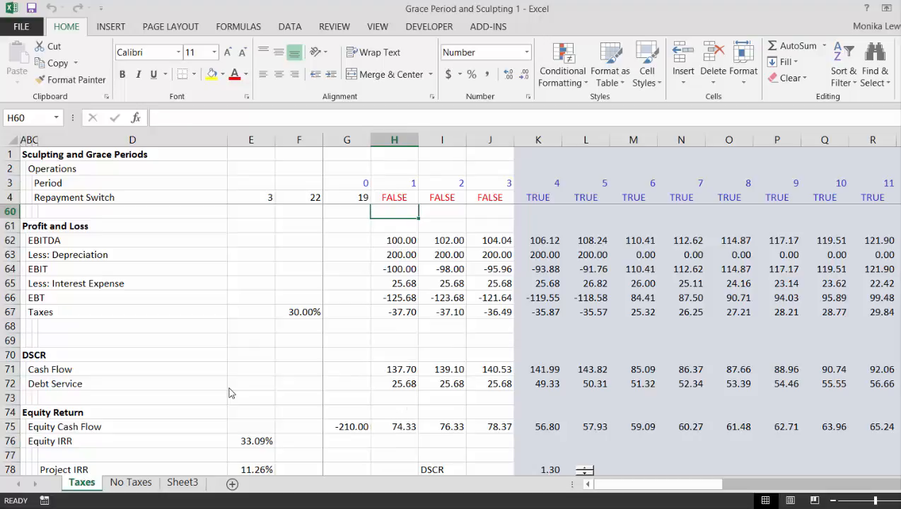
Step: Review the operating, tax and financing assumptions, then the Debt Size calculations down to the Cash Flow over Repayment Period row
{"action": "key", "text": "Page_Up"}
{"action": "key", "text": "Page_Up"}
{"action": "key", "text": "Page_Up"}
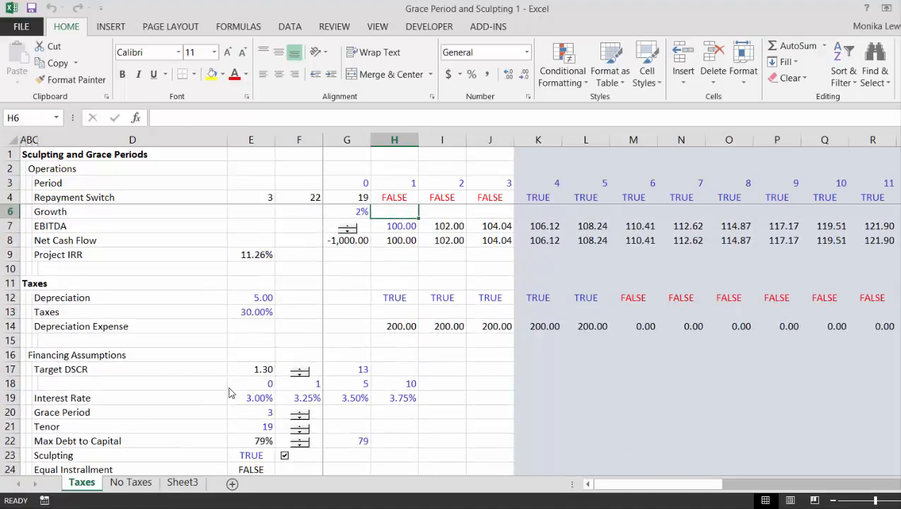
{"action": "key", "text": "Down"}
{"action": "key", "text": "Down"}
{"action": "key", "text": "Down"}
{"action": "key", "text": "Down"}
{"action": "key", "text": "Down"}
{"action": "key", "text": "Down"}
{"action": "key", "text": "Down"}
{"action": "key", "text": "Down"}
{"action": "key", "text": "Down"}
{"action": "key", "text": "Down"}
{"action": "key", "text": "Down"}
{"action": "key", "text": "Down"}
{"action": "key", "text": "Down"}
{"action": "key", "text": "Down"}
{"action": "key", "text": "Down"}
{"action": "key", "text": "Down"}
{"action": "key", "text": "Down"}
{"action": "key", "text": "Down"}
{"action": "key", "text": "Down"}
{"action": "key", "text": "Down"}
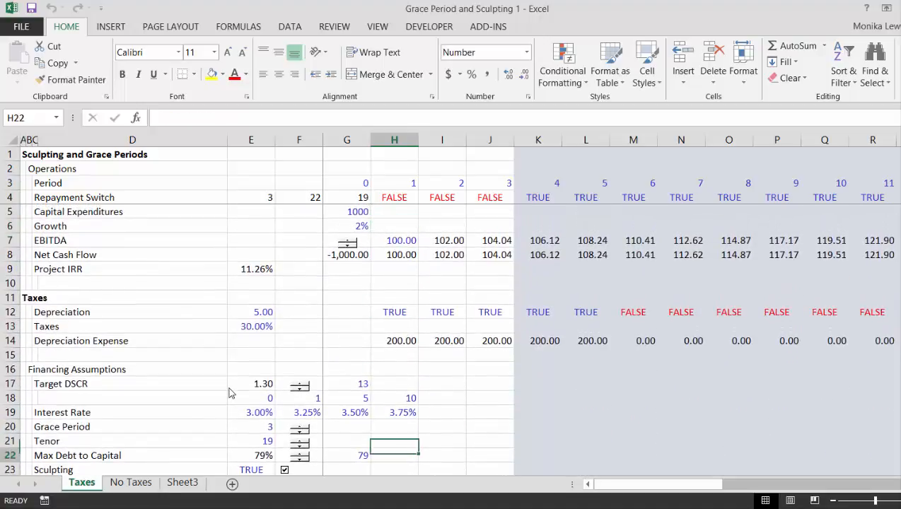
{"action": "key", "text": "Down"}
{"action": "key", "text": "Down"}
{"action": "key", "text": "Down"}
{"action": "key", "text": "Down"}
{"action": "key", "text": "Down"}
{"action": "key", "text": "Down"}
{"action": "key", "text": "Down"}
{"action": "key", "text": "Down"}
{"action": "key", "text": "Down"}
{"action": "key", "text": "Up"}
{"action": "key", "text": "Up"}
{"action": "key", "text": "Up"}
{"action": "key", "text": "Up"}
{"action": "key", "text": "Up"}
{"action": "key", "text": "Up"}
{"action": "key", "text": "Up"}
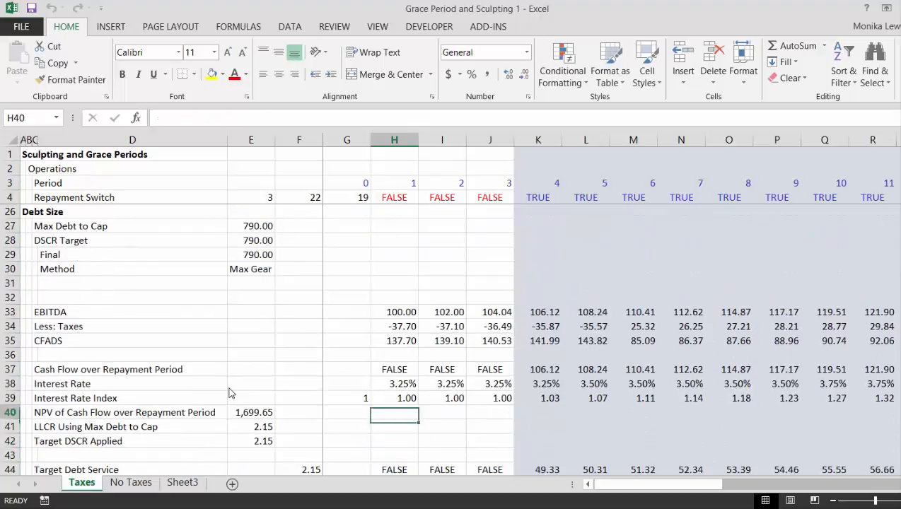
Step: Relink the period 1 Cash Flow over Repayment Period cell H37 from EBITDA to CFADS with =IF(H4,H35)
{"action": "key", "text": "Down"}
{"action": "key", "text": "Down"}
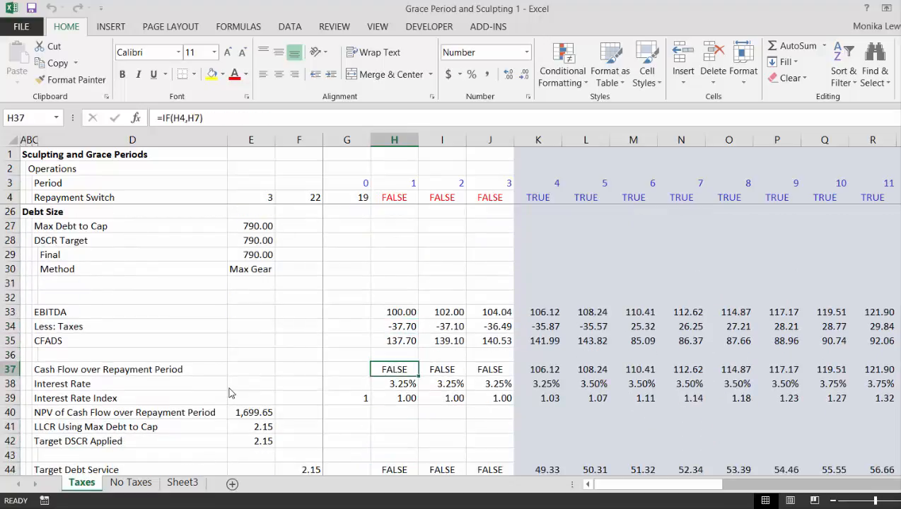
{"action": "key", "text": "F2"}
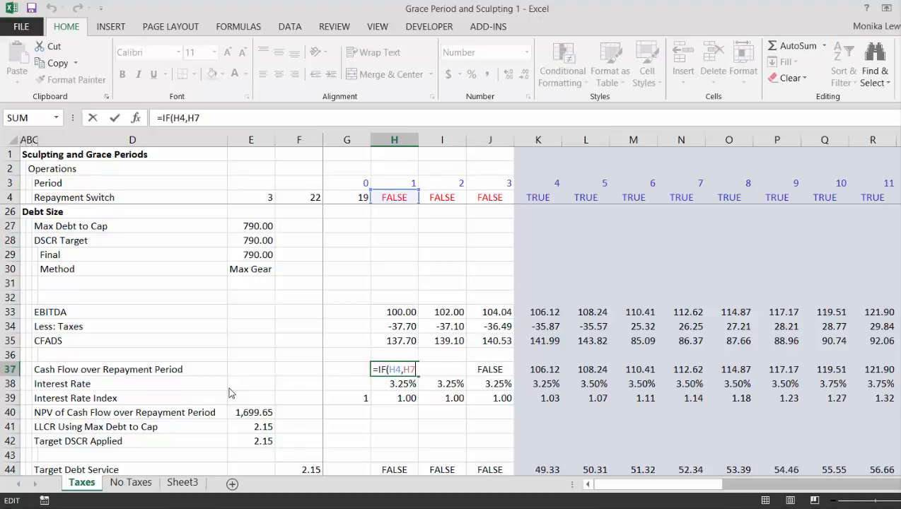
{"action": "key", "text": "BackSpace"}
{"action": "key", "text": "BackSpace"}
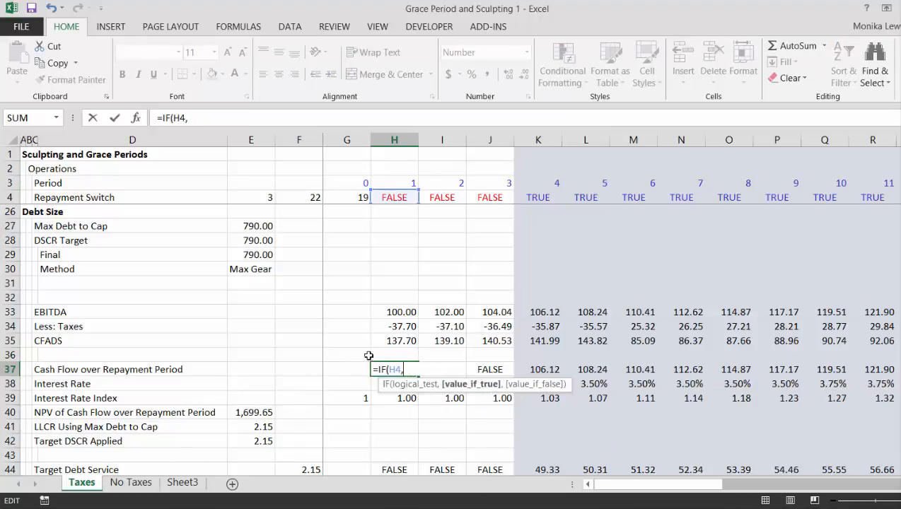
{"action": "left_click", "coordinate": [391, 342]}
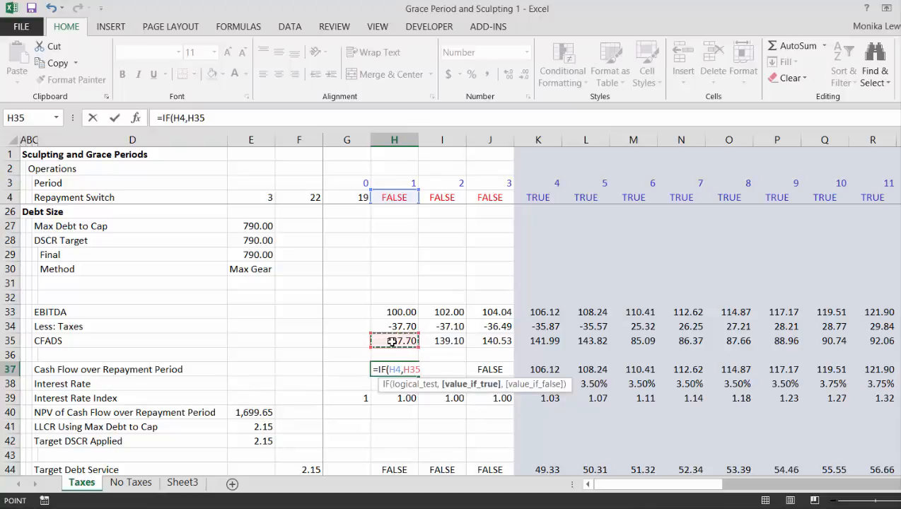
{"action": "key", "text": "Return"}
{"action": "key", "text": "Up"}
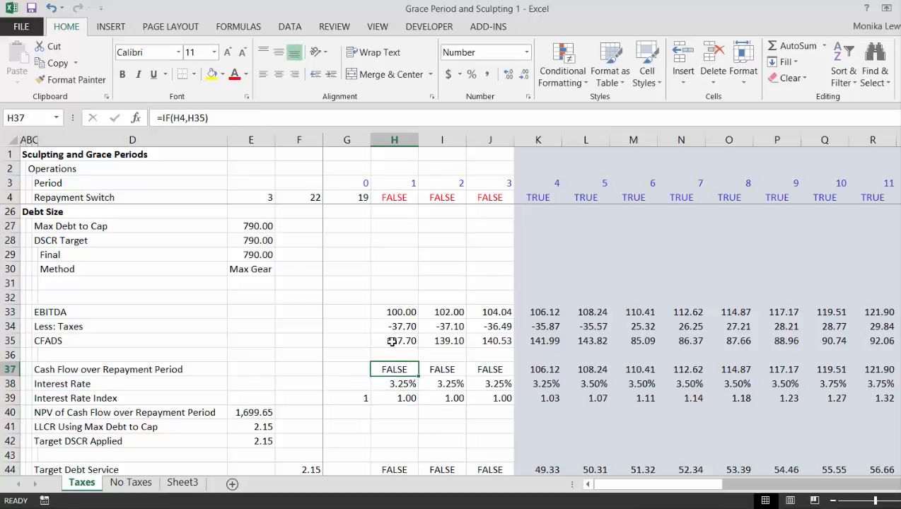
Step: Copy the H37 formula across the Cash Flow over Repayment Period row for all periods and check the copied formulas
{"action": "key", "text": "ctrl+shift+Right"}
{"action": "key", "text": "ctrl+r"}
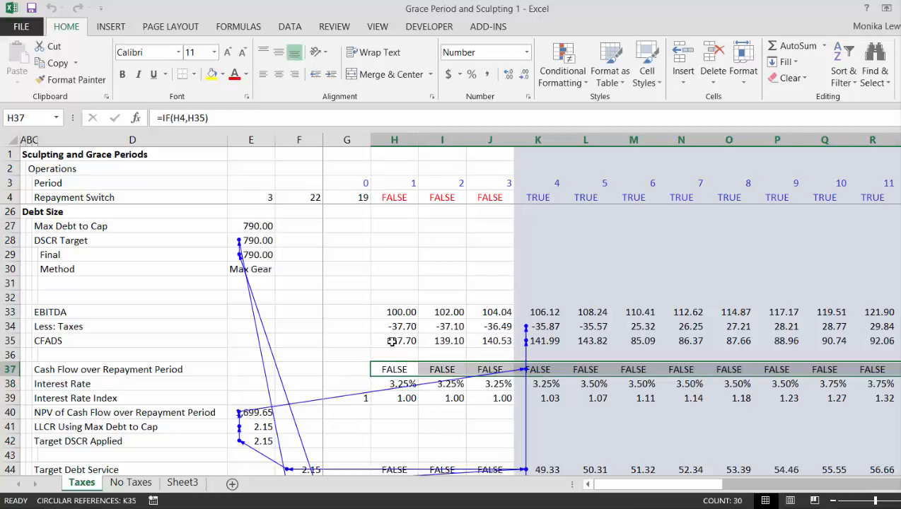
{"action": "key", "text": "Left"}
{"action": "key", "text": "Right"}
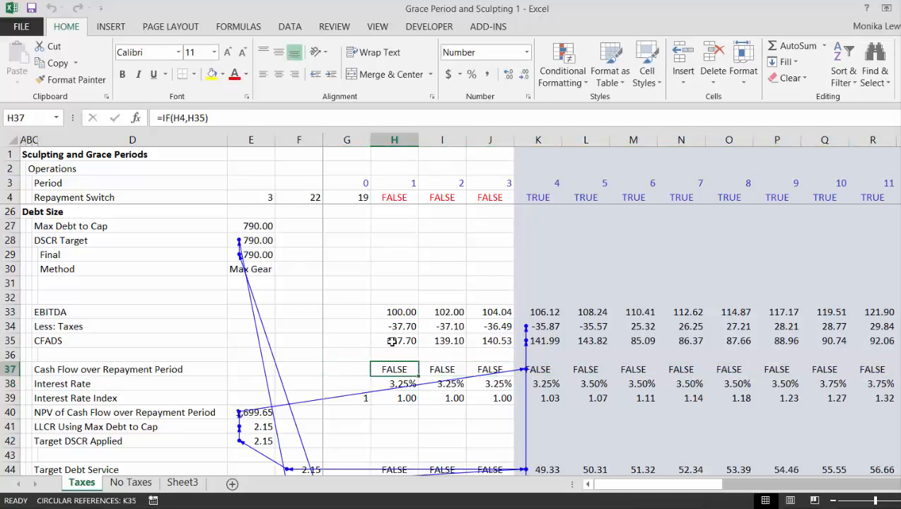
{"action": "key", "text": "Right"}
{"action": "key", "text": "Right"}
{"action": "key", "text": "Right"}
{"action": "key", "text": "Right"}
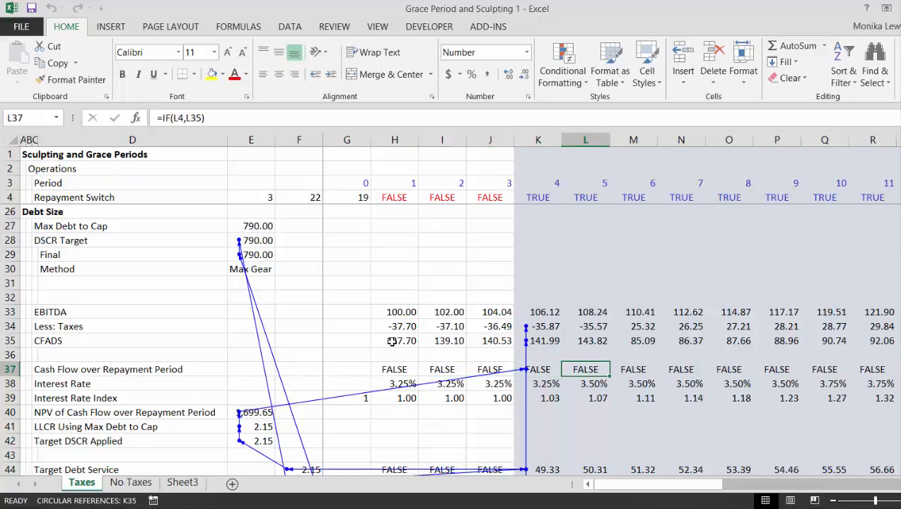
{"action": "key", "text": "Left"}
{"action": "key", "text": "Left"}
{"action": "key", "text": "Left"}
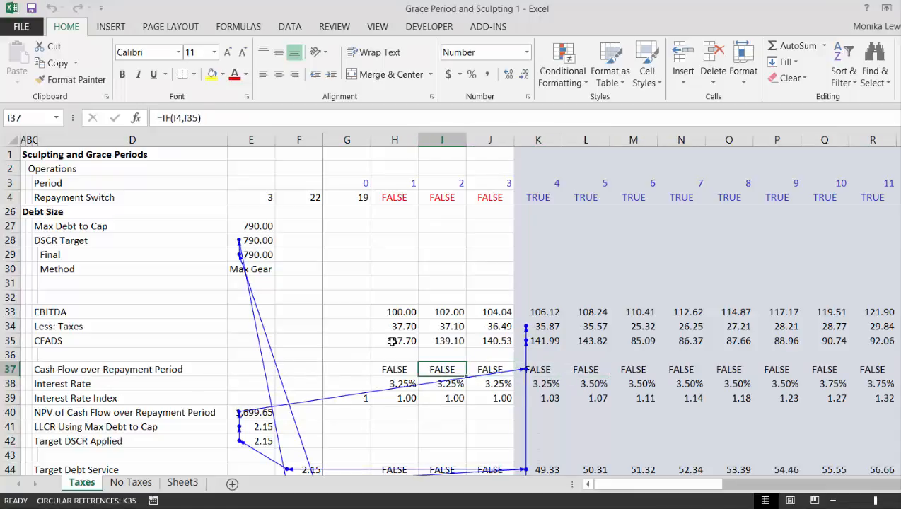
Step: Trace the circular reference arrows from Cash Flow over Repayment Period through Target Debt Service down to the Debt schedule
{"action": "key", "text": "Right"}
{"action": "key", "text": "Right"}
{"action": "key", "text": "Right"}
{"action": "key", "text": "Right"}
{"action": "key", "text": "Down"}
{"action": "key", "text": "Down"}
{"action": "key", "text": "Down"}
{"action": "key", "text": "Down"}
{"action": "key", "text": "Down"}
{"action": "key", "text": "Down"}
{"action": "key", "text": "Down"}
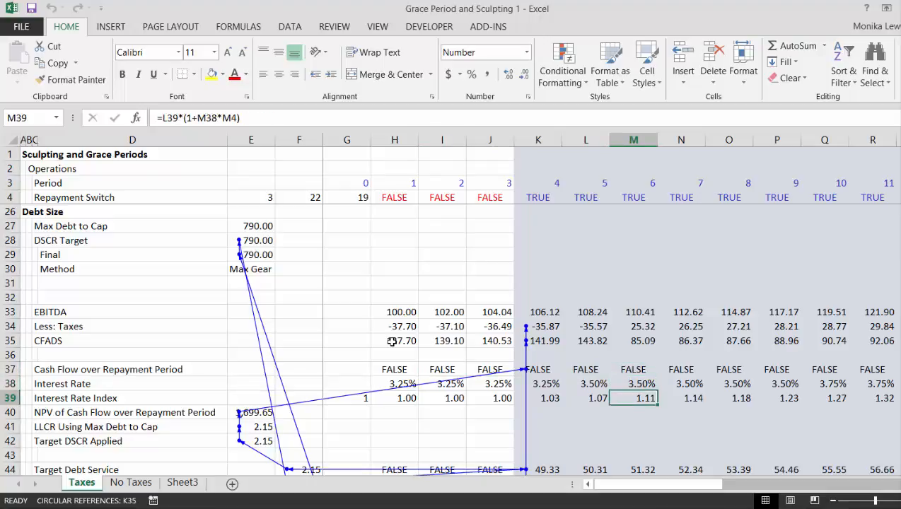
{"action": "key", "text": "Down"}
{"action": "key", "text": "Down"}
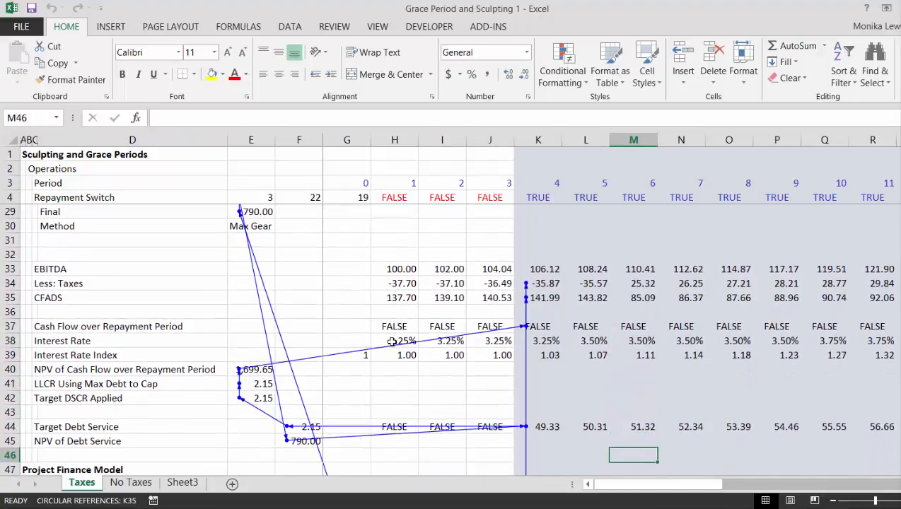
{"action": "key", "text": "Down"}
{"action": "key", "text": "Down"}
{"action": "key", "text": "Down"}
{"action": "key", "text": "Down"}
{"action": "key", "text": "Down"}
{"action": "key", "text": "Down"}
{"action": "key", "text": "Down"}
{"action": "key", "text": "Down"}
{"action": "key", "text": "Down"}
{"action": "key", "text": "Down"}
{"action": "key", "text": "Down"}
{"action": "key", "text": "Down"}
{"action": "key", "text": "Down"}
{"action": "key", "text": "Down"}
{"action": "key", "text": "Down"}
{"action": "key", "text": "Down"}
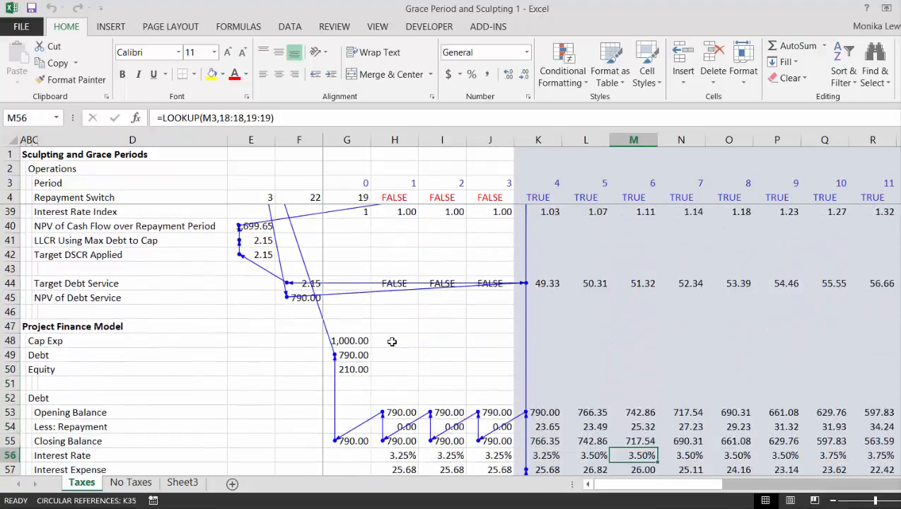
Step: Follow the circular reference arrows from the Debt schedule back up to the Final debt amount in Debt Size
{"action": "key", "text": "Up"}
{"action": "key", "text": "Up"}
{"action": "key", "text": "Up"}
{"action": "key", "text": "Up"}
{"action": "key", "text": "Up"}
{"action": "key", "text": "Up"}
{"action": "key", "text": "Up"}
{"action": "key", "text": "Up"}
{"action": "key", "text": "Up"}
{"action": "key", "text": "Up"}
{"action": "key", "text": "Up"}
{"action": "key", "text": "Up"}
{"action": "key", "text": "Up"}
{"action": "key", "text": "Up"}
{"action": "key", "text": "Up"}
{"action": "key", "text": "Up"}
{"action": "key", "text": "Up"}
{"action": "key", "text": "Up"}
{"action": "key", "text": "Up"}
{"action": "key", "text": "Up"}
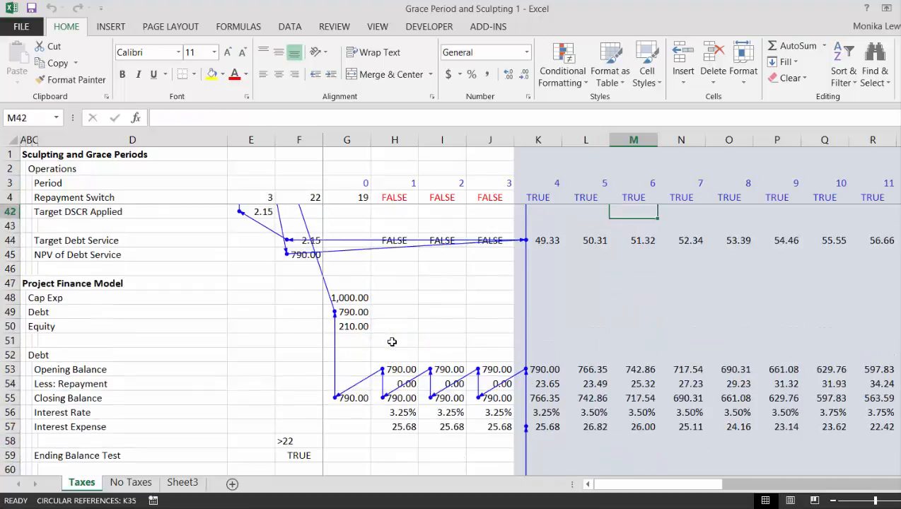
{"action": "key", "text": "Up"}
{"action": "key", "text": "Up"}
{"action": "key", "text": "Up"}
{"action": "key", "text": "Up"}
{"action": "key", "text": "Up"}
{"action": "key", "text": "Up"}
{"action": "key", "text": "Up"}
{"action": "key", "text": "Up"}
{"action": "key", "text": "Up"}
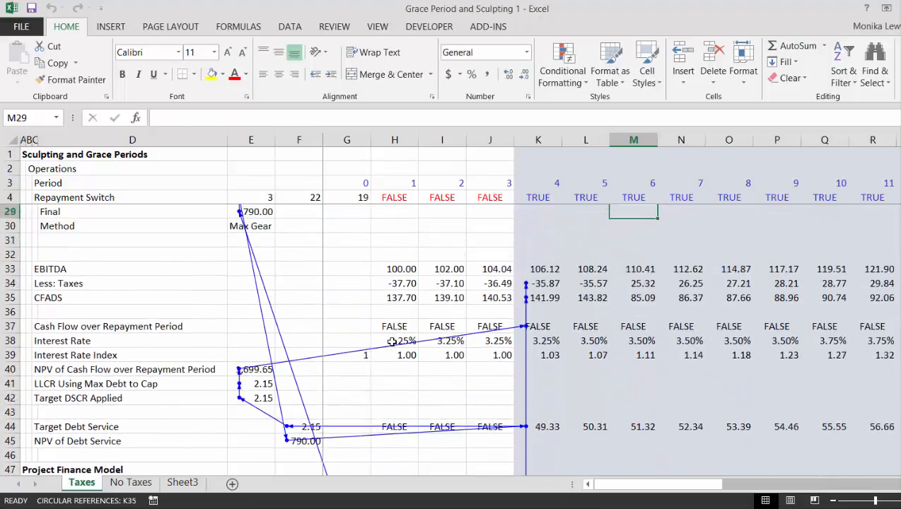
Step: Re-examine the circular reference loop linking CFADS, the NPV of cash flow, Target DSCR Applied and Target Debt Service
{"action": "key", "text": "Down"}
{"action": "key", "text": "Down"}
{"action": "key", "text": "Down"}
{"action": "key", "text": "Down"}
{"action": "key", "text": "Down"}
{"action": "key", "text": "Down"}
{"action": "key", "text": "Down"}
{"action": "key", "text": "Down"}
{"action": "key", "text": "Down"}
{"action": "key", "text": "Down"}
{"action": "key", "text": "Down"}
{"action": "key", "text": "Down"}
{"action": "key", "text": "Down"}
{"action": "key", "text": "Down"}
{"action": "key", "text": "Down"}
{"action": "key", "text": "Down"}
{"action": "key", "text": "Down"}
{"action": "key", "text": "Down"}
{"action": "key", "text": "Down"}
{"action": "key", "text": "Down"}
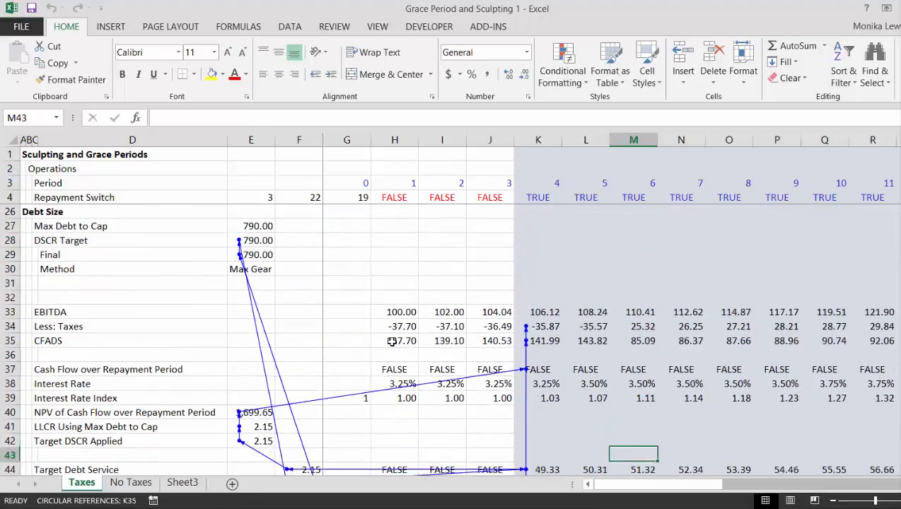
Step: Examine the circular reference arrows through the Debt schedule, Interest Expense and Taxes, down to the DSCR and Equity Return sections
{"action": "key", "text": "Down"}
{"action": "key", "text": "Down"}
{"action": "key", "text": "Down"}
{"action": "key", "text": "Down"}
{"action": "key", "text": "Down"}
{"action": "key", "text": "Down"}
{"action": "key", "text": "Down"}
{"action": "key", "text": "Down"}
{"action": "key", "text": "Down"}
{"action": "key", "text": "Down"}
{"action": "key", "text": "Down"}
{"action": "key", "text": "Down"}
{"action": "key", "text": "Down"}
{"action": "key", "text": "Down"}
{"action": "key", "text": "Down"}
{"action": "key", "text": "Down"}
{"action": "key", "text": "Down"}
{"action": "key", "text": "Down"}
{"action": "key", "text": "Down"}
{"action": "key", "text": "Down"}
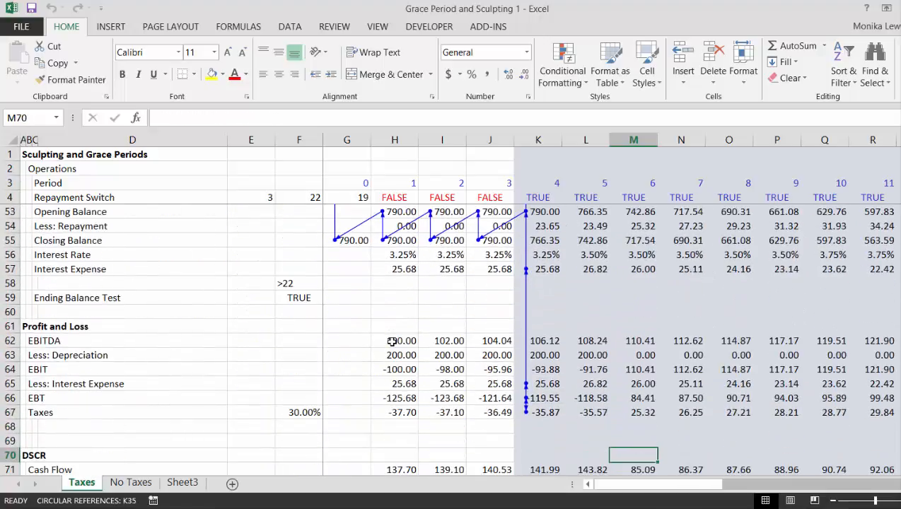
{"action": "key", "text": "Down"}
{"action": "key", "text": "Down"}
{"action": "key", "text": "Down"}
{"action": "key", "text": "Down"}
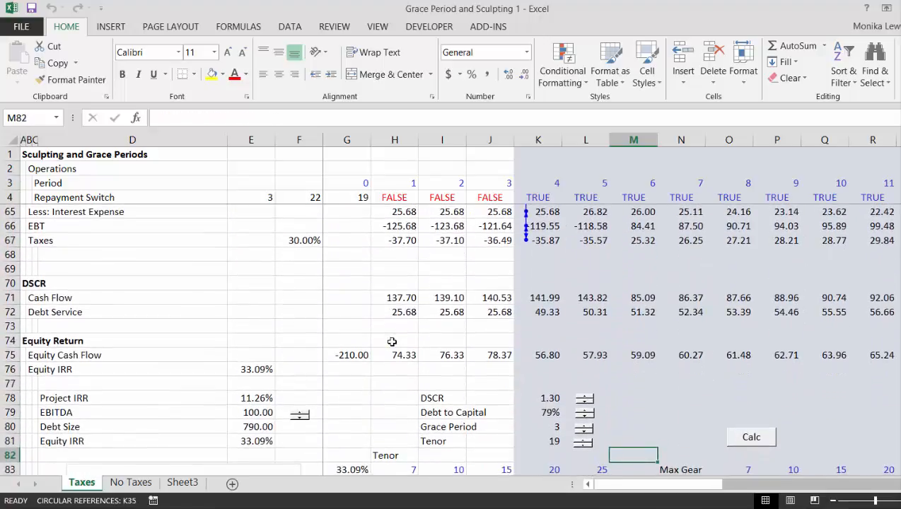
Step: Follow the circular reference arrows from Taxes in Profit and Loss back up to the Debt opening balances
{"action": "key", "text": "Up"}
{"action": "key", "text": "Up"}
{"action": "key", "text": "Up"}
{"action": "key", "text": "Up"}
{"action": "key", "text": "Up"}
{"action": "key", "text": "Up"}
{"action": "key", "text": "Up"}
{"action": "key", "text": "Up"}
{"action": "key", "text": "Up"}
{"action": "key", "text": "Up"}
{"action": "key", "text": "Up"}
{"action": "key", "text": "Up"}
{"action": "key", "text": "Up"}
{"action": "key", "text": "Up"}
{"action": "key", "text": "Up"}
{"action": "key", "text": "Up"}
{"action": "key", "text": "Up"}
{"action": "key", "text": "Up"}
{"action": "key", "text": "Up"}
{"action": "key", "text": "Up"}
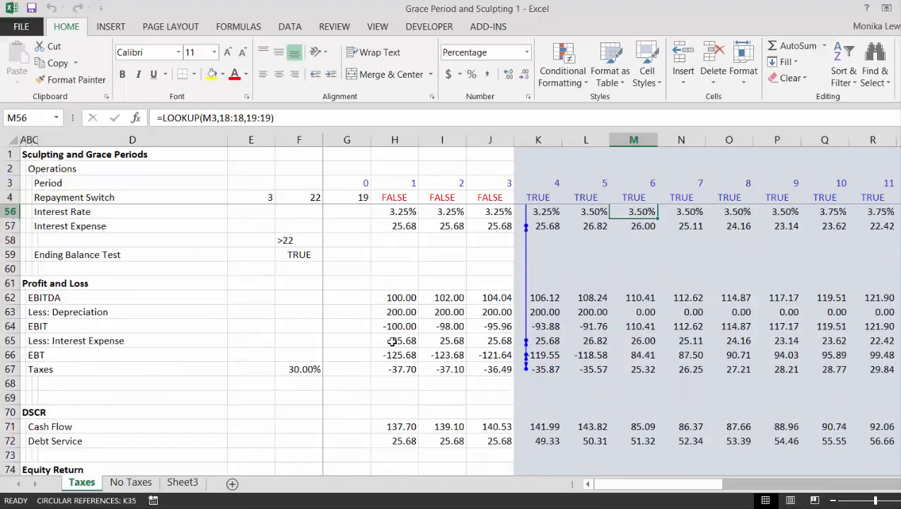
{"action": "key", "text": "Up"}
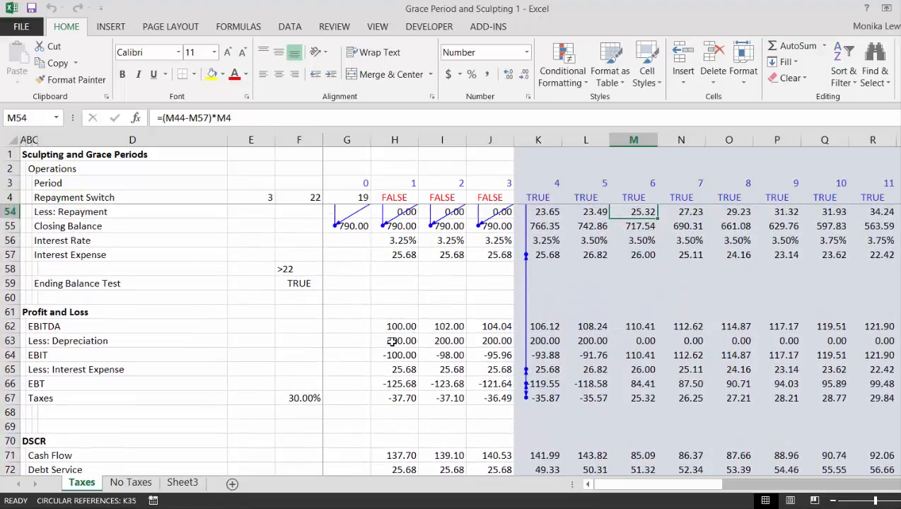
{"action": "key", "text": "Up"}
{"action": "key", "text": "Up"}
{"action": "key", "text": "Up"}
{"action": "key", "text": "Up"}
{"action": "key", "text": "Up"}
{"action": "key", "text": "Up"}
{"action": "key", "text": "Up"}
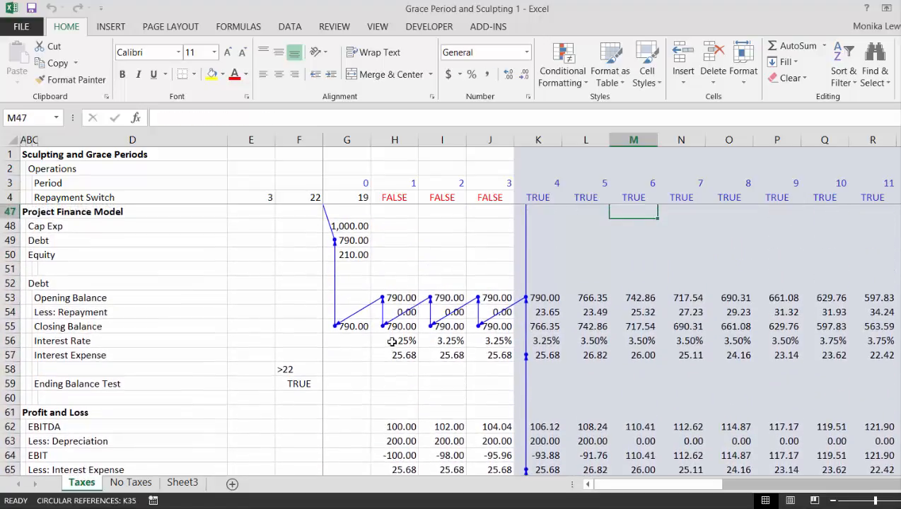
Step: Trace the loop from the Project Finance Model up through Target Debt Service to the CFADS and Less: Taxes rows
{"action": "key", "text": "Up"}
{"action": "key", "text": "Up"}
{"action": "key", "text": "Up"}
{"action": "key", "text": "Up"}
{"action": "key", "text": "Up"}
{"action": "key", "text": "Up"}
{"action": "key", "text": "Up"}
{"action": "key", "text": "Up"}
{"action": "key", "text": "Up"}
{"action": "key", "text": "Up"}
{"action": "key", "text": "Up"}
{"action": "key", "text": "Up"}
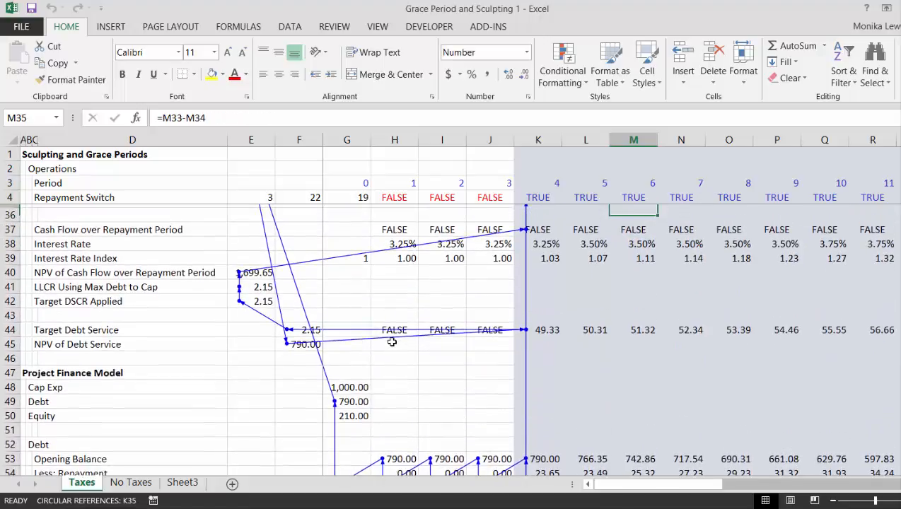
{"action": "key", "text": "Up"}
{"action": "key", "text": "Up"}
{"action": "key", "text": "Up"}
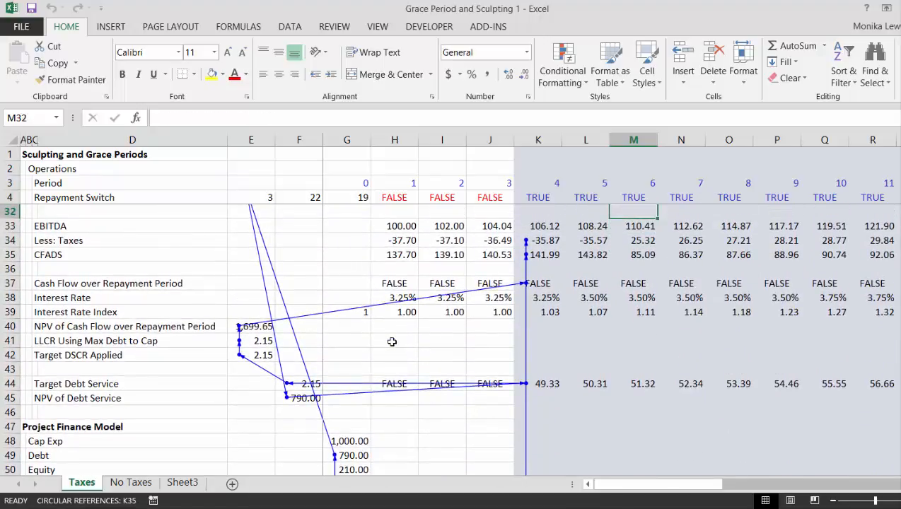
{"action": "key", "text": "Up"}
{"action": "key", "text": "Up"}
{"action": "key", "text": "Down"}
{"action": "key", "text": "Down"}
{"action": "key", "text": "Down"}
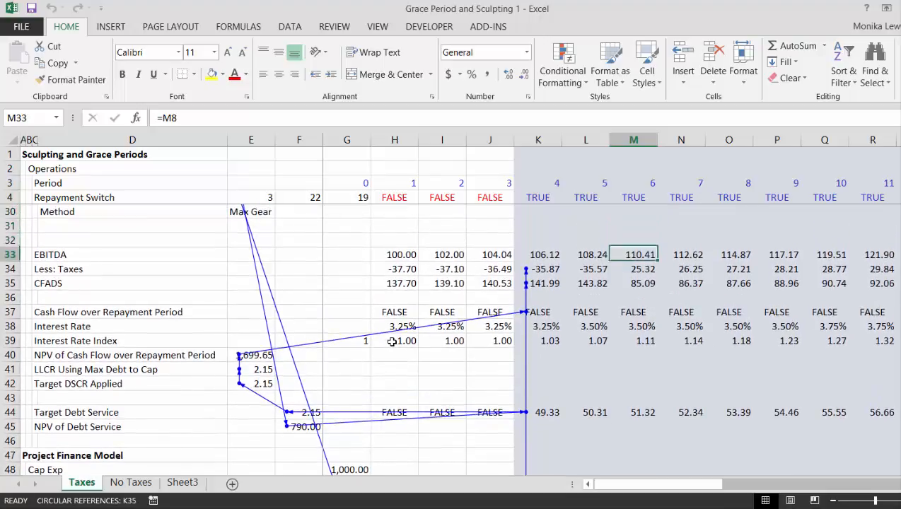
{"action": "key", "text": "Down"}
Step: Examine the DSCR Target formula in the Debt Size section and its link to the NPV of Debt Service
{"action": "key", "text": "Left"}
{"action": "key", "text": "Left"}
{"action": "key", "text": "Left"}
{"action": "key", "text": "Left"}
{"action": "key", "text": "Left"}
{"action": "key", "text": "Left"}
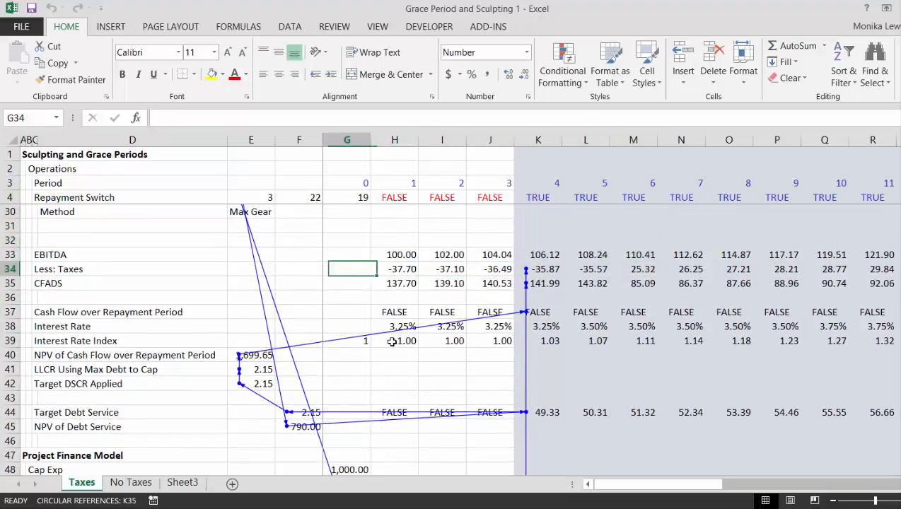
{"action": "key", "text": "Left"}
{"action": "key", "text": "Left"}
{"action": "key", "text": "Up"}
{"action": "key", "text": "Up"}
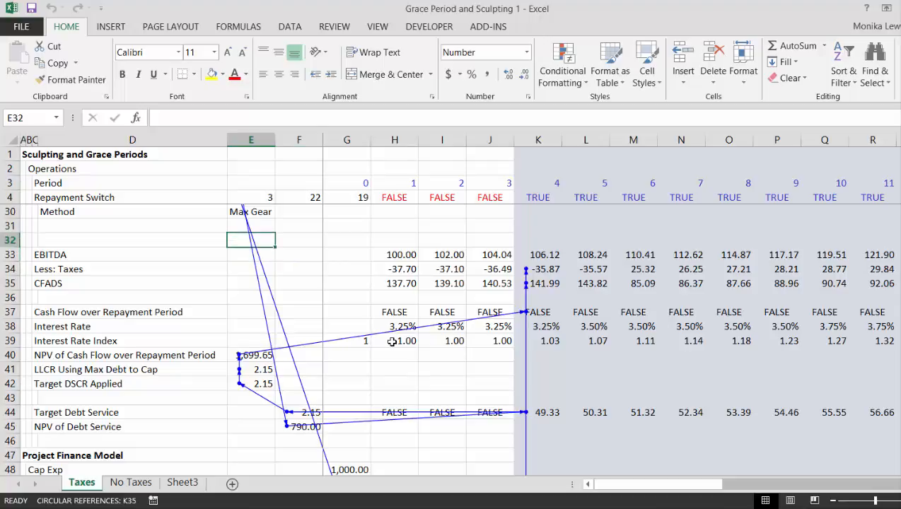
{"action": "key", "text": "Up"}
{"action": "key", "text": "Up"}
{"action": "key", "text": "Up"}
{"action": "key", "text": "Up"}
{"action": "key", "text": "Up"}
{"action": "key", "text": "Up"}
{"action": "key", "text": "Up"}
{"action": "key", "text": "Down"}
{"action": "key", "text": "Down"}
{"action": "key", "text": "Down"}
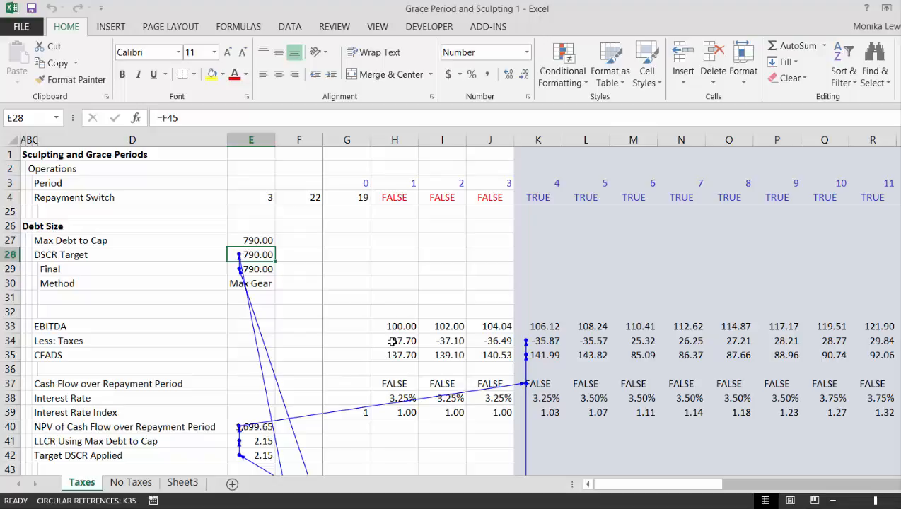
{"action": "key", "text": "Down"}
{"action": "key", "text": "Up"}
{"action": "key", "text": "Right"}
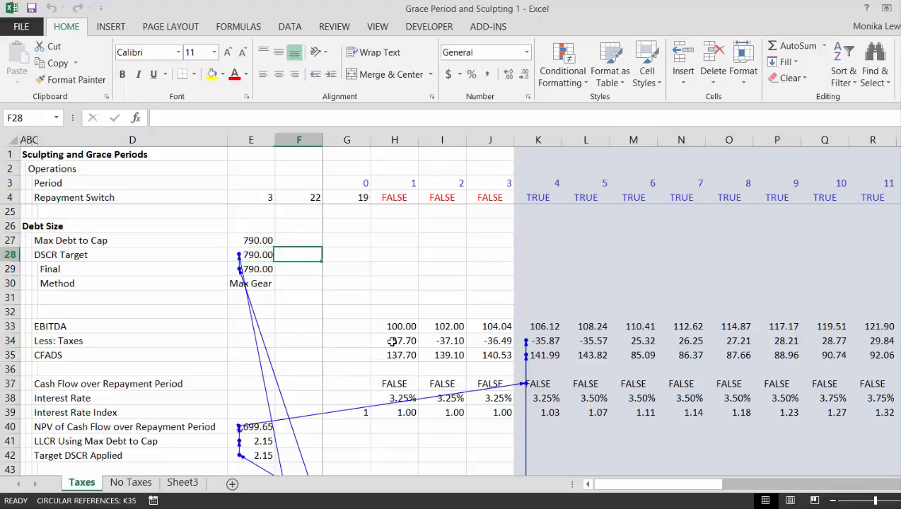
Step: Inspect the NPV of Cash Flow over Repayment Period formula and the LLCR, Target DSCR Applied and Target Debt Service rows
{"action": "key", "text": "Left"}
{"action": "key", "text": "Down"}
{"action": "key", "text": "Down"}
{"action": "key", "text": "Down"}
{"action": "key", "text": "Down"}
{"action": "key", "text": "Down"}
{"action": "key", "text": "Down"}
{"action": "key", "text": "Down"}
{"action": "key", "text": "Down"}
{"action": "key", "text": "Down"}
{"action": "key", "text": "Down"}
{"action": "key", "text": "Down"}
{"action": "key", "text": "Down"}
{"action": "key", "text": "Down"}
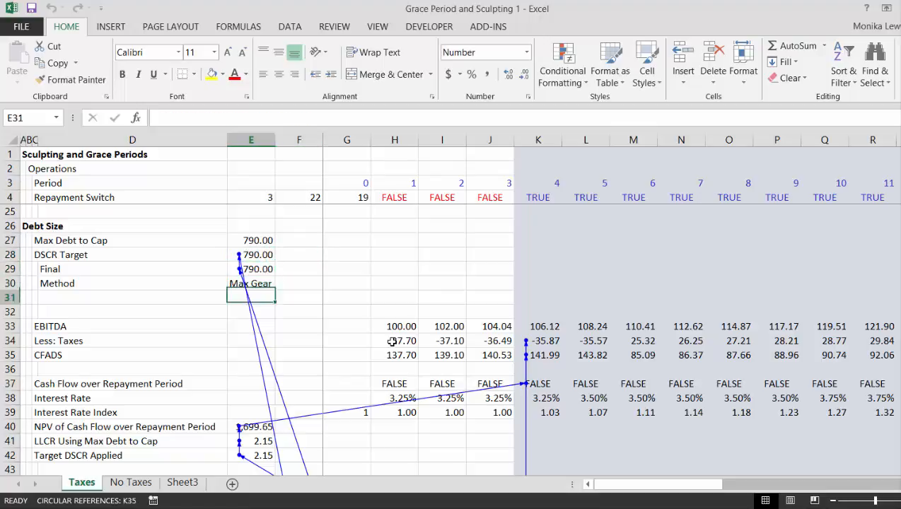
{"action": "key", "text": "Up"}
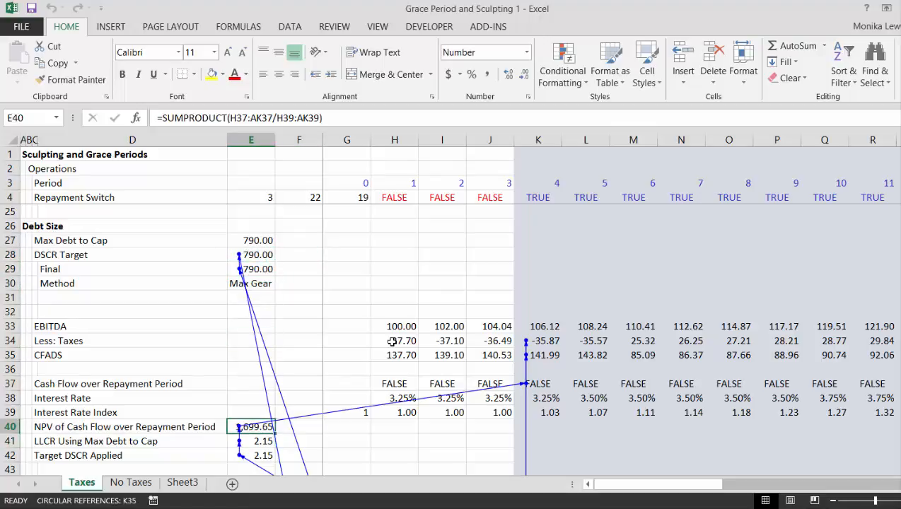
{"action": "key", "text": "Down"}
{"action": "key", "text": "Down"}
{"action": "key", "text": "Down"}
{"action": "key", "text": "Down"}
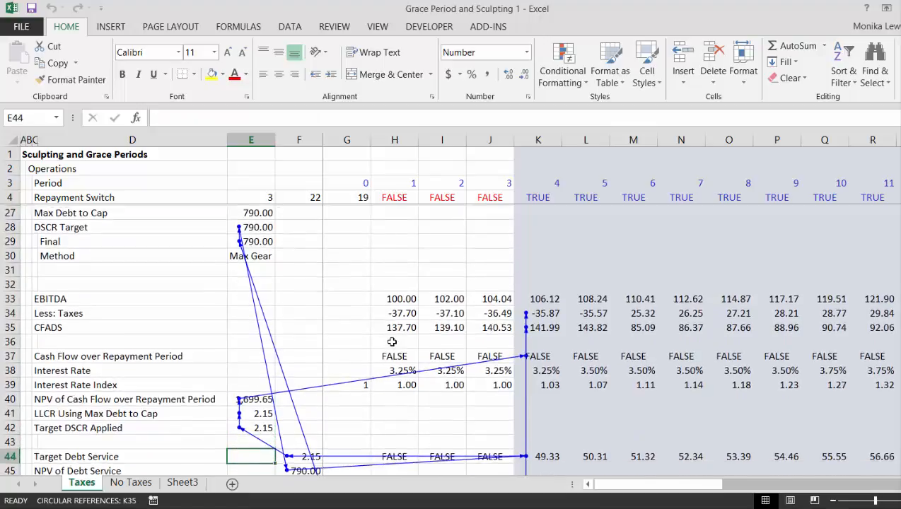
{"action": "key", "text": "Up"}
{"action": "key", "text": "Up"}
{"action": "key", "text": "Up"}
{"action": "key", "text": "Up"}
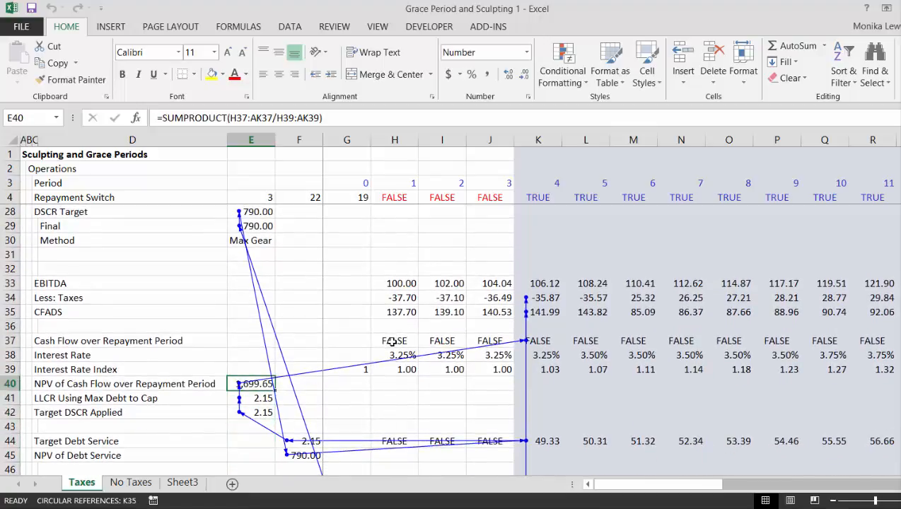
Step: Add the headings "Fixe" in E39 and "Computed" in F39 above the NPV of Cash Flow over Repayment Period row
{"action": "key", "text": "Up"}
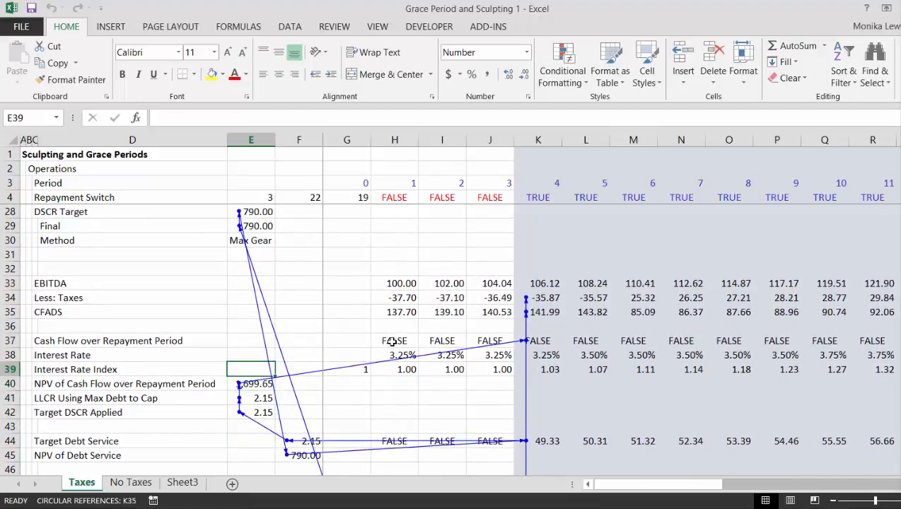
{"action": "type", "text": "Fixe"}
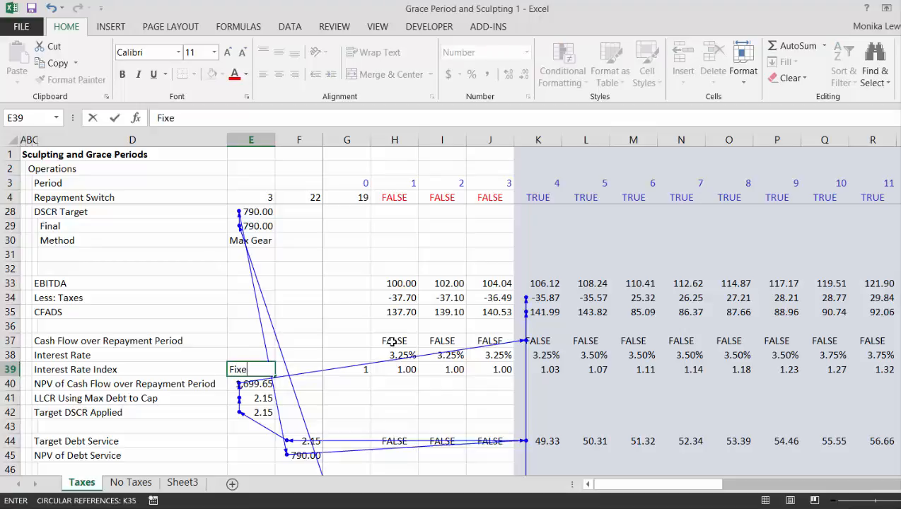
{"action": "key", "text": "Tab"}
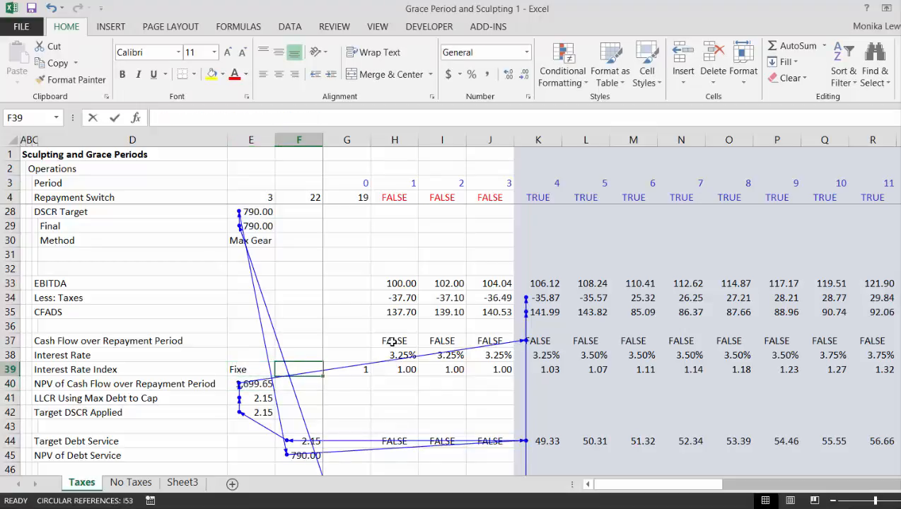
{"action": "type", "text": "Computed"}
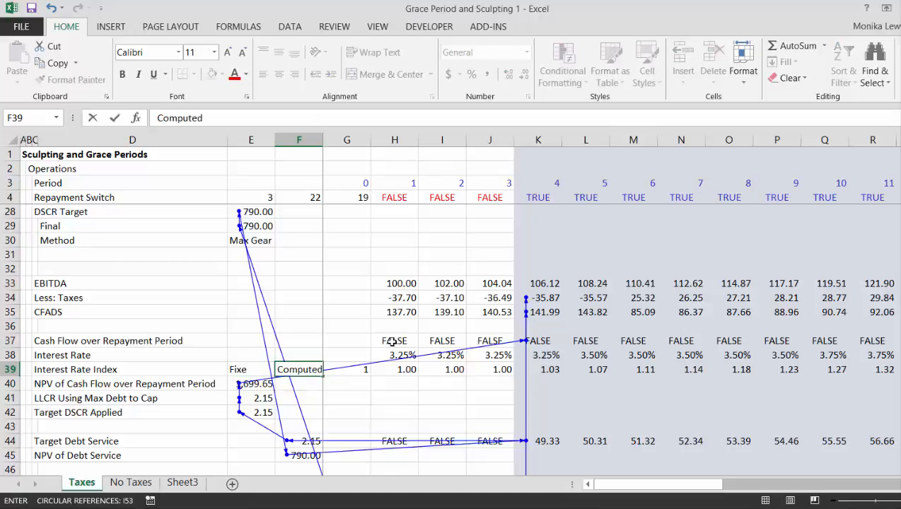
{"action": "key", "text": "Return"}
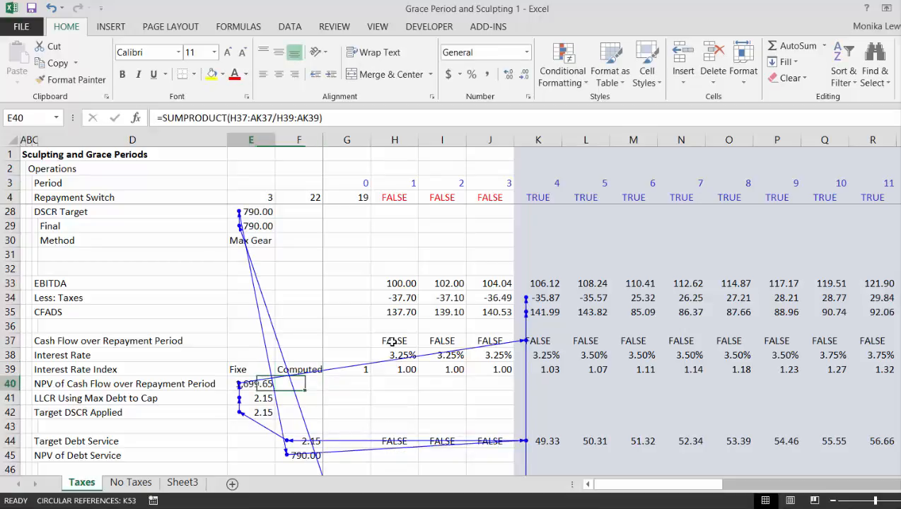
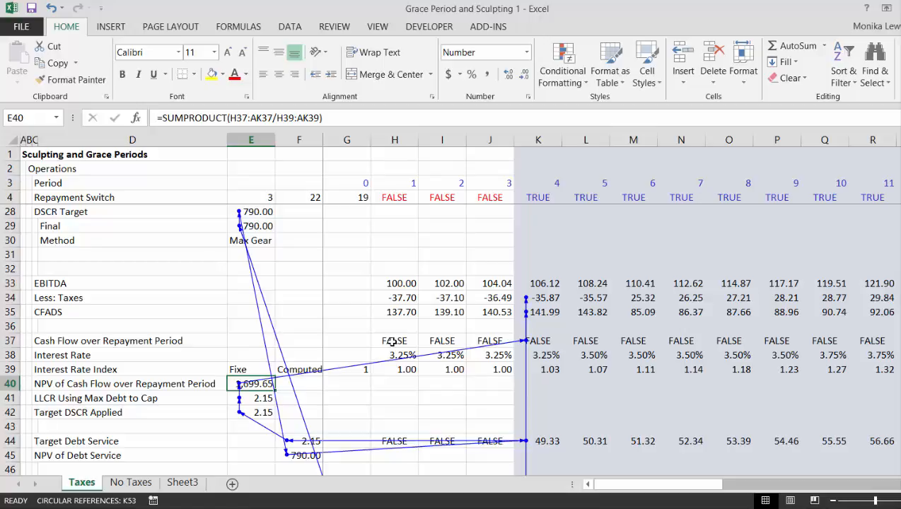
Step: Reduce the Grace Period in Financing Assumptions to 0
{"action": "key", "text": "Up"}
{"action": "key", "text": "Up"}
{"action": "key", "text": "Up"}
{"action": "key", "text": "Up"}
{"action": "key", "text": "Up"}
{"action": "key", "text": "Up"}
{"action": "key", "text": "Up"}
{"action": "key", "text": "Up"}
{"action": "key", "text": "Up"}
{"action": "key", "text": "Up"}
{"action": "key", "text": "Up"}
{"action": "key", "text": "Up"}
{"action": "key", "text": "Up"}
{"action": "key", "text": "Up"}
{"action": "key", "text": "Up"}
{"action": "key", "text": "Up"}
{"action": "key", "text": "Up"}
{"action": "key", "text": "Up"}
{"action": "key", "text": "Up"}
{"action": "key", "text": "Up"}
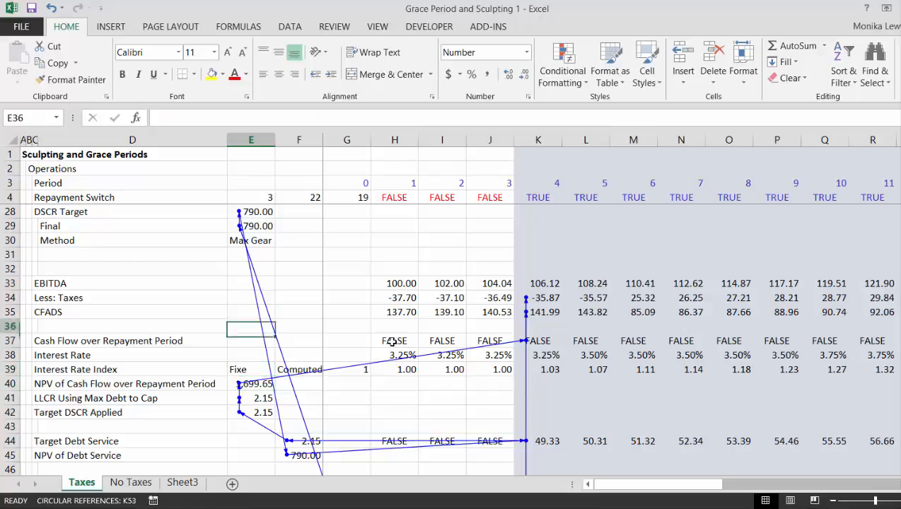
{"action": "key", "text": "Up"}
{"action": "key", "text": "Up"}
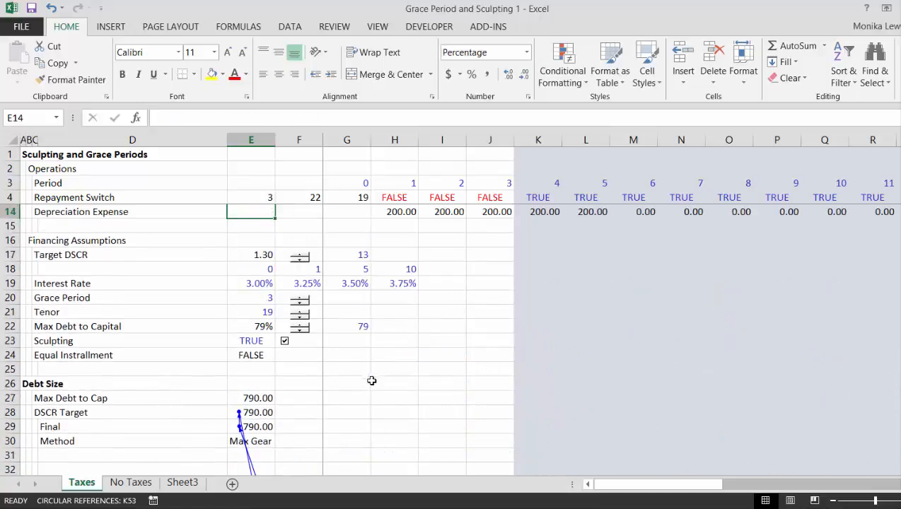
{"action": "left_click", "coordinate": [298, 307]}
{"action": "left_click", "coordinate": [298, 308]}
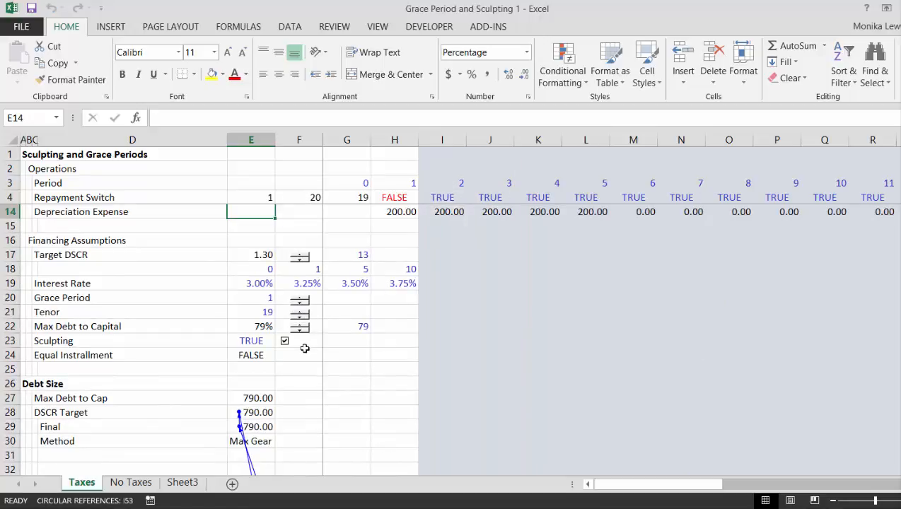
{"action": "left_click", "coordinate": [300, 306]}
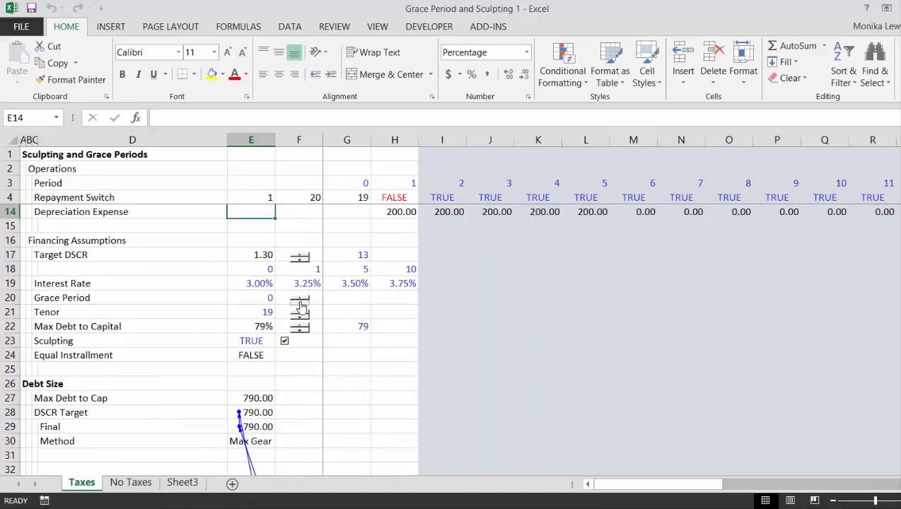
Step: Review the Taxes sheet rows from Debt Size down to Target Debt Service and NPV of Debt Service
{"action": "left_click", "coordinate": [328, 422]}
{"action": "key", "text": "Down"}
{"action": "key", "text": "Down"}
{"action": "key", "text": "Down"}
{"action": "key", "text": "Down"}
{"action": "key", "text": "Down"}
{"action": "key", "text": "Down"}
{"action": "key", "text": "Down"}
{"action": "key", "text": "Down"}
{"action": "key", "text": "Down"}
{"action": "key", "text": "Down"}
{"action": "key", "text": "Down"}
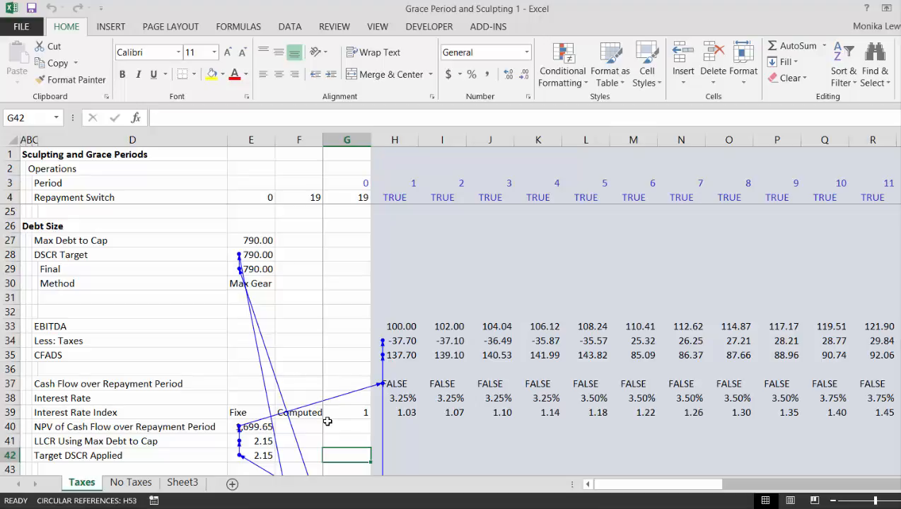
{"action": "key", "text": "Down"}
{"action": "key", "text": "Down"}
{"action": "key", "text": "Down"}
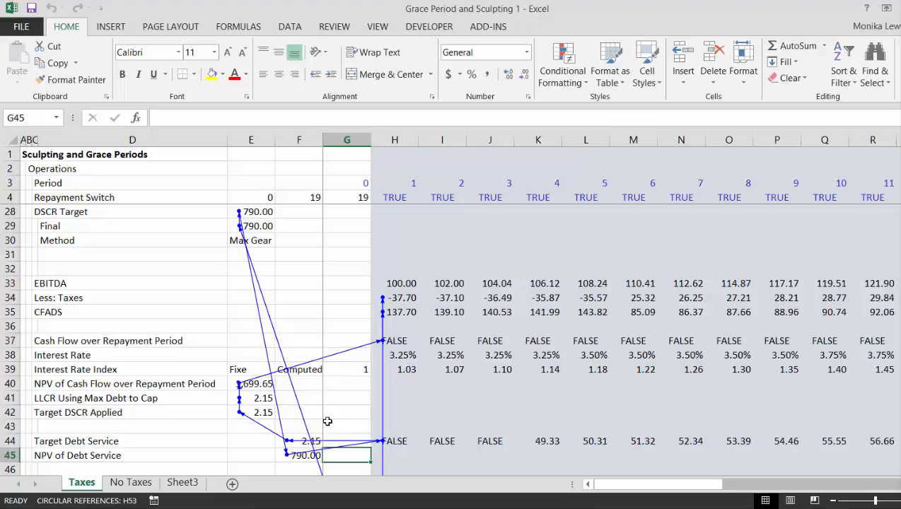
{"action": "key", "text": "Down"}
{"action": "key", "text": "Down"}
{"action": "key", "text": "Up"}
{"action": "key", "text": "Up"}
{"action": "key", "text": "Up"}
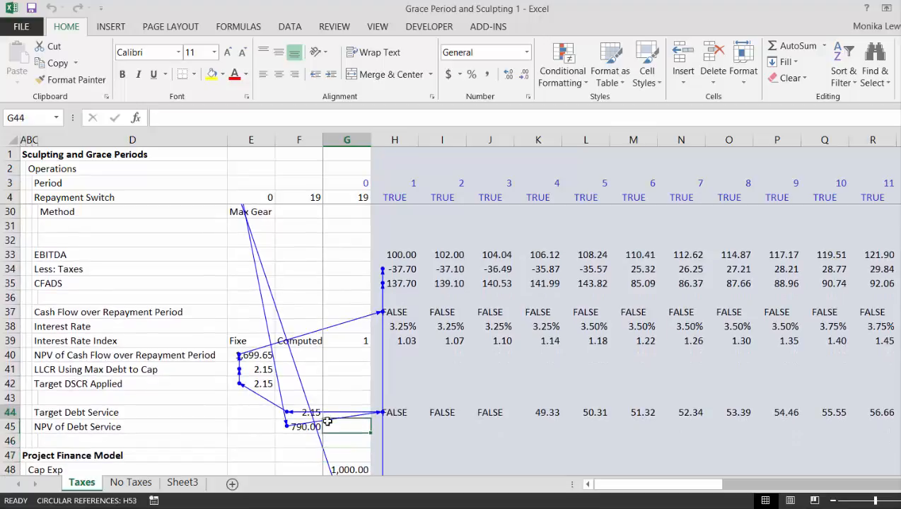
Step: Enter 1700 under the Computed heading in F40 for the NPV of Cash Flow over Repayment Period
{"action": "key", "text": "Up"}
{"action": "key", "text": "Up"}
{"action": "key", "text": "Up"}
{"action": "key", "text": "Left"}
{"action": "key", "text": "Left"}
{"action": "key", "text": "Up"}
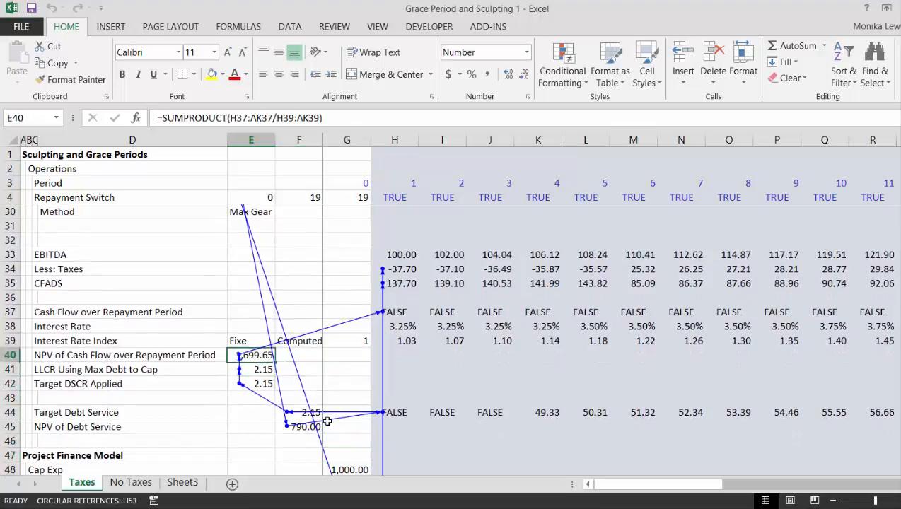
{"action": "key", "text": "Right"}
{"action": "key", "text": "Left"}
{"action": "key", "text": "Right"}
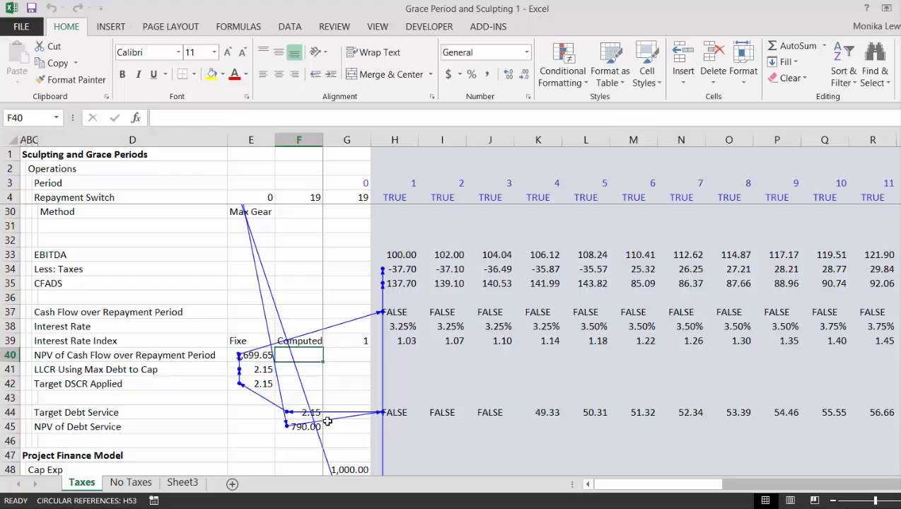
{"action": "type", "text": "1700"}
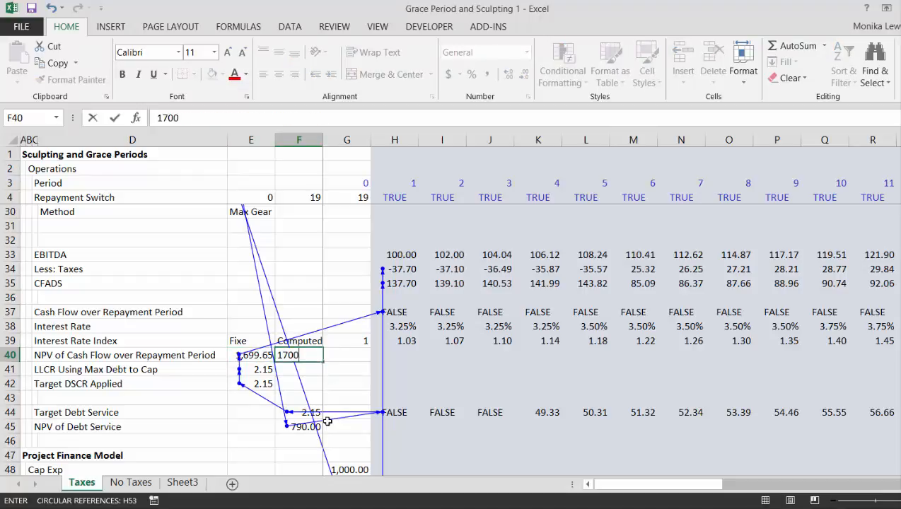
{"action": "key", "text": "Return"}
{"action": "key", "text": "Up"}
Step: Insert a blank column G beside the Computed column, before the period 0 column
{"action": "key", "text": "Right"}
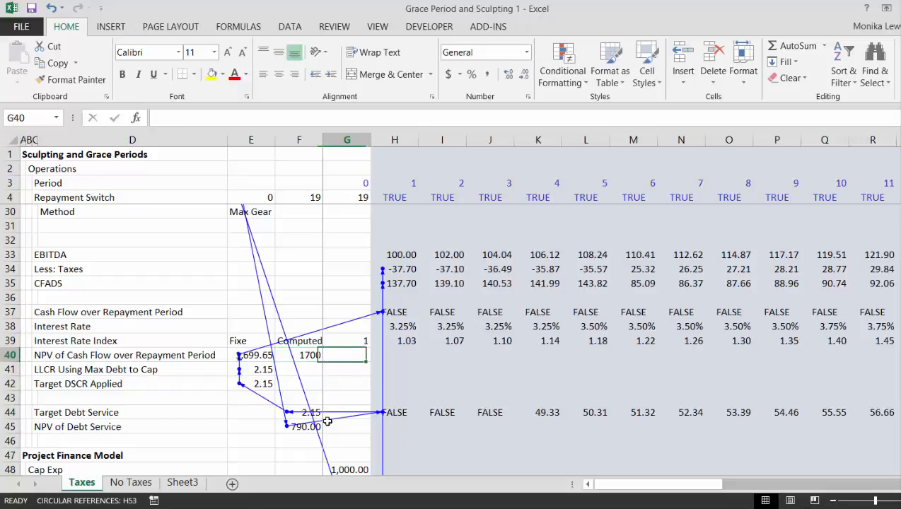
{"action": "key", "text": "Left"}
{"action": "key", "text": "Left"}
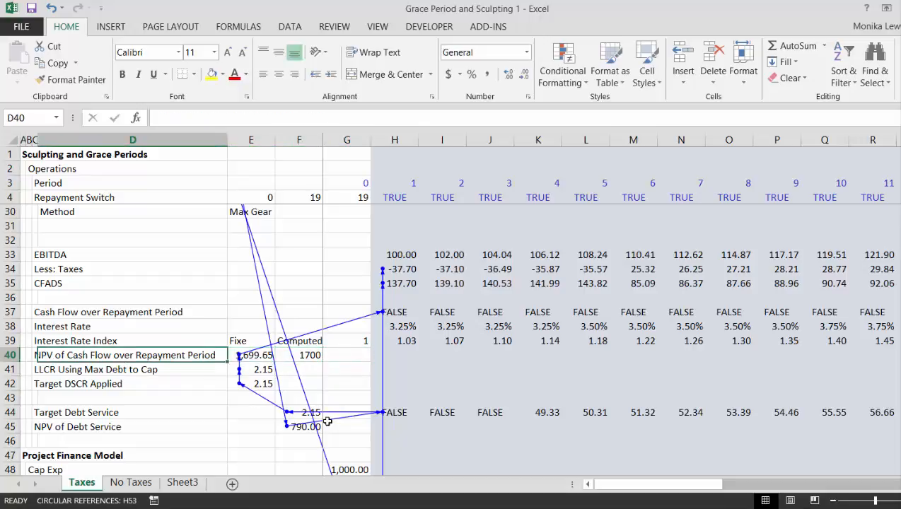
{"action": "key", "text": "Right"}
{"action": "key", "text": "Right"}
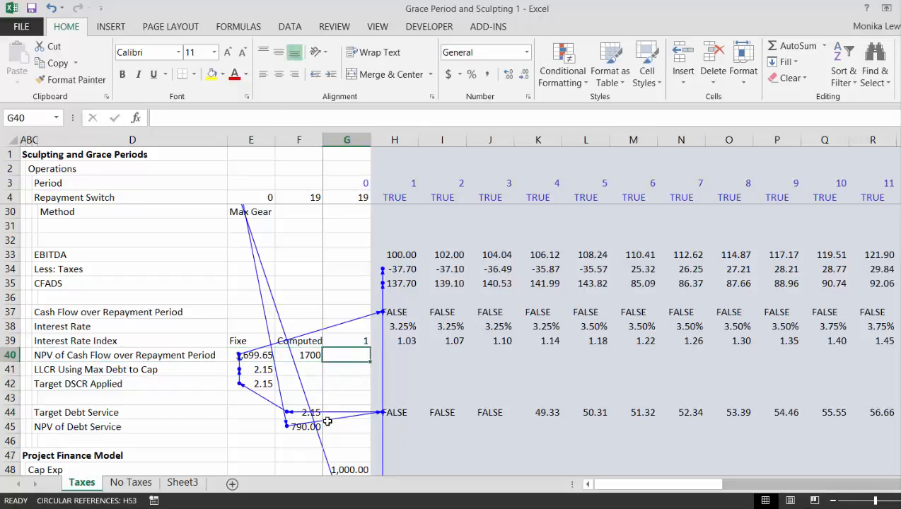
{"action": "key", "text": "ctrl+space"}
{"action": "key", "text": "ctrl+shift+equal"}
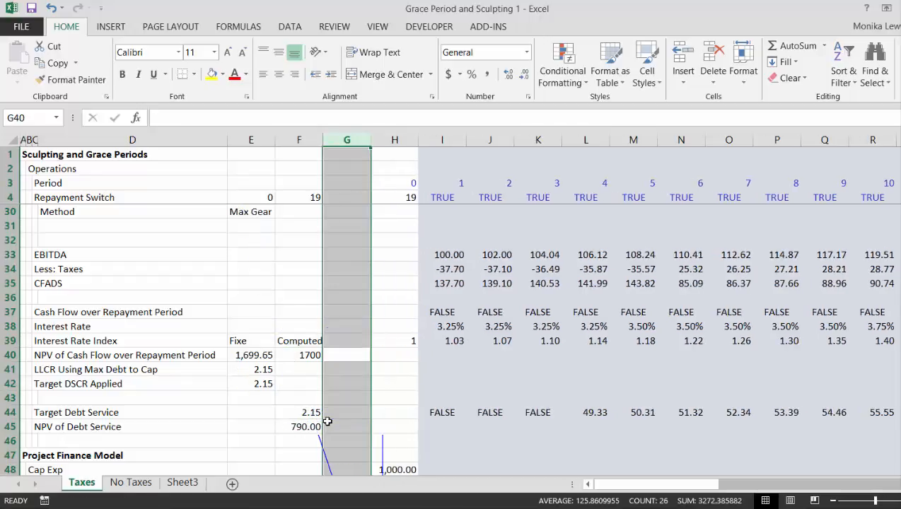
Step: Add the heading "Difference" in G39 beside the Computed heading
{"action": "key", "text": "Left"}
{"action": "key", "text": "Right"}
{"action": "key", "text": "Up"}
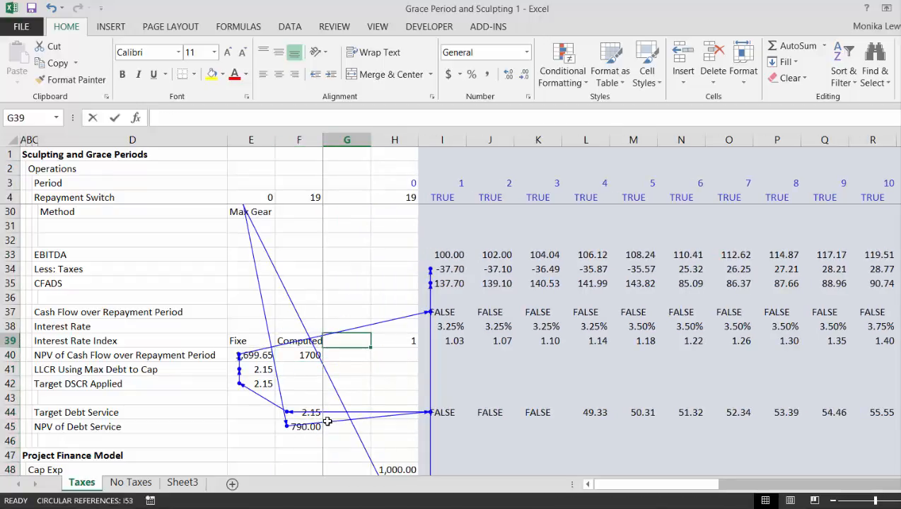
{"action": "type", "text": "Difference"}
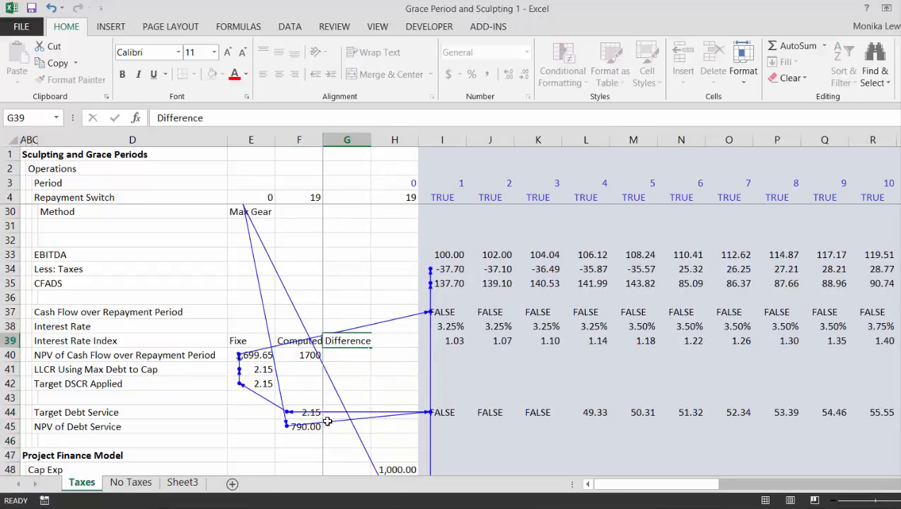
{"action": "key", "text": "Return"}
Step: Calculate the gap between the fixed and computed NPV in G40 with the formula =E40-F40
{"action": "key", "text": "Left"}
{"action": "key", "text": "Left"}
{"action": "key", "text": "Right"}
{"action": "key", "text": "Right"}
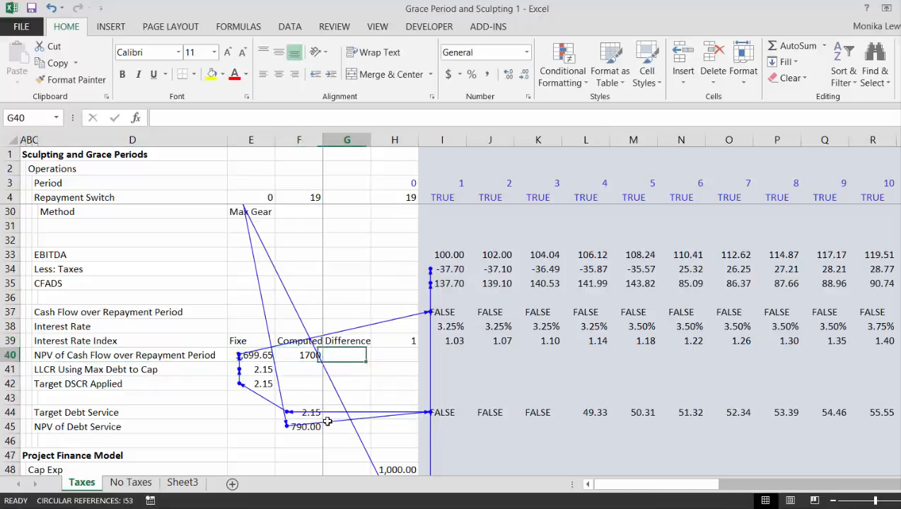
{"action": "key", "text": "Left"}
{"action": "key", "text": "Right"}
{"action": "type", "text": "="}
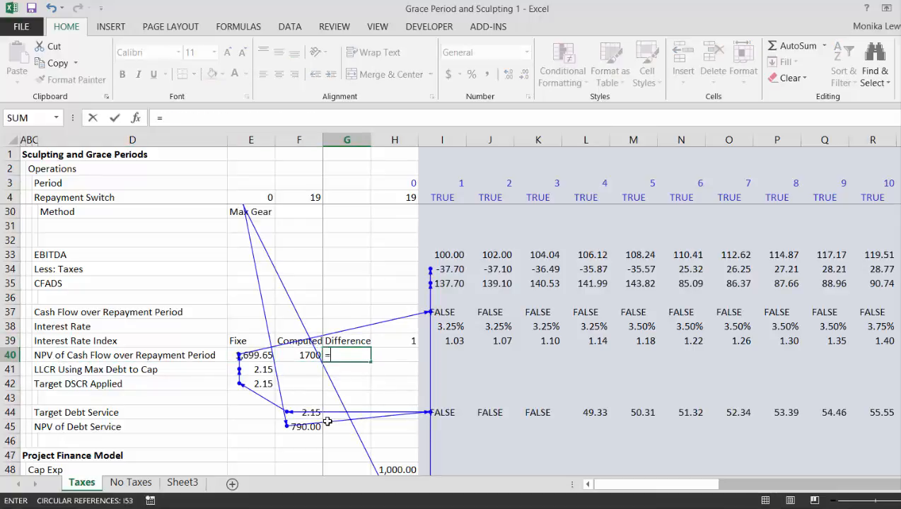
{"action": "key", "text": "Left"}
{"action": "key", "text": "Left"}
{"action": "type", "text": "-"}
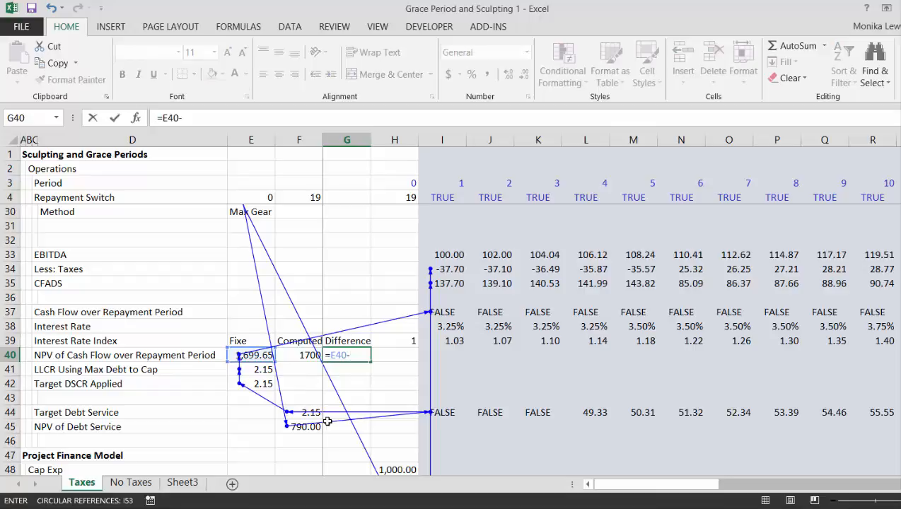
{"action": "key", "text": "Left"}
{"action": "key", "text": "Return"}
{"action": "key", "text": "Up"}
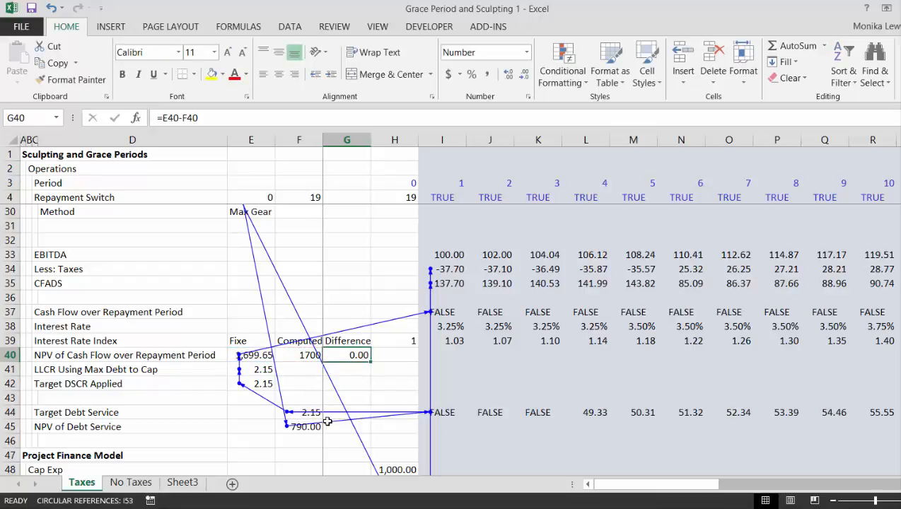
Step: Compare the Fixe, Computed and Difference cells in row 40, checking the formula in E40
{"action": "key", "text": "Left"}
{"action": "key", "text": "Left"}
{"action": "key", "text": "Right"}
{"action": "key", "text": "Right"}
{"action": "key", "text": "Left"}
{"action": "key", "text": "Left"}
{"action": "key", "text": "Right"}
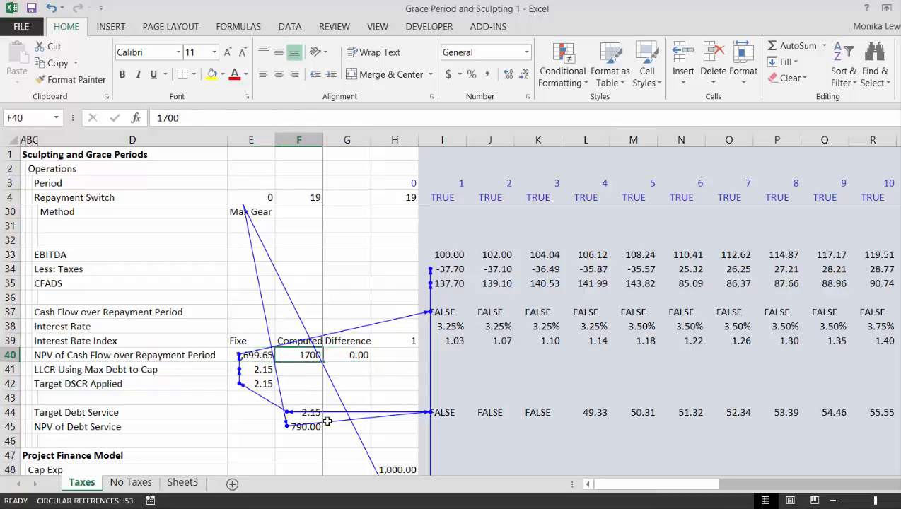
{"action": "key", "text": "Left"}
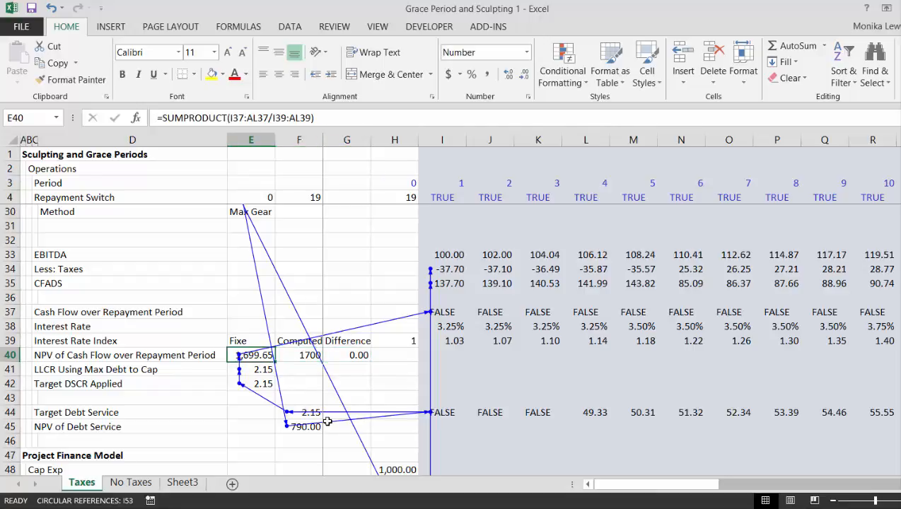
{"action": "key", "text": "Right"}
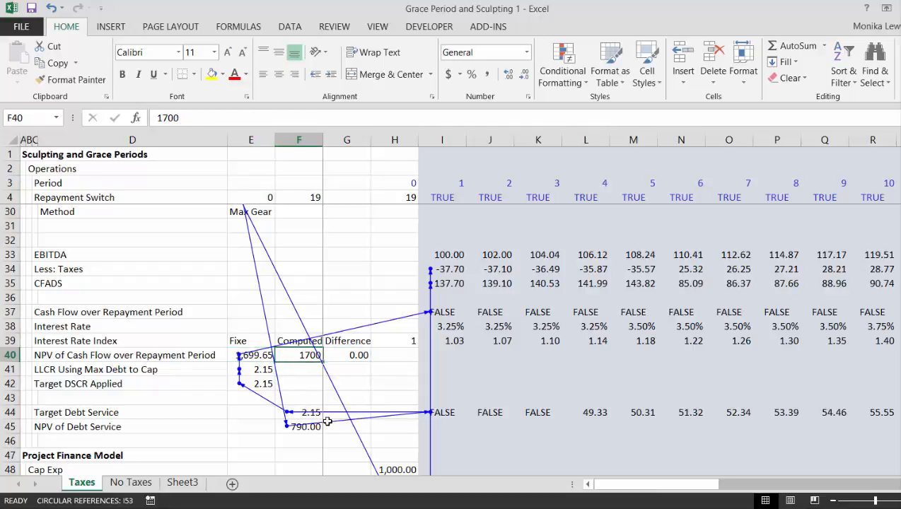
Step: Replace the computed NPV entry in F40 with the formula =SUMPRODUCT(I37:AL37/I39:AL39)
{"action": "type", "text": "=sum"}
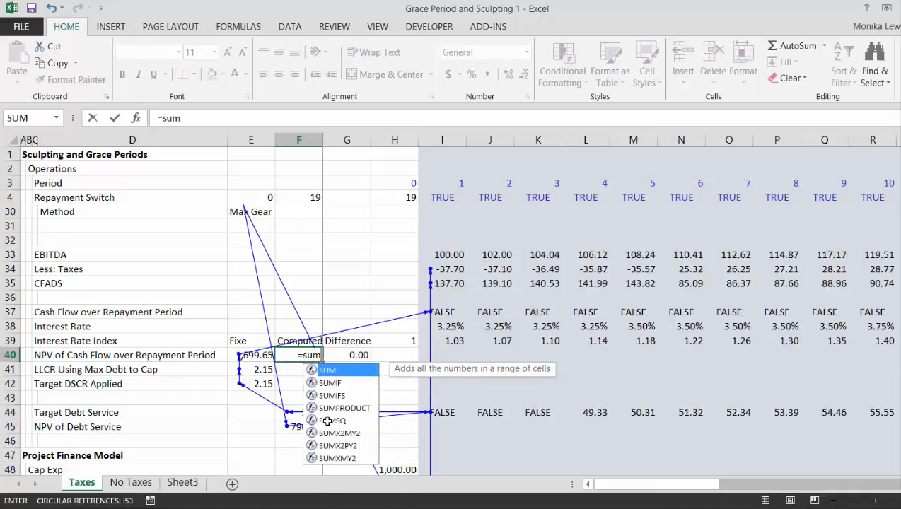
{"action": "key", "text": "Down"}
{"action": "key", "text": "Down"}
{"action": "key", "text": "Down"}
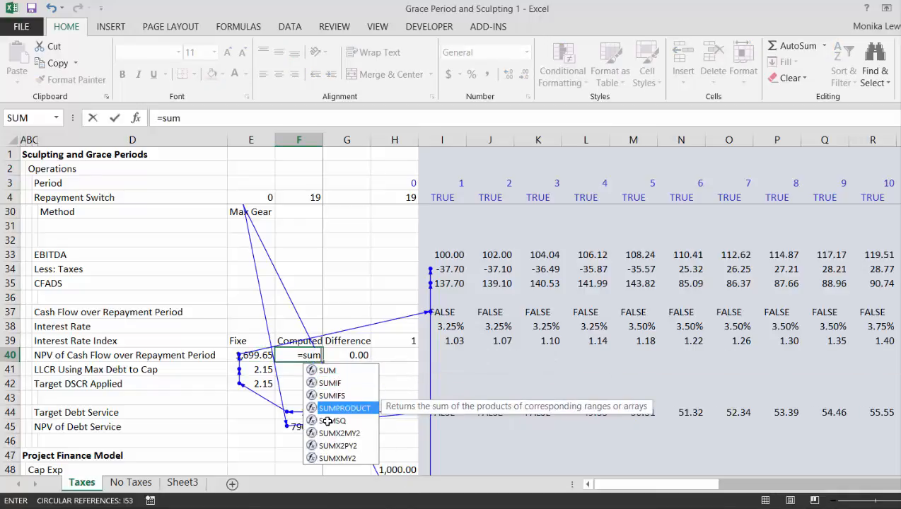
{"action": "key", "text": "Tab"}
{"action": "key", "text": "Up"}
{"action": "key", "text": "Up"}
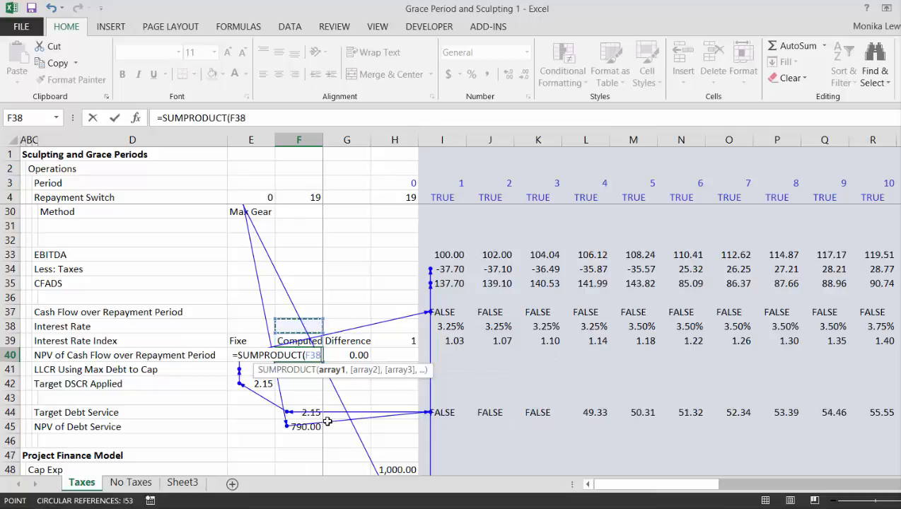
{"action": "key", "text": "Right"}
{"action": "key", "text": "Right"}
{"action": "key", "text": "Right"}
{"action": "key", "text": "Up"}
{"action": "key", "text": "Up"}
{"action": "key", "text": "Up"}
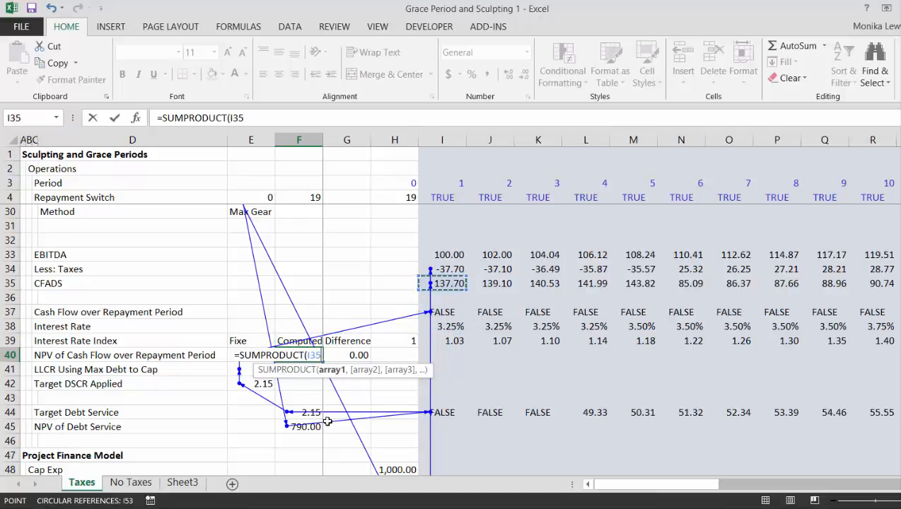
{"action": "key", "text": "ctrl+shift+Right"}
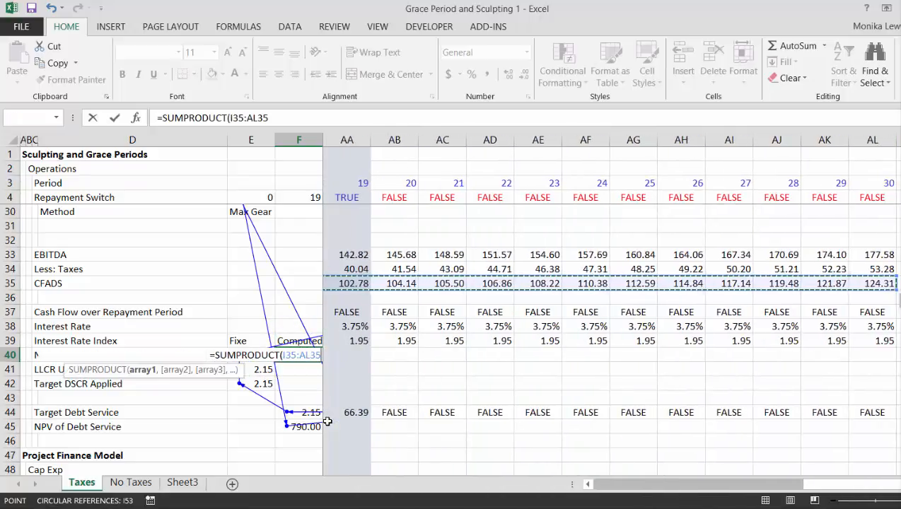
{"action": "key", "text": "Down"}
{"action": "key", "text": "Down"}
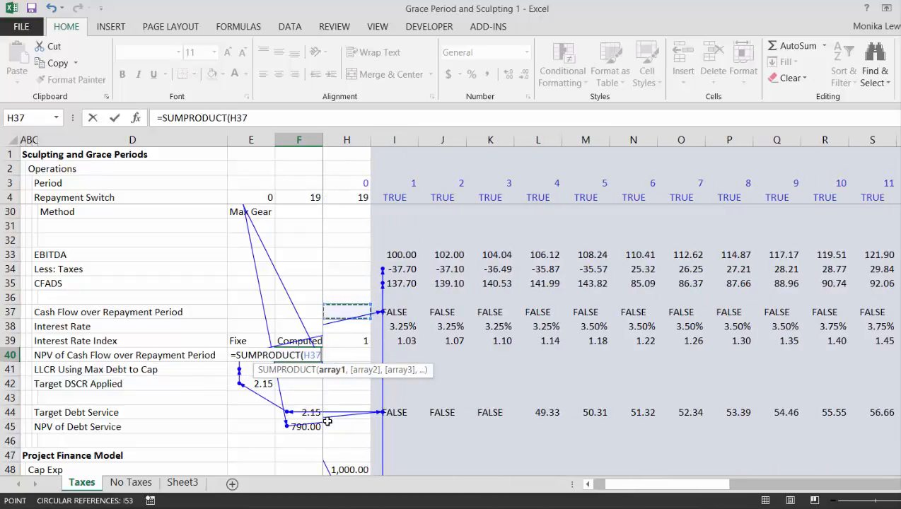
{"action": "key", "text": "ctrl+shift+Right"}
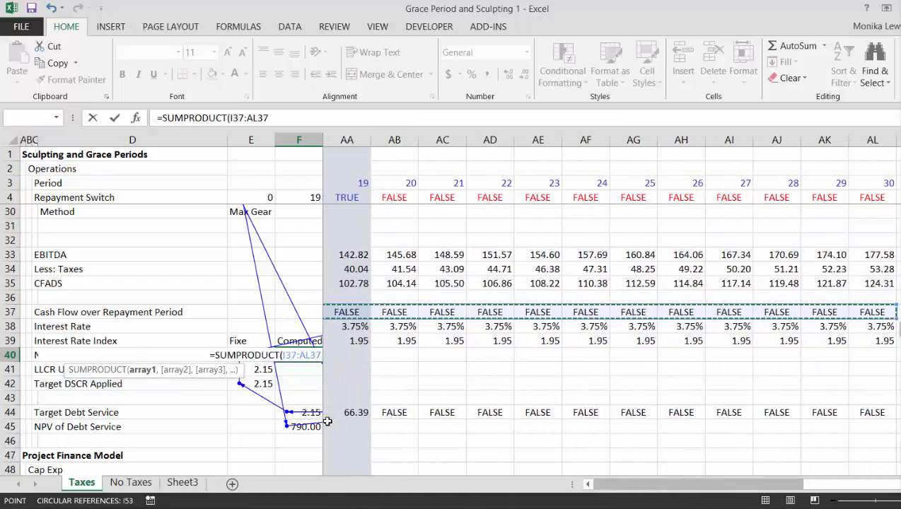
{"action": "type", "text": "/"}
{"action": "key", "text": "Left"}
{"action": "key", "text": "Right"}
{"action": "key", "text": "Right"}
{"action": "key", "text": "Right"}
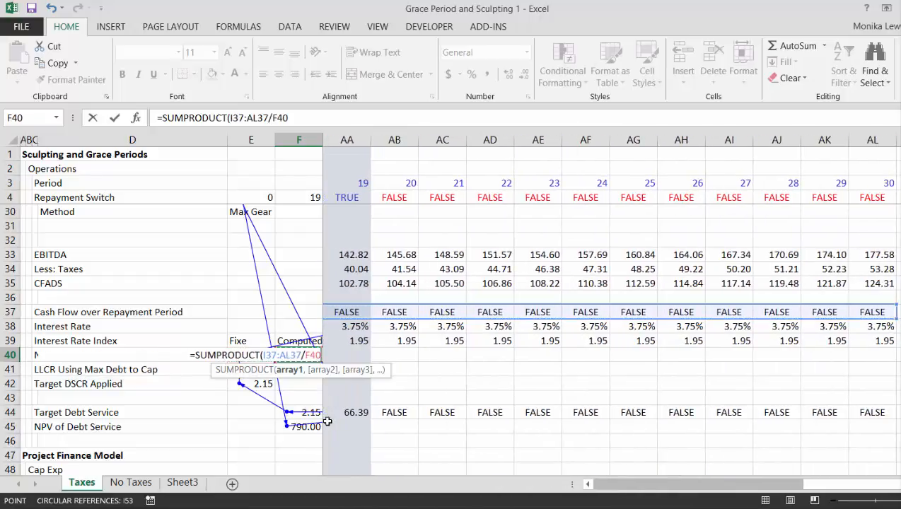
{"action": "key", "text": "Up"}
{"action": "key", "text": "Right"}
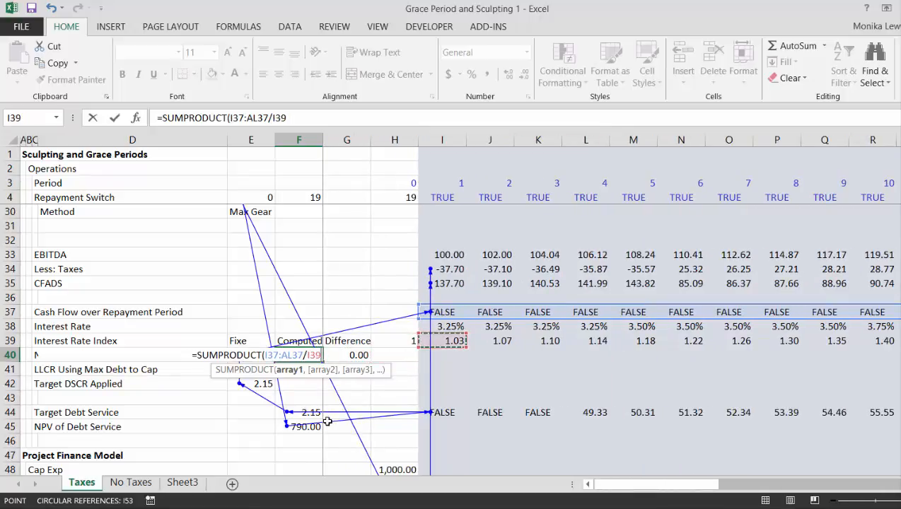
{"action": "key", "text": "ctrl+shift+Right"}
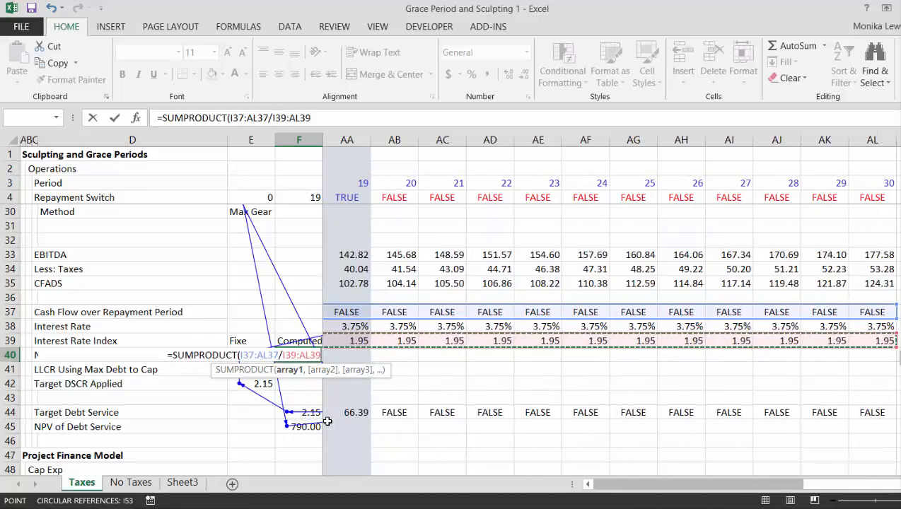
{"action": "key", "text": "Return"}
{"action": "key", "text": "Up"}
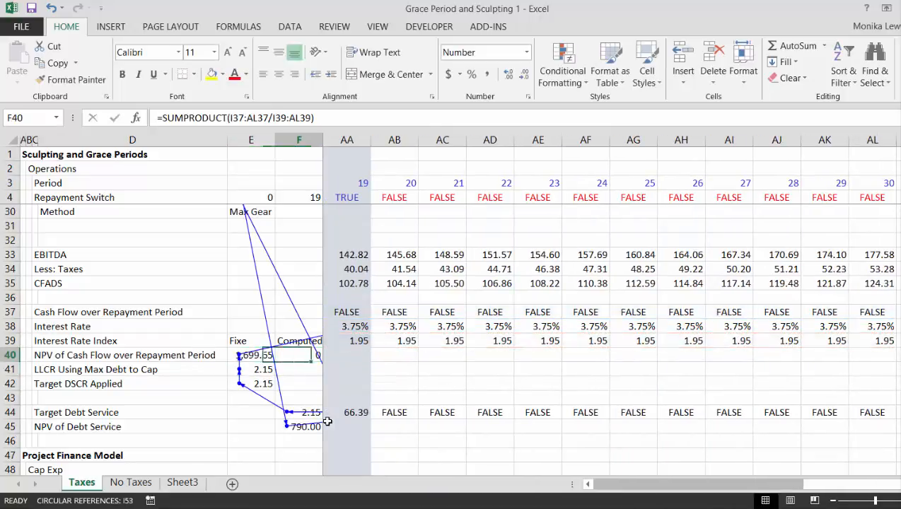
Step: Overwrite the formula in the Fixe cell E40 with the hard-coded value 1700
{"action": "key", "text": "Right"}
{"action": "key", "text": "Left"}
{"action": "key", "text": "Left"}
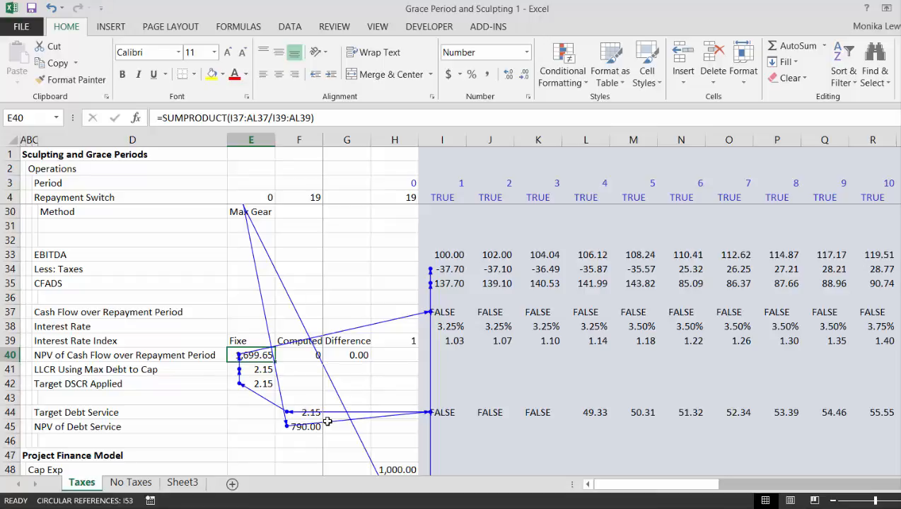
{"action": "type", "text": "1700"}
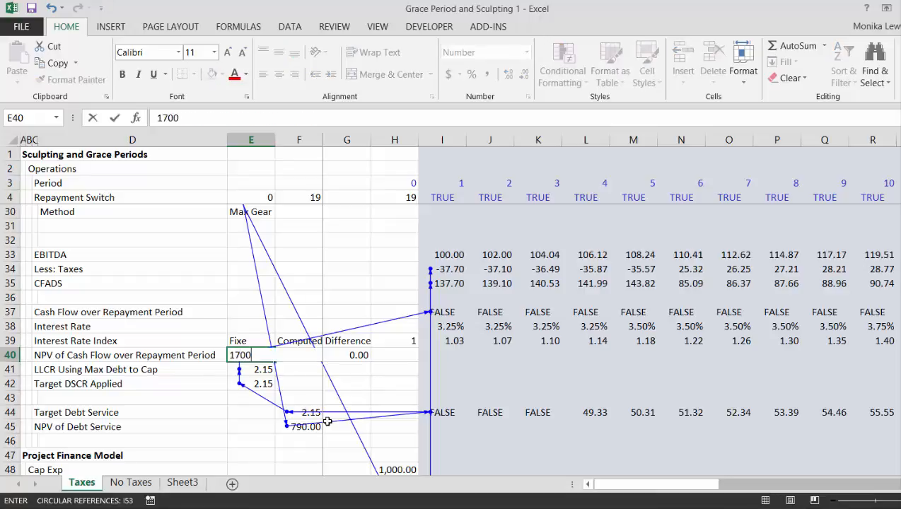
{"action": "key", "text": "Return"}
{"action": "key", "text": "Up"}
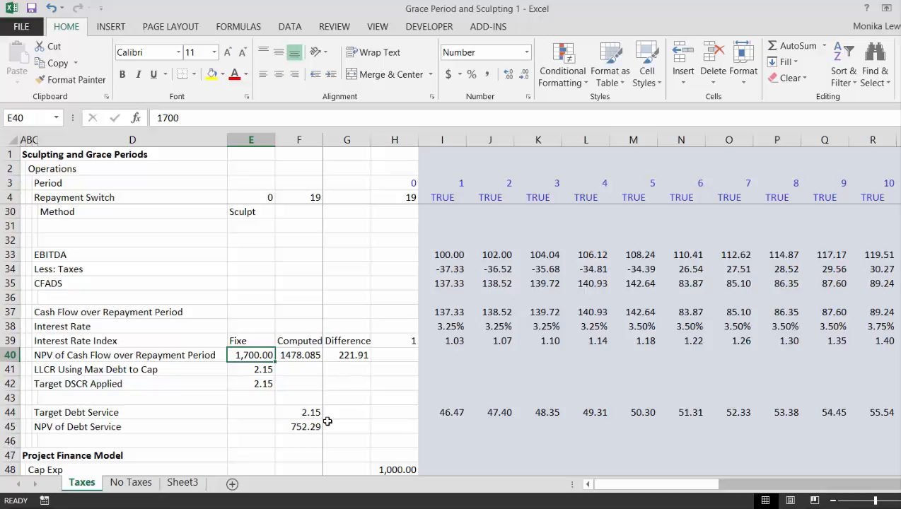
Step: Examine the fixed and computed NPV, their difference, and the debt service rows below them
{"action": "key", "text": "Down"}
{"action": "key", "text": "Down"}
{"action": "key", "text": "Down"}
{"action": "key", "text": "Down"}
{"action": "key", "text": "Down"}
{"action": "key", "text": "Down"}
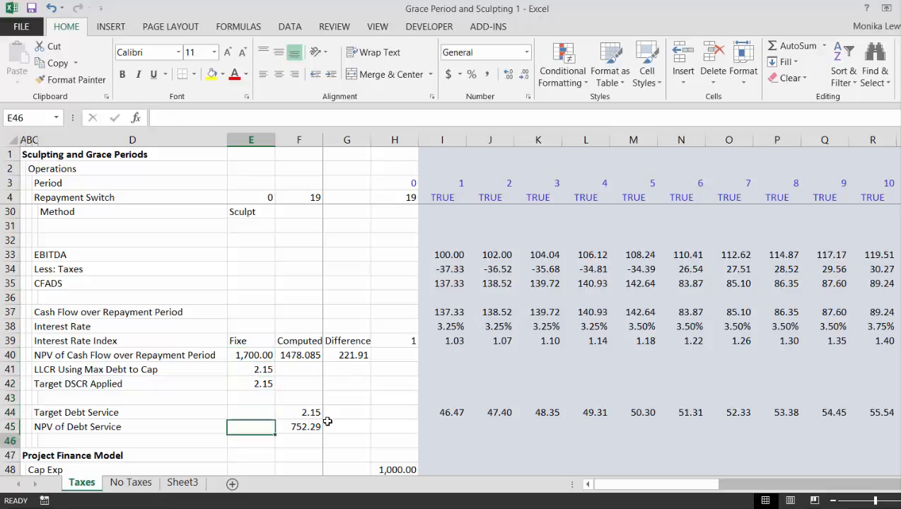
{"action": "key", "text": "Right"}
{"action": "key", "text": "Up"}
{"action": "key", "text": "Up"}
{"action": "key", "text": "Up"}
{"action": "key", "text": "Up"}
{"action": "key", "text": "Up"}
{"action": "key", "text": "Up"}
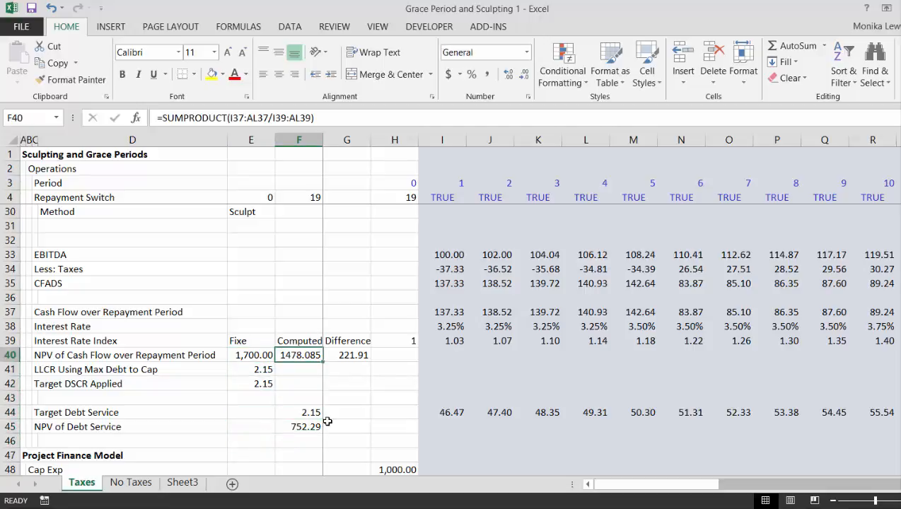
{"action": "key", "text": "Left"}
{"action": "key", "text": "Right"}
{"action": "key", "text": "Right"}
{"action": "key", "text": "Left"}
{"action": "key", "text": "Left"}
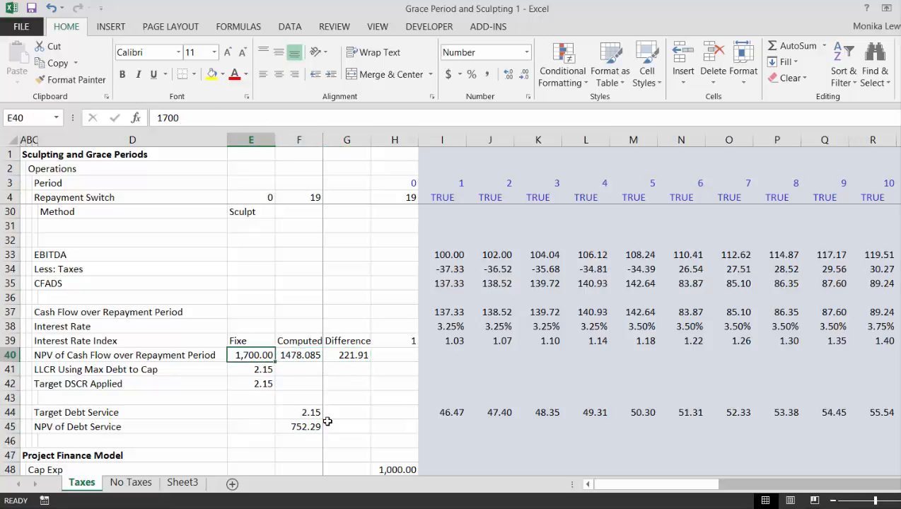
Step: Copy the computed NPV in F40 and select the Fixe cell E40 as its destination
{"action": "key", "text": "Right"}
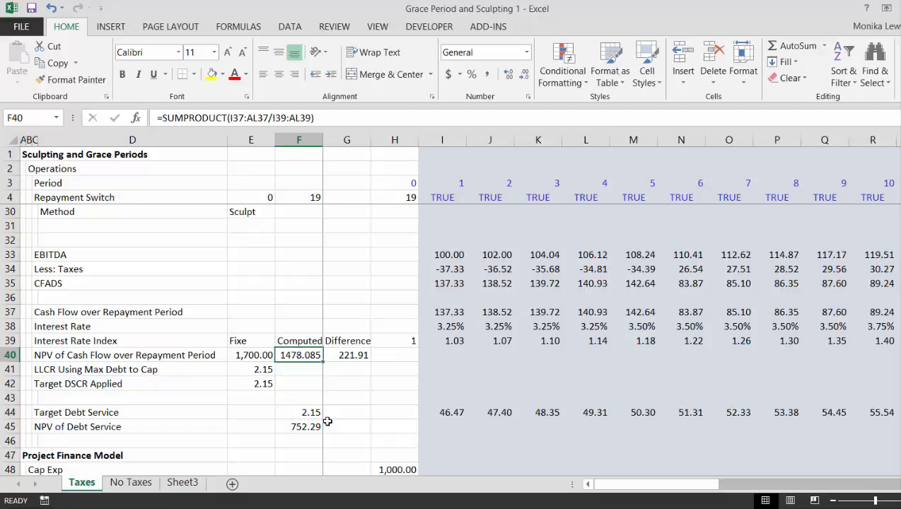
{"action": "key", "text": "Left"}
{"action": "key", "text": "Right"}
{"action": "key", "text": "ctrl+c"}
{"action": "key", "text": "Left"}
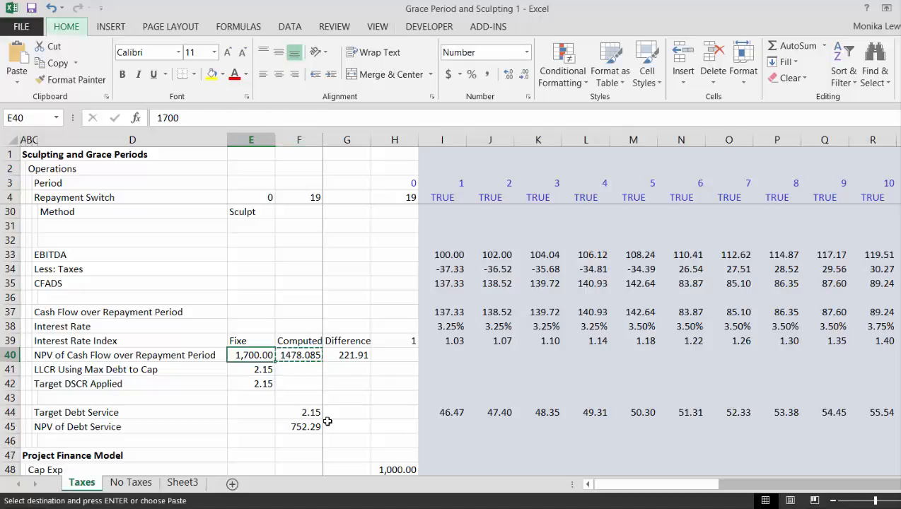
Step: Paste the copied computed NPV of cash flow as a static value into the fixed cell E40
{"action": "key", "text": "ctrl+alt+v"}
{"action": "key", "text": "v"}
{"action": "key", "text": "Return"}
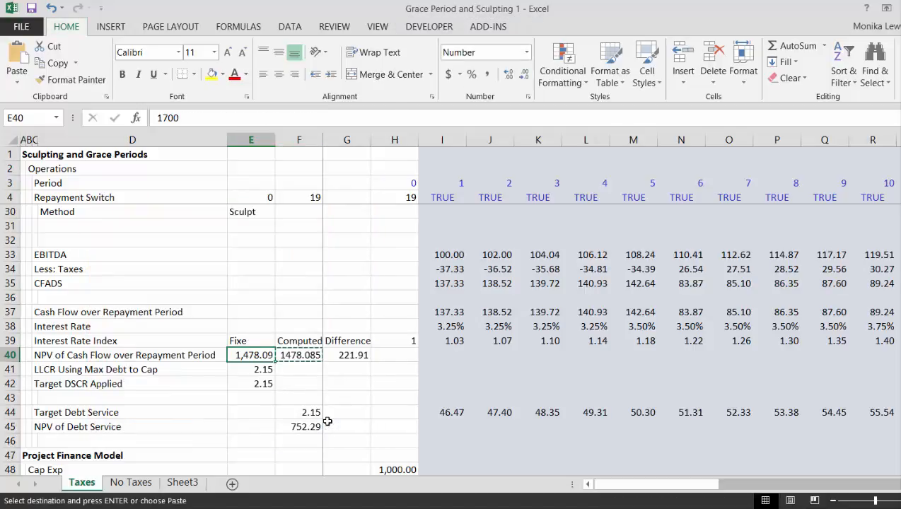
{"action": "key", "text": "Right"}
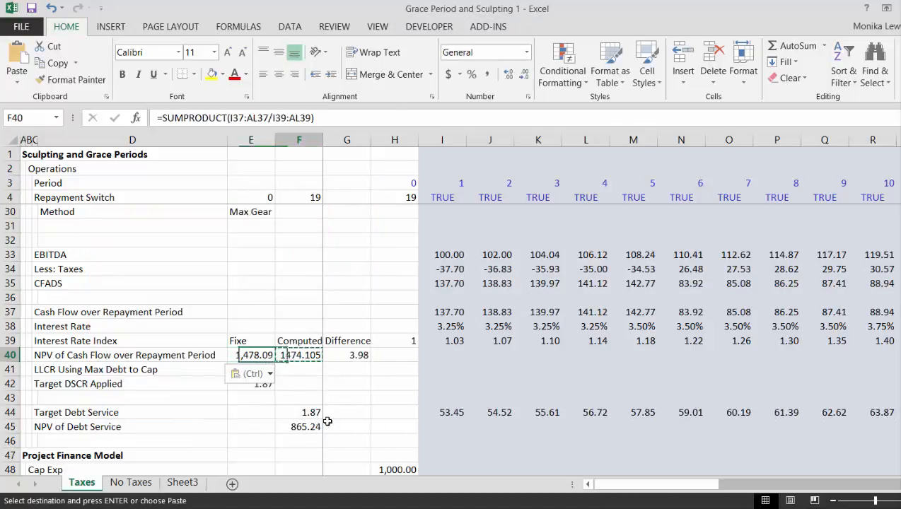
{"action": "key", "text": "Right"}
{"action": "key", "text": "Left"}
{"action": "key", "text": "Escape"}
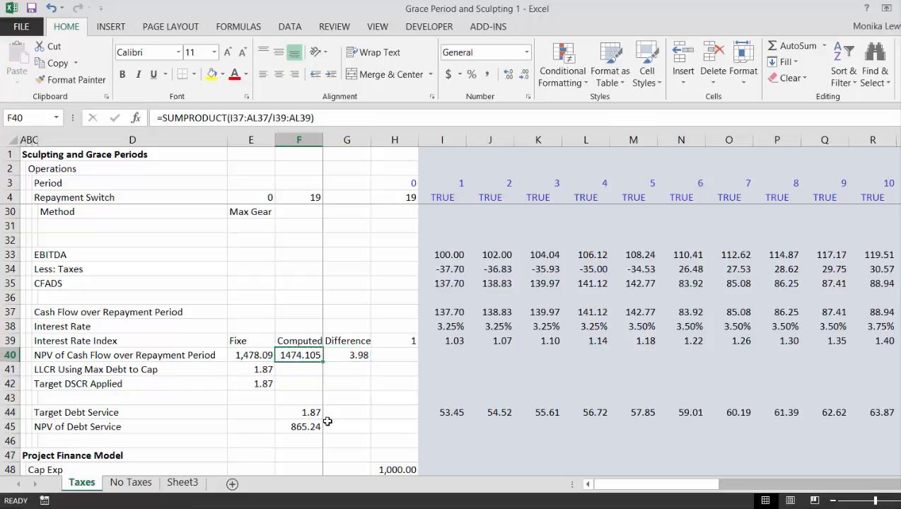
Step: Correct the column heading in E39 to "Fixed"
{"action": "key", "text": "Left"}
{"action": "key", "text": "Right"}
{"action": "key", "text": "Up"}
{"action": "key", "text": "Left"}
{"action": "key", "text": "F2"}
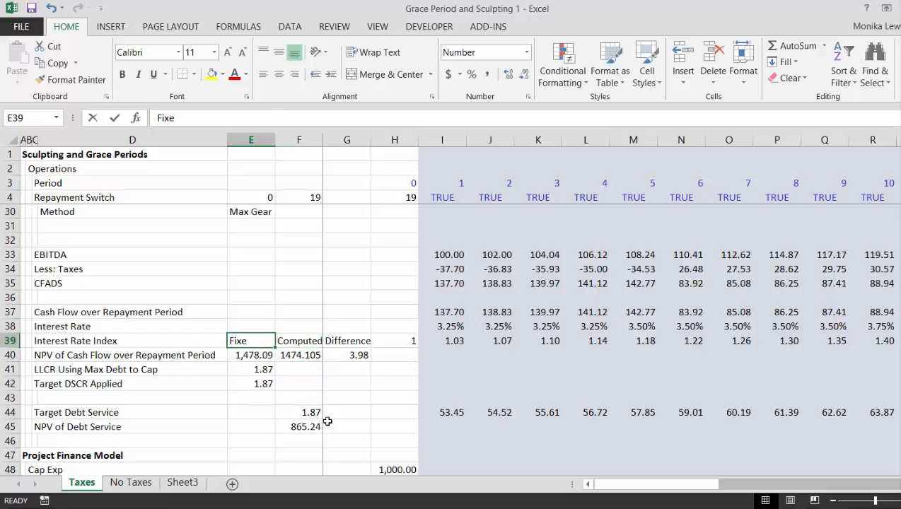
{"action": "type", "text": "d"}
{"action": "key", "text": "Return"}
Step: Create range names for the fixed, computed and difference cells in E39:G40 using the top row labels
{"action": "key", "text": "Up"}
{"action": "key", "text": "shift+Down"}
{"action": "key", "text": "shift+Right"}
{"action": "key", "text": "shift+Right"}
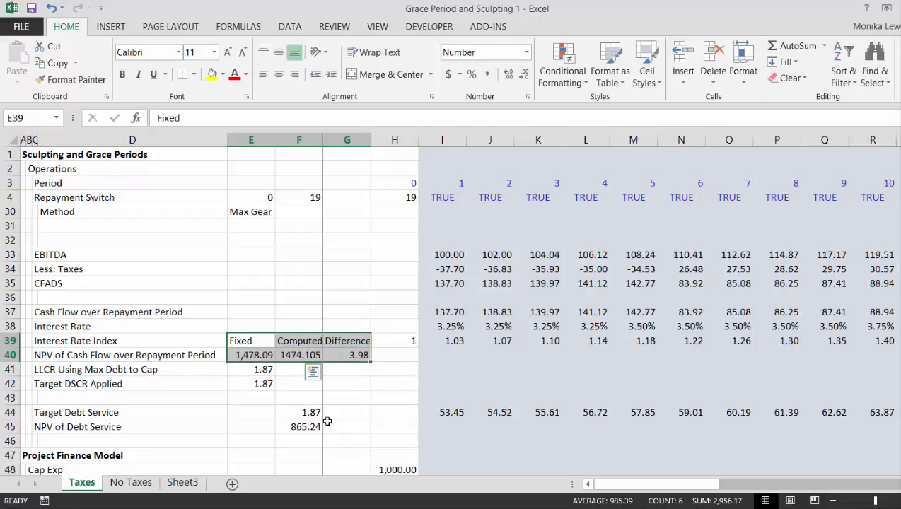
{"action": "key", "text": "ctrl+shift+F3"}
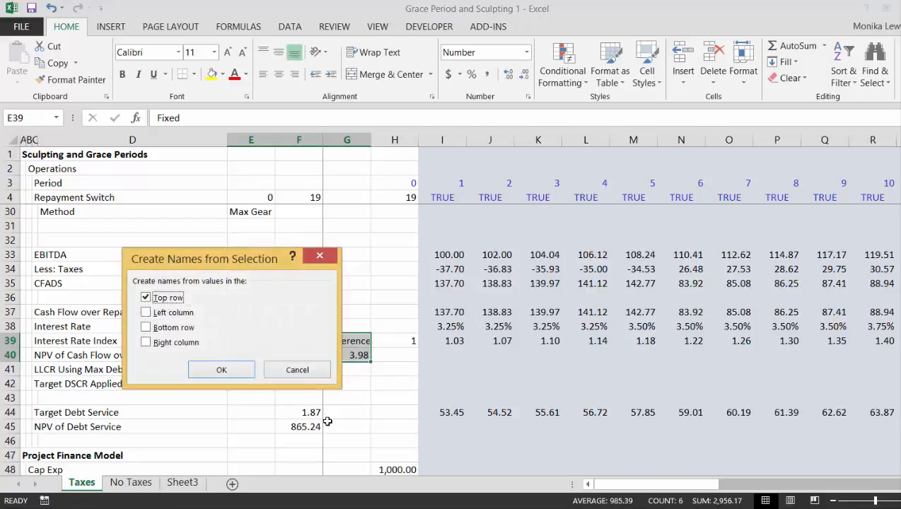
{"action": "key", "text": "Return"}
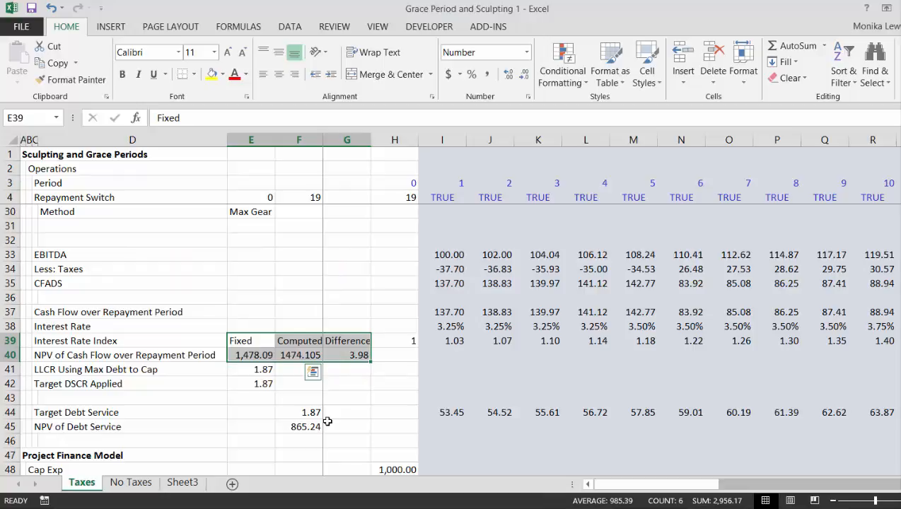
{"action": "key", "text": "shift+BackSpace"}
{"action": "key", "text": "Down"}
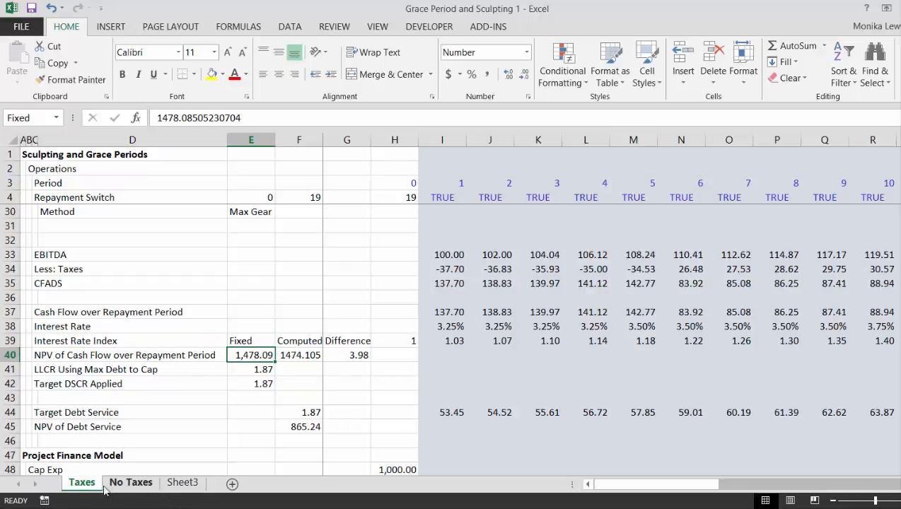
Step: Record an empty macro stored in this workbook and open its code for editing
{"action": "left_click", "coordinate": [44, 500]}
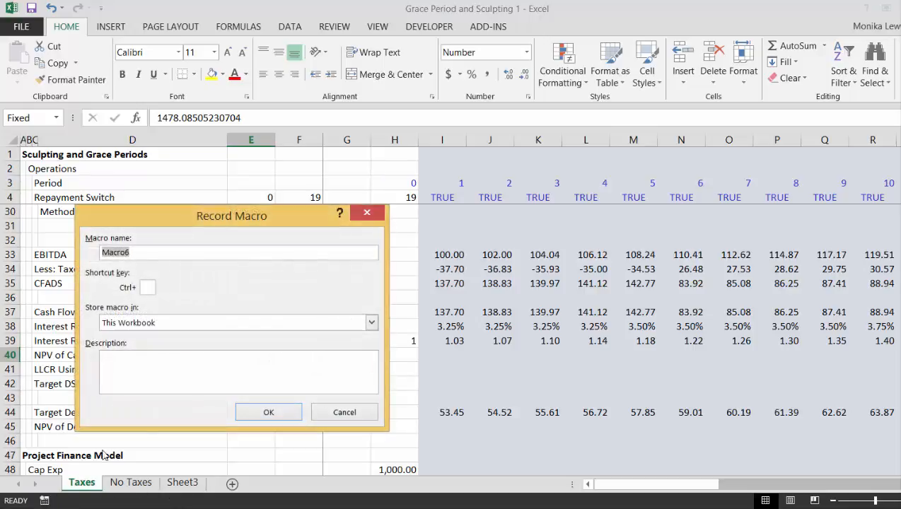
{"action": "left_click", "coordinate": [270, 417]}
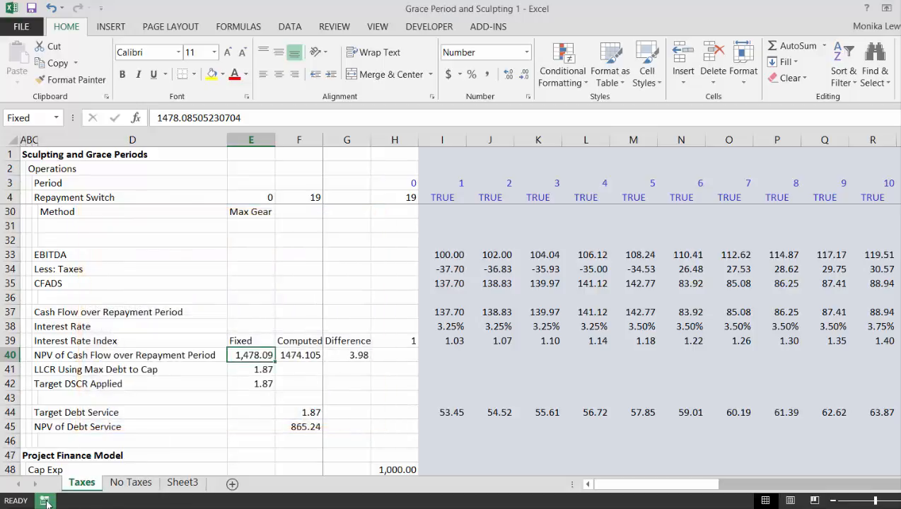
{"action": "left_click", "coordinate": [430, 32]}
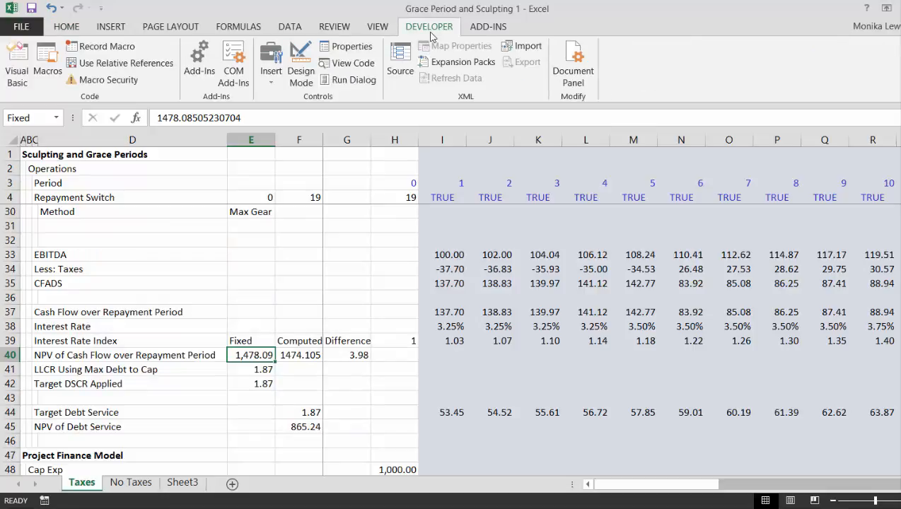
{"action": "left_click", "coordinate": [55, 57]}
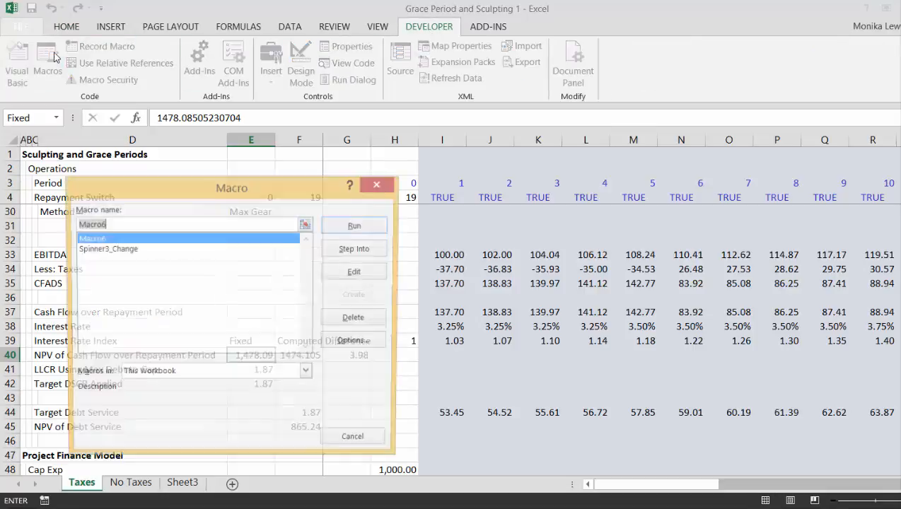
{"action": "left_click", "coordinate": [338, 276]}
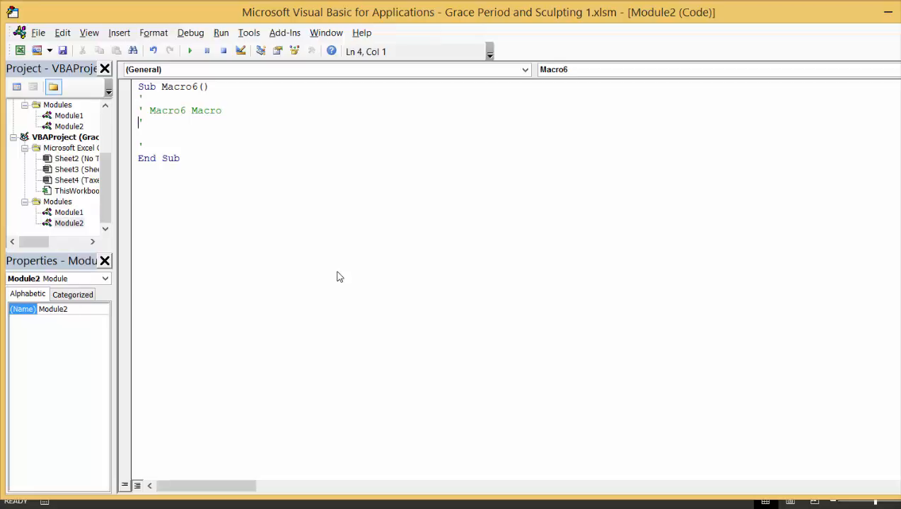
Step: Rename the recorded macro's Sub procedure to copy_paste
{"action": "key", "text": "Down"}
{"action": "key", "text": "Tab"}
{"action": "key", "text": "Up"}
{"action": "key", "text": "Up"}
{"action": "key", "text": "Up"}
{"action": "key", "text": "Up"}
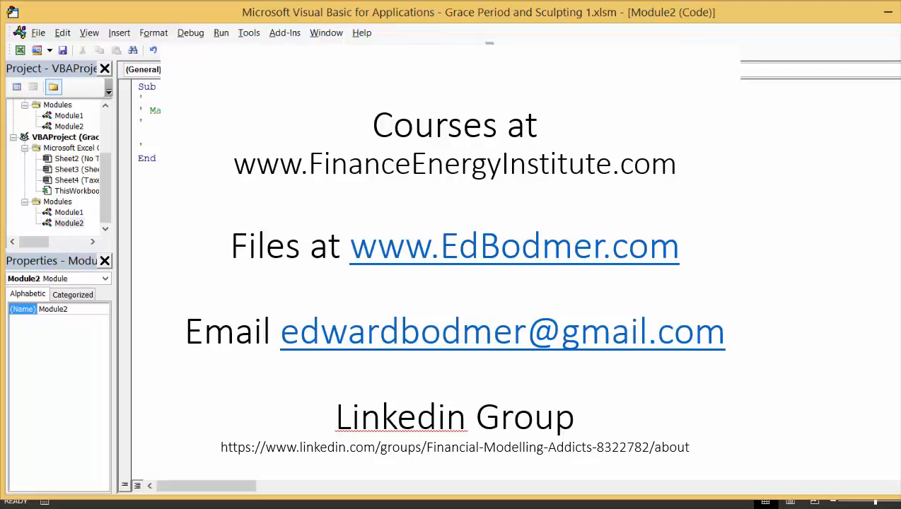
{"action": "type", "text": "copy"}
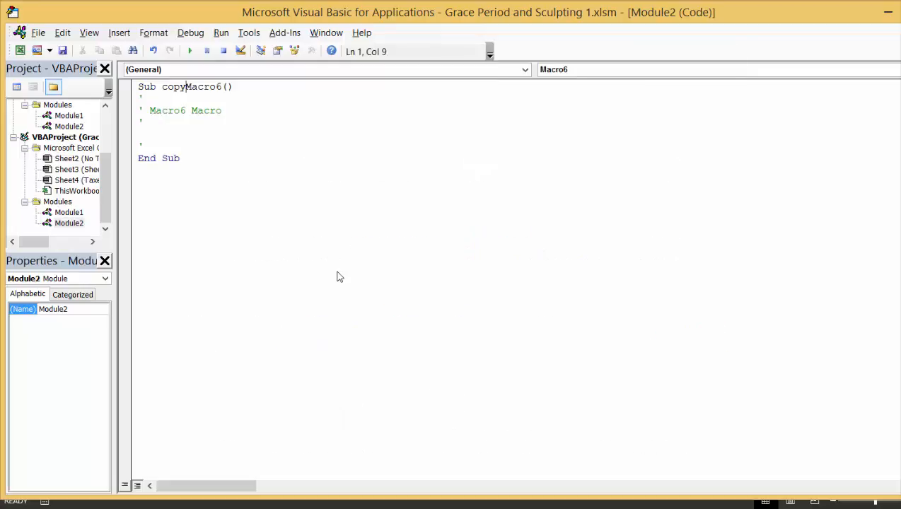
{"action": "type", "text": "_pase"}
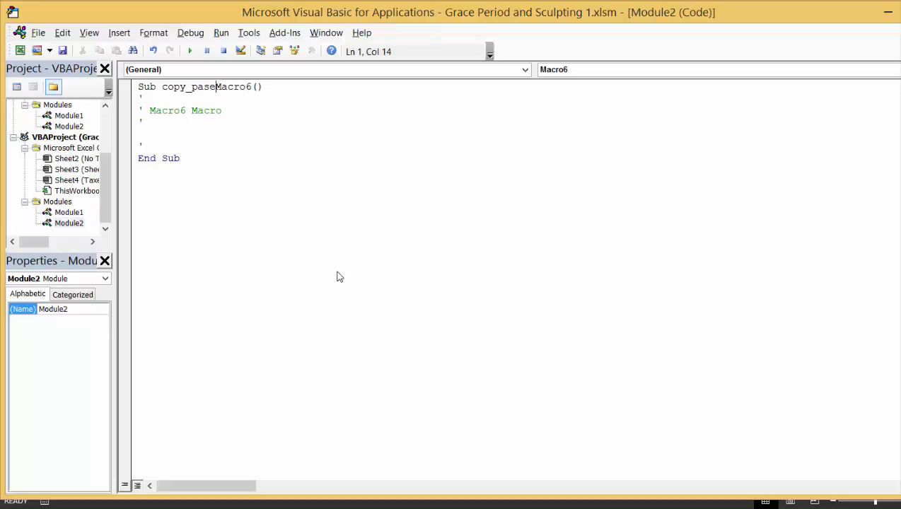
{"action": "key", "text": "Delete"}
{"action": "key", "text": "Delete"}
{"action": "key", "text": "Delete"}
{"action": "key", "text": "Delete"}
{"action": "key", "text": "Delete"}
{"action": "key", "text": "Delete"}
{"action": "key", "text": "BackSpace"}
{"action": "type", "text": "te"}
Step: Delete the macro name comment text below the copy_paste Sub line
{"action": "key", "text": "Down"}
{"action": "key", "text": "Down"}
{"action": "key", "text": "Down"}
{"action": "key", "text": "Down"}
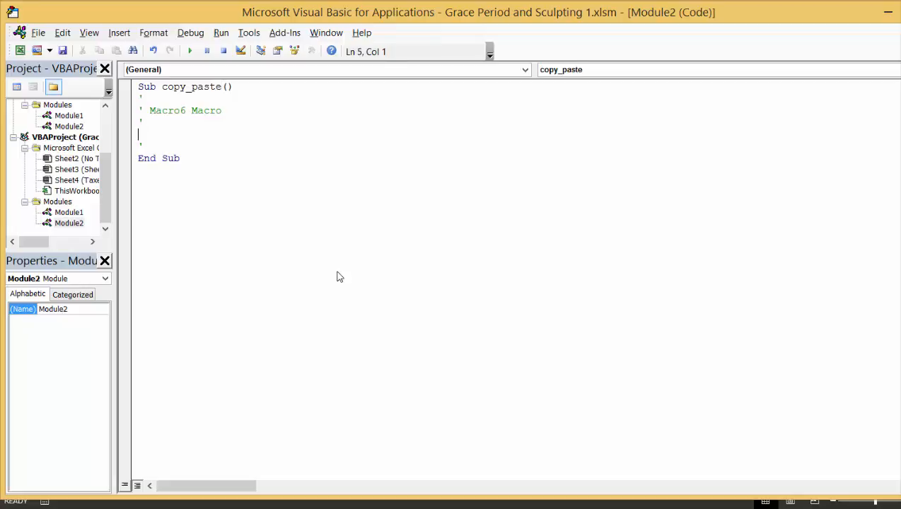
{"action": "key", "text": "Up"}
{"action": "key", "text": "Up"}
{"action": "key", "text": "BackSpace"}
{"action": "key", "text": "BackSpace"}
{"action": "key", "text": "BackSpace"}
{"action": "key", "text": "BackSpace"}
{"action": "key", "text": "BackSpace"}
{"action": "key", "text": "BackSpace"}
{"action": "key", "text": "BackSpace"}
{"action": "key", "text": "BackSpace"}
{"action": "key", "text": "BackSpace"}
{"action": "key", "text": "BackSpace"}
{"action": "key", "text": "BackSpace"}
{"action": "key", "text": "BackSpace"}
{"action": "key", "text": "BackSpace"}
{"action": "key", "text": "BackSpace"}
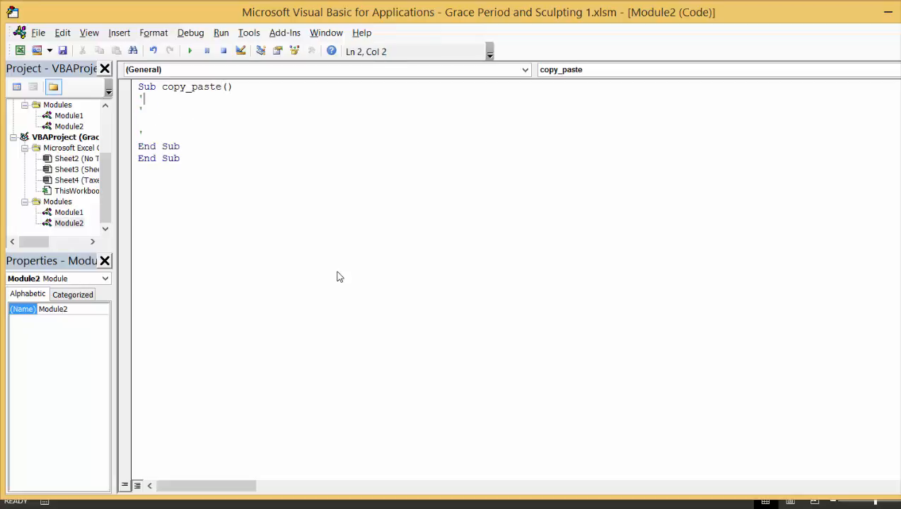
Step: Add the statement Range("fixed") = Range("computed") to the body of copy_paste
{"action": "key", "text": "Down"}
{"action": "key", "text": "Return"}
{"action": "key", "text": "Return"}
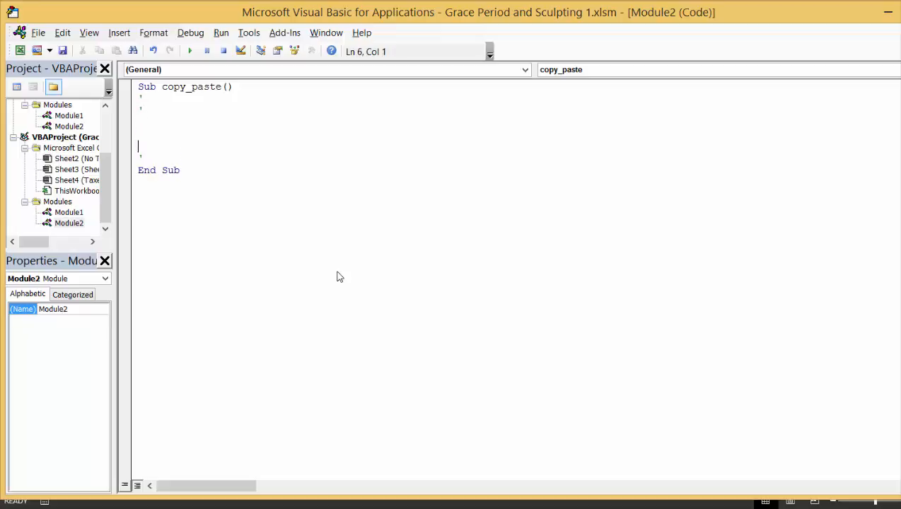
{"action": "key", "text": "Up"}
{"action": "key", "text": "Up"}
{"action": "key", "text": "Down"}
{"action": "type", "text": "range(\"fea"}
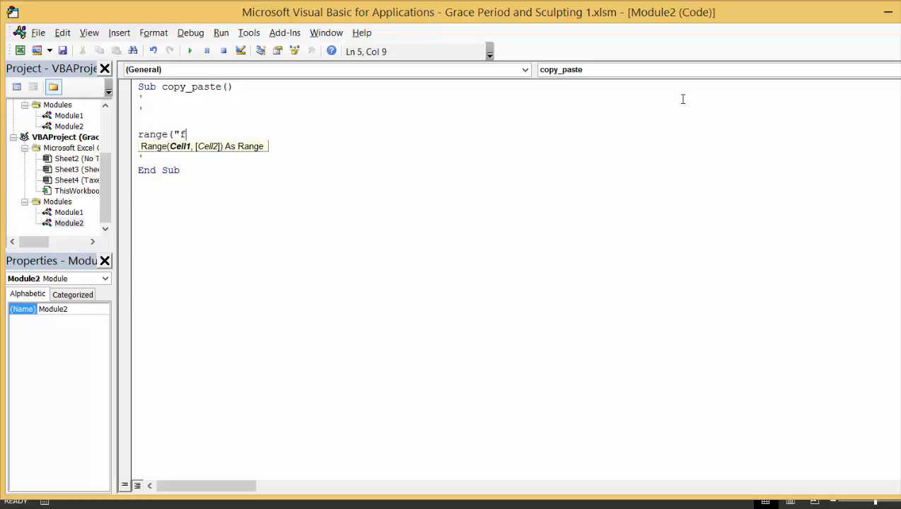
{"action": "key", "text": "BackSpace"}
{"action": "key", "text": "BackSpace"}
{"action": "type", "text": "ixed\") = ra"}
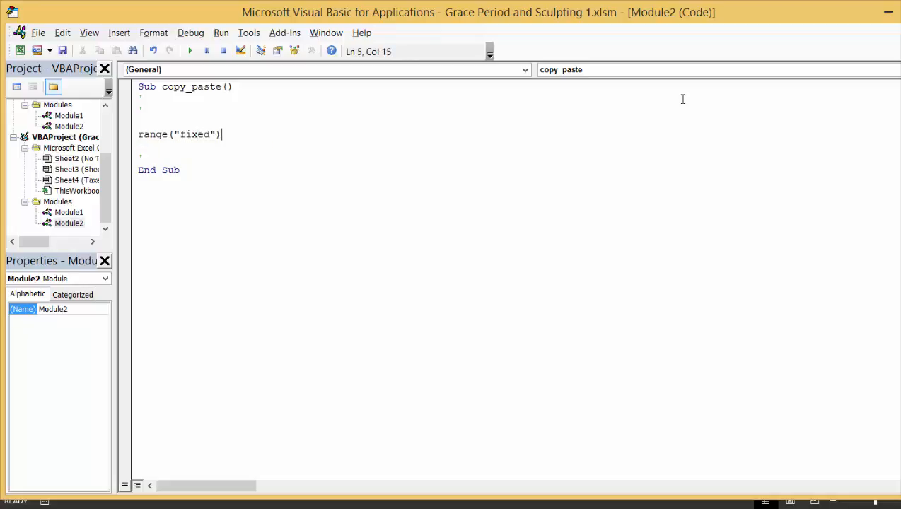
{"action": "type", "text": "nge"}
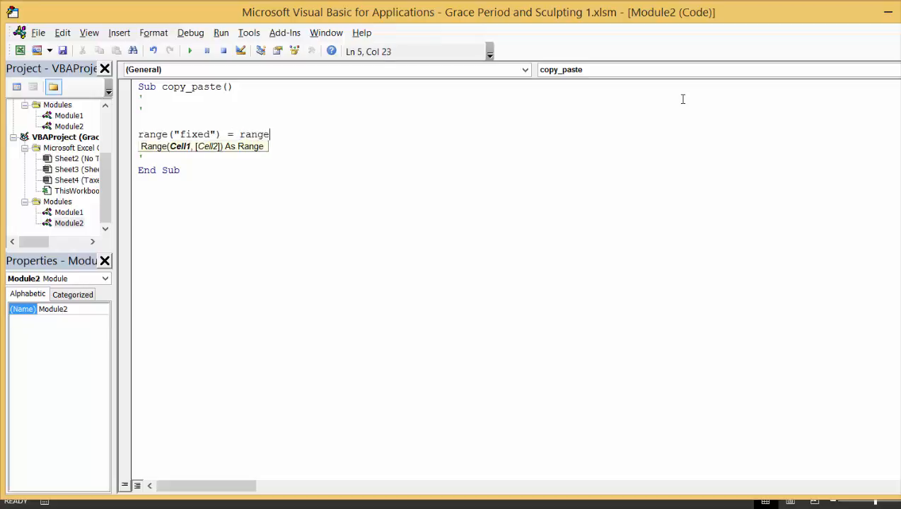
{"action": "type", "text": "(\"comp"}
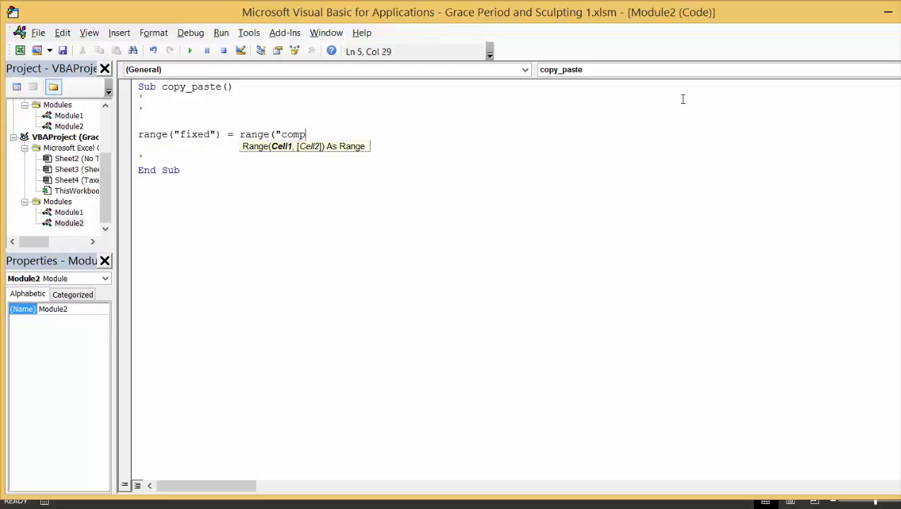
{"action": "type", "text": "uted"}
{"action": "type", "text": ")"}
{"action": "key", "text": "Return"}
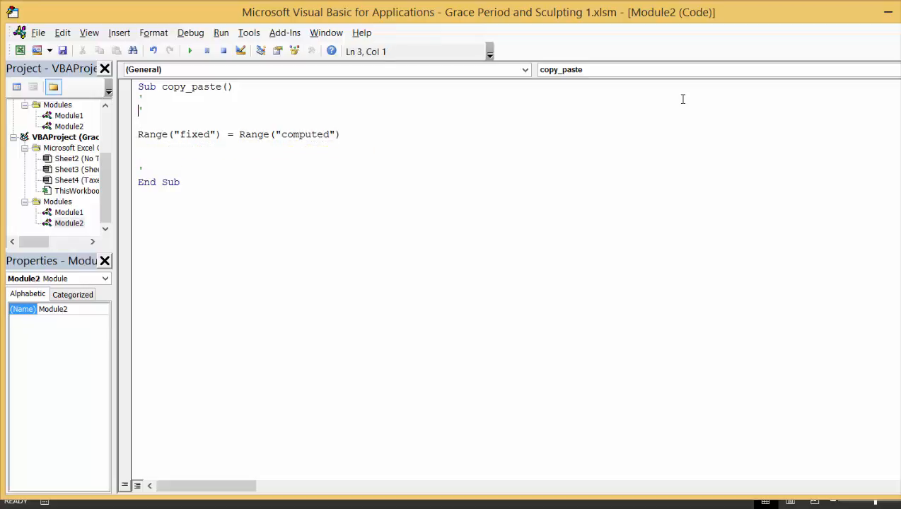
Step: Wrap the indented range assignment in a loop from While Range("difference") <> 0 to Wend
{"action": "key", "text": "Return"}
{"action": "key", "text": "Return"}
{"action": "key", "text": "Up"}
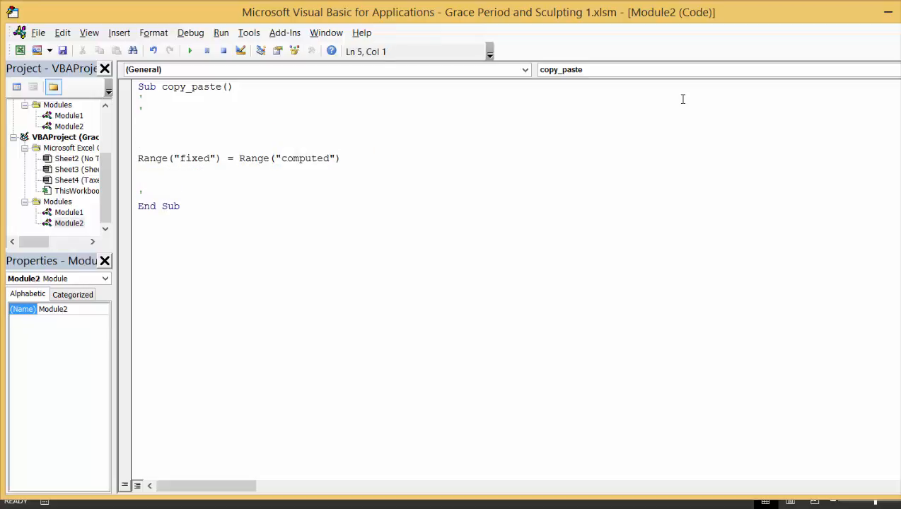
{"action": "type", "text": "while range("}
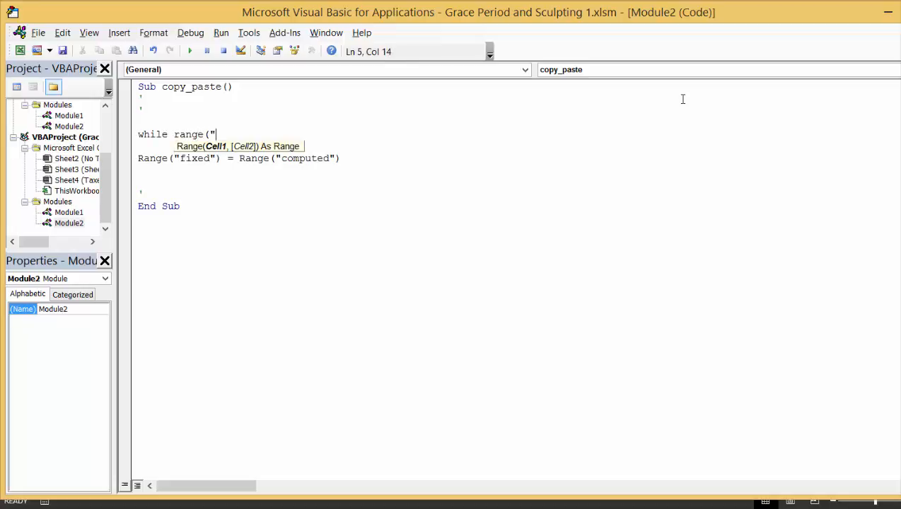
{"action": "type", "text": "\"difference\")"}
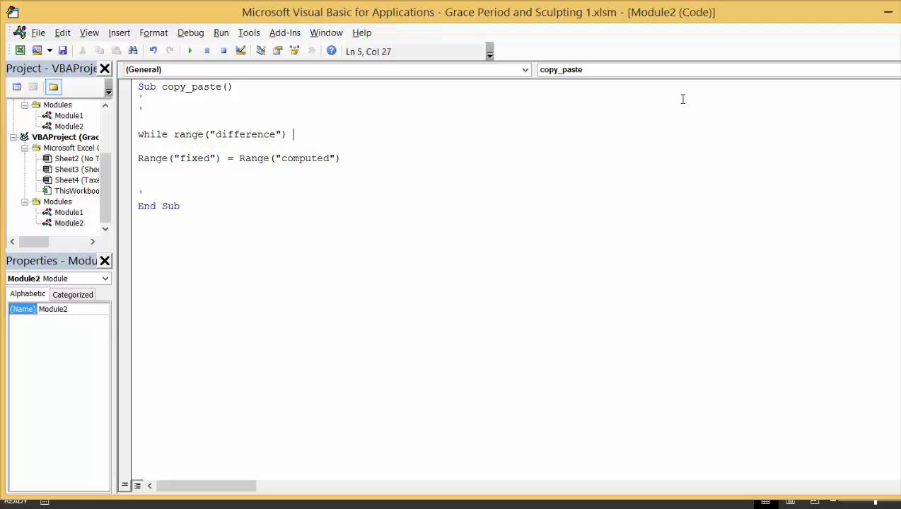
{"action": "key", "text": "Down"}
{"action": "key", "text": "Down"}
{"action": "key", "text": "Down"}
{"action": "type", "text": "we"}
{"action": "key", "text": "Tab"}
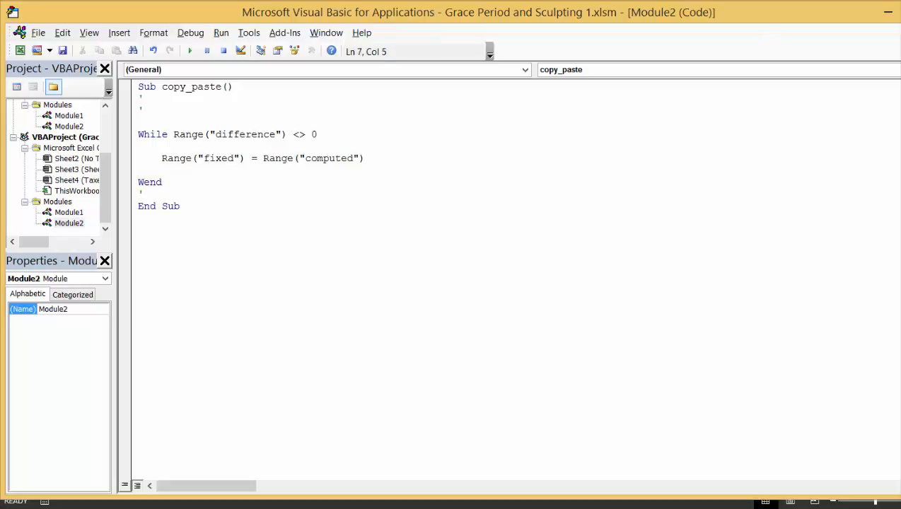
Step: Return to the Excel sheet and add a form button over cell E37 with the copy_paste macro assigned
{"action": "left_click", "coordinate": [888, 15]}
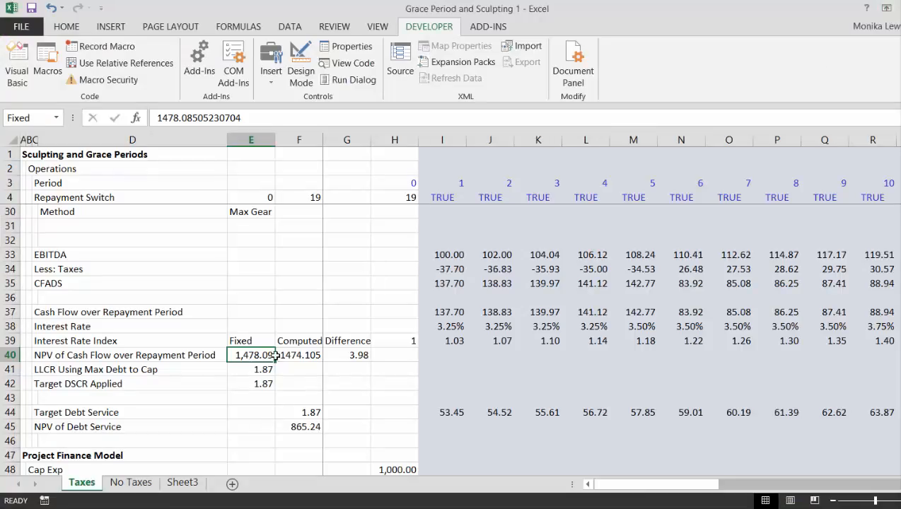
{"action": "left_click", "coordinate": [349, 315]}
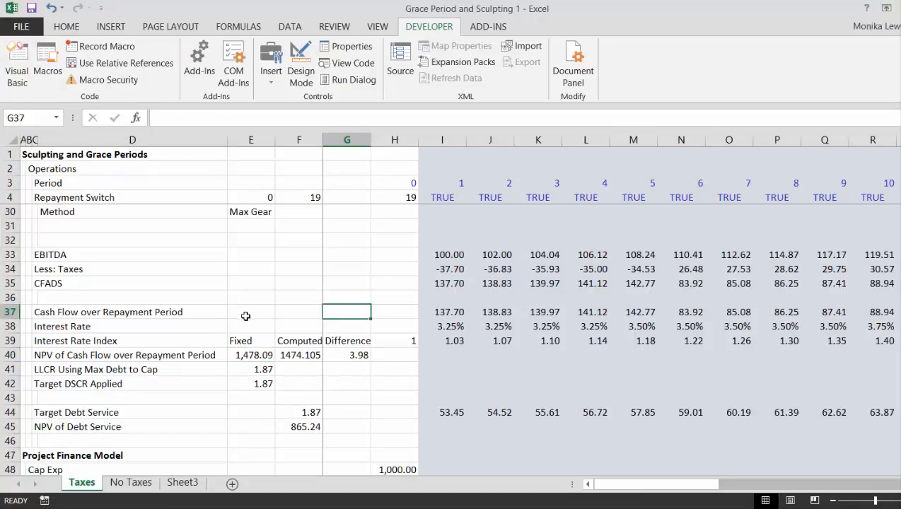
{"action": "left_click", "coordinate": [246, 316]}
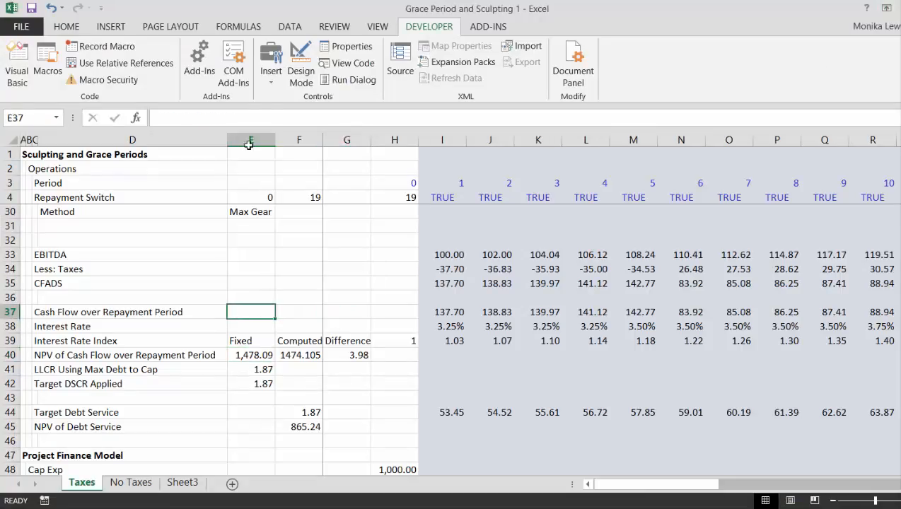
{"action": "left_click", "coordinate": [271, 71]}
{"action": "left_click", "coordinate": [264, 117]}
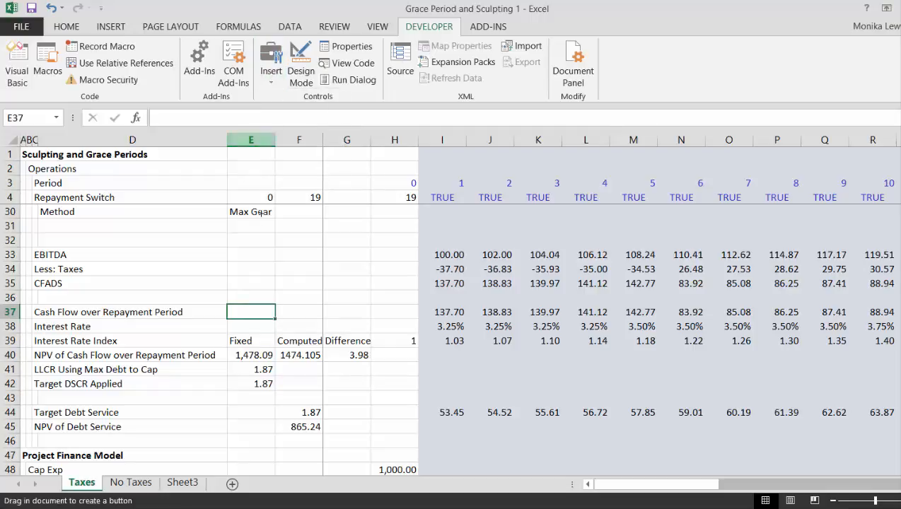
{"action": "left_click_drag", "start_coordinate": [231, 305], "coordinate": [274, 321]}
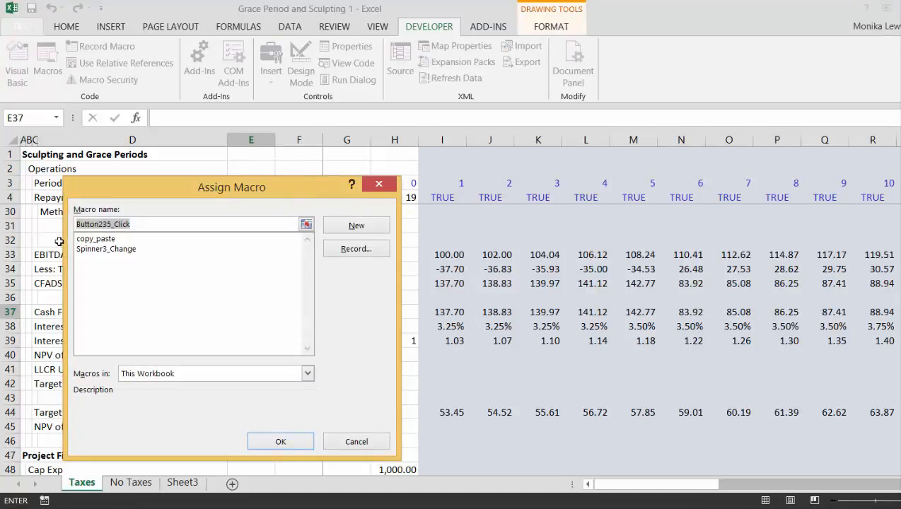
{"action": "left_click", "coordinate": [85, 241]}
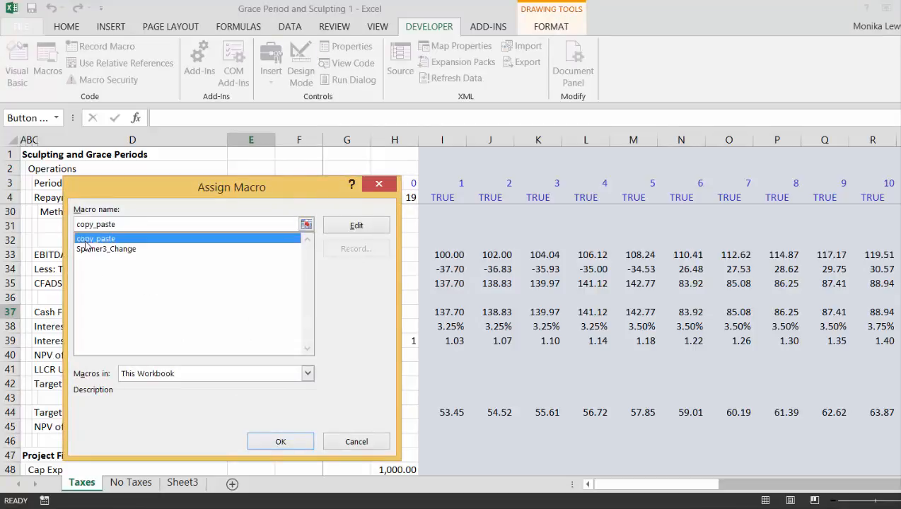
{"action": "left_click", "coordinate": [280, 441]}
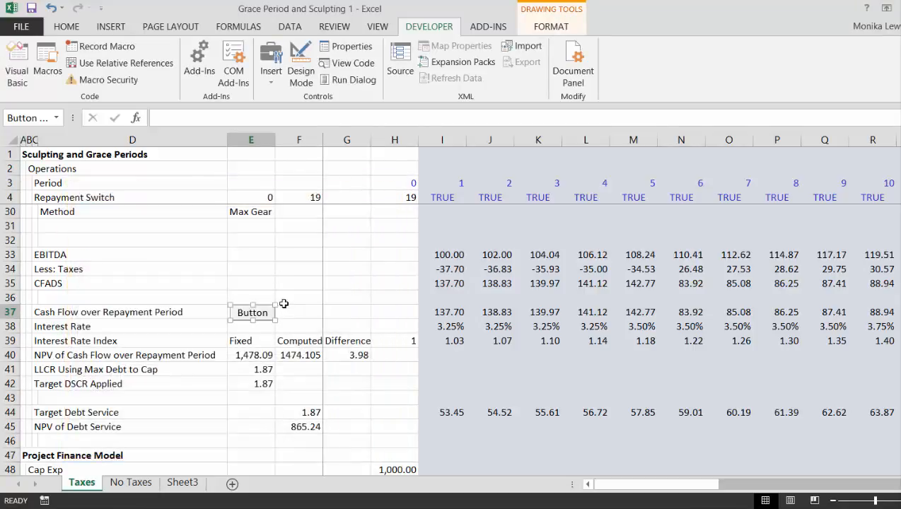
Step: Deselect the new form button and run its copy_paste macro to equalise the fixed and computed NPV of cash flow
{"action": "left_click", "coordinate": [292, 275]}
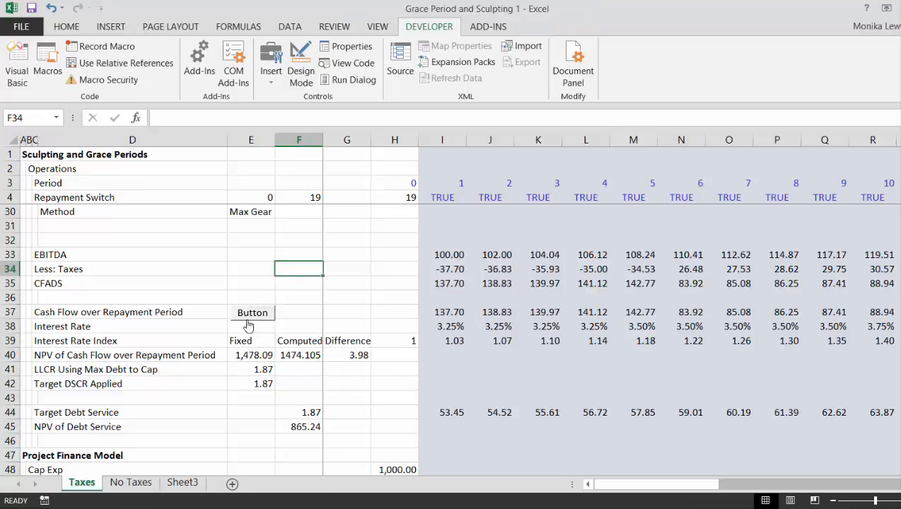
{"action": "left_click", "coordinate": [253, 320]}
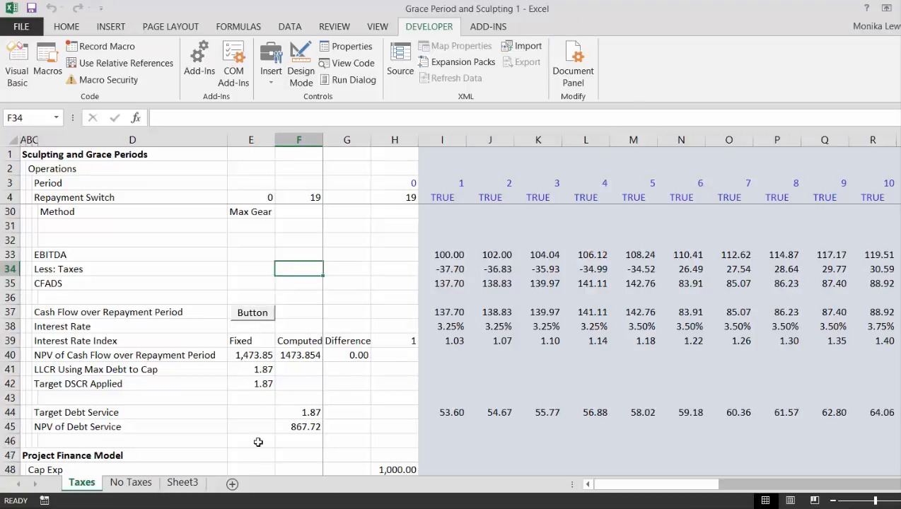
Step: Examine the debt schedule, profit and loss, equity return and the cash flow versus debt service chart on the Taxes sheet
{"action": "left_click", "coordinate": [277, 397]}
{"action": "key", "text": "Down"}
{"action": "key", "text": "Down"}
{"action": "key", "text": "Down"}
{"action": "key", "text": "Down"}
{"action": "key", "text": "Down"}
{"action": "key", "text": "Down"}
{"action": "key", "text": "Down"}
{"action": "key", "text": "Down"}
{"action": "key", "text": "Down"}
{"action": "key", "text": "Down"}
{"action": "key", "text": "Down"}
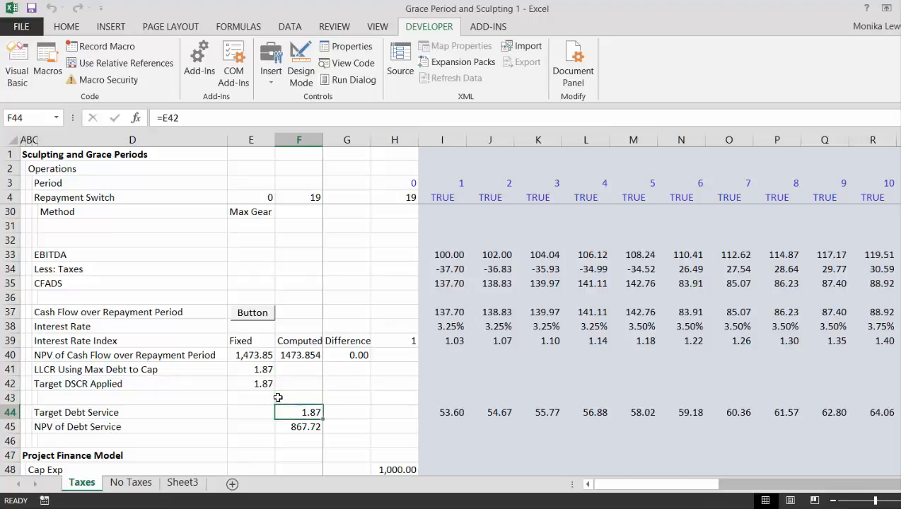
{"action": "key", "text": "Down"}
{"action": "key", "text": "Down"}
{"action": "key", "text": "Down"}
{"action": "key", "text": "Down"}
{"action": "key", "text": "Down"}
{"action": "key", "text": "Down"}
{"action": "key", "text": "Down"}
{"action": "key", "text": "Down"}
{"action": "key", "text": "Down"}
{"action": "key", "text": "Down"}
{"action": "key", "text": "Down"}
{"action": "key", "text": "Down"}
{"action": "key", "text": "Down"}
{"action": "key", "text": "Down"}
{"action": "key", "text": "Down"}
{"action": "key", "text": "Down"}
{"action": "key", "text": "Down"}
{"action": "key", "text": "Down"}
{"action": "key", "text": "Down"}
{"action": "key", "text": "Down"}
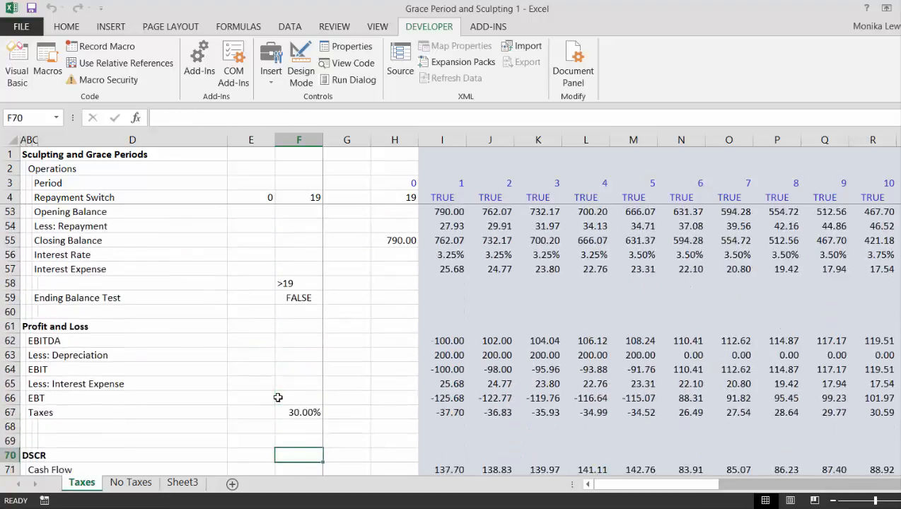
{"action": "key", "text": "Down"}
{"action": "key", "text": "Down"}
{"action": "key", "text": "Down"}
{"action": "key", "text": "Down"}
{"action": "key", "text": "Down"}
{"action": "key", "text": "Down"}
{"action": "key", "text": "Down"}
{"action": "key", "text": "Down"}
{"action": "key", "text": "Down"}
{"action": "key", "text": "Up"}
{"action": "key", "text": "Up"}
{"action": "key", "text": "Up"}
{"action": "key", "text": "Up"}
{"action": "key", "text": "Up"}
{"action": "key", "text": "Up"}
{"action": "key", "text": "Up"}
{"action": "key", "text": "Up"}
{"action": "key", "text": "Up"}
{"action": "key", "text": "Up"}
{"action": "key", "text": "Up"}
{"action": "key", "text": "Up"}
{"action": "key", "text": "Up"}
{"action": "key", "text": "Up"}
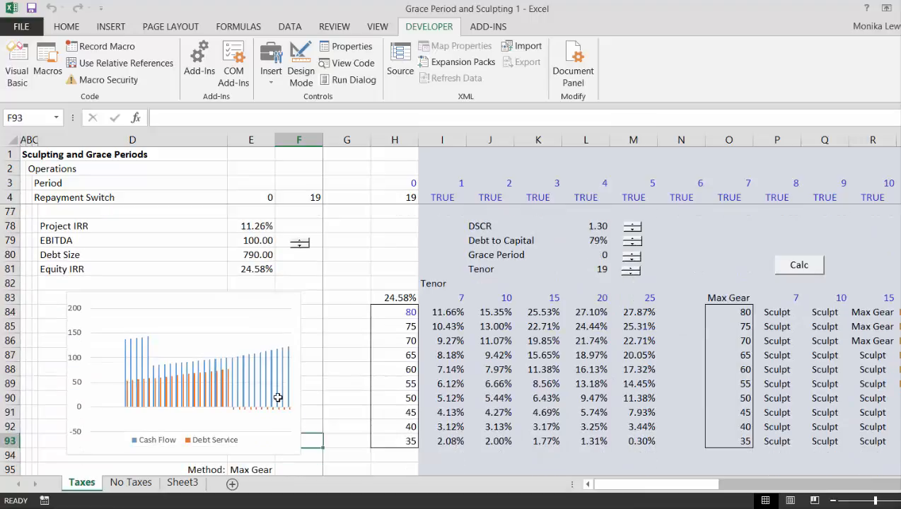
{"action": "key", "text": "Up"}
{"action": "key", "text": "Up"}
{"action": "key", "text": "Up"}
{"action": "key", "text": "Up"}
{"action": "key", "text": "Up"}
{"action": "key", "text": "Up"}
{"action": "key", "text": "Up"}
{"action": "key", "text": "Up"}
{"action": "key", "text": "Up"}
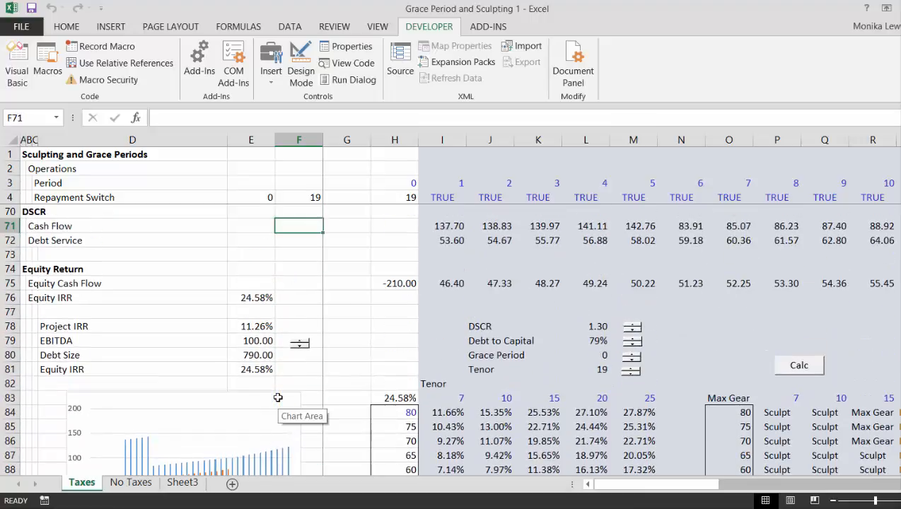
{"action": "key", "text": "Down"}
{"action": "key", "text": "Down"}
{"action": "key", "text": "Down"}
{"action": "key", "text": "Down"}
{"action": "key", "text": "Down"}
{"action": "key", "text": "Down"}
{"action": "key", "text": "Down"}
{"action": "key", "text": "Down"}
{"action": "key", "text": "Down"}
{"action": "key", "text": "Down"}
{"action": "key", "text": "Down"}
{"action": "key", "text": "Down"}
{"action": "key", "text": "Down"}
{"action": "key", "text": "Down"}
{"action": "key", "text": "Down"}
{"action": "key", "text": "Down"}
{"action": "key", "text": "Down"}
{"action": "key", "text": "Down"}
{"action": "key", "text": "Down"}
{"action": "key", "text": "Down"}
{"action": "key", "text": "Down"}
{"action": "key", "text": "Down"}
{"action": "key", "text": "Down"}
{"action": "key", "text": "Down"}
{"action": "key", "text": "Down"}
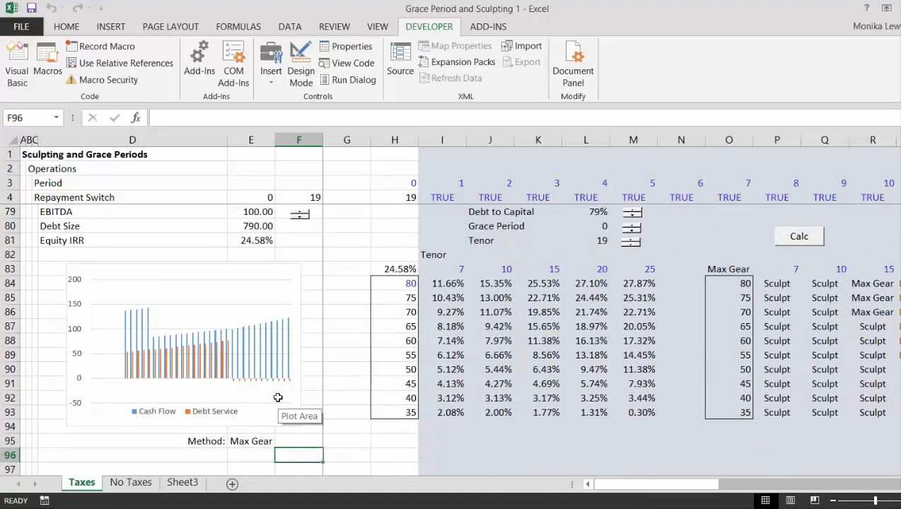
{"action": "key", "text": "Up"}
{"action": "key", "text": "Up"}
{"action": "key", "text": "Up"}
{"action": "key", "text": "Up"}
{"action": "key", "text": "Up"}
{"action": "key", "text": "Up"}
{"action": "key", "text": "Up"}
{"action": "key", "text": "Up"}
{"action": "key", "text": "Up"}
{"action": "key", "text": "Up"}
{"action": "key", "text": "Up"}
{"action": "key", "text": "Up"}
{"action": "key", "text": "Up"}
{"action": "key", "text": "Up"}
{"action": "key", "text": "Up"}
{"action": "key", "text": "Up"}
{"action": "key", "text": "Up"}
{"action": "key", "text": "Up"}
{"action": "key", "text": "Up"}
{"action": "key", "text": "Up"}
{"action": "key", "text": "Up"}
{"action": "key", "text": "Up"}
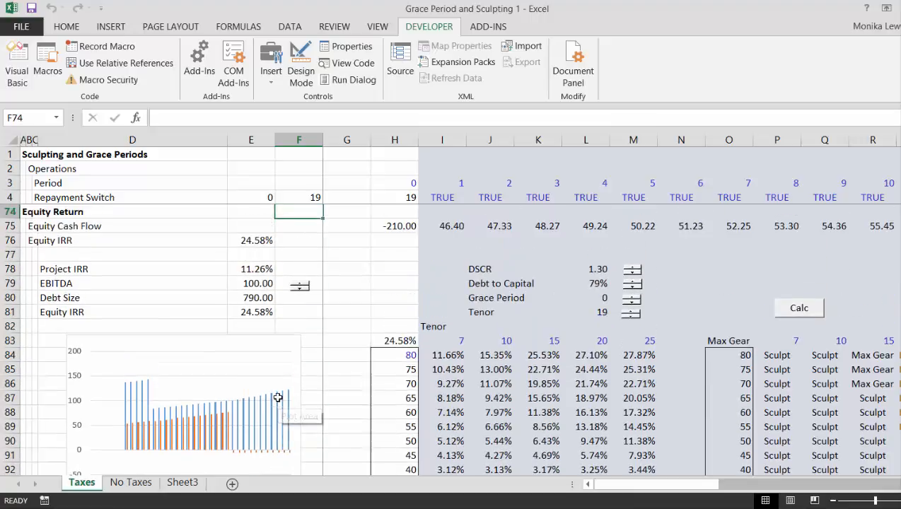
Step: Assign the copy_paste macro to the EBITDA spinner in row 79 and deselect the spinner
{"action": "right_click", "coordinate": [295, 292]}
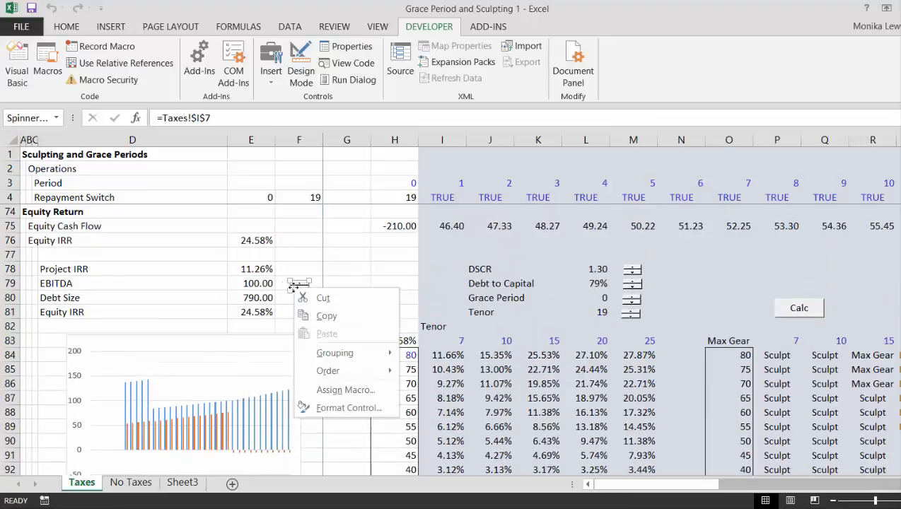
{"action": "left_click", "coordinate": [329, 391]}
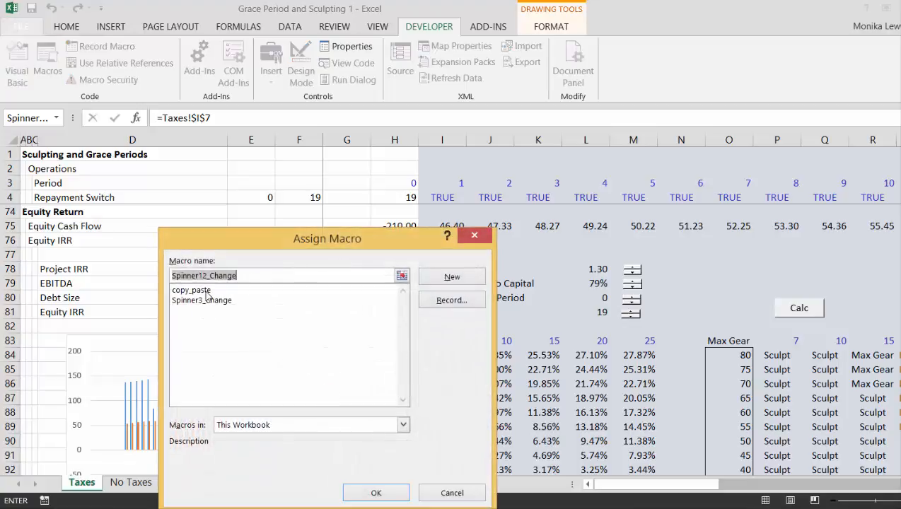
{"action": "left_click", "coordinate": [206, 291]}
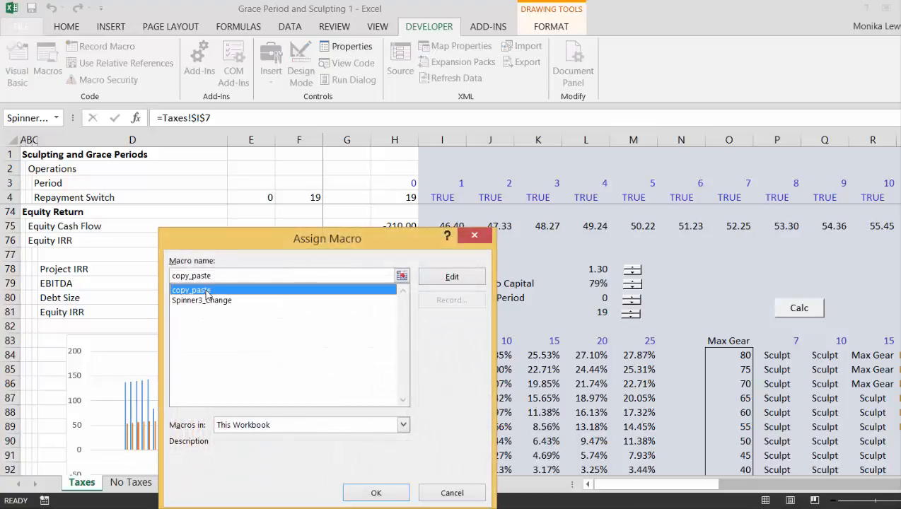
{"action": "left_click", "coordinate": [353, 493]}
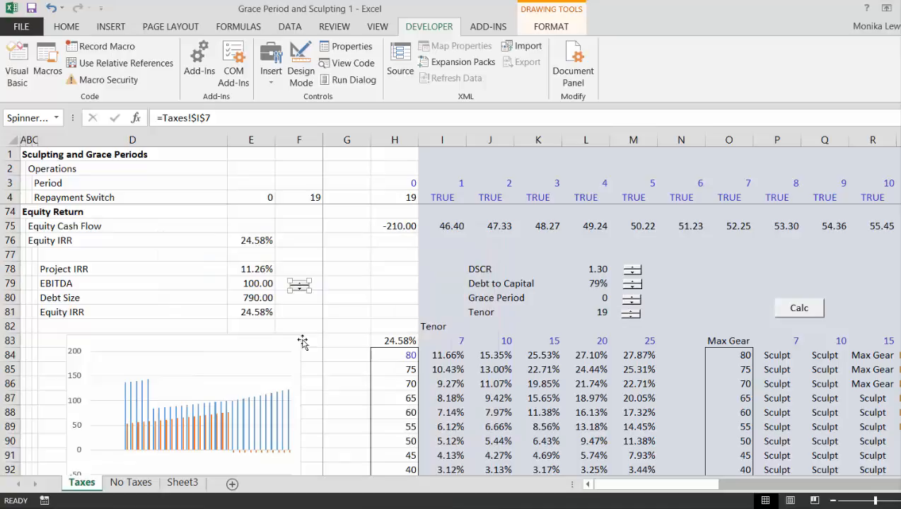
{"action": "left_click", "coordinate": [348, 300]}
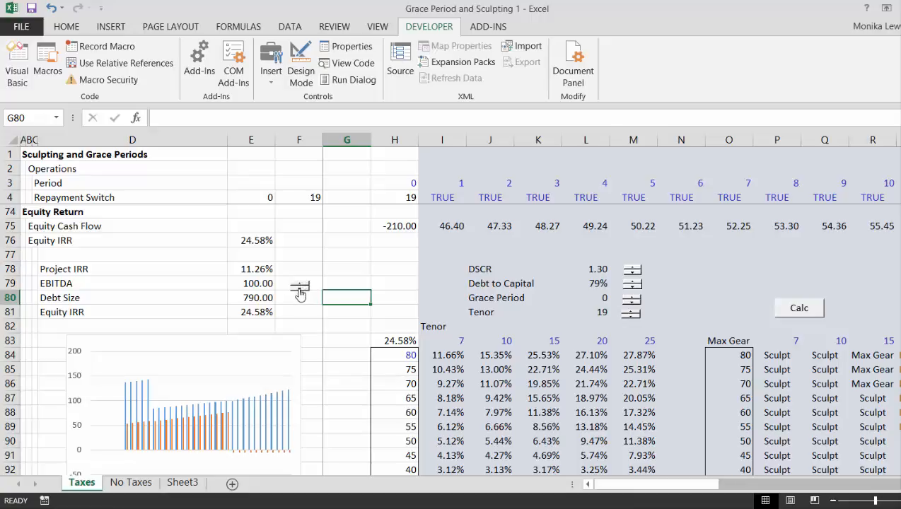
Step: Test the EBITDA spinner by stepping EBITDA down to 90, back up to 100 and down again to 90
{"action": "left_click", "coordinate": [299, 289]}
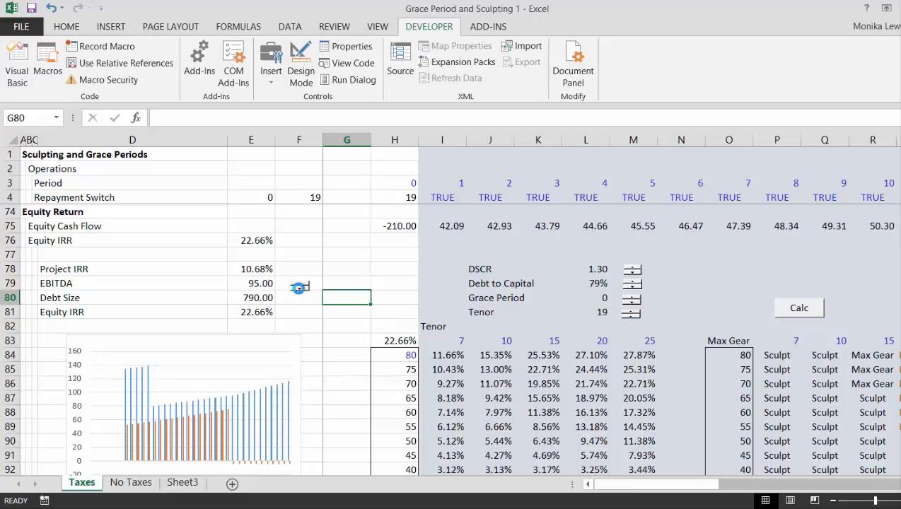
{"action": "left_click", "coordinate": [299, 288]}
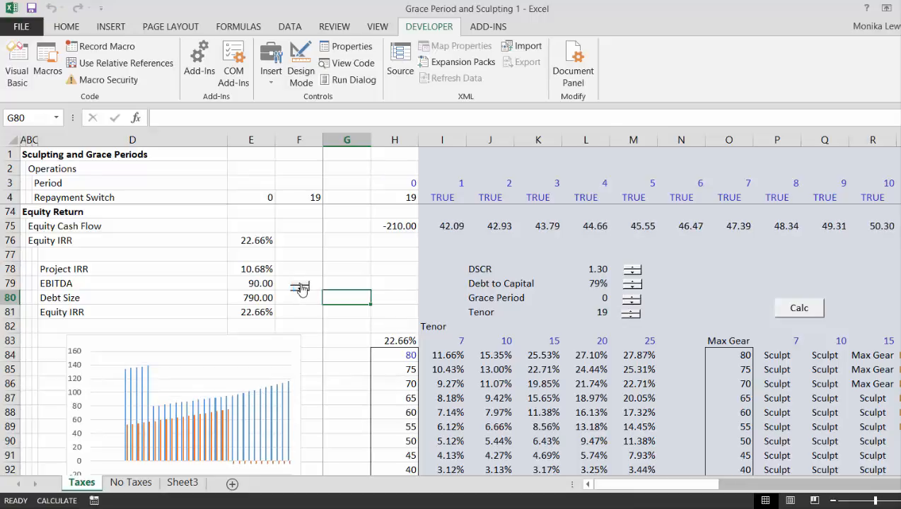
{"action": "left_click", "coordinate": [300, 286]}
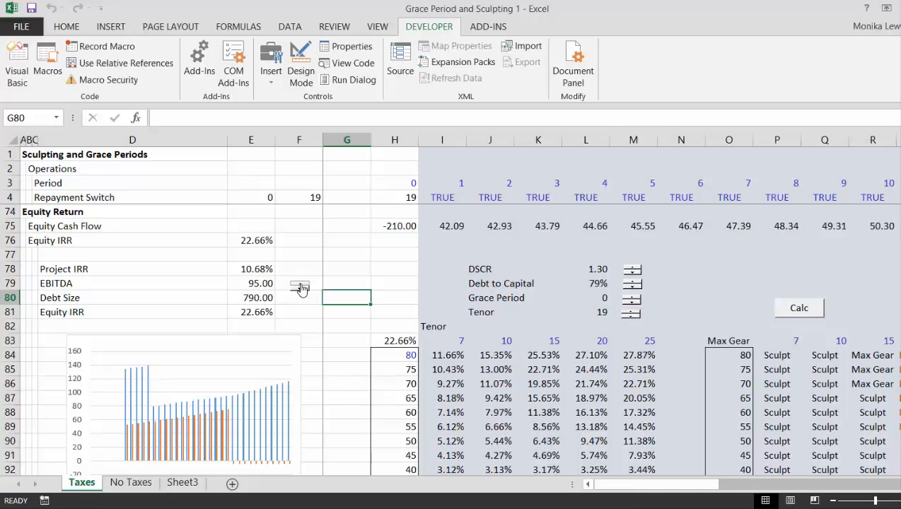
{"action": "left_click", "coordinate": [300, 286]}
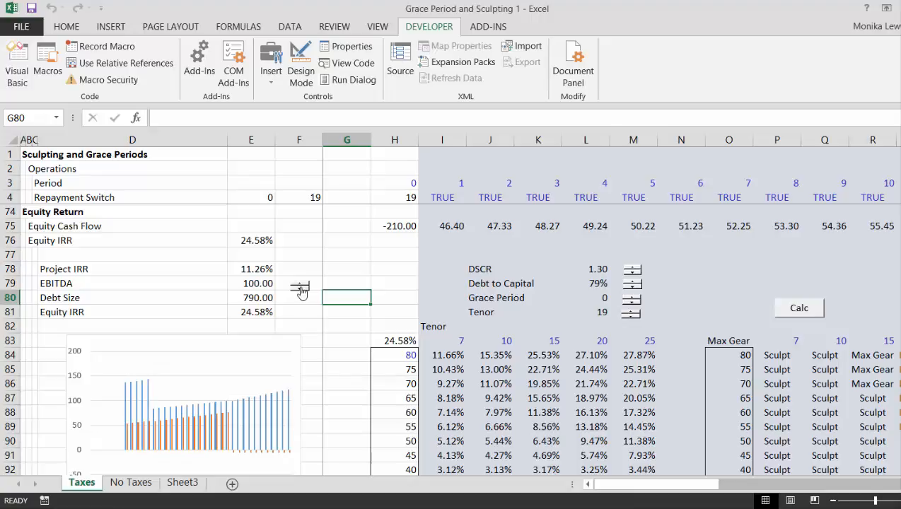
{"action": "left_click", "coordinate": [301, 289]}
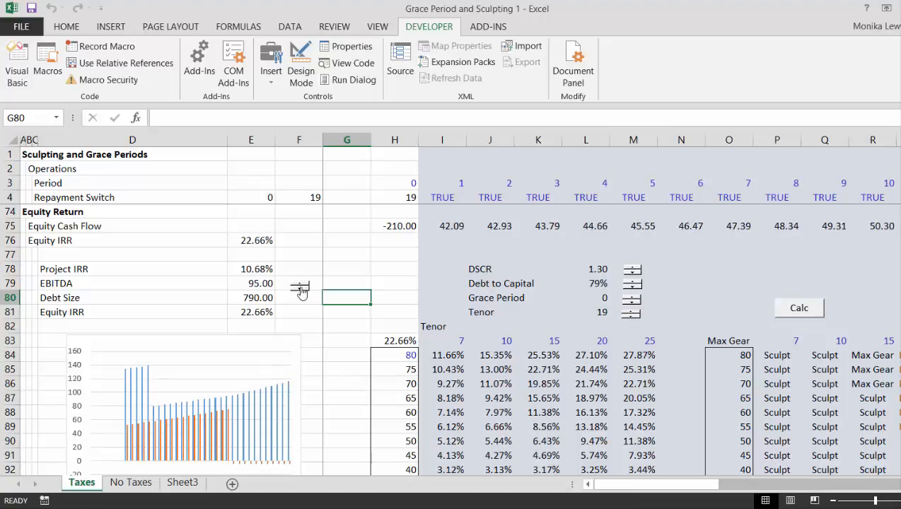
{"action": "left_click", "coordinate": [301, 289]}
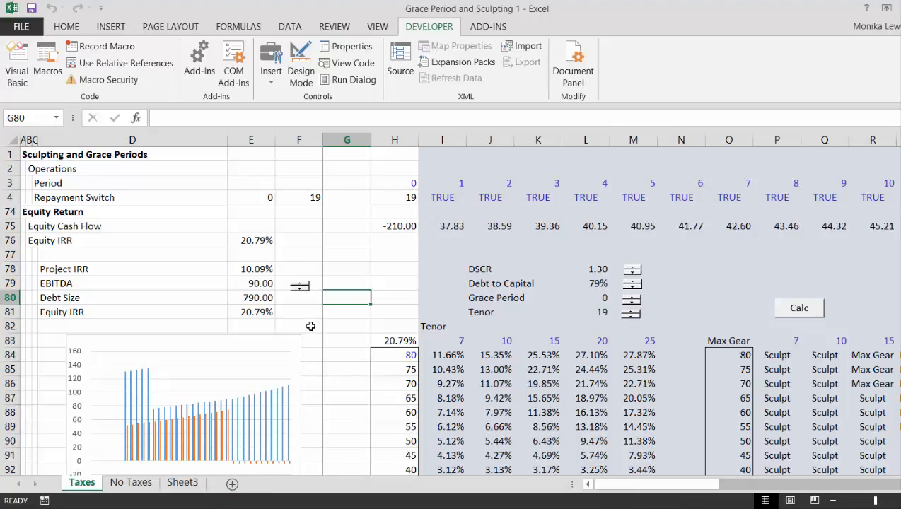
Step: Examine the DSCR and profit and loss rows and the ending balance test above the equity return section
{"action": "left_click", "coordinate": [311, 326]}
{"action": "key", "text": "Up"}
{"action": "key", "text": "Up"}
{"action": "key", "text": "Up"}
{"action": "key", "text": "Up"}
{"action": "key", "text": "Up"}
{"action": "key", "text": "Up"}
{"action": "key", "text": "Up"}
{"action": "key", "text": "Up"}
{"action": "key", "text": "Up"}
{"action": "key", "text": "Up"}
{"action": "key", "text": "Up"}
{"action": "key", "text": "Up"}
{"action": "key", "text": "Up"}
{"action": "key", "text": "Up"}
{"action": "key", "text": "Up"}
{"action": "key", "text": "Up"}
{"action": "key", "text": "Up"}
{"action": "key", "text": "Up"}
{"action": "key", "text": "Up"}
{"action": "key", "text": "Up"}
{"action": "key", "text": "Up"}
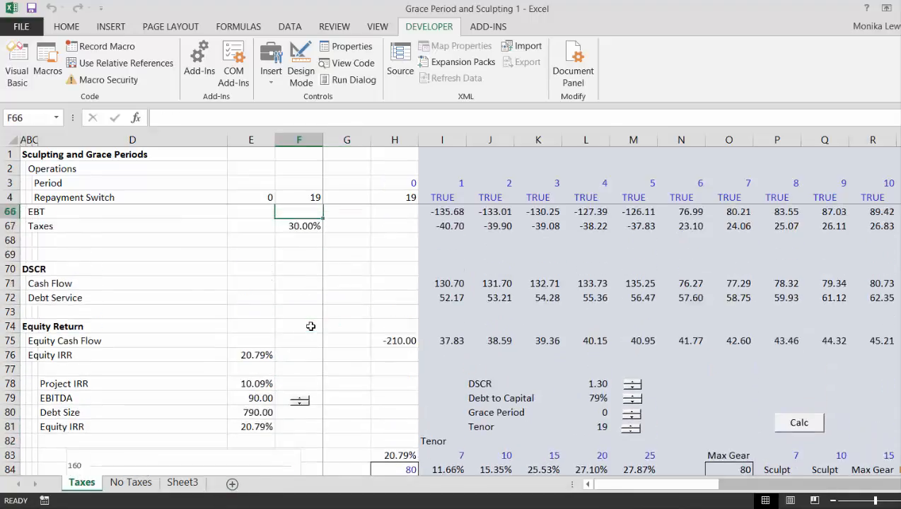
{"action": "key", "text": "Up"}
{"action": "key", "text": "Down"}
{"action": "key", "text": "Down"}
{"action": "key", "text": "Down"}
{"action": "key", "text": "Down"}
{"action": "key", "text": "Down"}
{"action": "key", "text": "Down"}
{"action": "key", "text": "Down"}
{"action": "key", "text": "Down"}
{"action": "key", "text": "Down"}
{"action": "key", "text": "Down"}
{"action": "key", "text": "Down"}
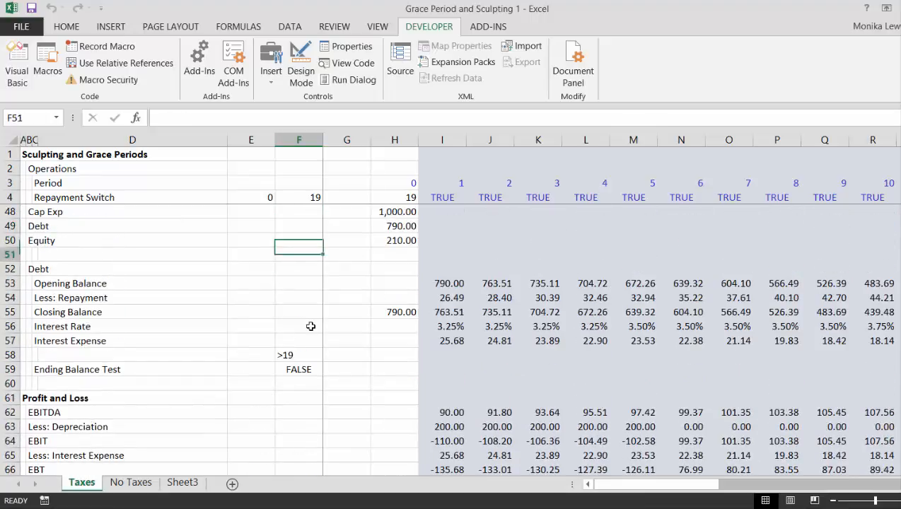
Step: Examine the debt schedule across the periods through the end of the 19-year tenor, including closing balance and interest expense
{"action": "key", "text": "Up"}
{"action": "key", "text": "Right"}
{"action": "key", "text": "Right"}
{"action": "key", "text": "Right"}
{"action": "key", "text": "Right"}
{"action": "key", "text": "Right"}
{"action": "key", "text": "Right"}
{"action": "key", "text": "Right"}
{"action": "key", "text": "Right"}
{"action": "key", "text": "Right"}
{"action": "key", "text": "Right"}
{"action": "key", "text": "Right"}
{"action": "key", "text": "Right"}
{"action": "key", "text": "Right"}
{"action": "key", "text": "Right"}
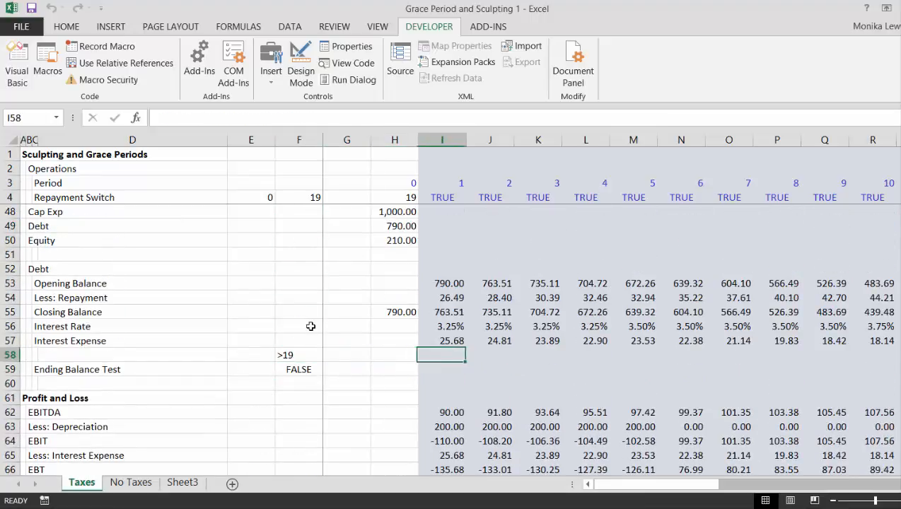
{"action": "key", "text": "Right"}
{"action": "key", "text": "Right"}
{"action": "key", "text": "Right"}
{"action": "key", "text": "Right"}
{"action": "key", "text": "Right"}
{"action": "key", "text": "Right"}
{"action": "key", "text": "Right"}
{"action": "key", "text": "Right"}
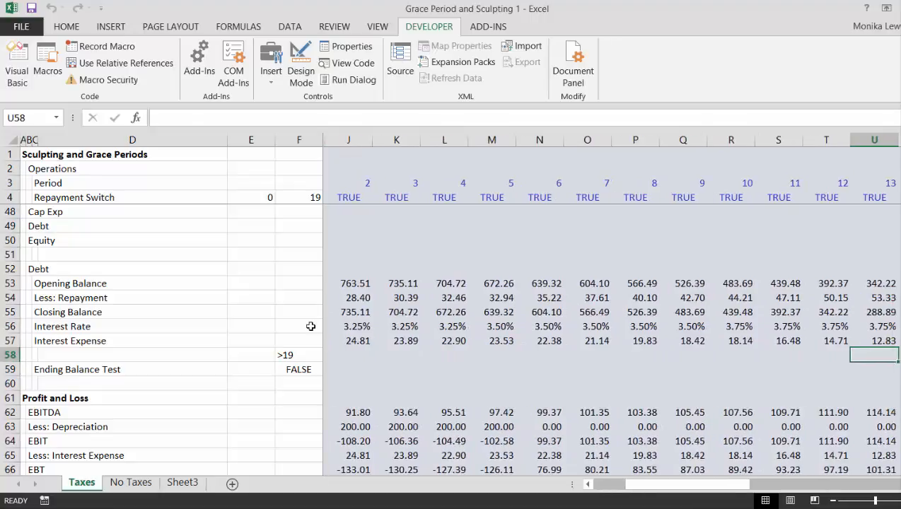
{"action": "key", "text": "Left"}
{"action": "key", "text": "Left"}
{"action": "key", "text": "Up"}
{"action": "key", "text": "Up"}
{"action": "key", "text": "Up"}
{"action": "key", "text": "Up"}
{"action": "key", "text": "Up"}
{"action": "key", "text": "Up"}
{"action": "key", "text": "Up"}
{"action": "key", "text": "Up"}
{"action": "key", "text": "Up"}
{"action": "key", "text": "Up"}
{"action": "key", "text": "Up"}
{"action": "key", "text": "Up"}
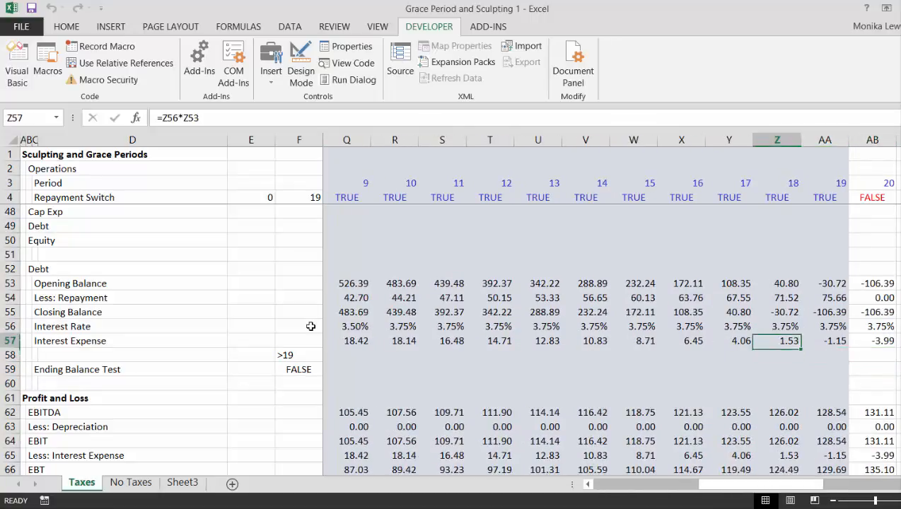
Step: Examine the interest rate index, target debt service and the fixed versus computed NPV of cash flow in row 40
{"action": "key", "text": "Up"}
{"action": "key", "text": "Up"}
{"action": "key", "text": "Up"}
{"action": "key", "text": "Up"}
{"action": "key", "text": "Up"}
{"action": "key", "text": "Up"}
{"action": "key", "text": "Left"}
{"action": "key", "text": "Left"}
{"action": "key", "text": "Left"}
{"action": "key", "text": "Left"}
{"action": "key", "text": "Left"}
{"action": "key", "text": "Left"}
{"action": "key", "text": "Left"}
{"action": "key", "text": "Left"}
{"action": "key", "text": "Left"}
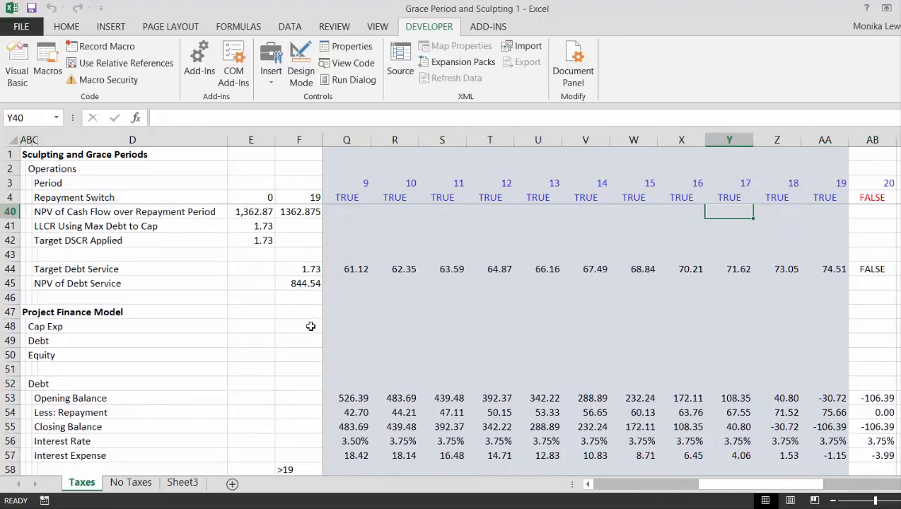
{"action": "key", "text": "Up"}
{"action": "key", "text": "Left"}
{"action": "key", "text": "Left"}
{"action": "key", "text": "Left"}
{"action": "key", "text": "Left"}
{"action": "key", "text": "Left"}
{"action": "key", "text": "Left"}
{"action": "key", "text": "Left"}
{"action": "key", "text": "Left"}
{"action": "key", "text": "Left"}
{"action": "key", "text": "Left"}
{"action": "key", "text": "Left"}
{"action": "key", "text": "Left"}
{"action": "key", "text": "Left"}
{"action": "key", "text": "Left"}
{"action": "key", "text": "Left"}
{"action": "key", "text": "Left"}
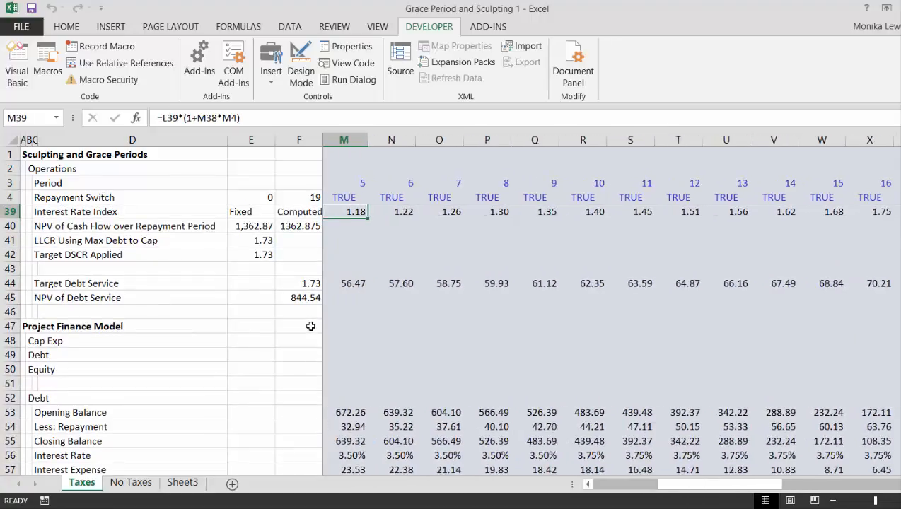
{"action": "key", "text": "Down"}
{"action": "key", "text": "Down"}
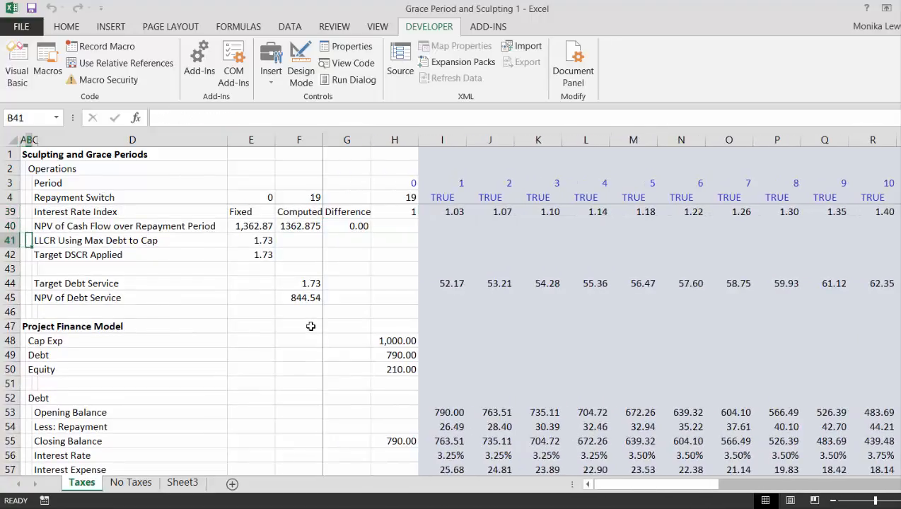
{"action": "key", "text": "Right"}
{"action": "key", "text": "Right"}
{"action": "key", "text": "Right"}
{"action": "key", "text": "Right"}
{"action": "key", "text": "Up"}
{"action": "key", "text": "Right"}
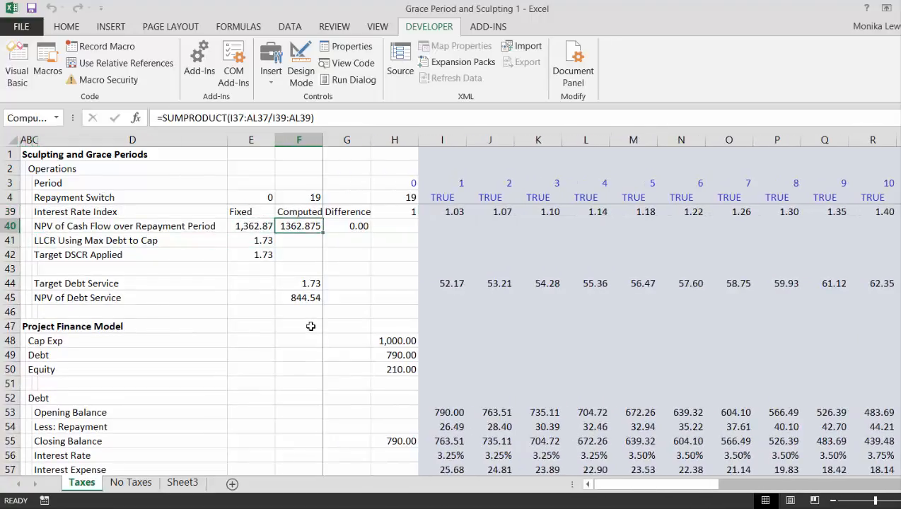
{"action": "key", "text": "Right"}
{"action": "key", "text": "Left"}
{"action": "key", "text": "Down"}
{"action": "key", "text": "Down"}
{"action": "key", "text": "Down"}
{"action": "key", "text": "Down"}
{"action": "key", "text": "Down"}
{"action": "key", "text": "Down"}
{"action": "key", "text": "Down"}
{"action": "key", "text": "Down"}
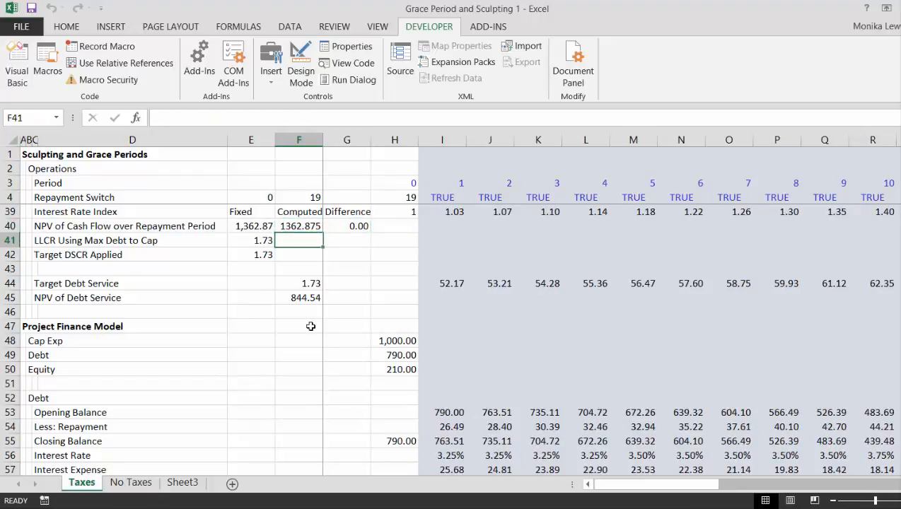
Step: Examine the debt size section, its sizing method and the EBITDA, taxes and CFADS rows on the Taxes sheet
{"action": "key", "text": "Up"}
{"action": "key", "text": "Up"}
{"action": "key", "text": "Up"}
{"action": "key", "text": "Up"}
{"action": "key", "text": "Up"}
{"action": "key", "text": "Up"}
{"action": "key", "text": "Up"}
{"action": "key", "text": "Up"}
{"action": "key", "text": "Up"}
{"action": "key", "text": "Up"}
{"action": "key", "text": "Up"}
{"action": "key", "text": "Up"}
{"action": "key", "text": "Up"}
{"action": "key", "text": "Up"}
{"action": "key", "text": "Up"}
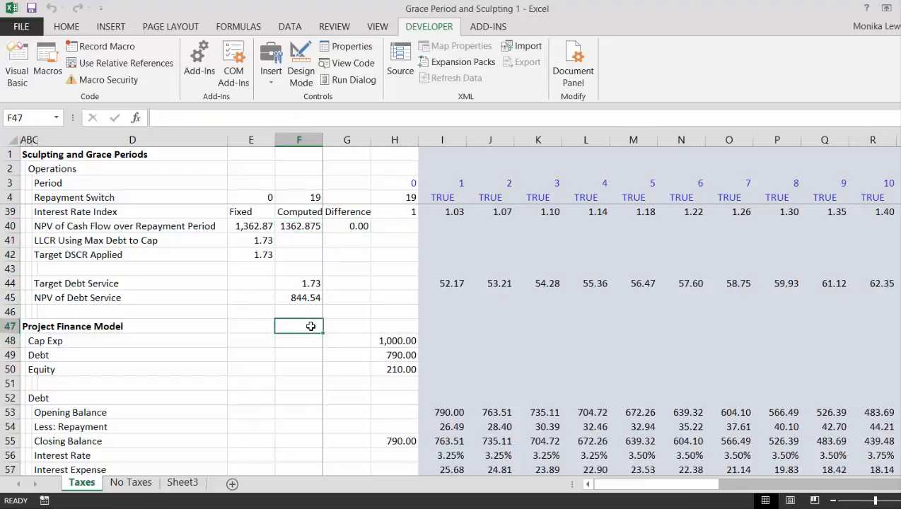
{"action": "key", "text": "Up"}
{"action": "key", "text": "Up"}
{"action": "key", "text": "Up"}
{"action": "key", "text": "Up"}
{"action": "key", "text": "Up"}
{"action": "key", "text": "Up"}
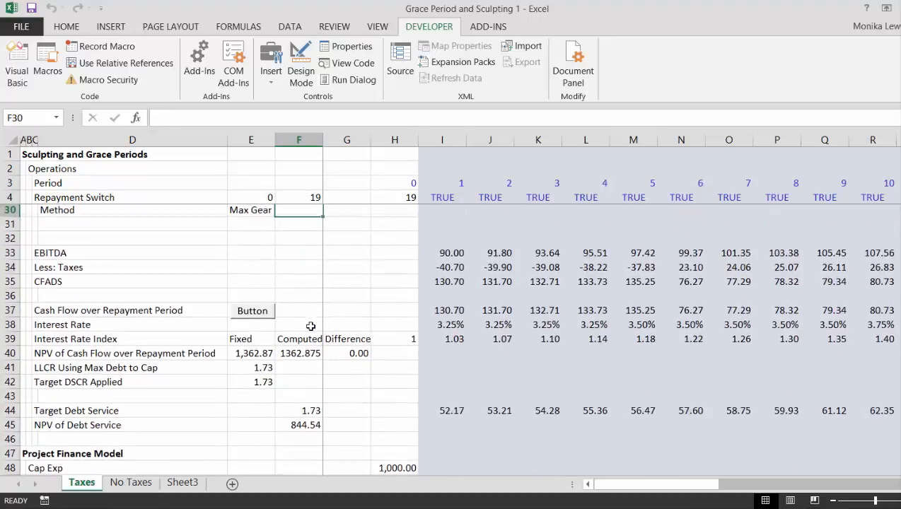
{"action": "key", "text": "Up"}
{"action": "key", "text": "Down"}
{"action": "key", "text": "Down"}
{"action": "key", "text": "Down"}
{"action": "key", "text": "Down"}
{"action": "key", "text": "Down"}
{"action": "key", "text": "Down"}
{"action": "key", "text": "Down"}
{"action": "key", "text": "Down"}
{"action": "key", "text": "Down"}
{"action": "key", "text": "Down"}
{"action": "key", "text": "Down"}
{"action": "key", "text": "Down"}
{"action": "key", "text": "Down"}
{"action": "key", "text": "Down"}
{"action": "key", "text": "Down"}
{"action": "key", "text": "Down"}
{"action": "key", "text": "Down"}
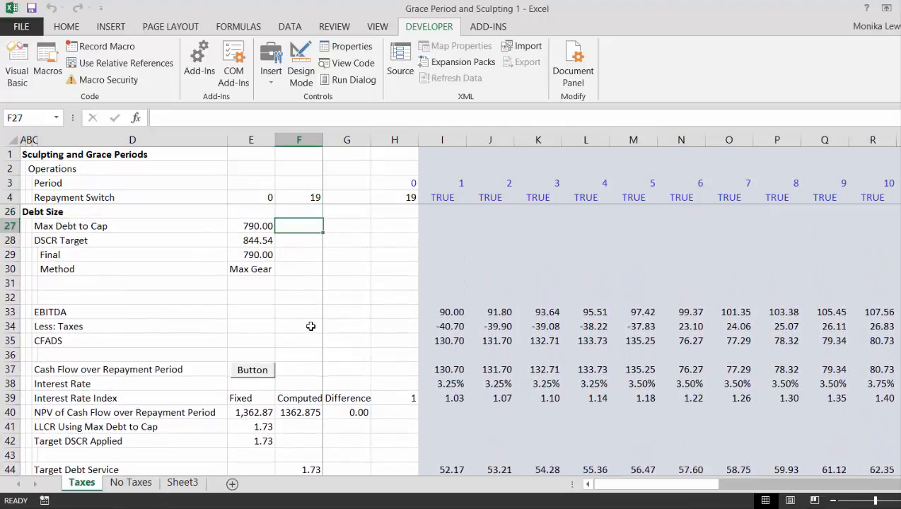
Step: Examine the formulas behind the NPV of debt service, the target debt service and the LLCR using max debt to cap
{"action": "key", "text": "Down"}
{"action": "key", "text": "Down"}
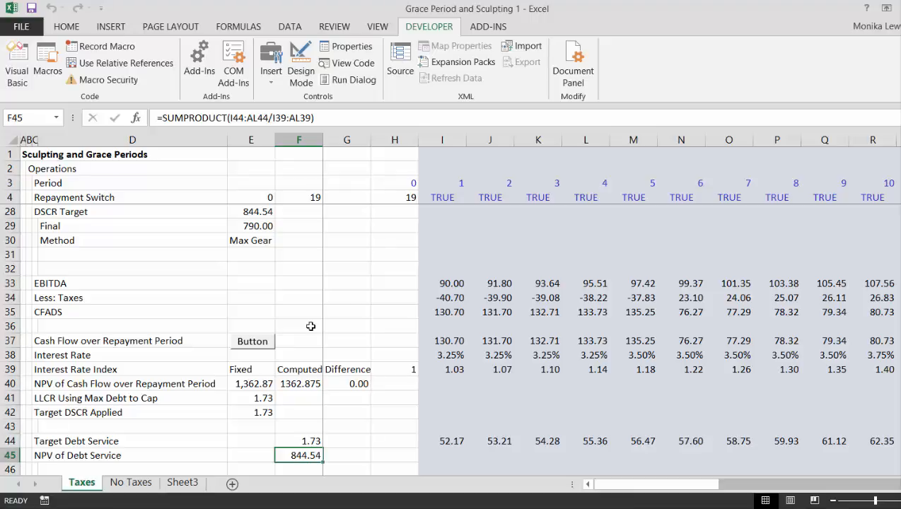
{"action": "key", "text": "F2"}
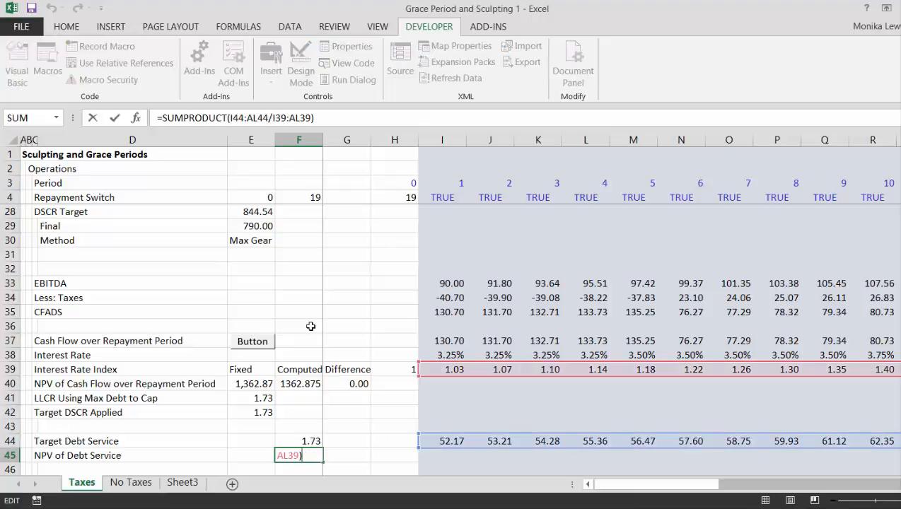
{"action": "key", "text": "Return"}
{"action": "key", "text": "Up"}
{"action": "key", "text": "Up"}
{"action": "key", "text": "F2"}
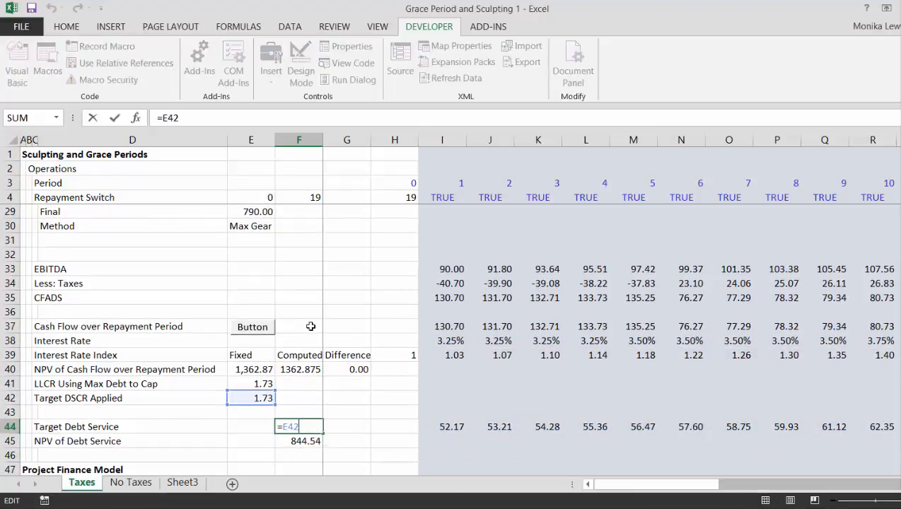
{"action": "key", "text": "Escape"}
{"action": "key", "text": "Up"}
{"action": "key", "text": "Up"}
{"action": "key", "text": "Up"}
{"action": "key", "text": "Left"}
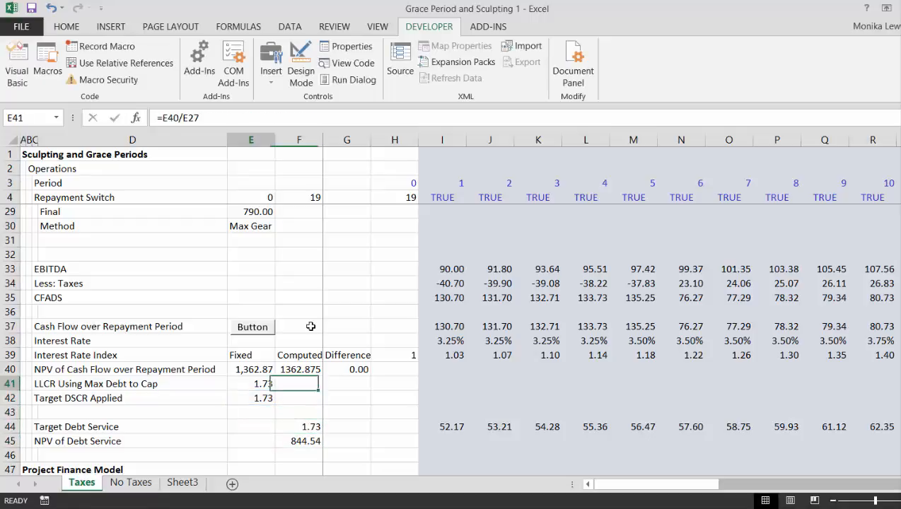
{"action": "key", "text": "F2"}
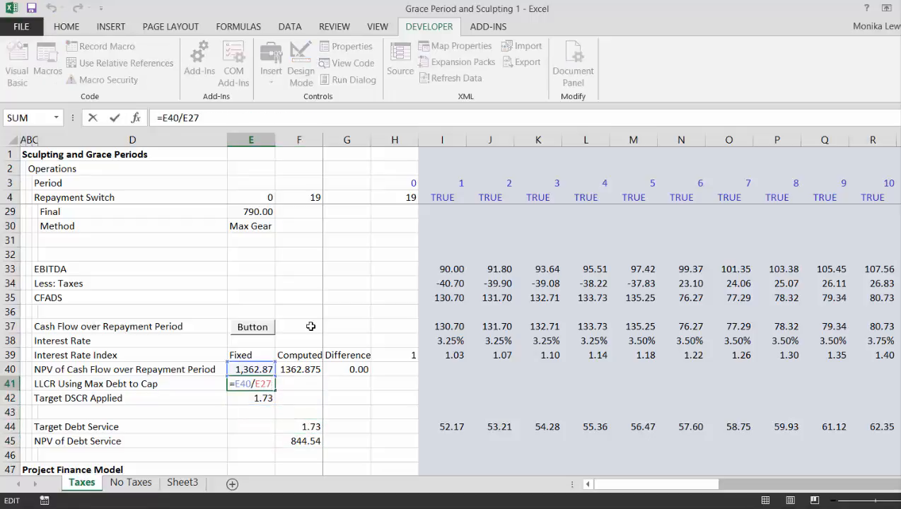
{"action": "key", "text": "Return"}
{"action": "key", "text": "Up"}
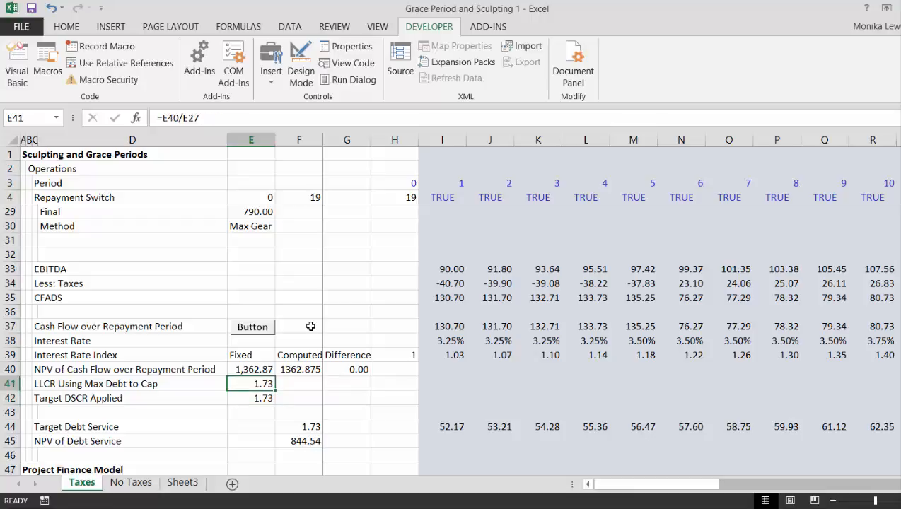
Step: Examine the debt, equity and closing balance rows of the Project Finance Model section
{"action": "key", "text": "Down"}
{"action": "key", "text": "Down"}
{"action": "key", "text": "Down"}
{"action": "key", "text": "Down"}
{"action": "key", "text": "Down"}
{"action": "key", "text": "Down"}
{"action": "key", "text": "Down"}
{"action": "key", "text": "Down"}
{"action": "key", "text": "Down"}
{"action": "key", "text": "Down"}
{"action": "key", "text": "Down"}
{"action": "key", "text": "Down"}
{"action": "key", "text": "Down"}
{"action": "key", "text": "Down"}
{"action": "key", "text": "Down"}
{"action": "key", "text": "Down"}
{"action": "key", "text": "Down"}
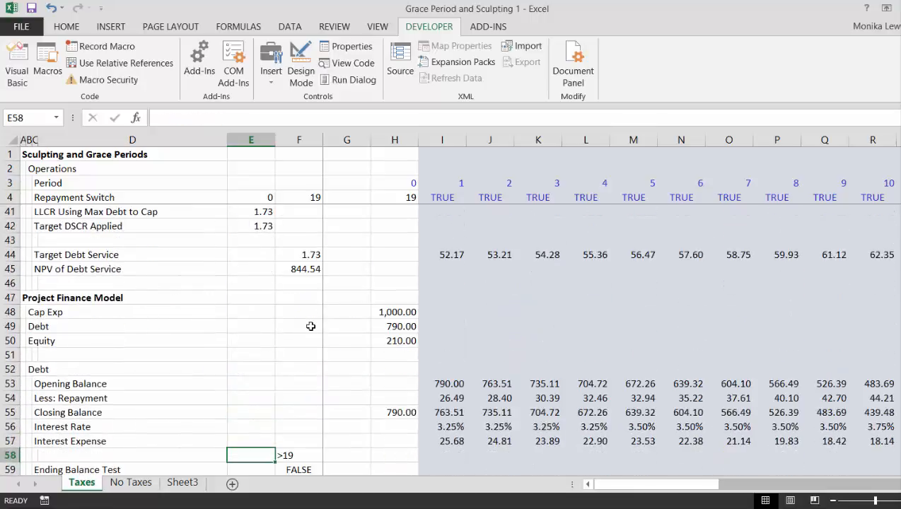
{"action": "key", "text": "Up"}
{"action": "key", "text": "Up"}
{"action": "key", "text": "Right"}
{"action": "key", "text": "Right"}
{"action": "key", "text": "Right"}
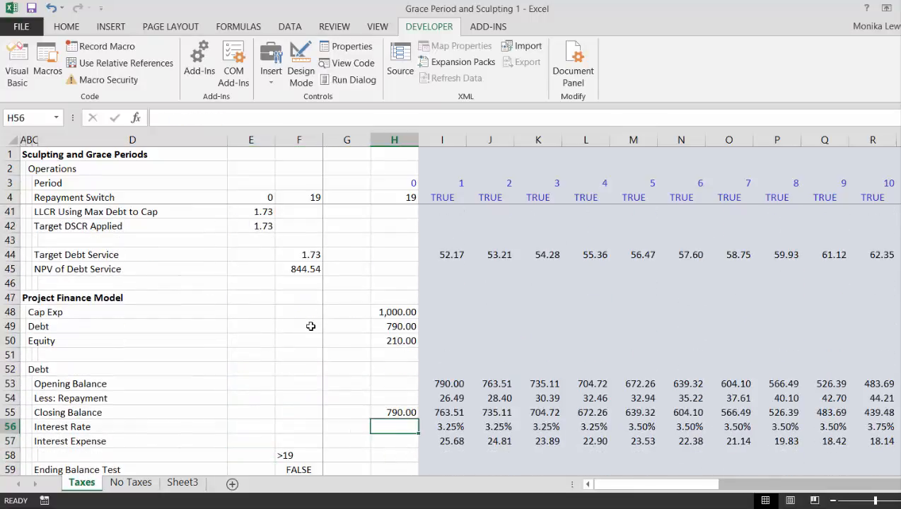
{"action": "key", "text": "Up"}
{"action": "key", "text": "Left"}
{"action": "key", "text": "Right"}
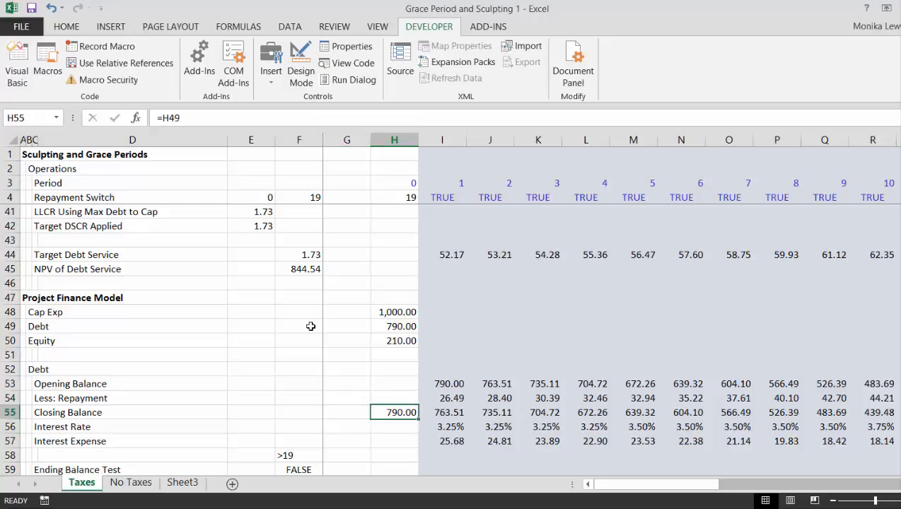
Step: Look back over the cash flow NPV, LLCR and debt sizing method rows above the Project Finance Model section
{"action": "key", "text": "Left"}
{"action": "key", "text": "Up"}
{"action": "key", "text": "Up"}
{"action": "key", "text": "Up"}
{"action": "key", "text": "Up"}
{"action": "key", "text": "Up"}
{"action": "key", "text": "Up"}
{"action": "key", "text": "Up"}
{"action": "key", "text": "Up"}
{"action": "key", "text": "Up"}
{"action": "key", "text": "Up"}
{"action": "key", "text": "Up"}
{"action": "key", "text": "Up"}
{"action": "key", "text": "Up"}
{"action": "key", "text": "Up"}
{"action": "key", "text": "Up"}
{"action": "key", "text": "Up"}
{"action": "key", "text": "Up"}
{"action": "key", "text": "Up"}
{"action": "key", "text": "Up"}
{"action": "key", "text": "Up"}
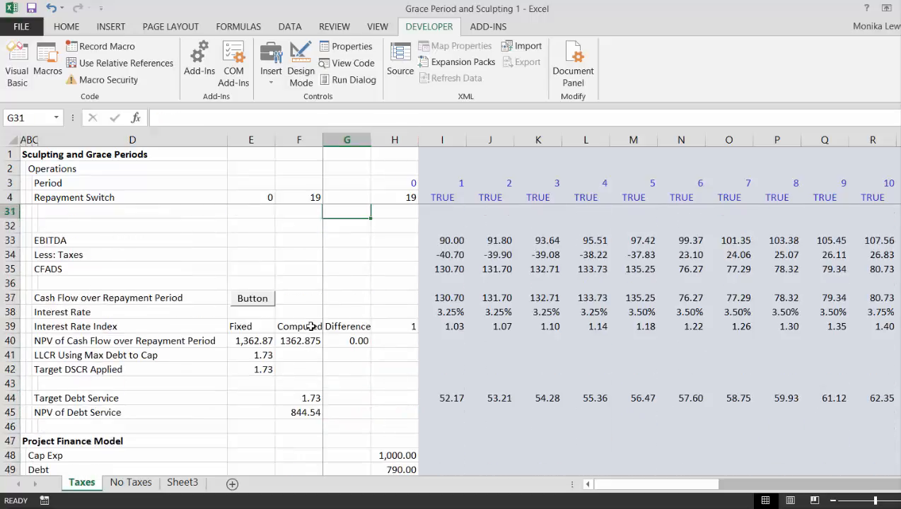
{"action": "key", "text": "Up"}
{"action": "key", "text": "Up"}
{"action": "key", "text": "Up"}
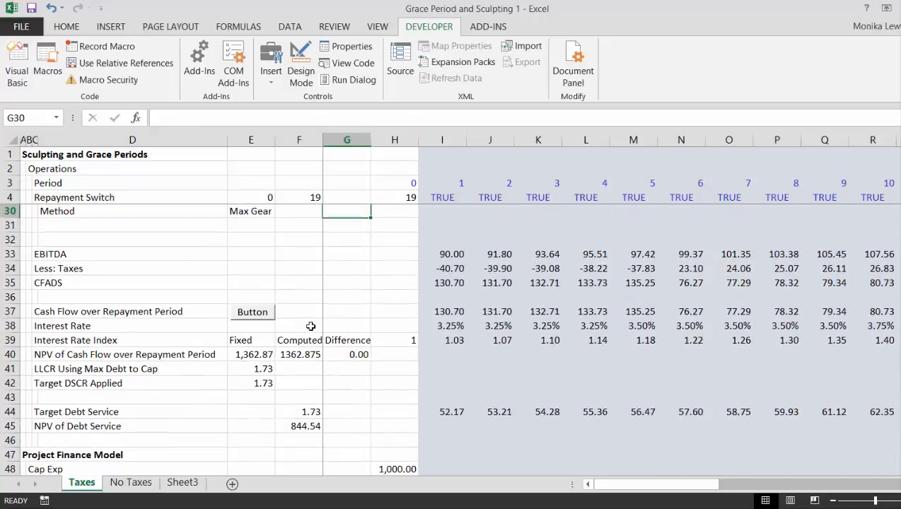
Step: Examine the SUMPRODUCT formula for the NPV of Debt Service in F45 and the ranges it references
{"action": "key", "text": "Down"}
{"action": "key", "text": "Down"}
{"action": "key", "text": "Down"}
{"action": "key", "text": "Down"}
{"action": "key", "text": "Down"}
{"action": "key", "text": "Down"}
{"action": "key", "text": "Down"}
{"action": "key", "text": "Down"}
{"action": "key", "text": "Down"}
{"action": "key", "text": "Down"}
{"action": "key", "text": "Down"}
{"action": "key", "text": "Down"}
{"action": "key", "text": "Down"}
{"action": "key", "text": "Down"}
{"action": "key", "text": "Down"}
{"action": "key", "text": "Down"}
{"action": "key", "text": "Down"}
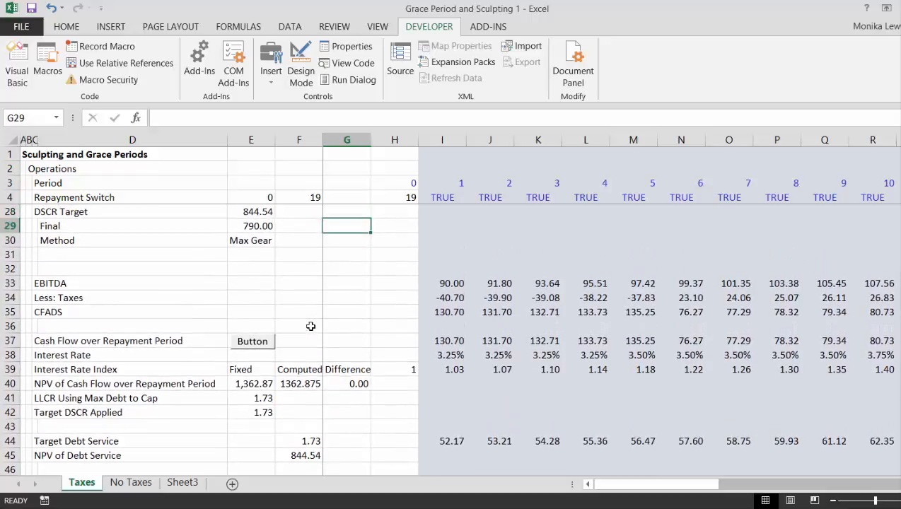
{"action": "key", "text": "Left"}
{"action": "key", "text": "F2"}
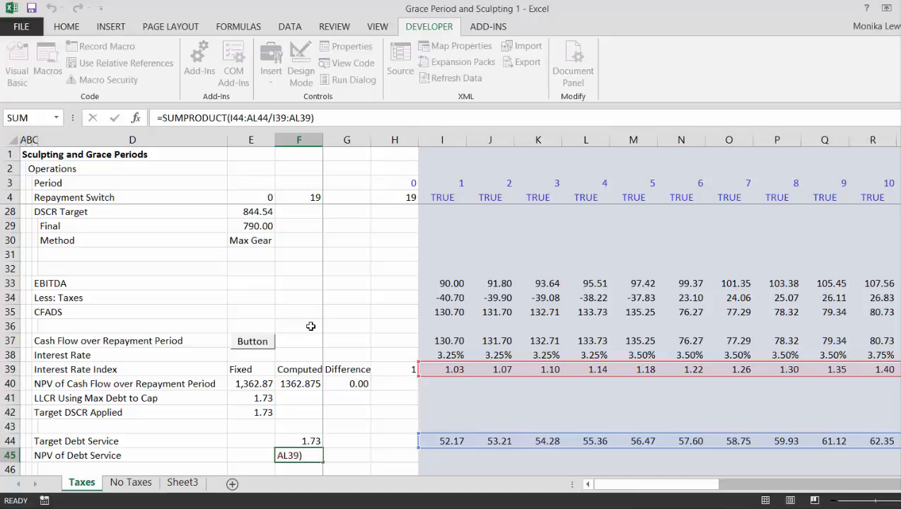
{"action": "key", "text": "Return"}
{"action": "key", "text": "Up"}
{"action": "key", "text": "Right"}
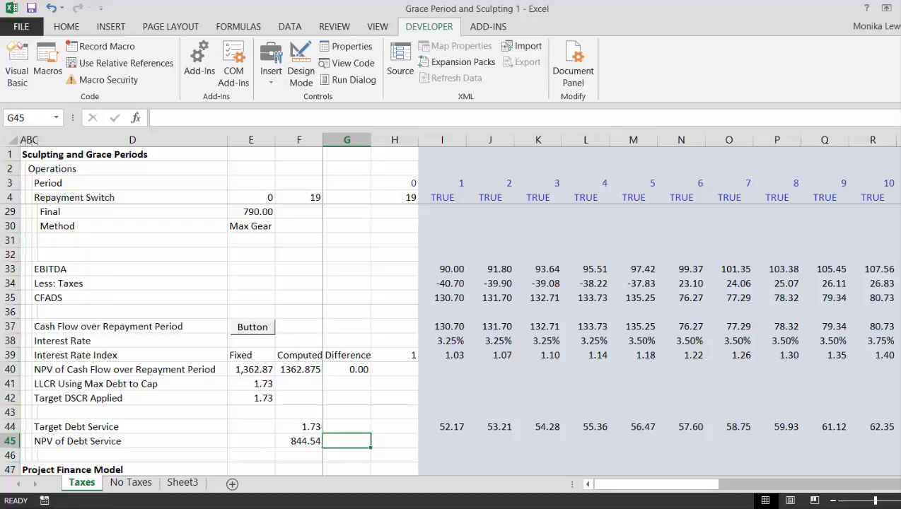
{"action": "key", "text": "alt+Tab"}
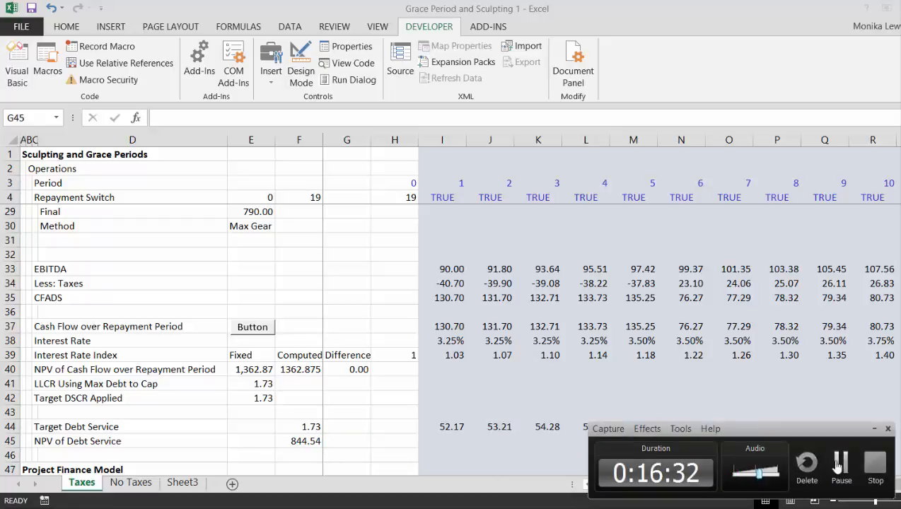
{"action": "left_click", "coordinate": [838, 463]}
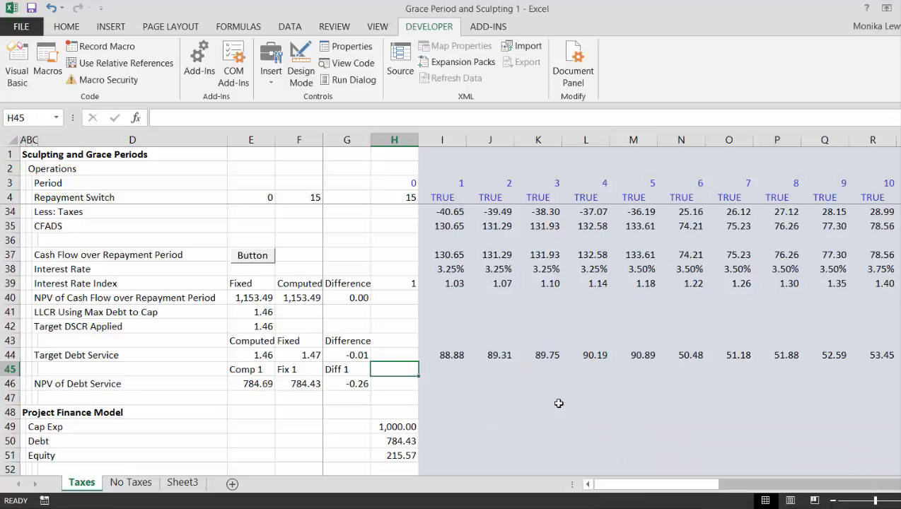
Step: Examine the period 1 Target Debt Service formula in I44 and the cells it references
{"action": "key", "text": "Up"}
{"action": "key", "text": "Right"}
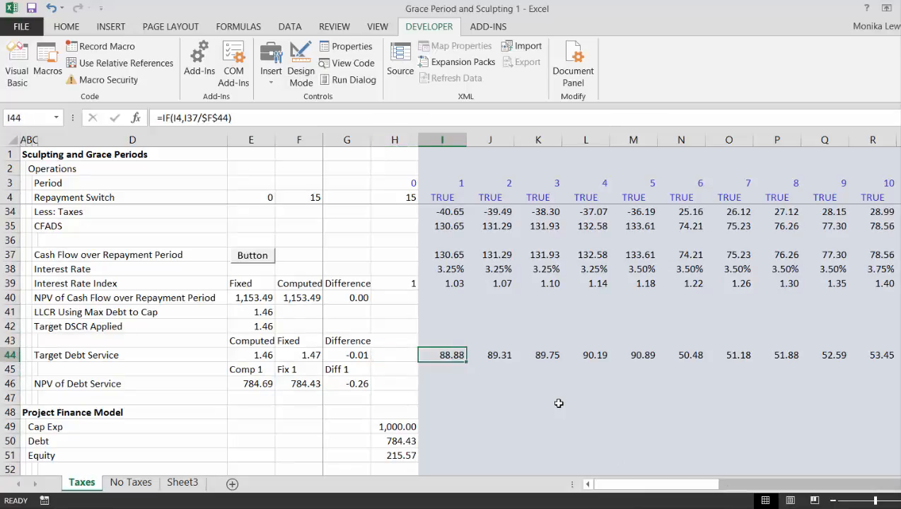
{"action": "key", "text": "F2"}
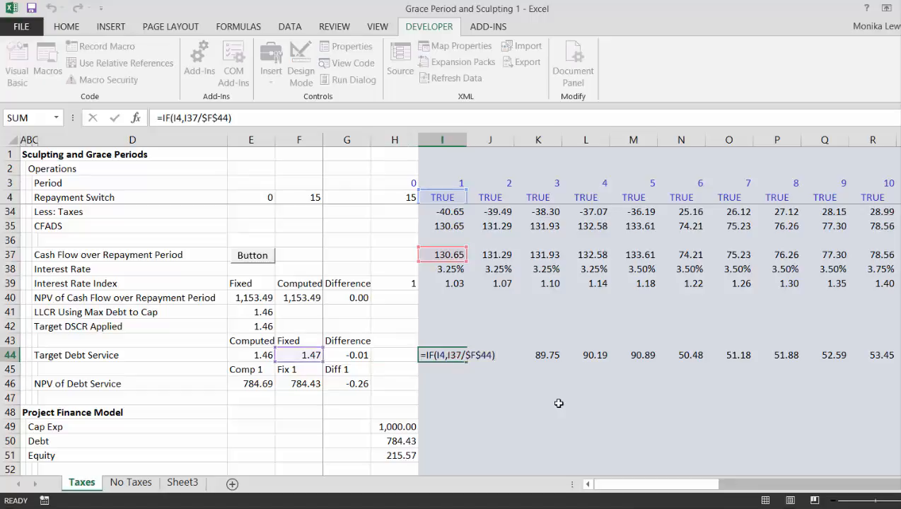
{"action": "key", "text": "Return"}
{"action": "key", "text": "Up"}
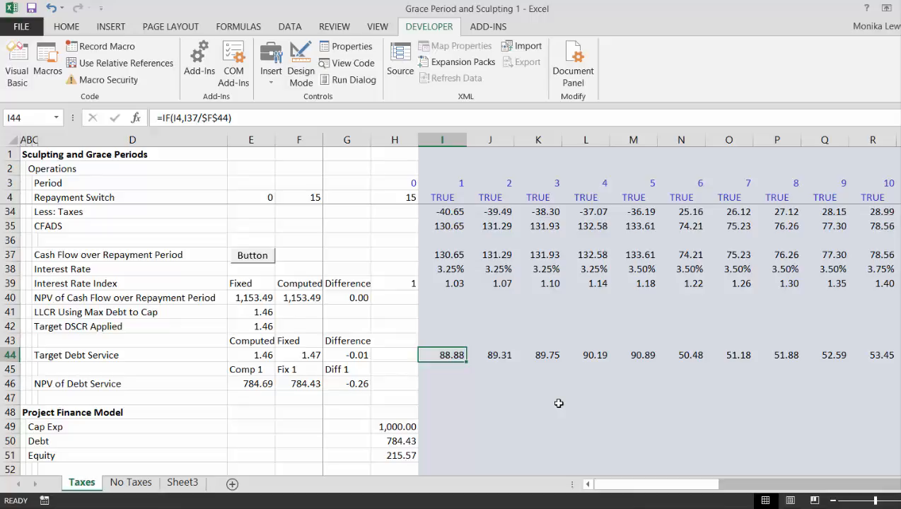
{"action": "key", "text": "Down"}
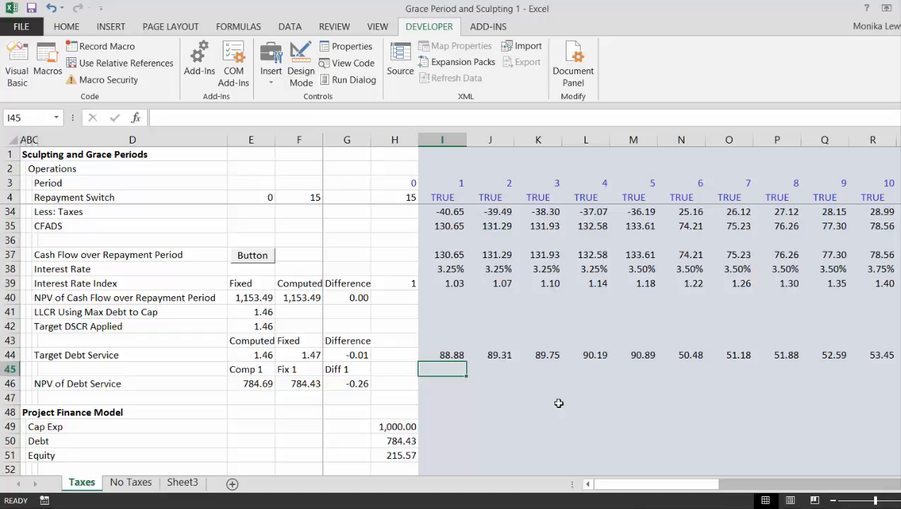
Step: Compare the computed, fixed and difference cells for Target Debt Service and NPV of Debt Service in rows 44 and 46
{"action": "key", "text": "Left"}
{"action": "key", "text": "Down"}
{"action": "key", "text": "Left"}
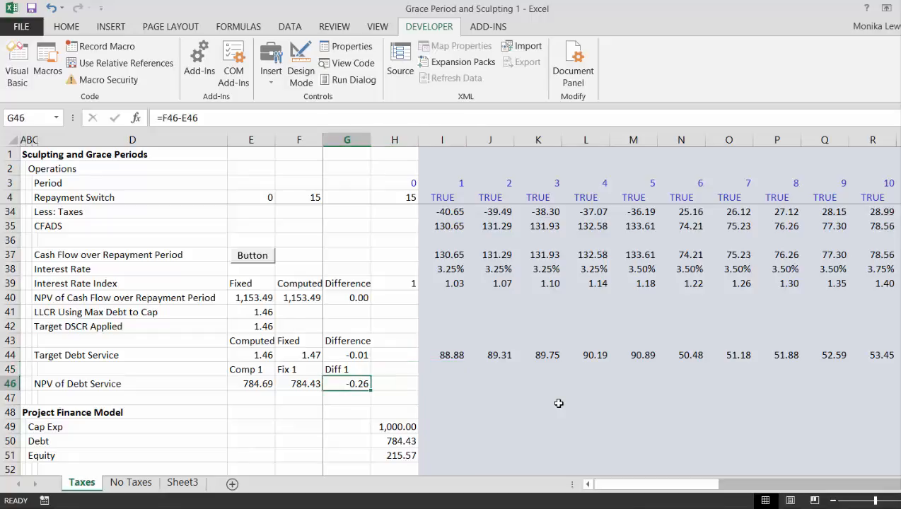
{"action": "key", "text": "Up"}
{"action": "key", "text": "Up"}
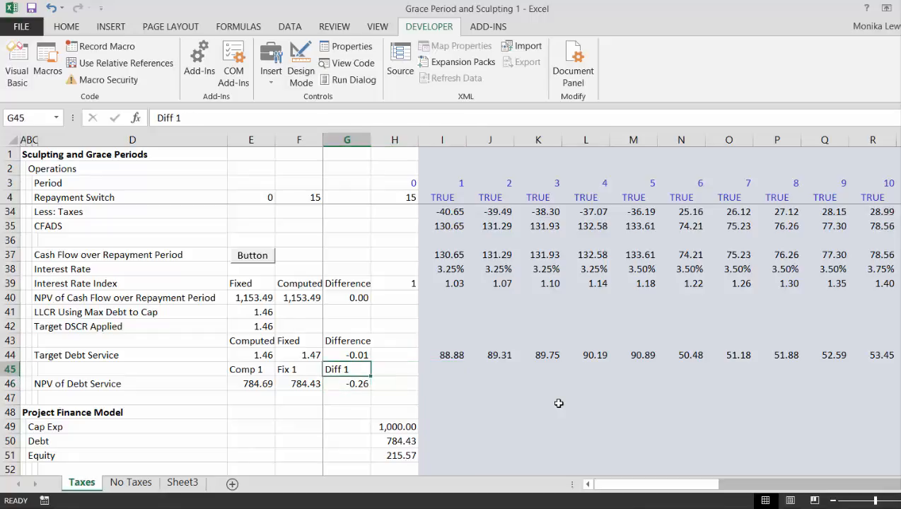
{"action": "key", "text": "Left"}
{"action": "key", "text": "Left"}
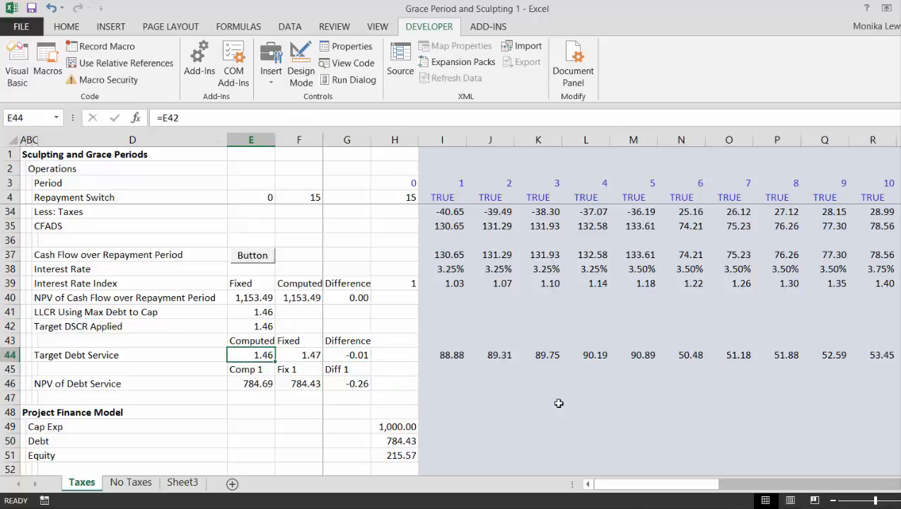
{"action": "key", "text": "Right"}
{"action": "key", "text": "Left"}
{"action": "key", "text": "Right"}
{"action": "key", "text": "Right"}
{"action": "key", "text": "Left"}
{"action": "key", "text": "Left"}
{"action": "key", "text": "Right"}
{"action": "key", "text": "Right"}
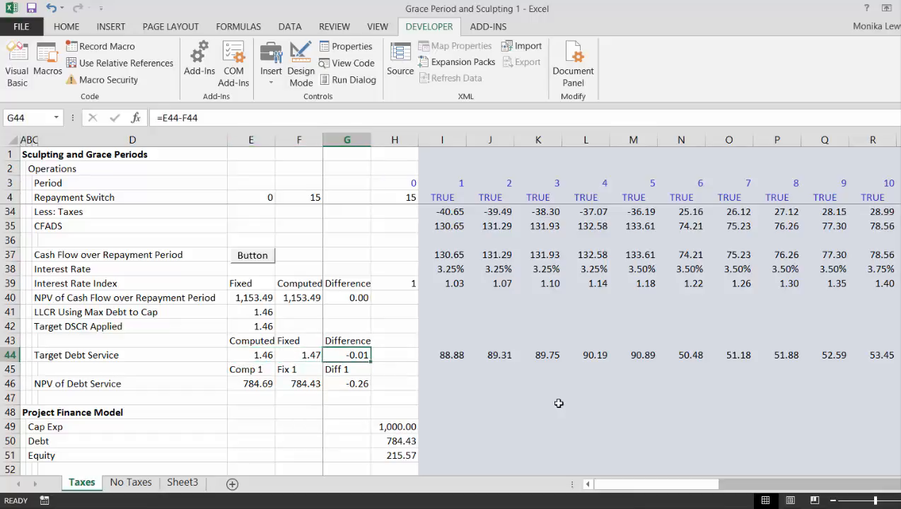
{"action": "key", "text": "Left"}
{"action": "key", "text": "Left"}
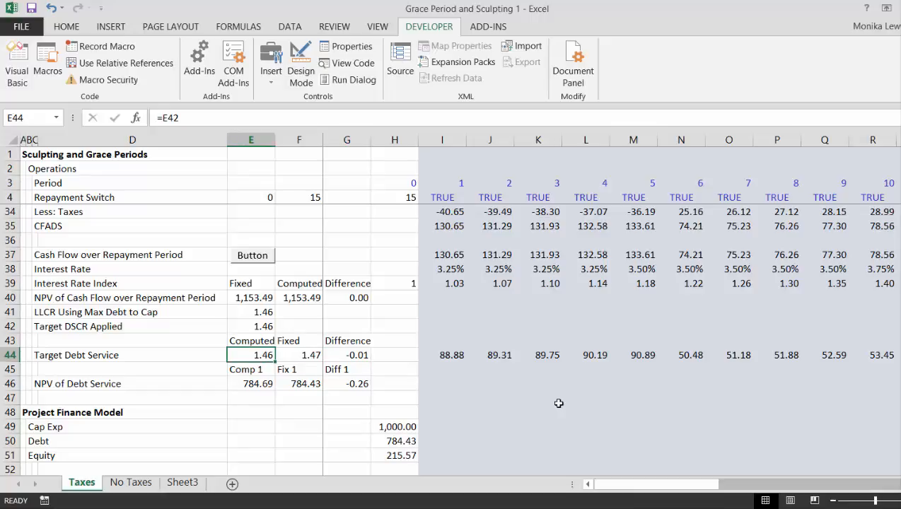
Step: Delete the Fixed, Computed and Difference headings in E39:G39 above the NPV of cash flow row
{"action": "key", "text": "Up"}
{"action": "key", "text": "Up"}
{"action": "key", "text": "Up"}
{"action": "key", "text": "Up"}
{"action": "key", "text": "Up"}
{"action": "key", "text": "shift+Right"}
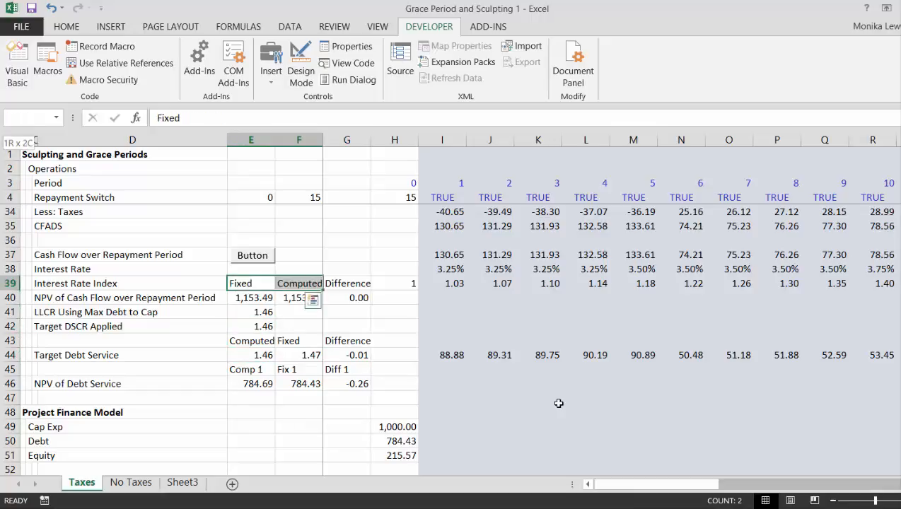
{"action": "key", "text": "shift+Right"}
{"action": "key", "text": "Delete"}
{"action": "key", "text": "Down"}
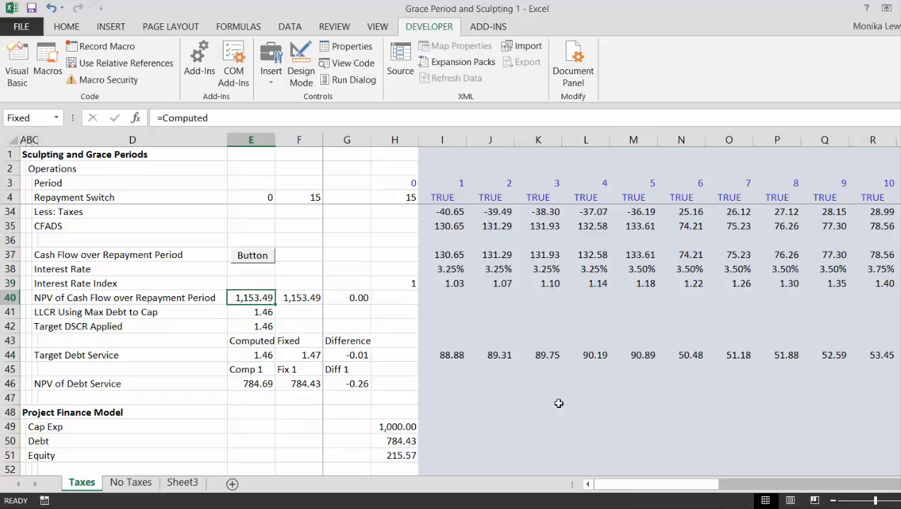
{"action": "key", "text": "Right"}
{"action": "key", "text": "Right"}
{"action": "key", "text": "Right"}
{"action": "key", "text": "Right"}
{"action": "key", "text": "Up"}
{"action": "key", "text": "Up"}
{"action": "key", "text": "Up"}
{"action": "key", "text": "Left"}
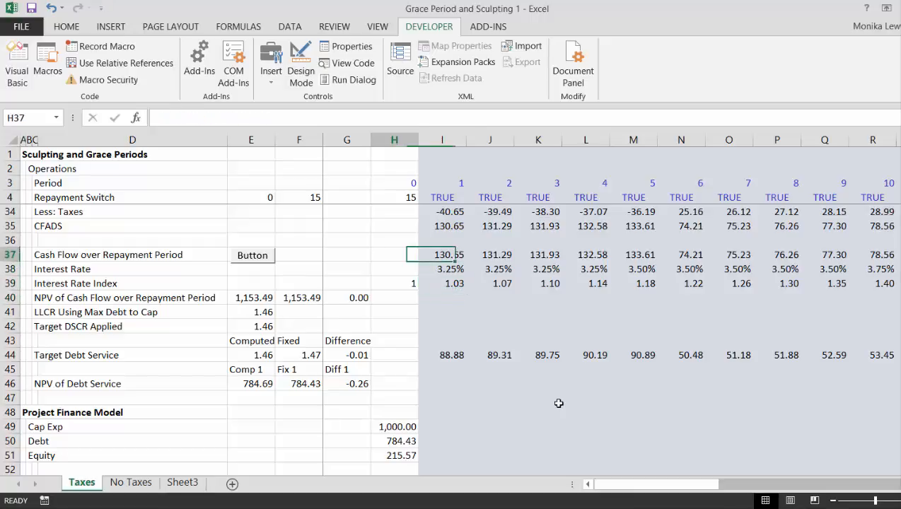
{"action": "key", "text": "Left"}
{"action": "key", "text": "Left"}
{"action": "key", "text": "Left"}
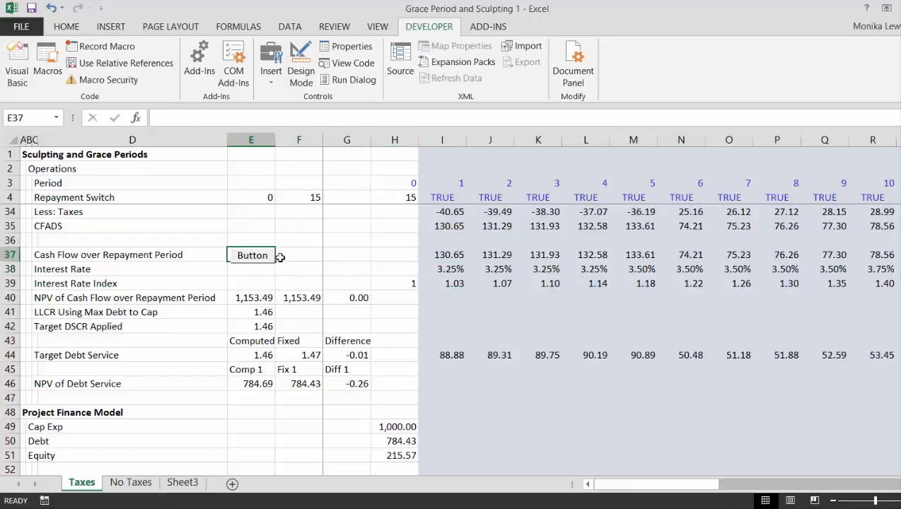
{"action": "key", "text": "Left"}
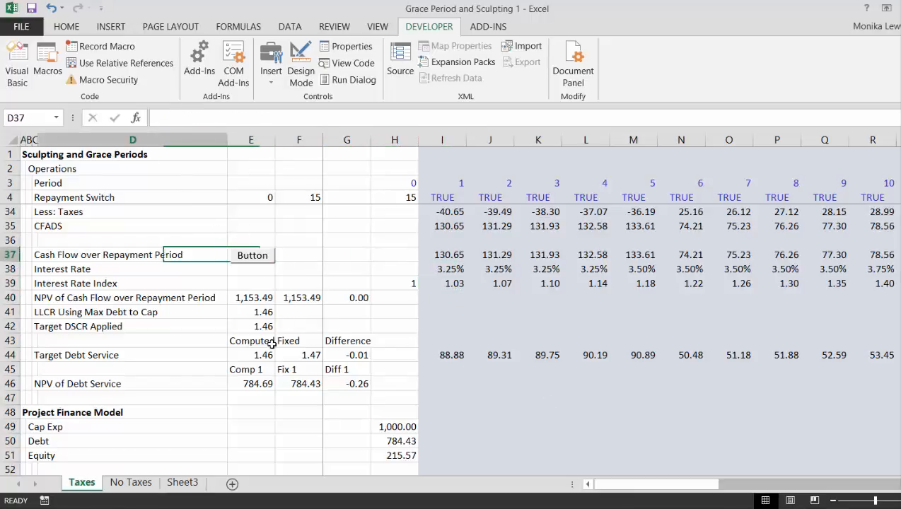
Step: Create names for the Target Debt Service cells from the top row of E43:G44, replacing the existing Computed, Fixed and Difference definitions
{"action": "key", "text": "Down"}
{"action": "key", "text": "Down"}
{"action": "key", "text": "Down"}
{"action": "key", "text": "Down"}
{"action": "key", "text": "Down"}
{"action": "key", "text": "Down"}
{"action": "key", "text": "Right"}
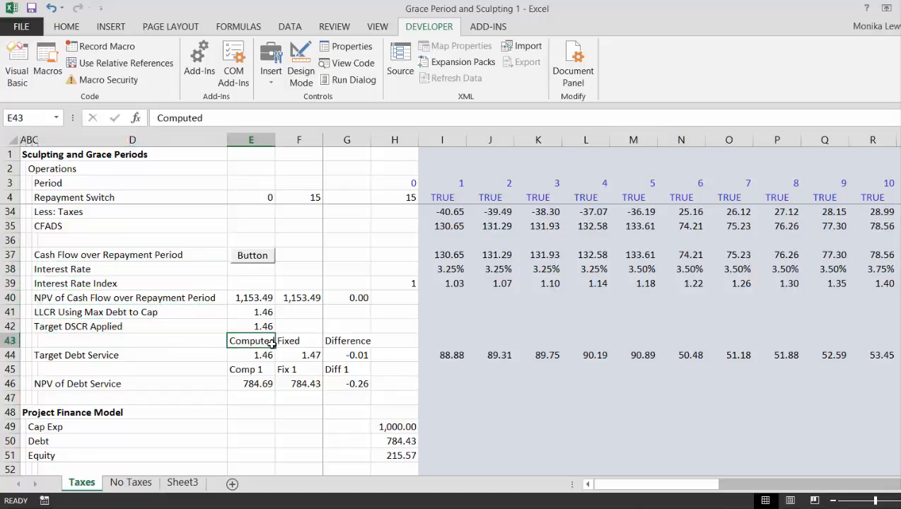
{"action": "key", "text": "shift+Down"}
{"action": "key", "text": "shift+Right"}
{"action": "key", "text": "shift+Right"}
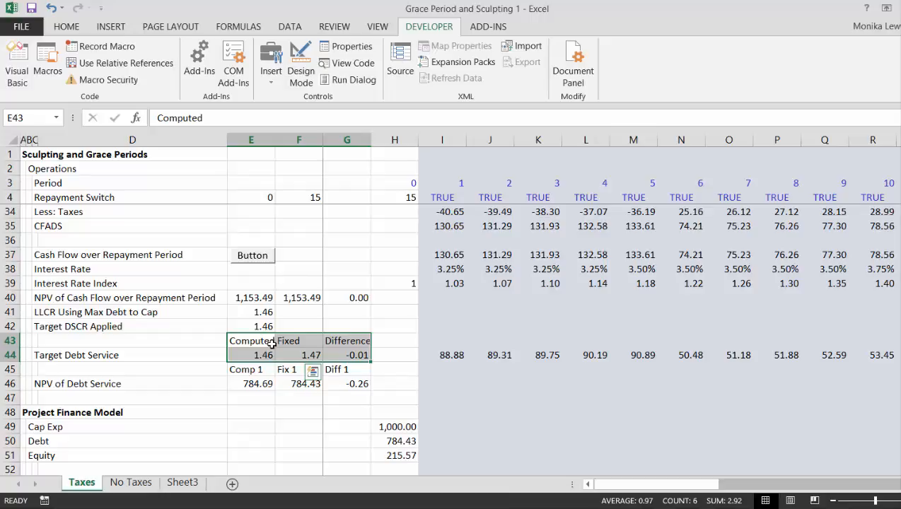
{"action": "key", "text": "ctrl+shift+F3"}
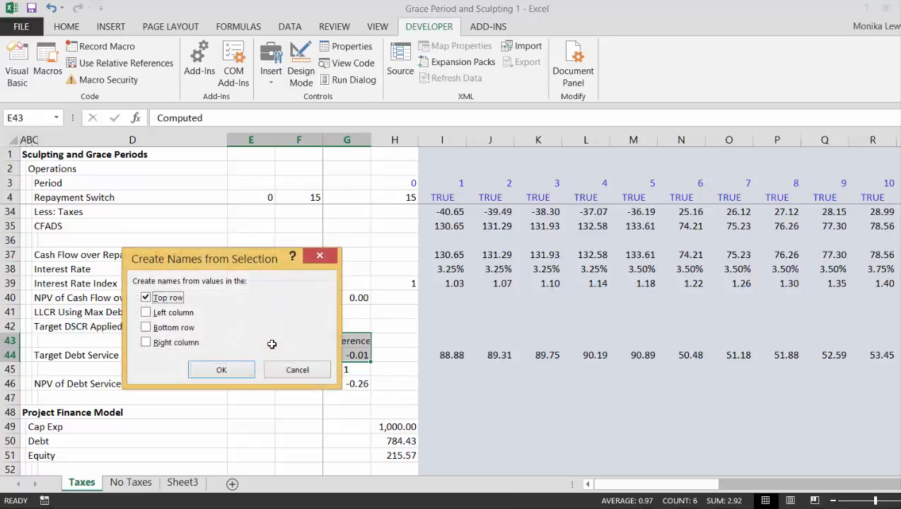
{"action": "key", "text": "Return"}
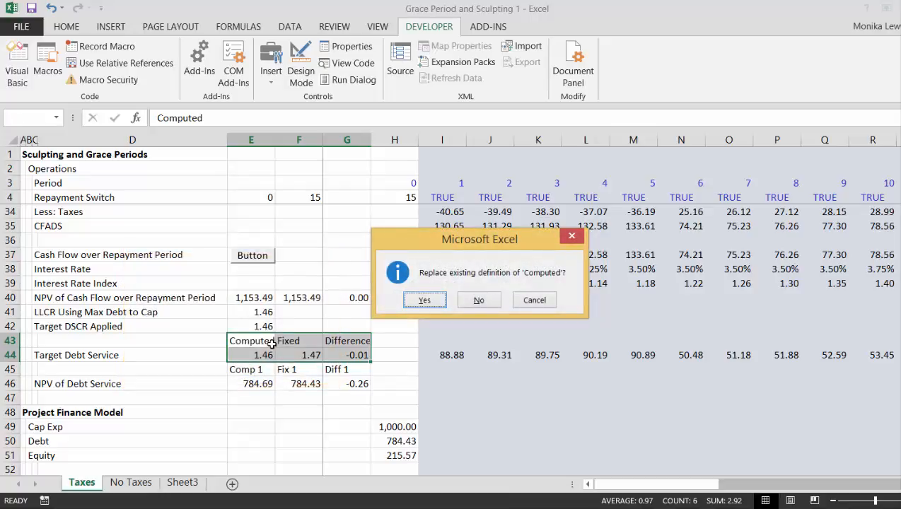
{"action": "key", "text": "Return"}
{"action": "key", "text": "Return"}
{"action": "key", "text": "Return"}
{"action": "key", "text": "Return"}
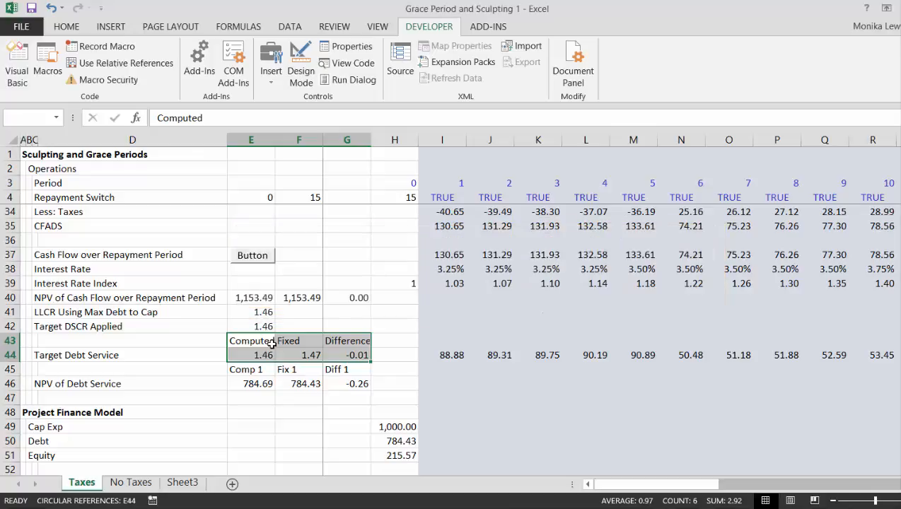
Step: Create names for the NPV of Debt Service cells from the top row of E45:G46
{"action": "left_click", "coordinate": [272, 354]}
{"action": "left_click", "coordinate": [272, 344]}
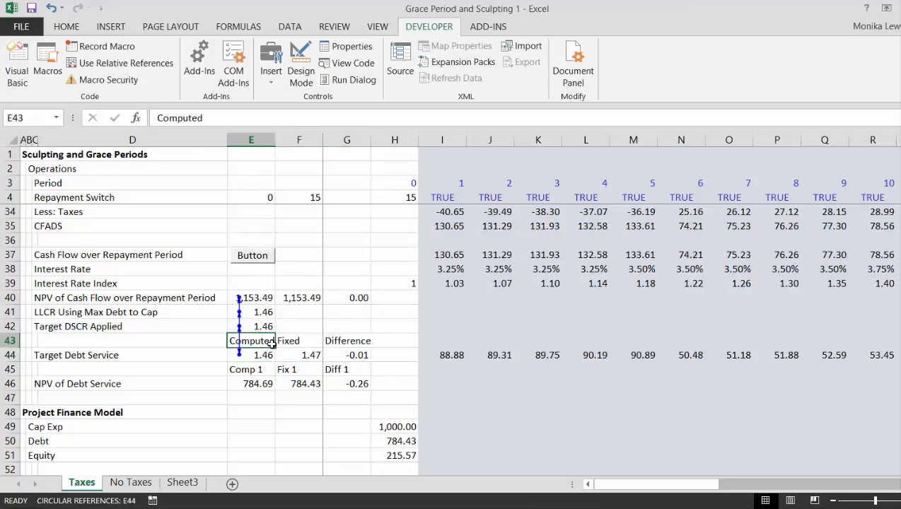
{"action": "key", "text": "Up"}
{"action": "key", "text": "Up"}
{"action": "key", "text": "Down"}
{"action": "key", "text": "Down"}
{"action": "key", "text": "Down"}
{"action": "key", "text": "Down"}
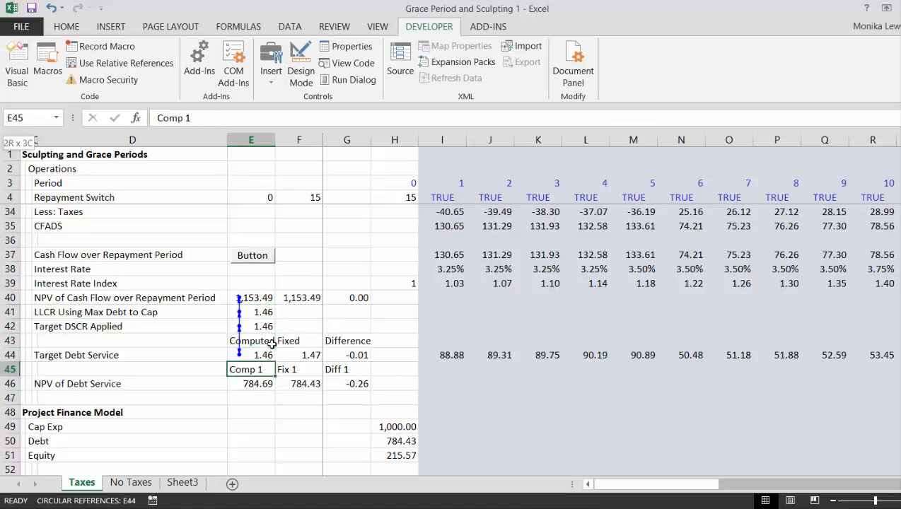
{"action": "key", "text": "shift+Down"}
{"action": "key", "text": "shift+Right"}
{"action": "key", "text": "shift+Right"}
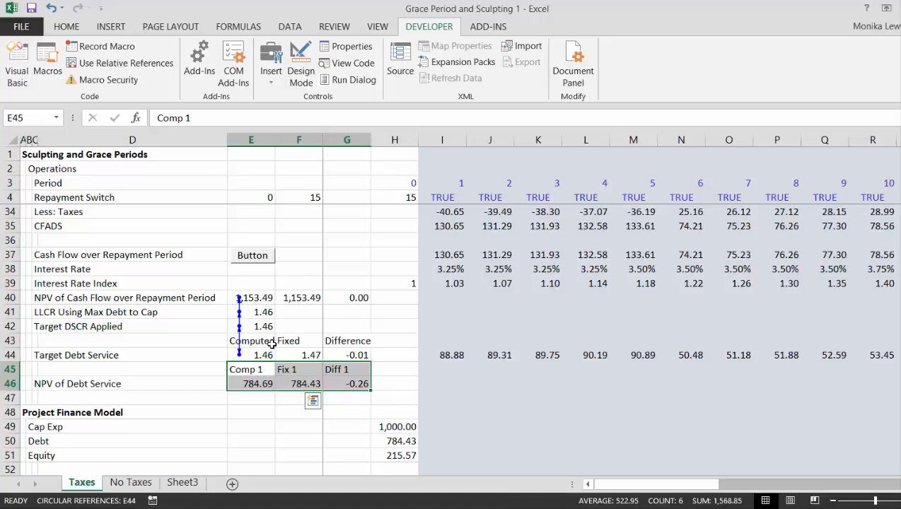
{"action": "key", "text": "ctrl+shift+F3"}
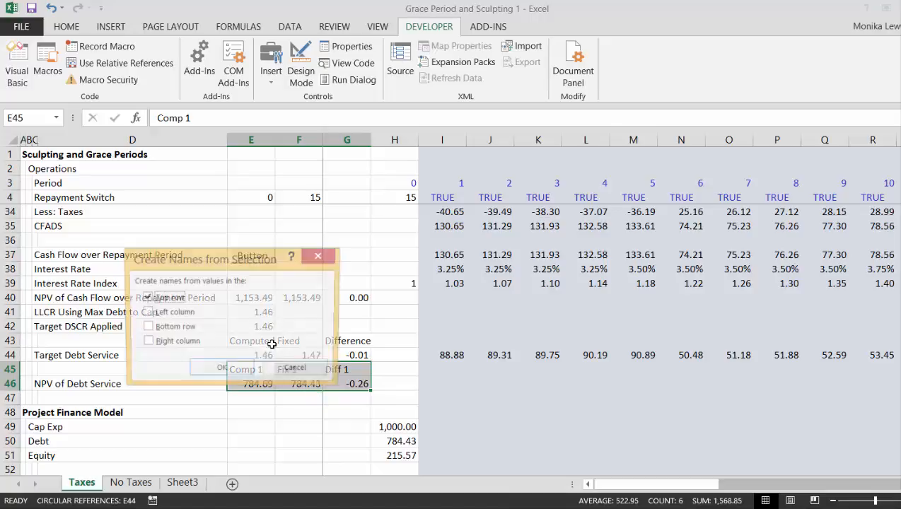
{"action": "key", "text": "Return"}
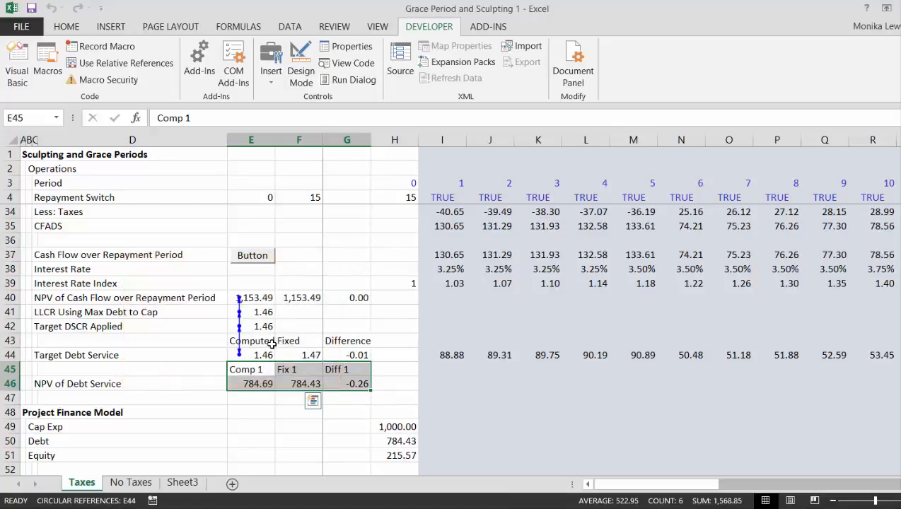
Step: Delete the =Computed formula in E40 of the NPV of Cash Flow over Repayment Period row
{"action": "key", "text": "Up"}
{"action": "key", "text": "Up"}
{"action": "key", "text": "Down"}
{"action": "key", "text": "Down"}
{"action": "key", "text": "Up"}
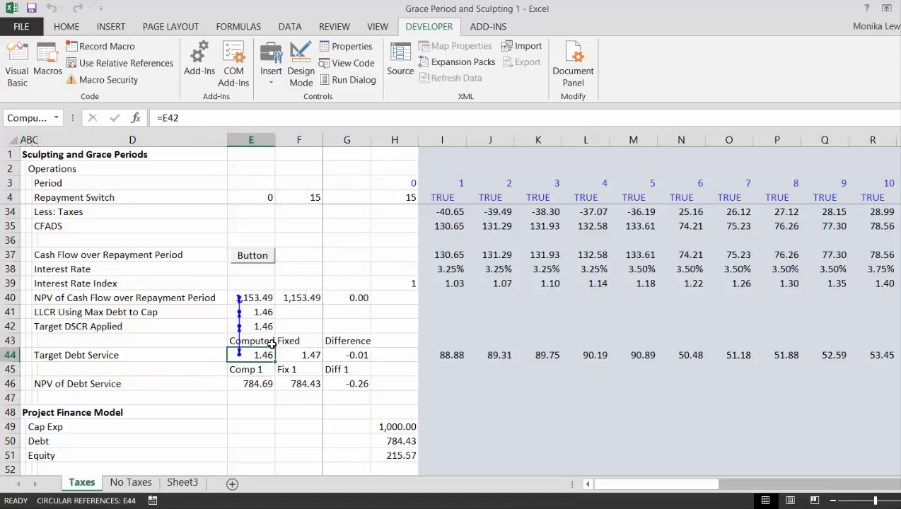
{"action": "key", "text": "Up"}
{"action": "key", "text": "Up"}
{"action": "key", "text": "Up"}
{"action": "key", "text": "Up"}
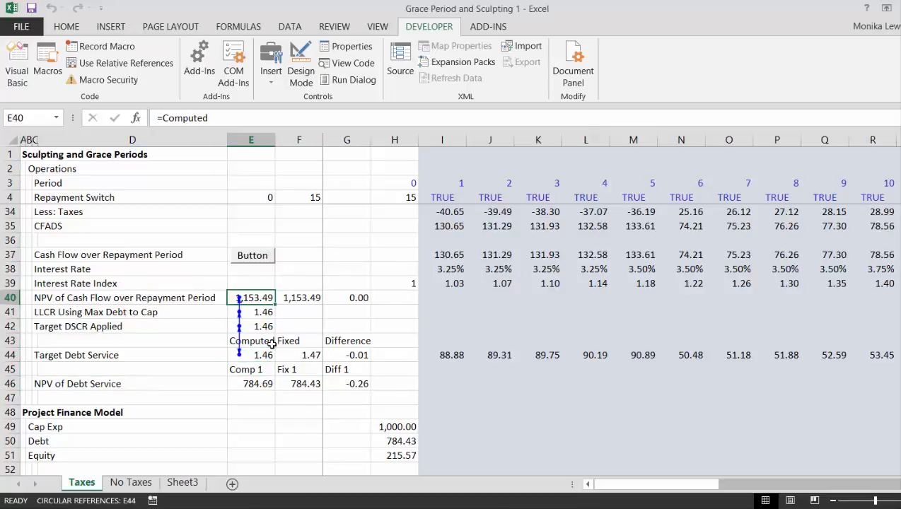
{"action": "key", "text": "Right"}
{"action": "key", "text": "Right"}
{"action": "key", "text": "Left"}
{"action": "key", "text": "Left"}
{"action": "key", "text": "Delete"}
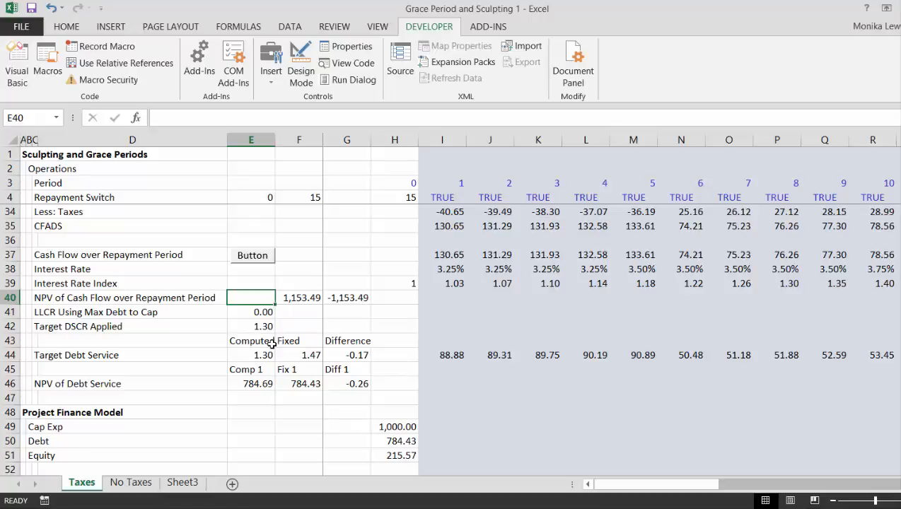
Step: Copy the Comp 1, Fix 1 and Diff 1 headings from E45:G45 to E39:G39 above the NPV of cash flow row
{"action": "key", "text": "Right"}
{"action": "key", "text": "Right"}
{"action": "key", "text": "Left"}
{"action": "key", "text": "Left"}
{"action": "key", "text": "Down"}
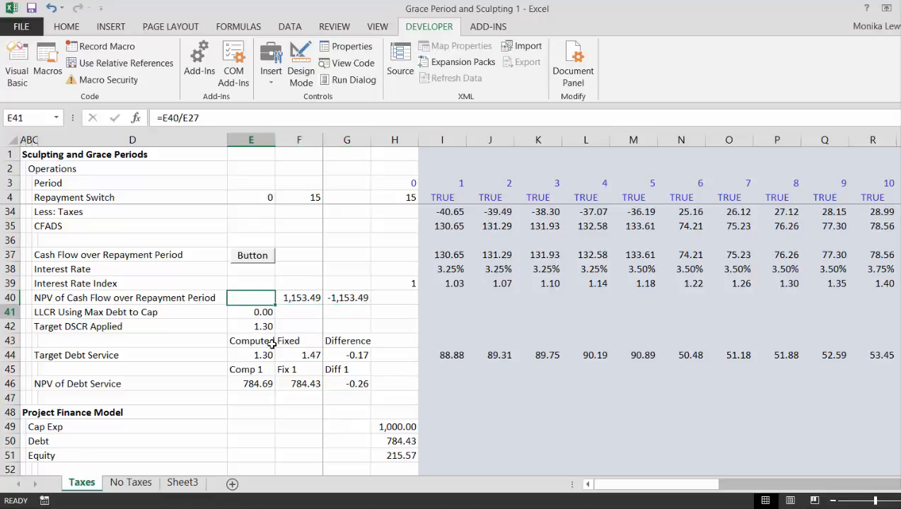
{"action": "key", "text": "Down"}
{"action": "key", "text": "Down"}
{"action": "key", "text": "Down"}
{"action": "key", "text": "Down"}
{"action": "key", "text": "shift+Right"}
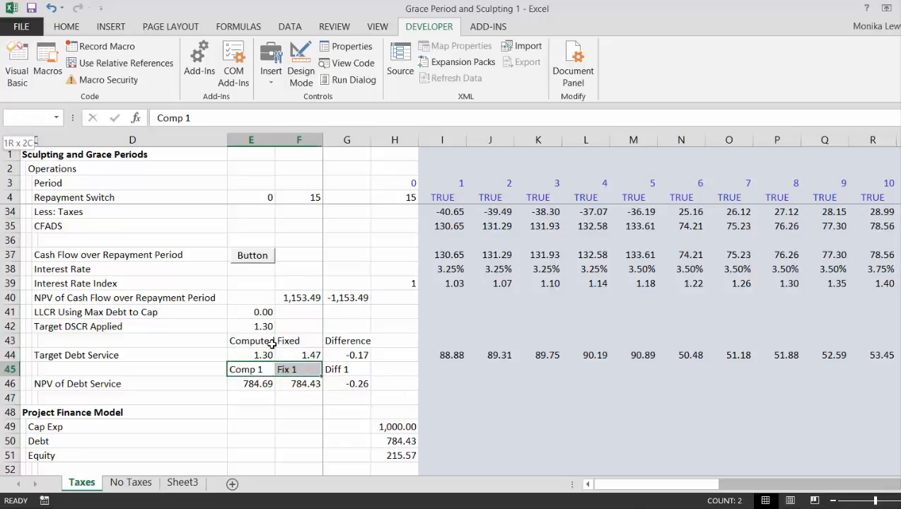
{"action": "key", "text": "shift+Right"}
{"action": "key", "text": "ctrl+c"}
{"action": "key", "text": "Up"}
{"action": "key", "text": "Up"}
{"action": "key", "text": "Up"}
{"action": "key", "text": "Up"}
{"action": "key", "text": "Up"}
{"action": "key", "text": "Up"}
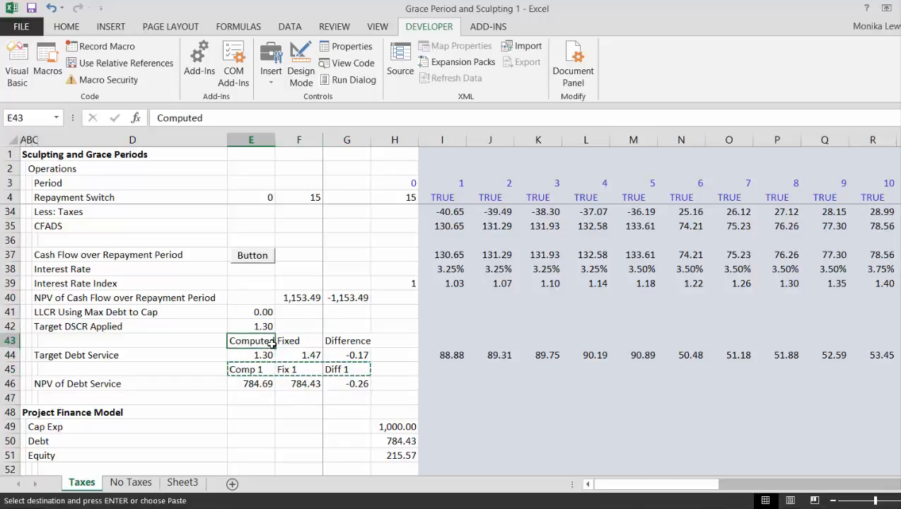
{"action": "key", "text": "ctrl+v"}
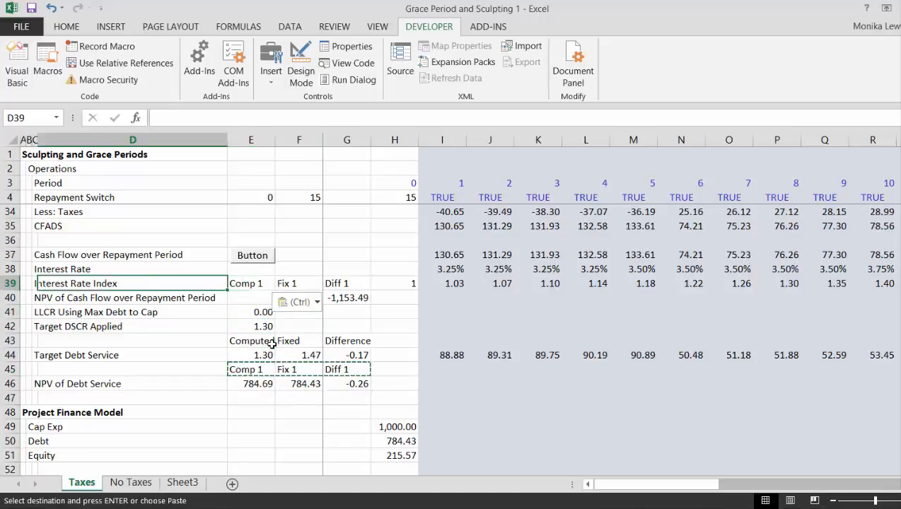
Step: Change the headings in E39:G39 to Comp 2, Fix 2 and Diff 2
{"action": "key", "text": "F2"}
{"action": "key", "text": "BackSpace"}
{"action": "type", "text": "2"}
{"action": "key", "text": "ctrl+Return"}
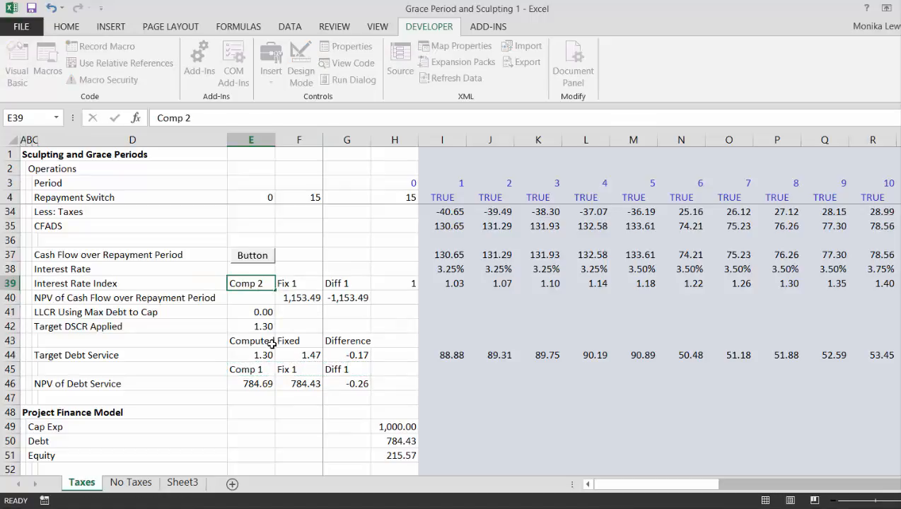
{"action": "key", "text": "Right"}
{"action": "key", "text": "Down"}
{"action": "key", "text": "Up"}
{"action": "key", "text": "F2"}
{"action": "key", "text": "BackSpace"}
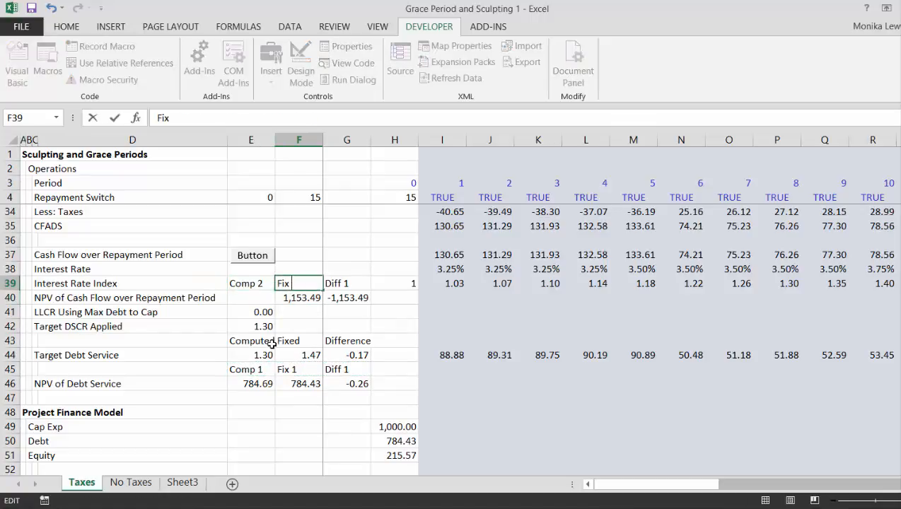
{"action": "type", "text": "2"}
{"action": "key", "text": "ctrl+Return"}
{"action": "key", "text": "Right"}
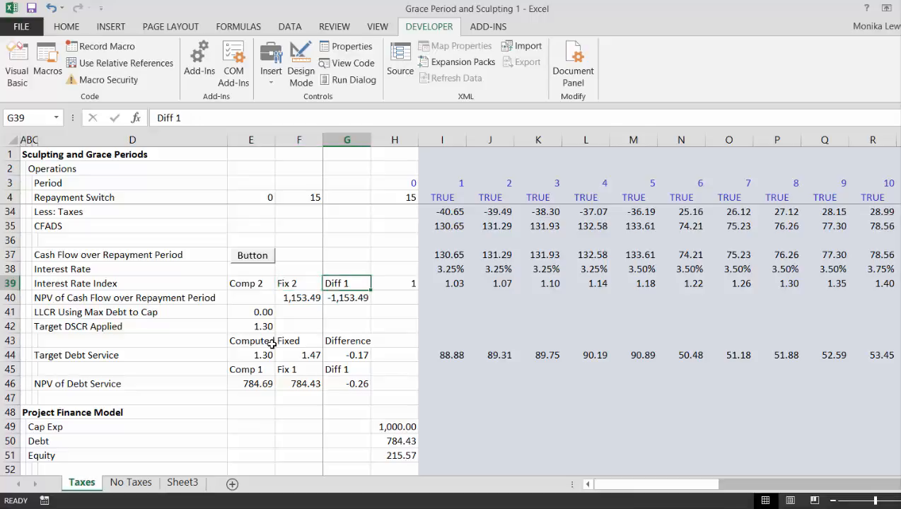
{"action": "key", "text": "F2"}
{"action": "key", "text": "BackSpace"}
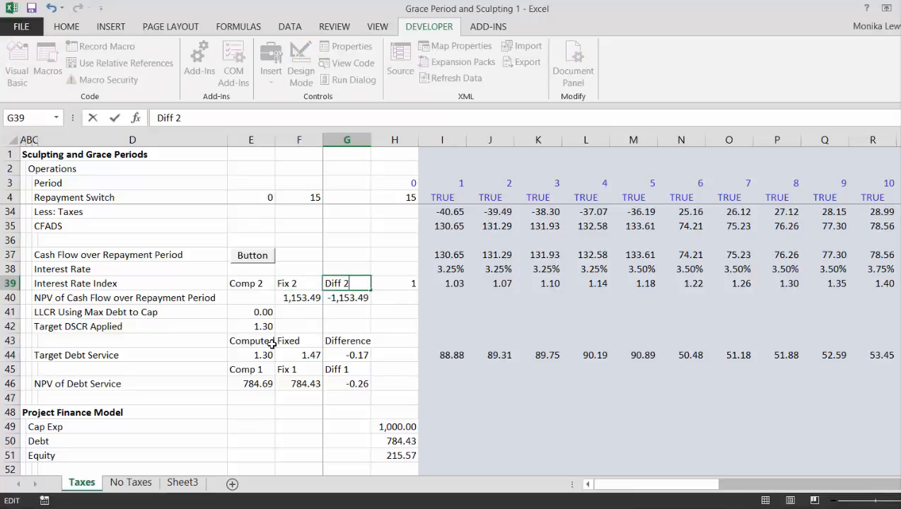
{"action": "type", "text": "2"}
{"action": "key", "text": "Return"}
Step: Examine the NPV of Cash Flow over Repayment Period cells in row 40 and the headings above them
{"action": "key", "text": "Down"}
{"action": "key", "text": "Left"}
{"action": "key", "text": "Up"}
{"action": "key", "text": "Left"}
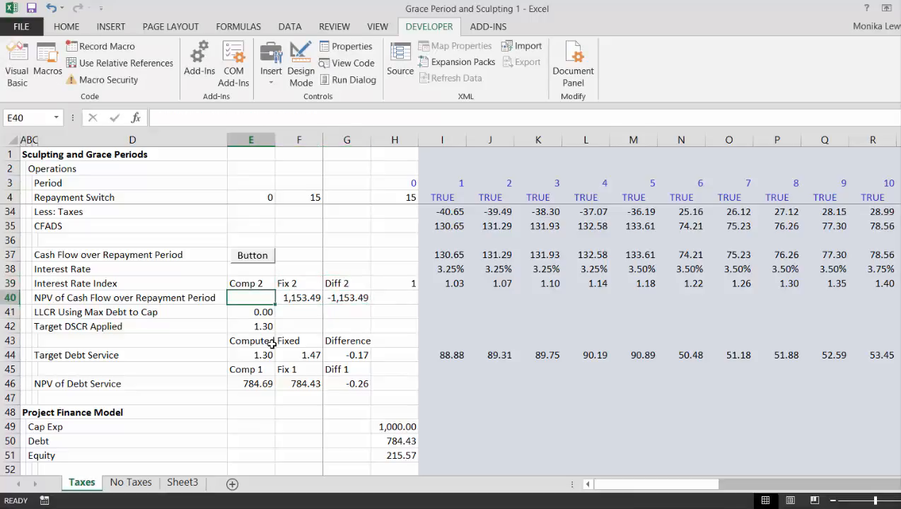
{"action": "key", "text": "Right"}
{"action": "key", "text": "Left"}
{"action": "key", "text": "Up"}
{"action": "key", "text": "Down"}
{"action": "key", "text": "Up"}
{"action": "key", "text": "Down"}
{"action": "key", "text": "Right"}
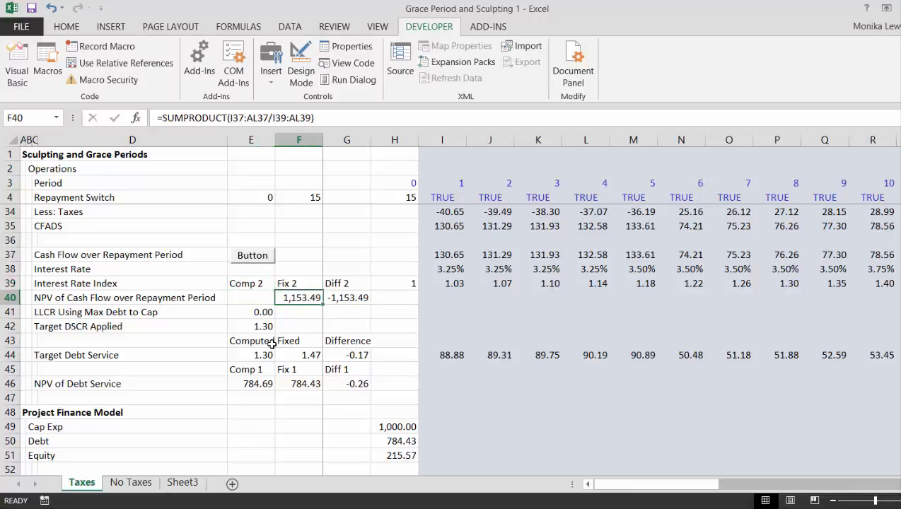
{"action": "key", "text": "Up"}
{"action": "key", "text": "Left"}
{"action": "key", "text": "Down"}
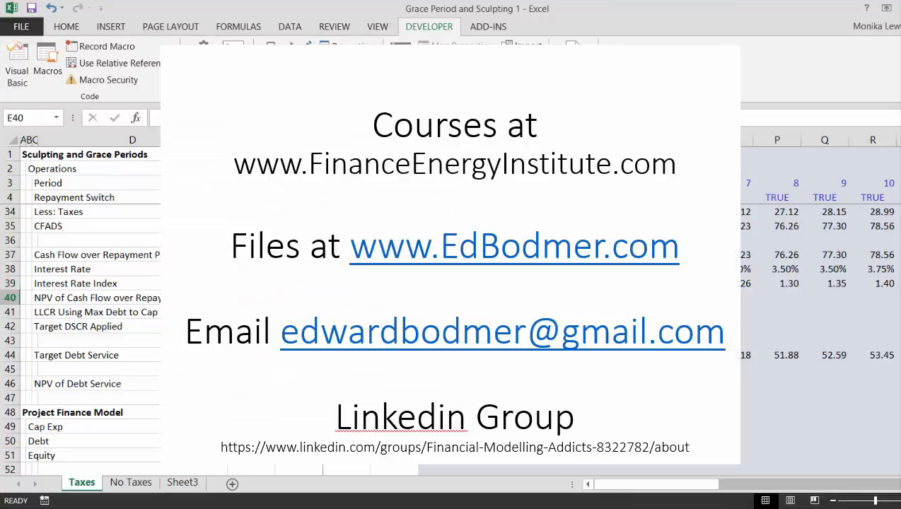
{"action": "key", "text": "Right"}
{"action": "key", "text": "Right"}
{"action": "key", "text": "Left"}
{"action": "key", "text": "Left"}
{"action": "key", "text": "Up"}
{"action": "key", "text": "Left"}
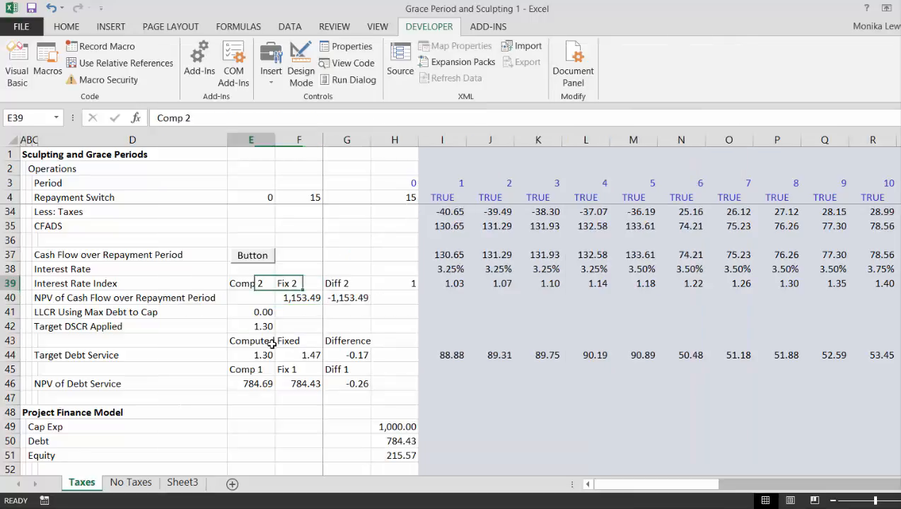
Step: Delete the Comp 2, Fix 2 and Diff 2 headings in E39:G39
{"action": "key", "text": "Right"}
{"action": "key", "text": "Right"}
{"action": "key", "text": "Left"}
{"action": "key", "text": "Left"}
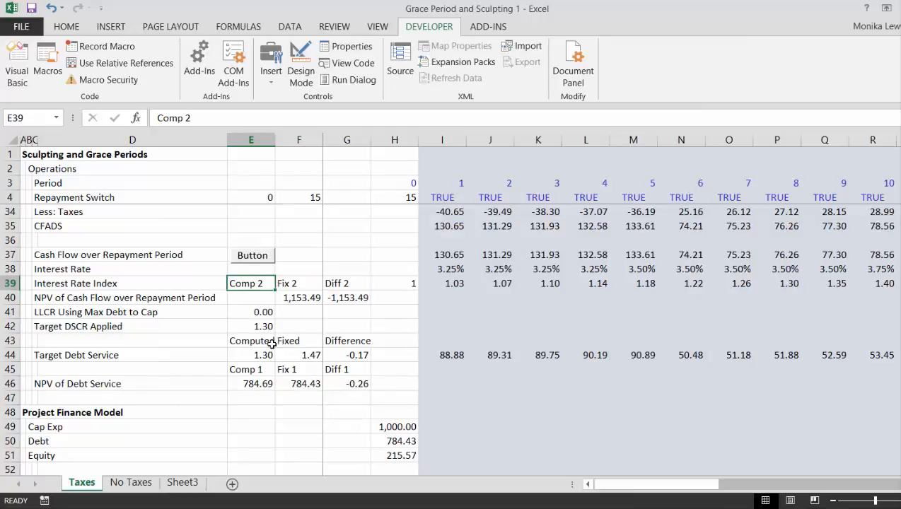
{"action": "key", "text": "shift+Right"}
{"action": "key", "text": "shift+Right"}
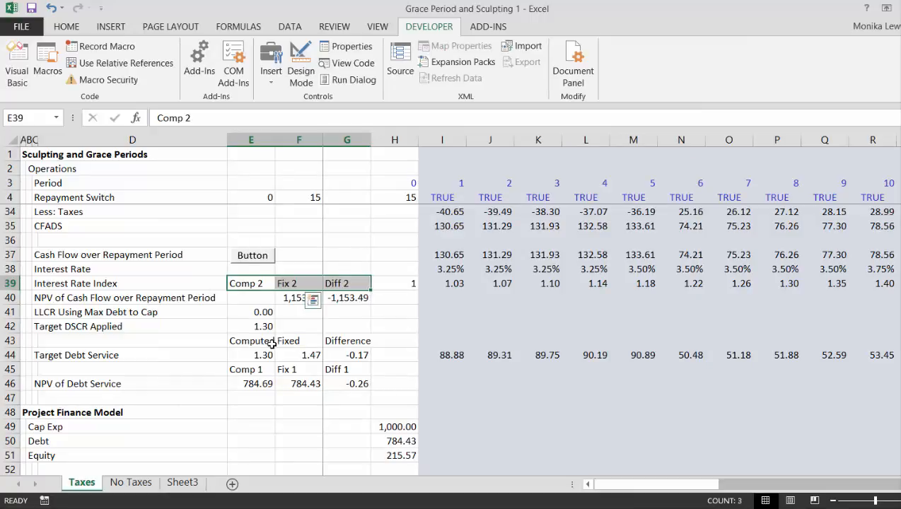
{"action": "key", "text": "Delete"}
Step: Change the LLCR Using Max Debt to Cap formula in E41 to =F40/E27, dividing the cash flow NPV by Max Debt to Cap
{"action": "key", "text": "Down"}
{"action": "key", "text": "Right"}
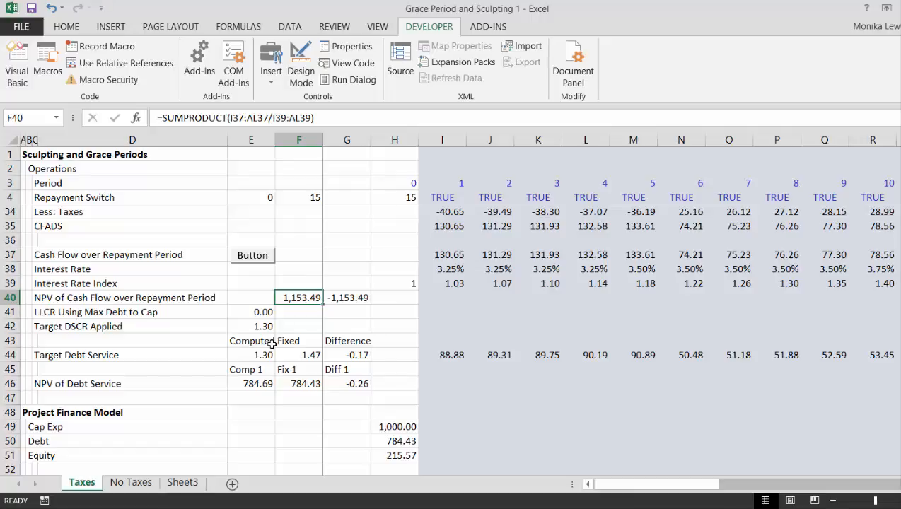
{"action": "key", "text": "Down"}
{"action": "key", "text": "Left"}
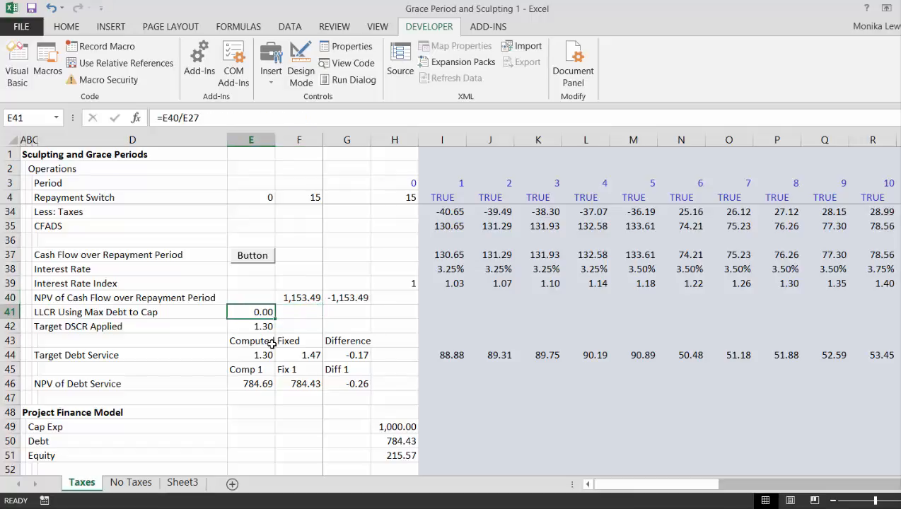
{"action": "key", "text": "F2"}
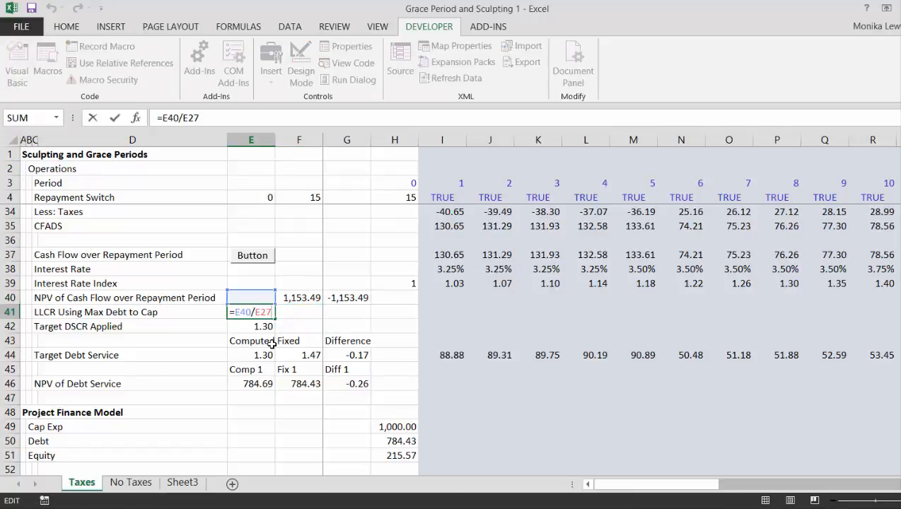
{"action": "key", "text": "Escape"}
{"action": "type", "text": "="}
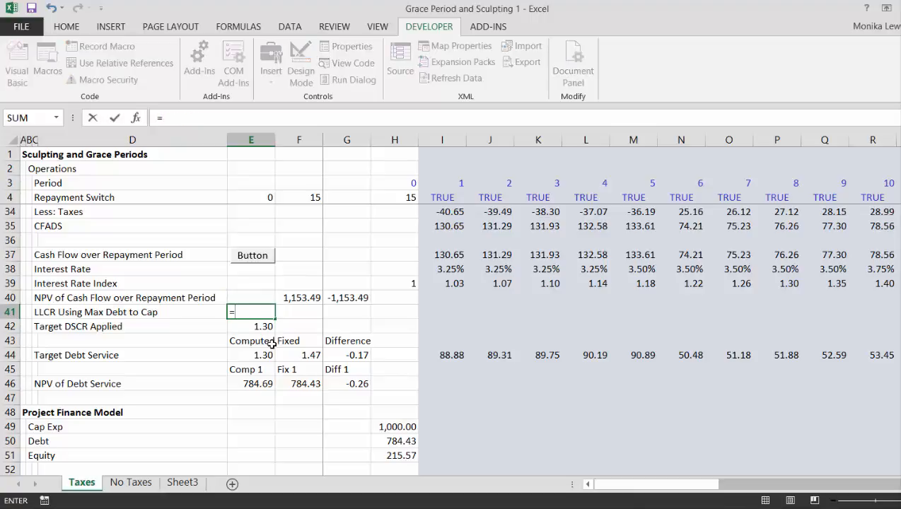
{"action": "key", "text": "Up"}
{"action": "key", "text": "Right"}
{"action": "type", "text": "/"}
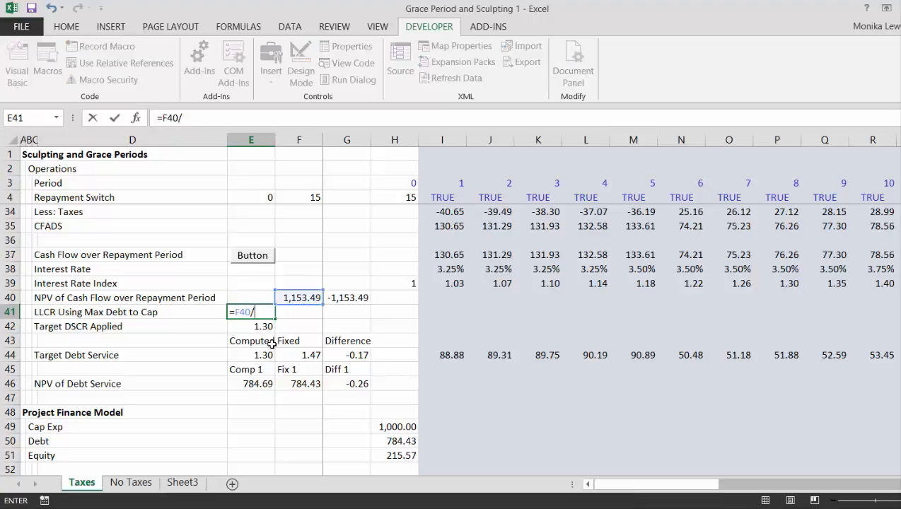
{"action": "key", "text": "Up"}
{"action": "key", "text": "Up"}
{"action": "key", "text": "Up"}
{"action": "key", "text": "Up"}
{"action": "key", "text": "Up"}
{"action": "key", "text": "Up"}
{"action": "key", "text": "Up"}
{"action": "key", "text": "Up"}
{"action": "key", "text": "Up"}
{"action": "key", "text": "Up"}
{"action": "key", "text": "Up"}
{"action": "key", "text": "Up"}
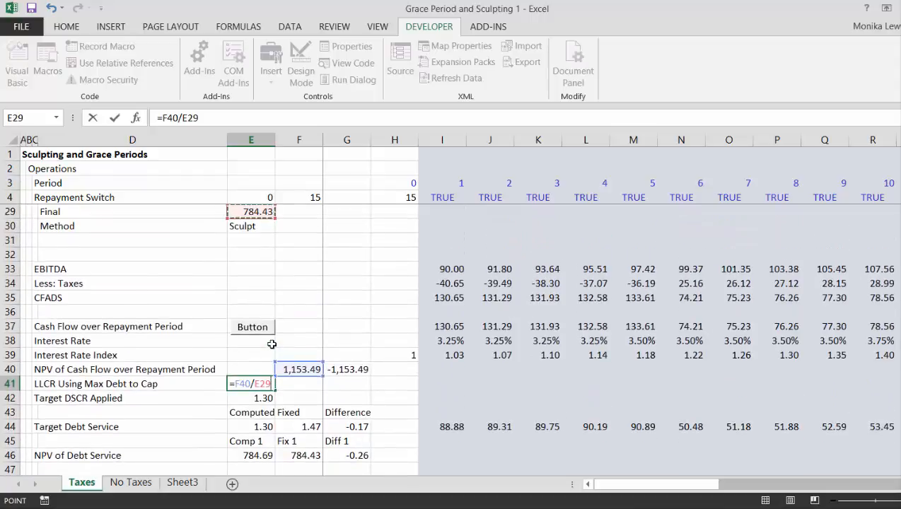
{"action": "key", "text": "Up"}
{"action": "key", "text": "Up"}
{"action": "key", "text": "Up"}
{"action": "key", "text": "Down"}
{"action": "key", "text": "ctrl+Return"}
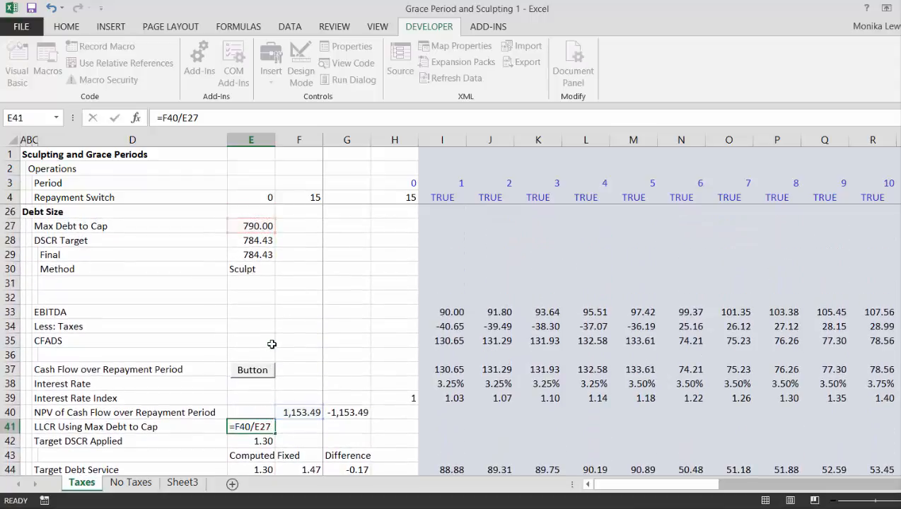
Step: Compare the computed and fixed Target Debt Service cells, E44 and F44
{"action": "key", "text": "Down"}
{"action": "key", "text": "Down"}
{"action": "key", "text": "Down"}
{"action": "key", "text": "Down"}
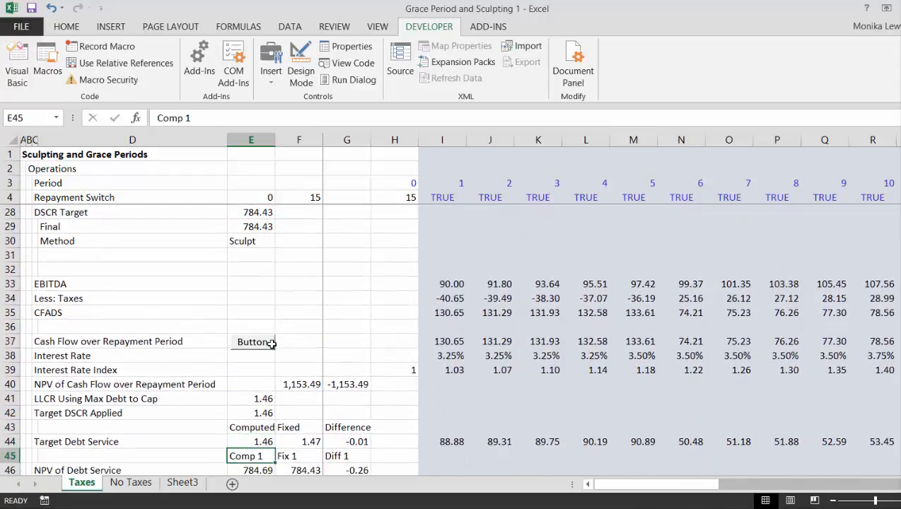
{"action": "key", "text": "Down"}
{"action": "key", "text": "Down"}
{"action": "key", "text": "Up"}
{"action": "key", "text": "Up"}
{"action": "key", "text": "Up"}
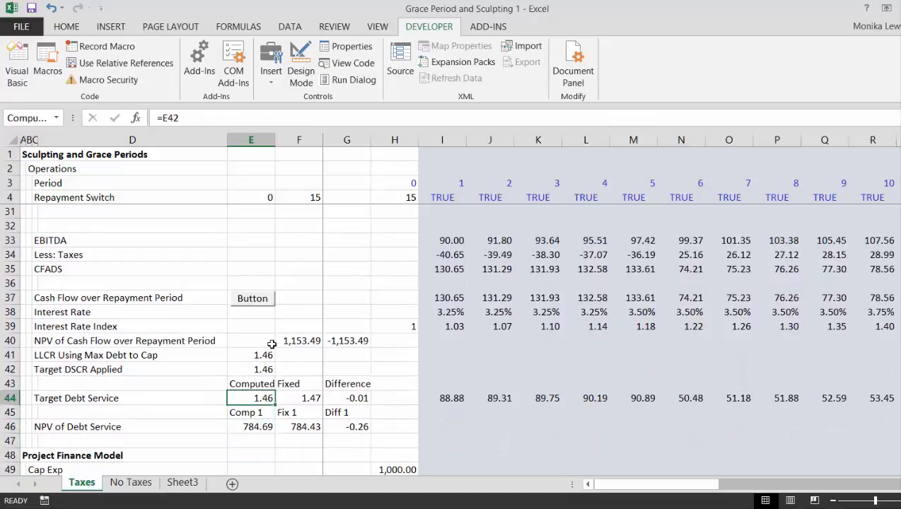
{"action": "key", "text": "Right"}
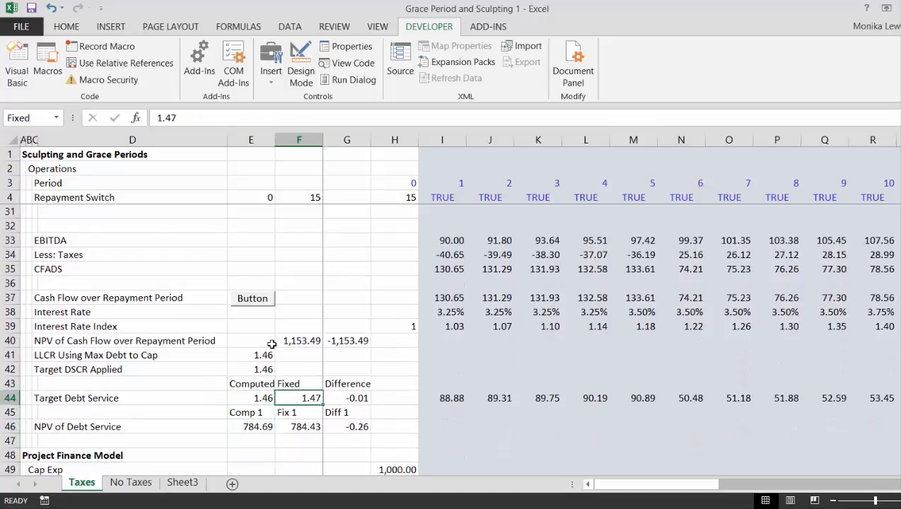
{"action": "key", "text": "Left"}
{"action": "key", "text": "Right"}
{"action": "key", "text": "Left"}
{"action": "key", "text": "Right"}
Step: Examine the computed, fixed and difference cells for NPV of Debt Service in row 46 and the Target Debt Service difference in G44
{"action": "key", "text": "Down"}
{"action": "key", "text": "Down"}
{"action": "key", "text": "Left"}
{"action": "key", "text": "Left"}
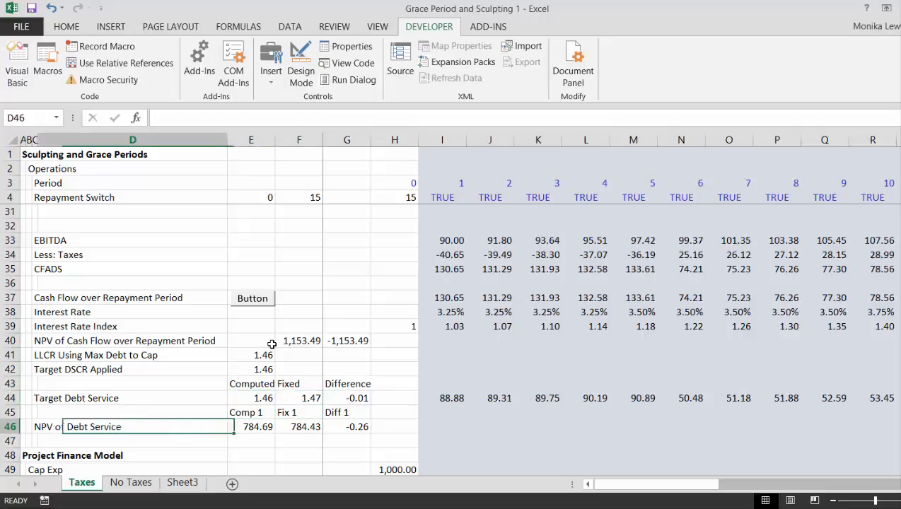
{"action": "key", "text": "Right"}
{"action": "key", "text": "Right"}
{"action": "key", "text": "Right"}
{"action": "key", "text": "Left"}
{"action": "key", "text": "Left"}
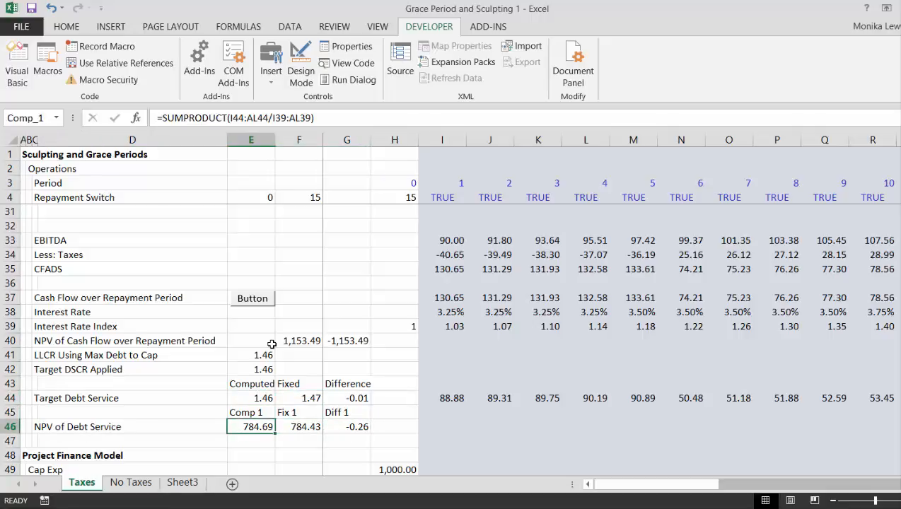
{"action": "key", "text": "Right"}
{"action": "key", "text": "Right"}
{"action": "key", "text": "Up"}
{"action": "key", "text": "Up"}
{"action": "key", "text": "Up"}
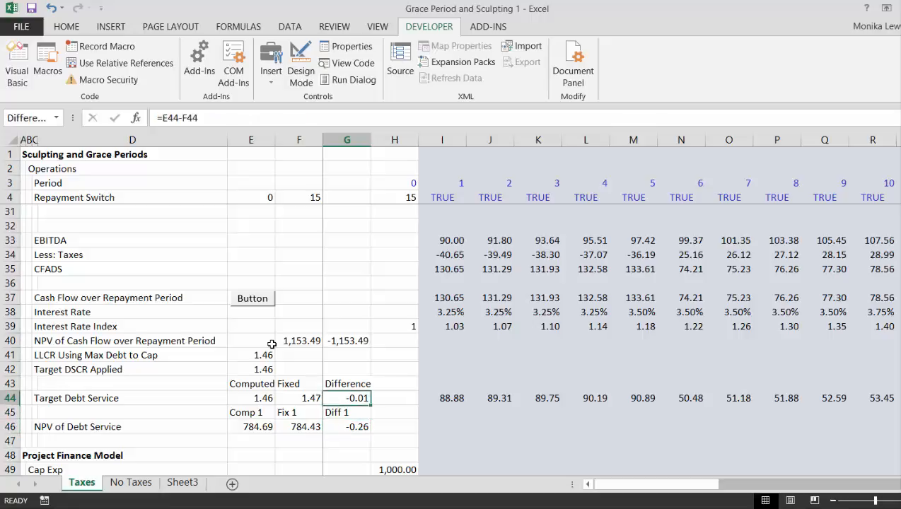
Step: Create names for the Target Debt Service cells E44:G44 from the Computed, Fixed and Difference headings in the top row
{"action": "key", "text": "Left"}
{"action": "key", "text": "Left"}
{"action": "key", "text": "shift+Right"}
{"action": "key", "text": "shift+Right"}
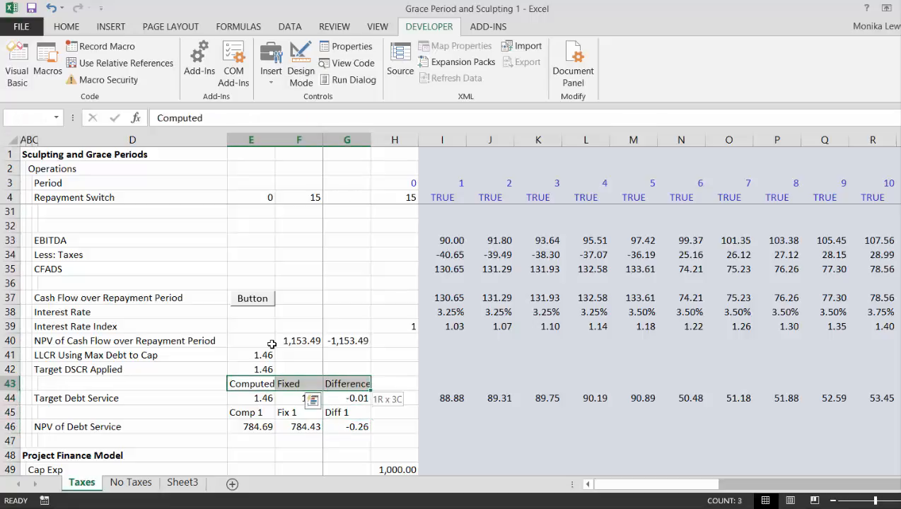
{"action": "key", "text": "shift+Down"}
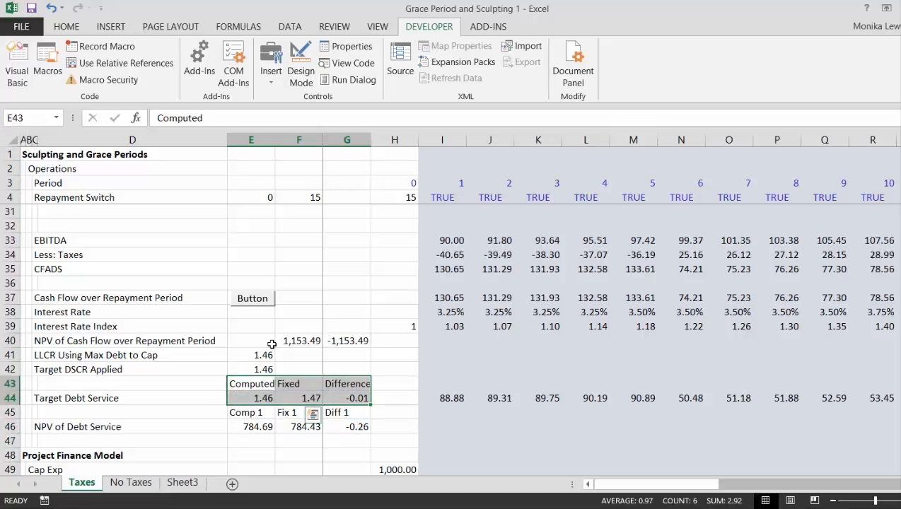
{"action": "key", "text": "ctrl+shift+F3"}
{"action": "key", "text": "Return"}
Step: Create names for the NPV of Debt Service cells E46:G46 from the Comp 1, Fix 1 and Diff 1 headings in the top row
{"action": "key", "text": "Down"}
{"action": "key", "text": "Down"}
{"action": "key", "text": "shift+Right"}
{"action": "key", "text": "shift+Right"}
{"action": "key", "text": "shift+Down"}
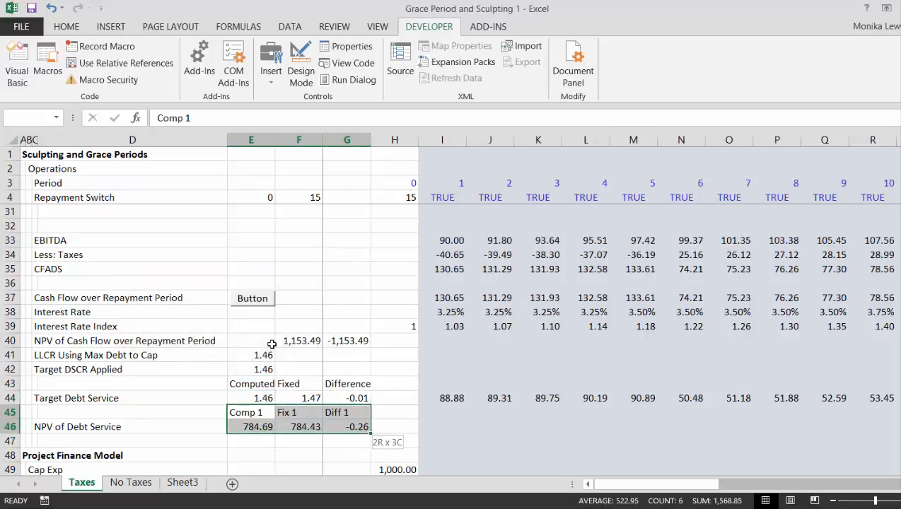
{"action": "key", "text": "ctrl+shift+F3"}
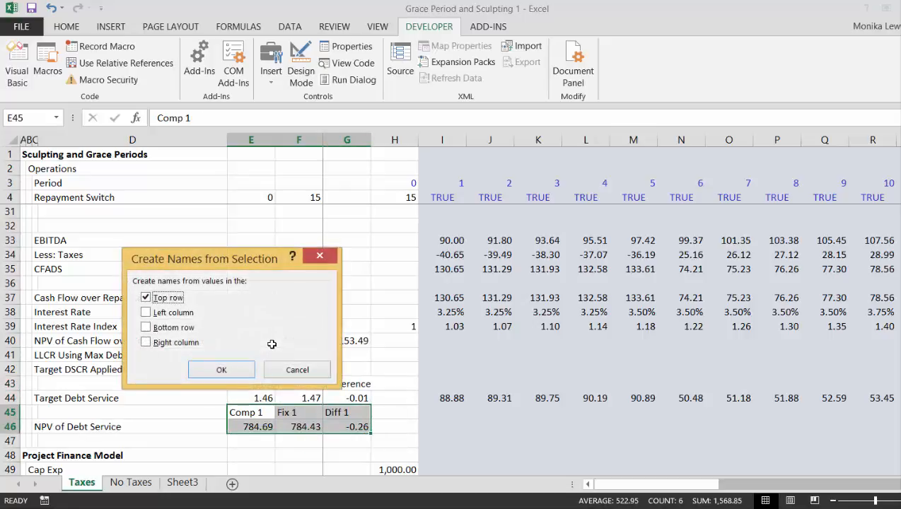
{"action": "key", "text": "Return"}
Step: Enter the heading Total Dif in H45, beside Diff 1
{"action": "key", "text": "Down"}
{"action": "key", "text": "Down"}
{"action": "key", "text": "Up"}
{"action": "key", "text": "Up"}
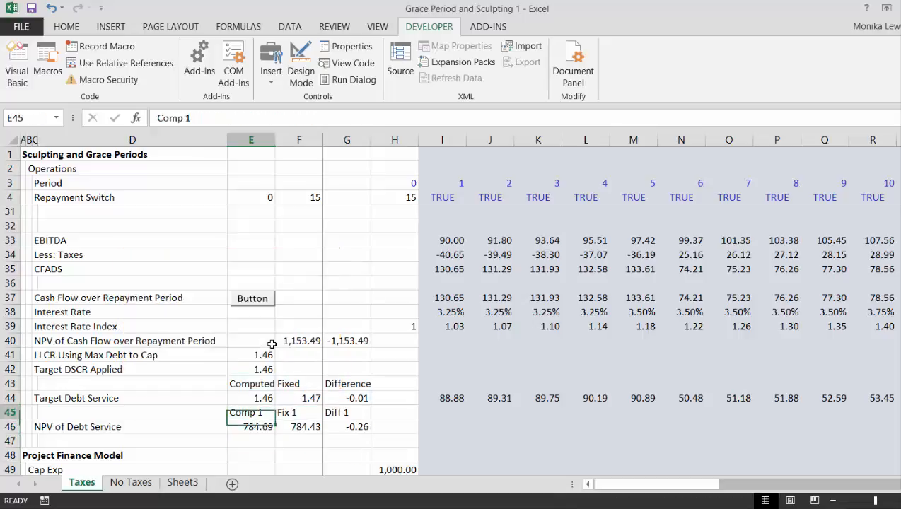
{"action": "key", "text": "Right"}
{"action": "key", "text": "Right"}
{"action": "key", "text": "Right"}
{"action": "type", "text": "tot"}
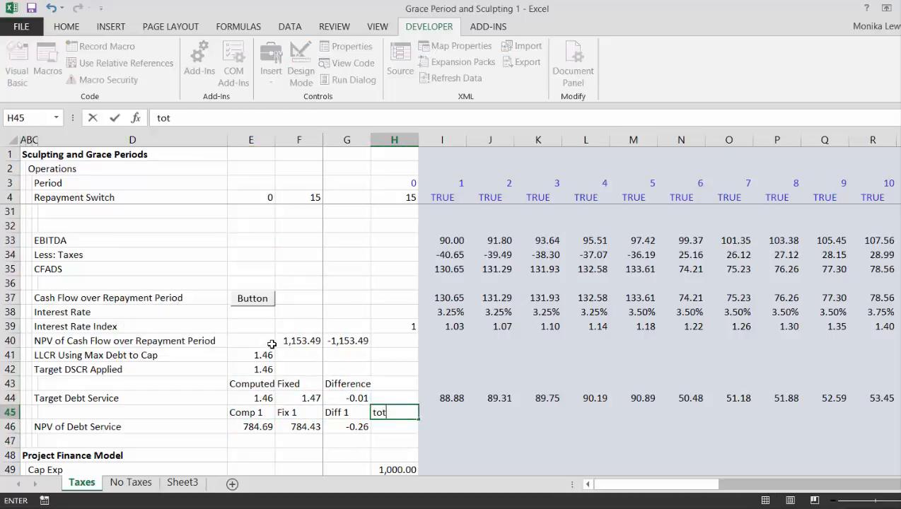
{"action": "type", "text": "al Dif"}
{"action": "key", "text": "Return"}
{"action": "key", "text": "Up"}
{"action": "type", "text": "Total Dif"}
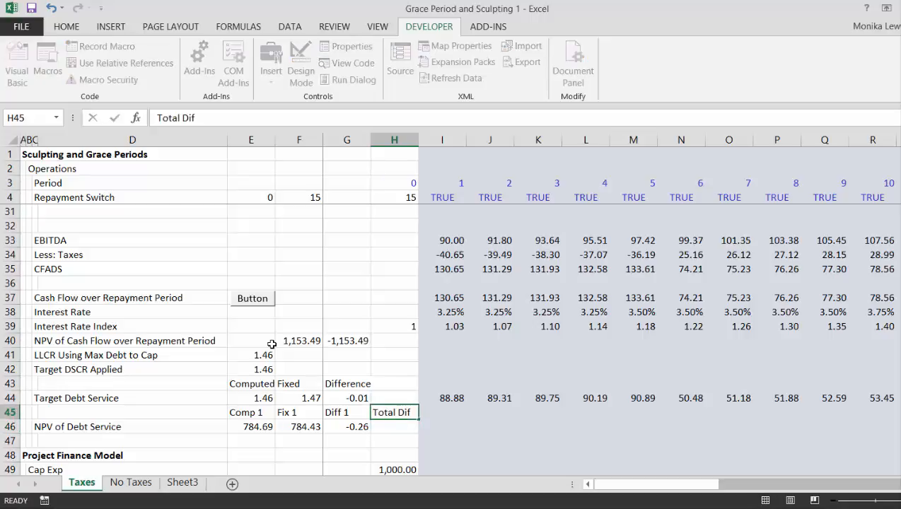
{"action": "key", "text": "Return"}
{"action": "type", "text": "="}
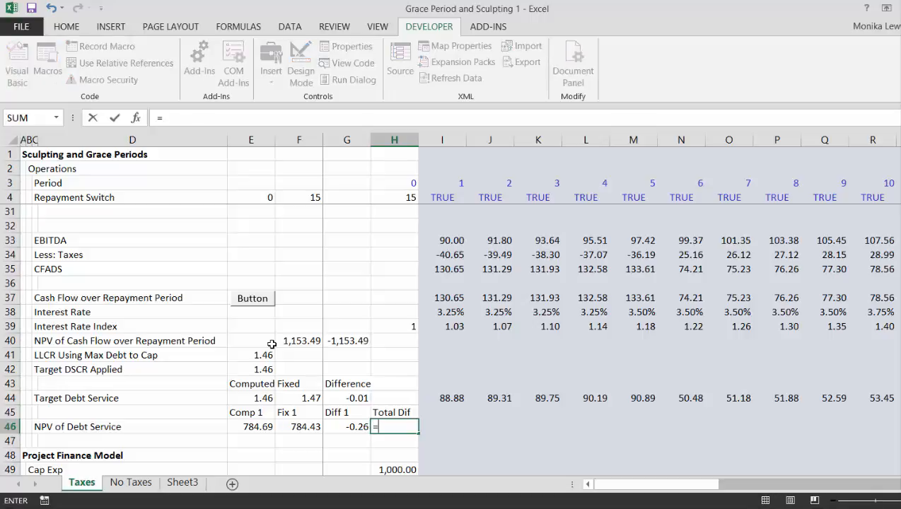
{"action": "key", "text": "Left"}
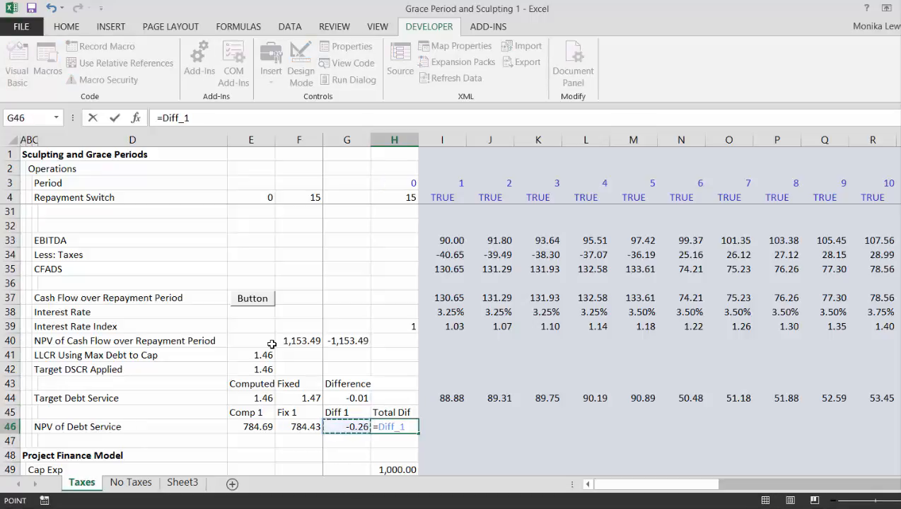
{"action": "key", "text": "Escape"}
Step: Enter =ABS(Diff_1)+ABS(Difference) in H46 to add up the absolute values of both differences
{"action": "type", "text": "="}
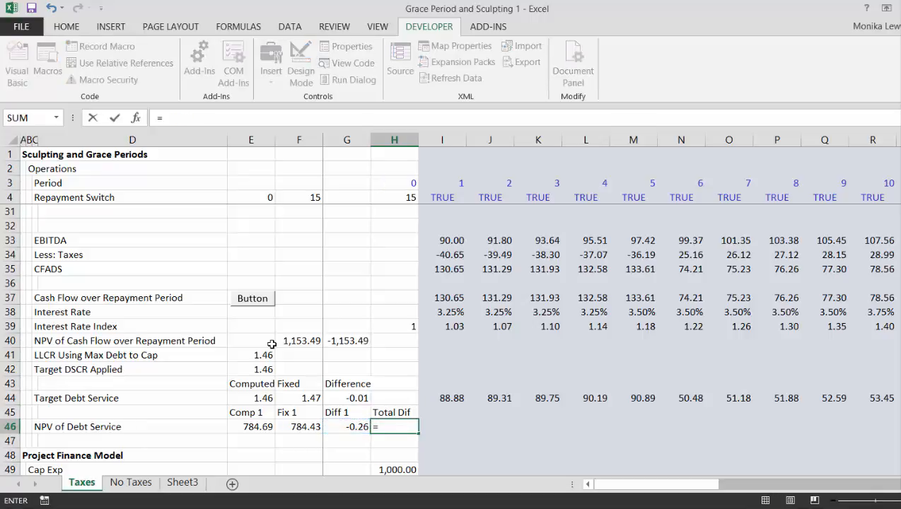
{"action": "type", "text": "av"}
{"action": "key", "text": "BackSpace"}
{"action": "type", "text": "bs"}
{"action": "key", "text": "BackSpace"}
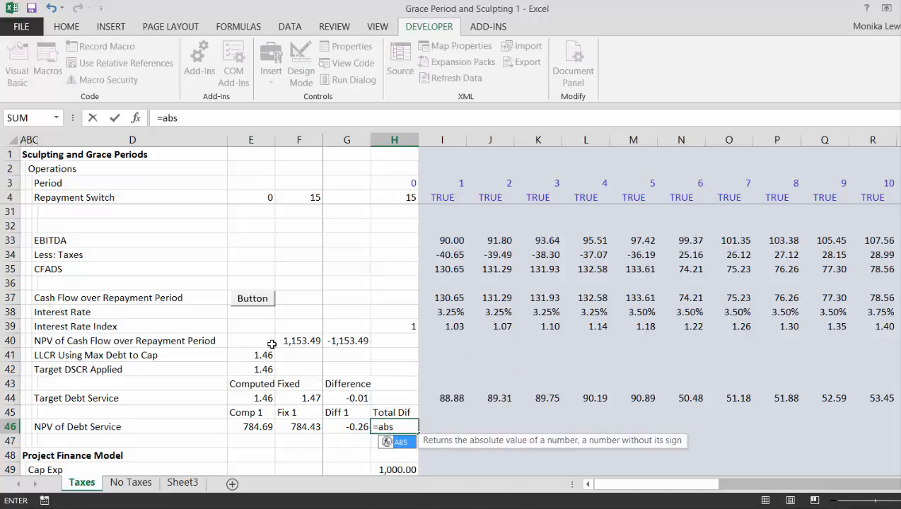
{"action": "key", "text": "Tab"}
{"action": "key", "text": "Left"}
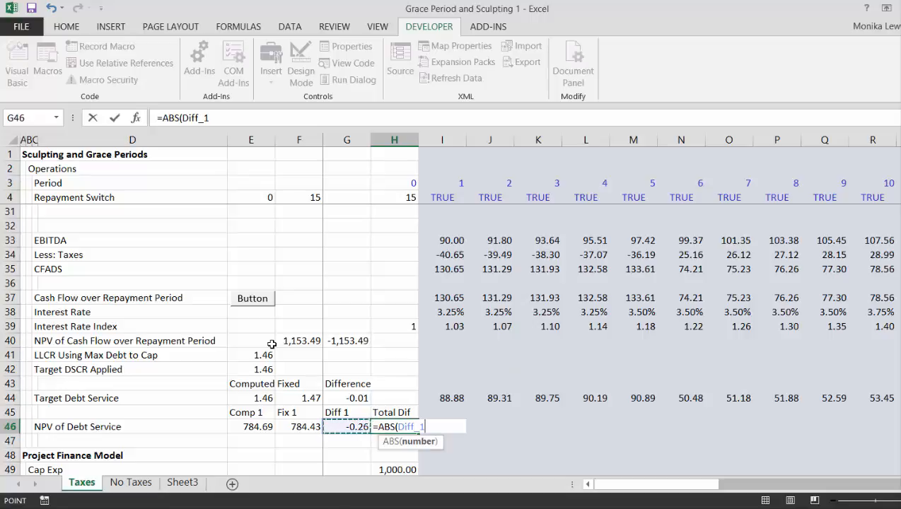
{"action": "type", "text": ")+abs("}
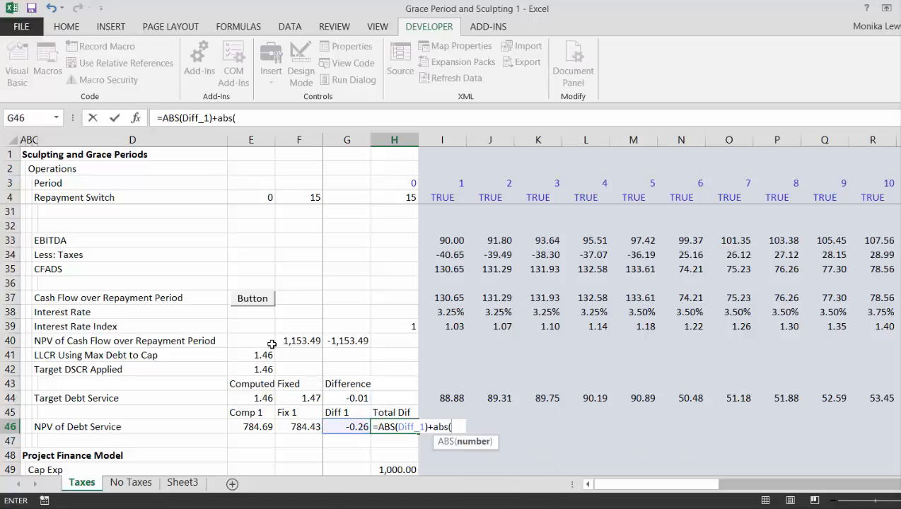
{"action": "key", "text": "Up"}
{"action": "key", "text": "Up"}
{"action": "key", "text": "Left"}
{"action": "key", "text": "Return"}
{"action": "key", "text": "Return"}
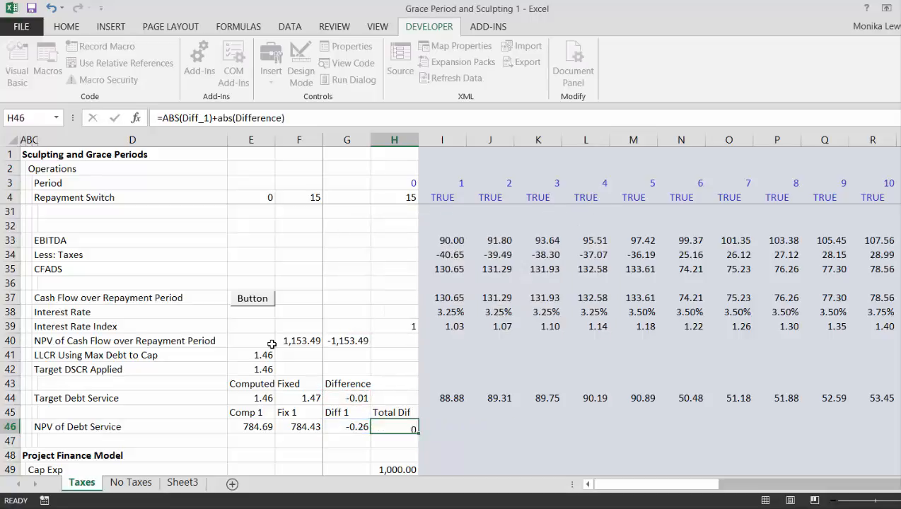
{"action": "key", "text": "Up"}
{"action": "key", "text": "Left"}
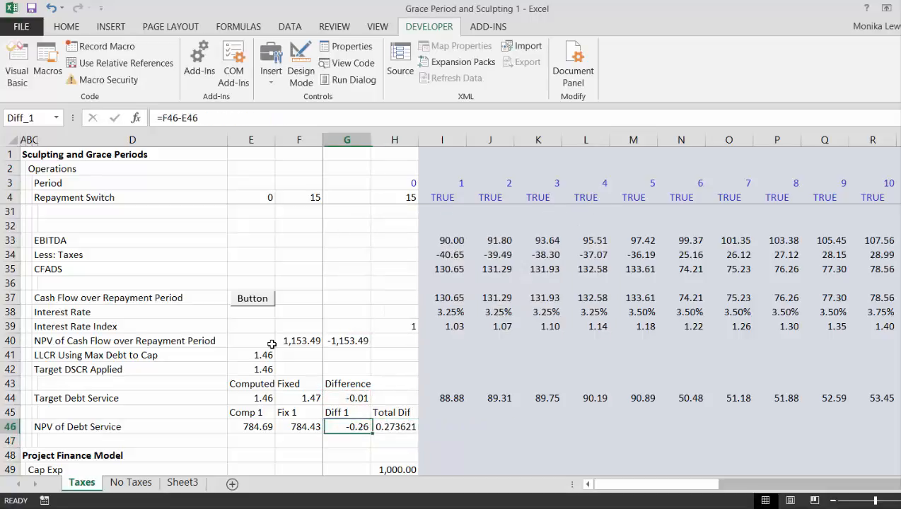
{"action": "key", "text": "Right"}
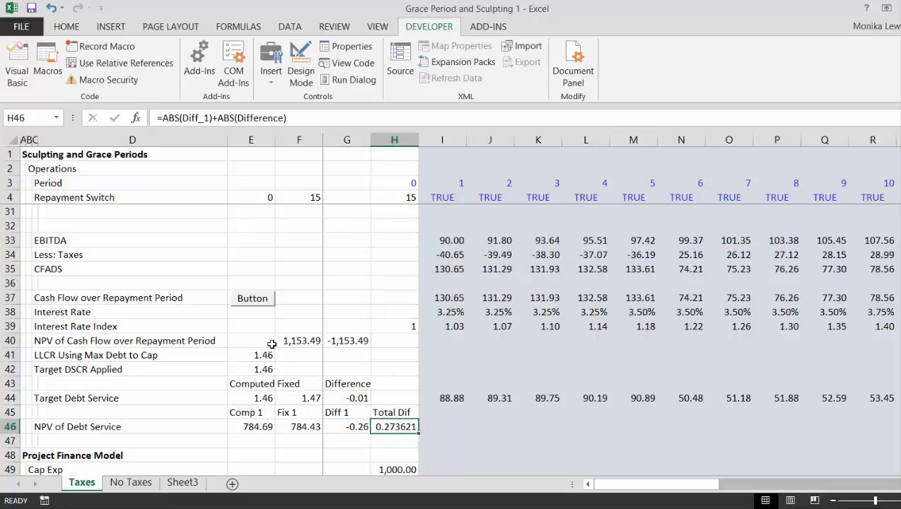
Step: Open the code of the copy_paste macro assigned to the worksheet button and shrink the code window beside columns A to H
{"action": "right_click", "coordinate": [260, 302]}
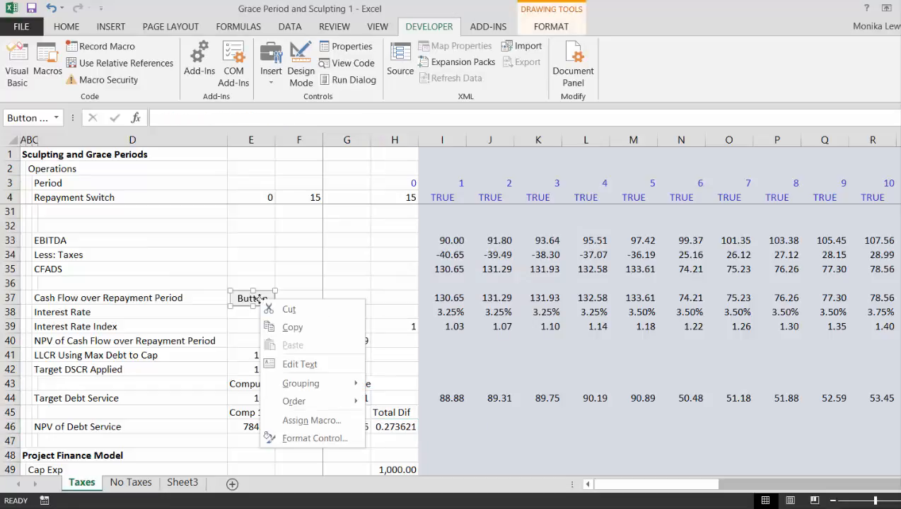
{"action": "left_click", "coordinate": [294, 421]}
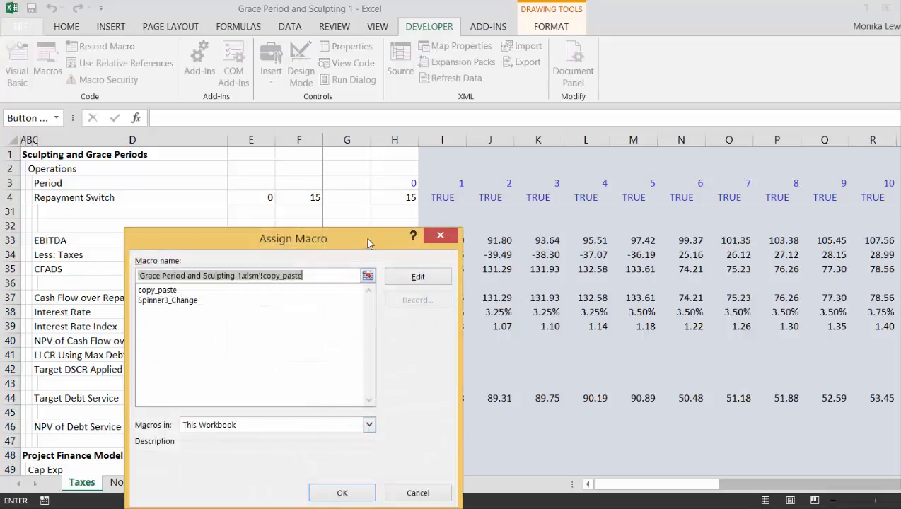
{"action": "left_click", "coordinate": [418, 277]}
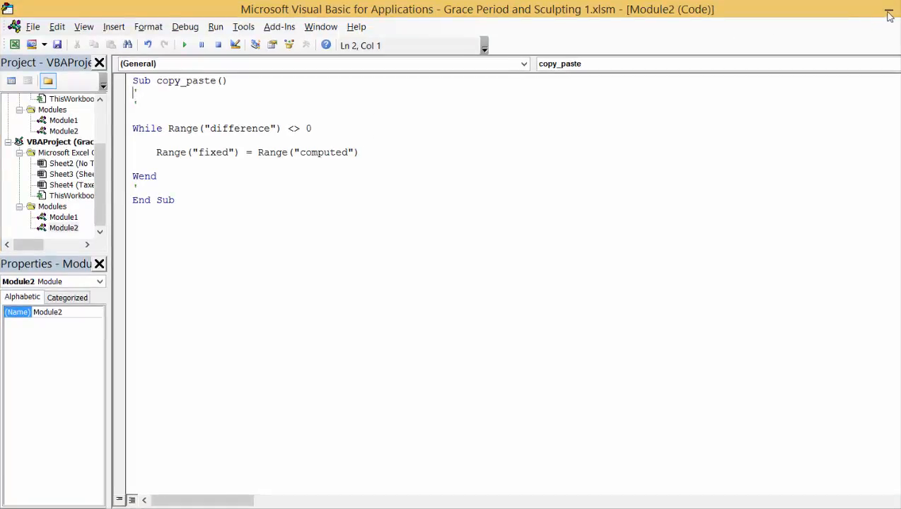
{"action": "left_click_drag", "start_coordinate": [860, 10], "coordinate": [852, 83]}
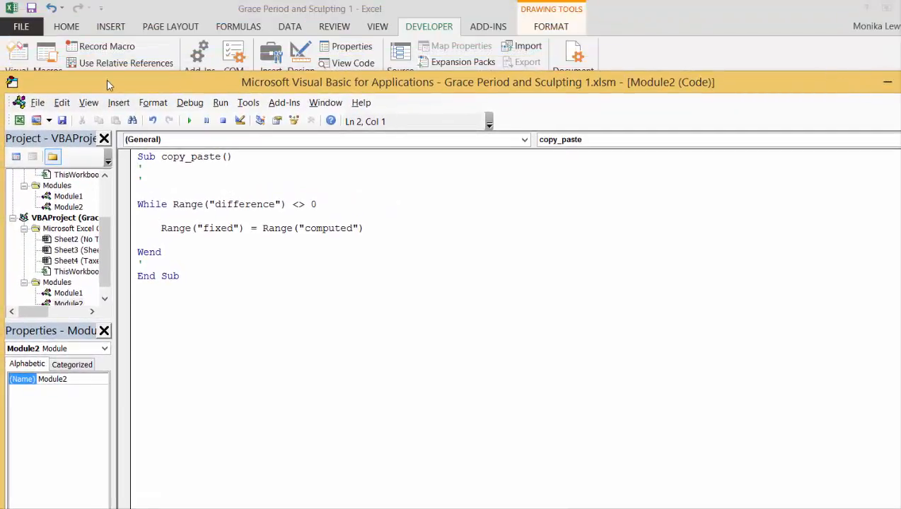
{"action": "left_click_drag", "start_coordinate": [110, 82], "coordinate": [263, 14]}
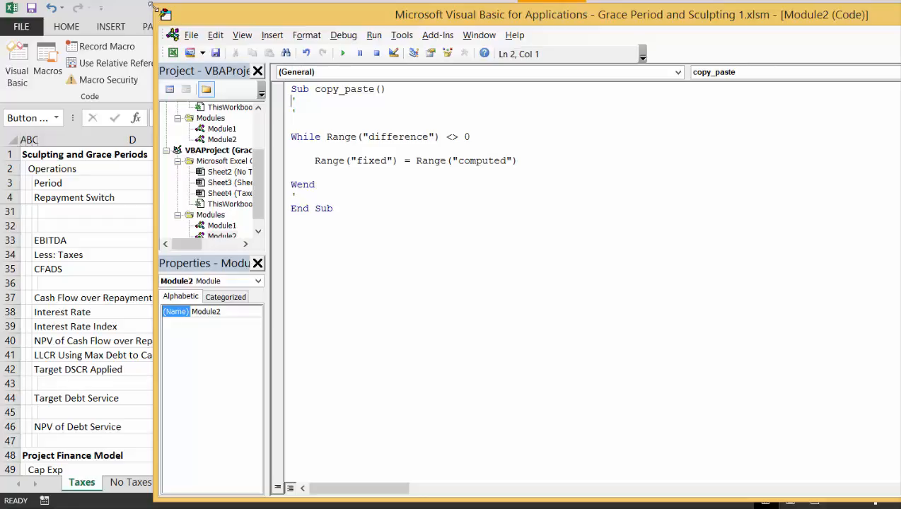
{"action": "left_click_drag", "start_coordinate": [153, 5], "coordinate": [661, 222]}
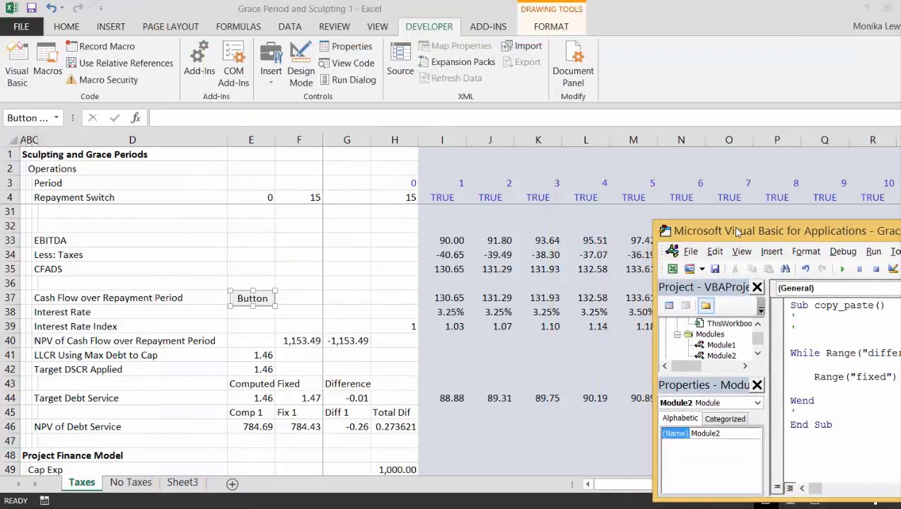
{"action": "left_click_drag", "start_coordinate": [762, 233], "coordinate": [544, 153]}
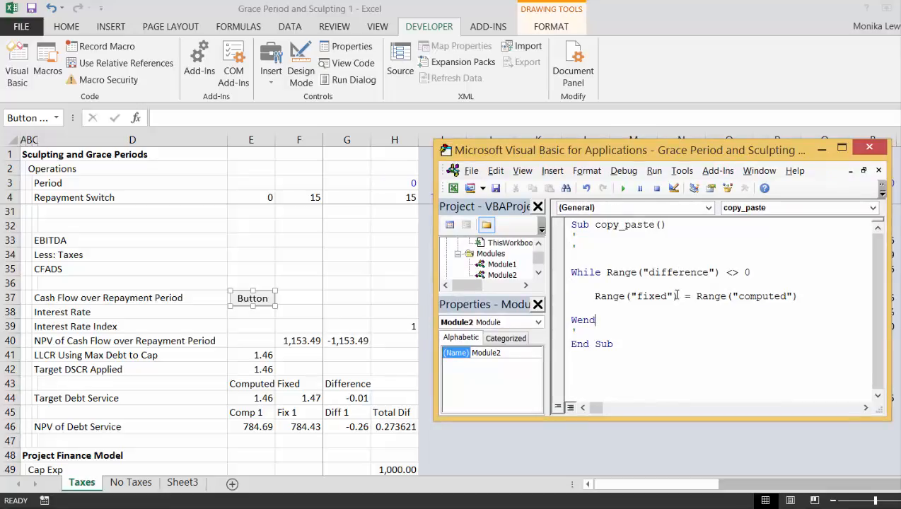
Step: Duplicate the whole While...Wend loop below the original in the copy_paste macro
{"action": "key", "text": "Return"}
{"action": "key", "text": "Return"}
{"action": "key", "text": "Return"}
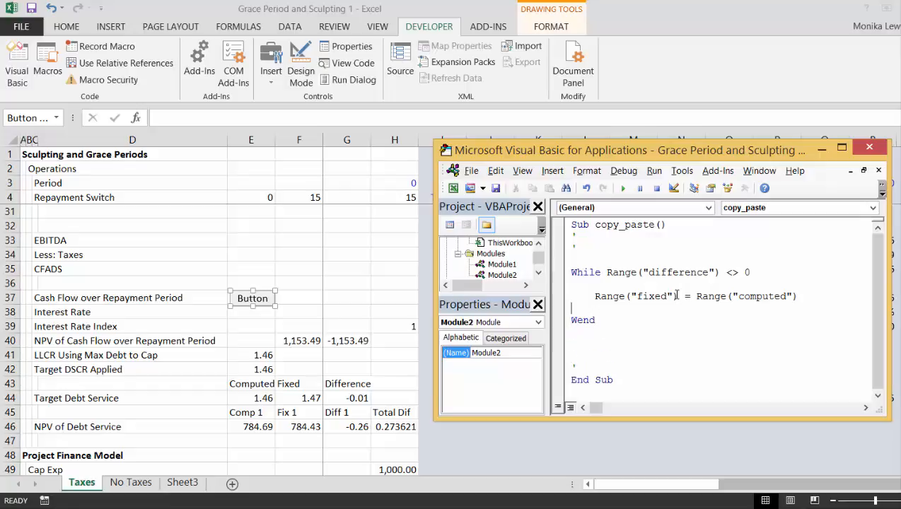
{"action": "key", "text": "Up"}
{"action": "key", "text": "shift+Down"}
{"action": "key", "text": "shift+Down"}
{"action": "key", "text": "shift+Down"}
{"action": "key", "text": "shift+Down"}
{"action": "key", "text": "shift+Down"}
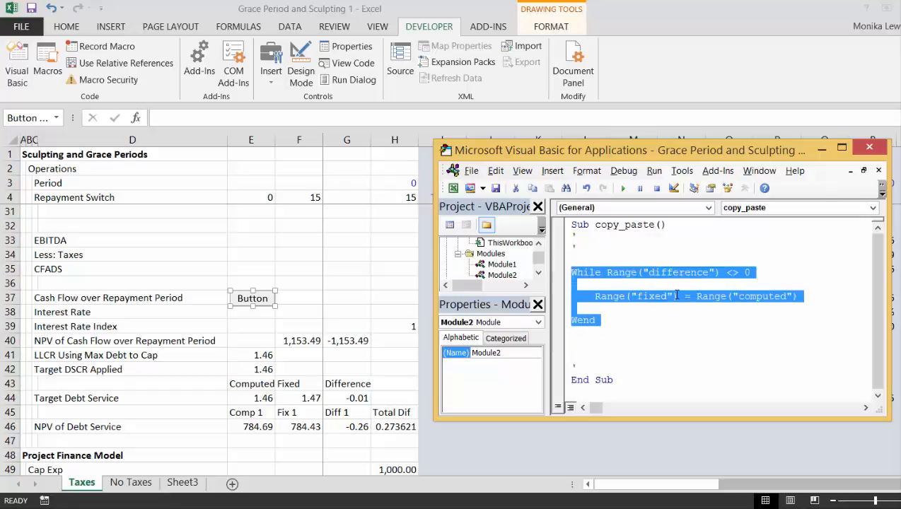
{"action": "key", "text": "ctrl+c"}
{"action": "key", "text": "Down"}
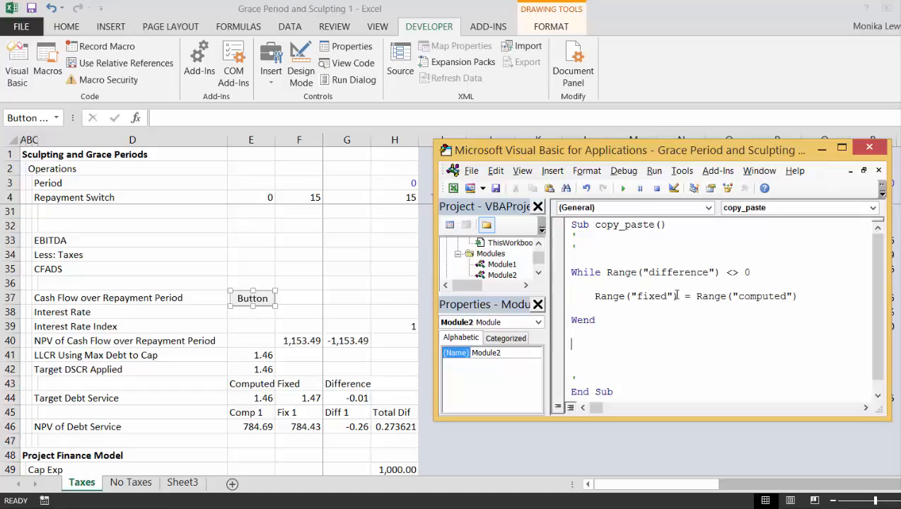
{"action": "key", "text": "ctrl+v"}
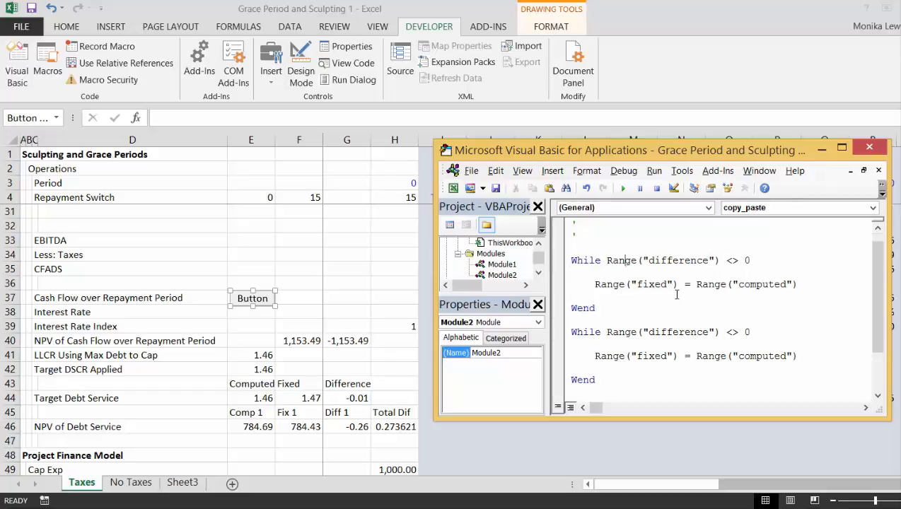
Step: Change the range name in the first While condition to "total_dif"
{"action": "type", "text": "total_"}
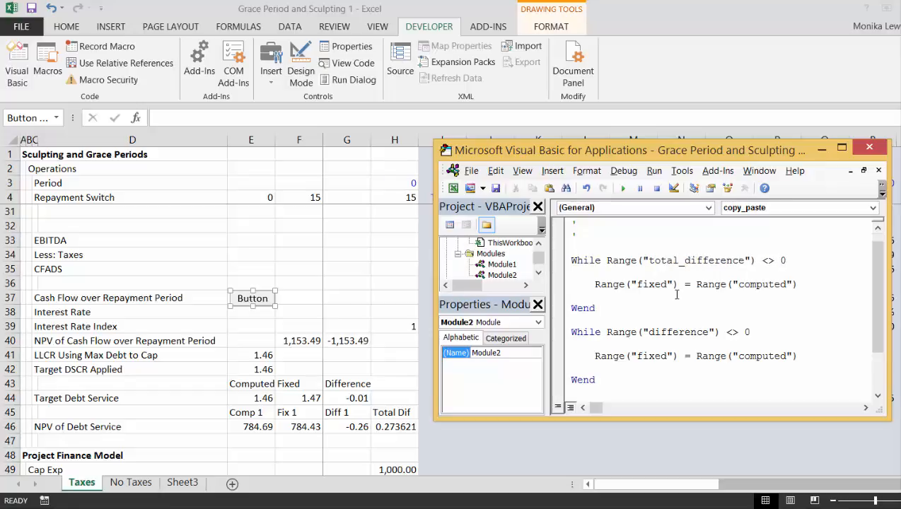
{"action": "type", "text": "di"}
{"action": "key", "text": "Delete"}
{"action": "key", "text": "Delete"}
{"action": "key", "text": "Delete"}
{"action": "key", "text": "Delete"}
{"action": "key", "text": "Delete"}
{"action": "key", "text": "Delete"}
{"action": "key", "text": "Delete"}
{"action": "key", "text": "Delete"}
{"action": "key", "text": "Delete"}
Step: Merge the two loops by deleting the first Wend and the second While line, leaving both Range assignments on consecutive lines
{"action": "key", "text": "shift+Down"}
{"action": "key", "text": "shift+Down"}
{"action": "key", "text": "shift+End"}
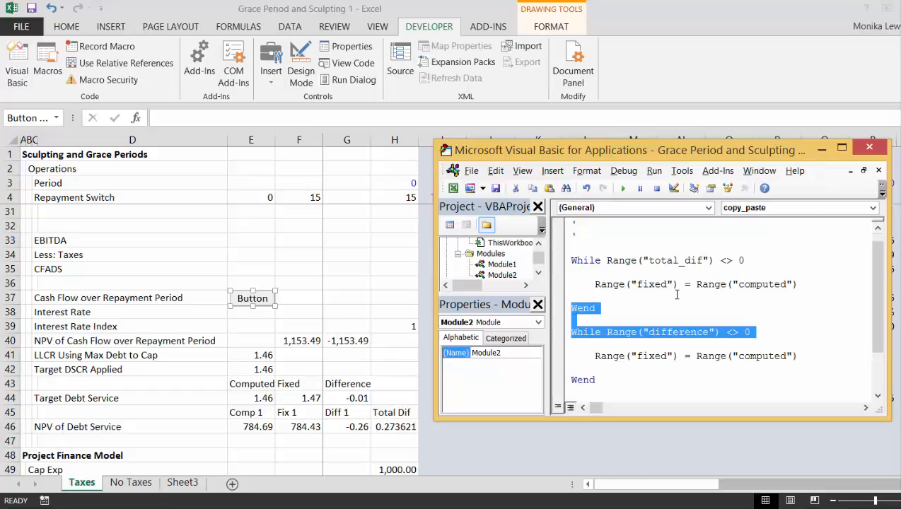
{"action": "key", "text": "BackSpace"}
{"action": "key", "text": "BackSpace"}
{"action": "key", "text": "BackSpace"}
{"action": "key", "text": "Delete"}
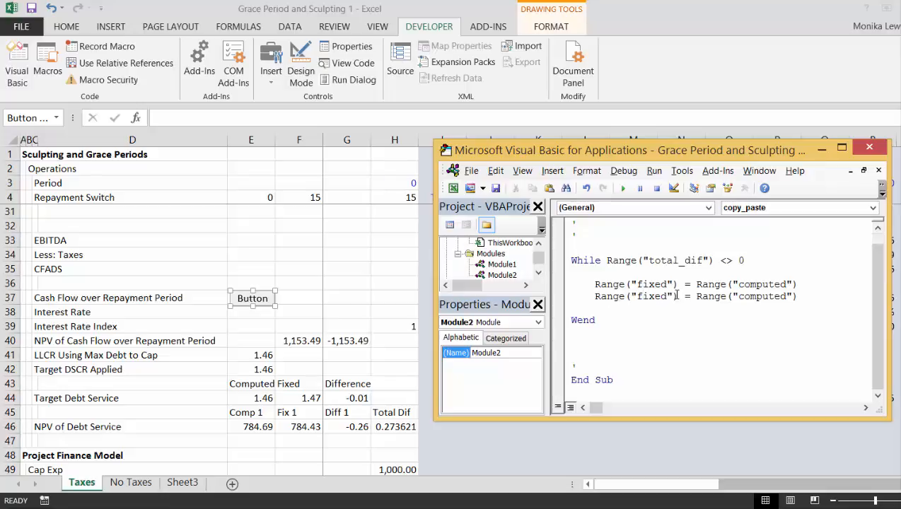
Step: Change the second assignment in the loop to Range("fix_1") = Range("comp_1")
{"action": "key", "text": "BackSpace"}
{"action": "key", "text": "BackSpace"}
{"action": "type", "text": "_"}
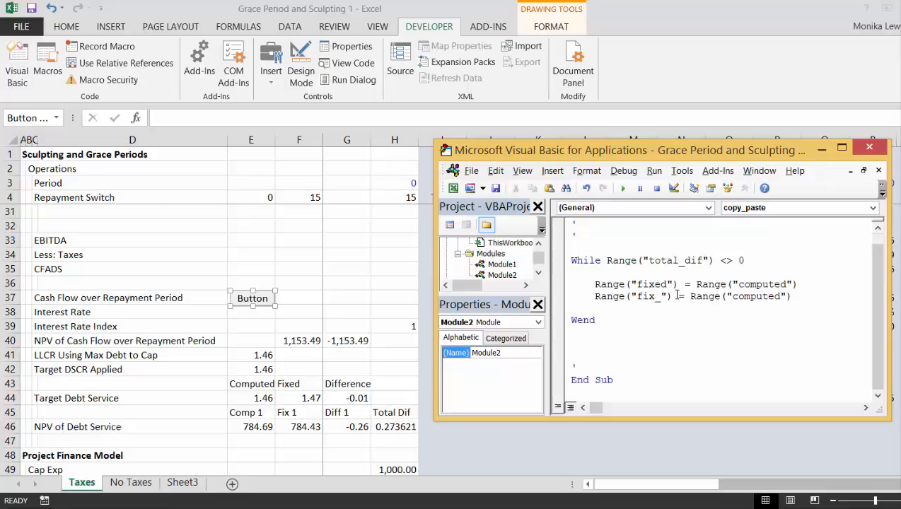
{"action": "type", "text": "1"}
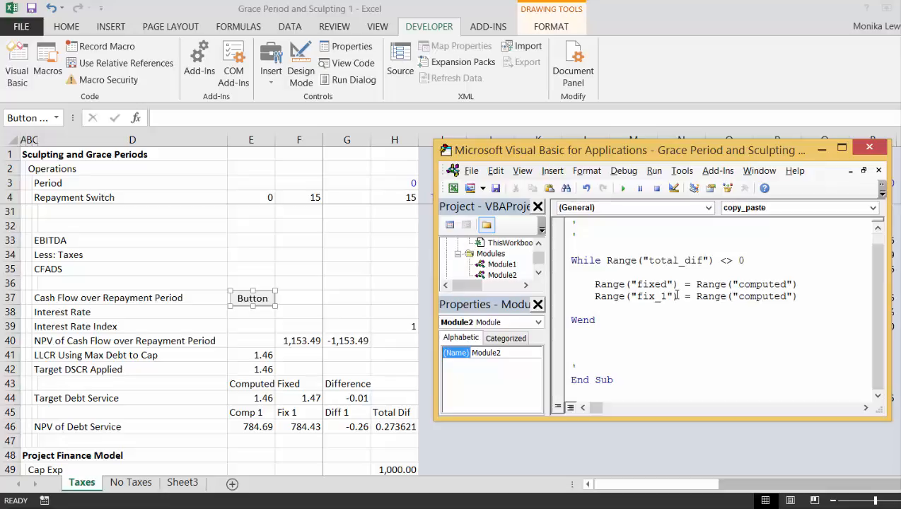
{"action": "type", "text": "_1"}
{"action": "key", "text": "Delete"}
{"action": "key", "text": "Delete"}
Step: Try running the copy_paste macro from the worksheet button, switching to debugging the halted code before going back to the sheet
{"action": "left_click", "coordinate": [218, 337]}
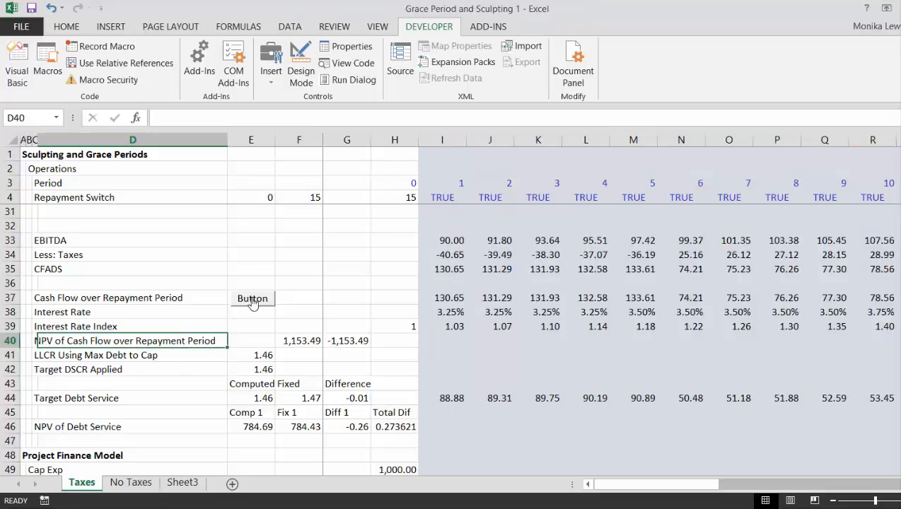
{"action": "left_click", "coordinate": [253, 301]}
{"action": "key", "text": "Return"}
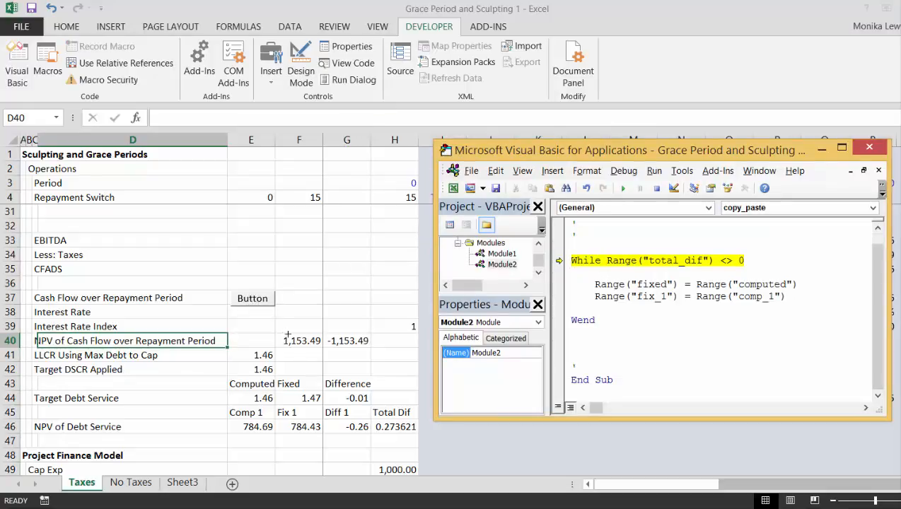
{"action": "left_click", "coordinate": [368, 427]}
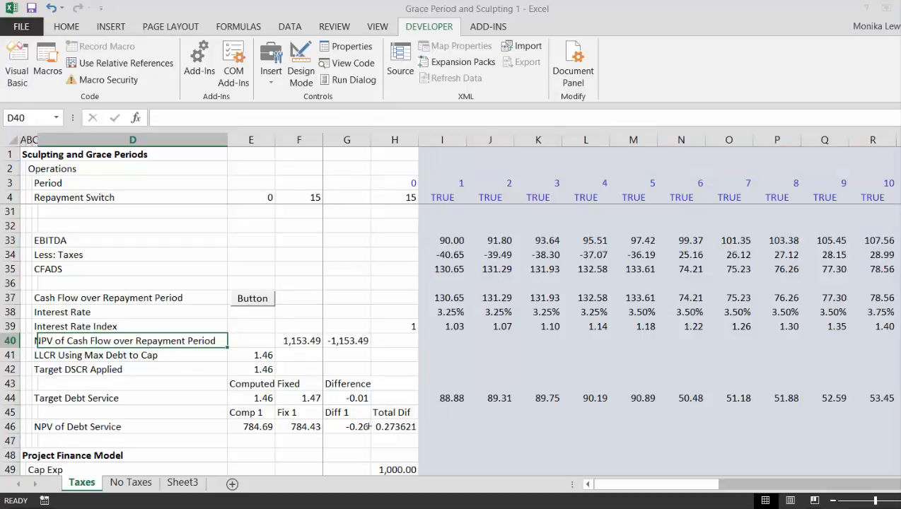
Step: Name the total difference value in H46 from its "Total Dif" label in the row above
{"action": "key", "text": "Right"}
{"action": "key", "text": "Up"}
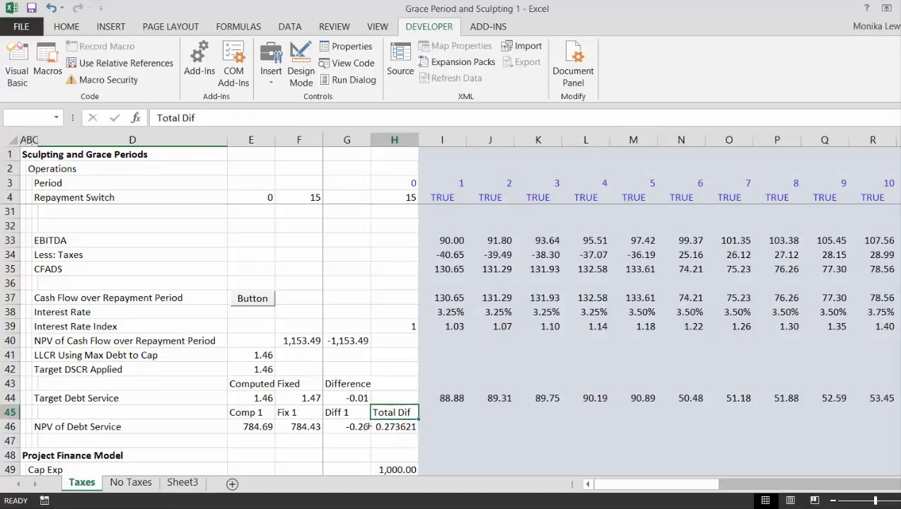
{"action": "key", "text": "Down"}
{"action": "key", "text": "Up"}
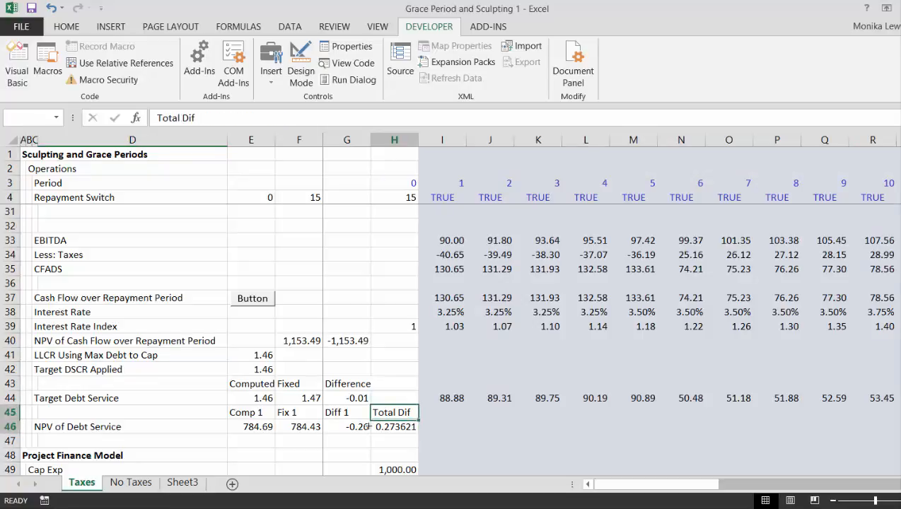
{"action": "key", "text": "shift+Down"}
{"action": "key", "text": "ctrl+shift+F3"}
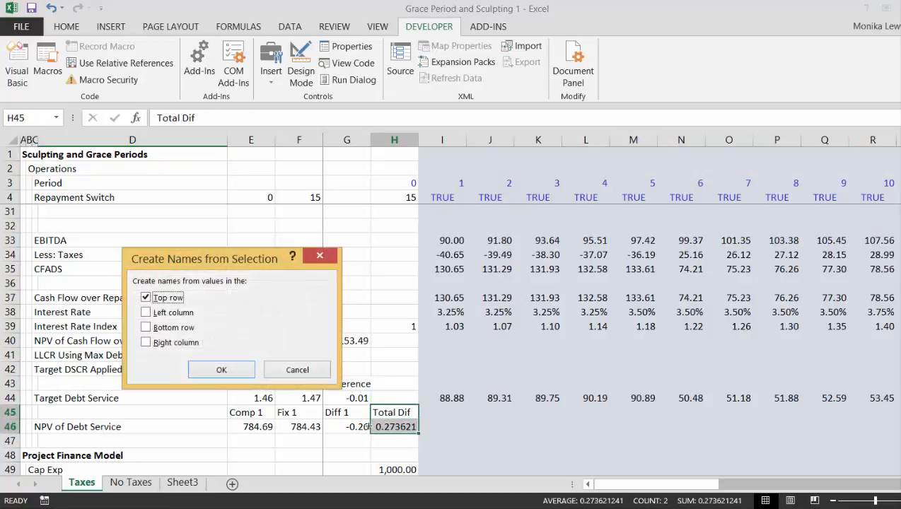
{"action": "key", "text": "Return"}
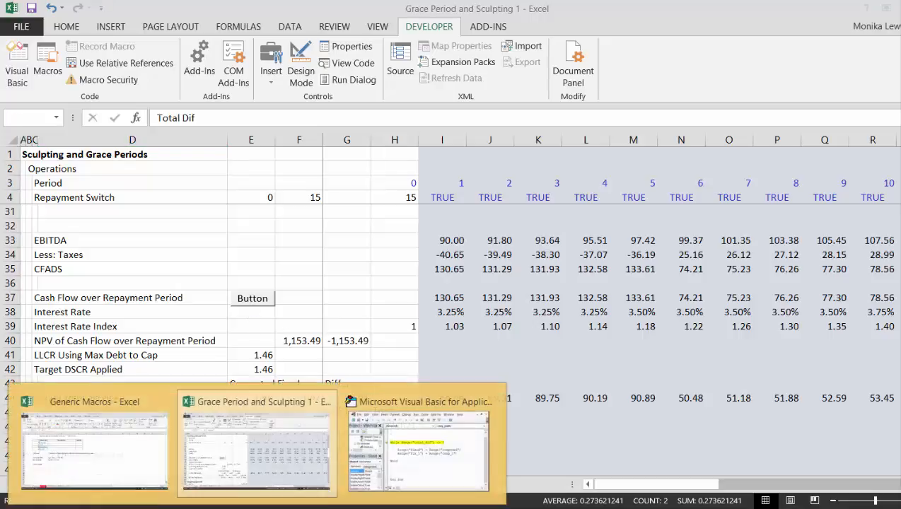
Step: Switch to the Visual Basic editor, continue the halted copy_paste macro, and go back to the worksheet
{"action": "left_click", "coordinate": [416, 456]}
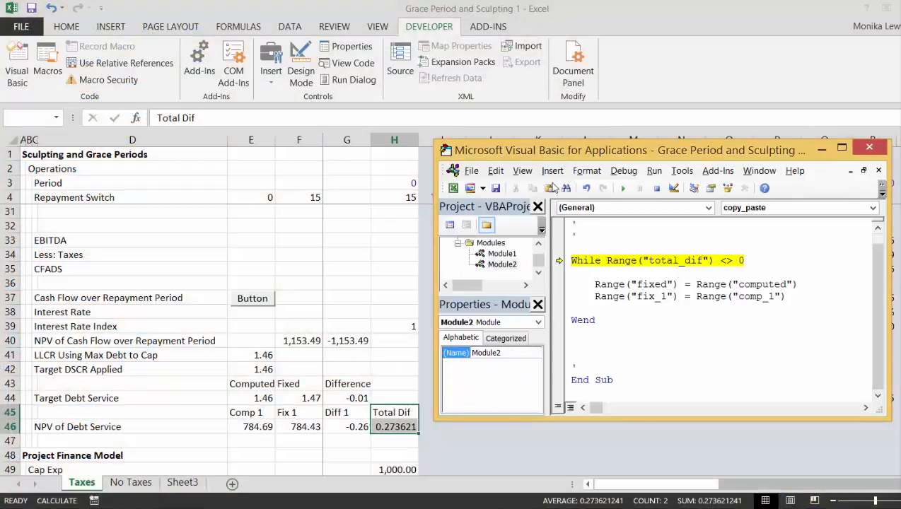
{"action": "left_click", "coordinate": [622, 189]}
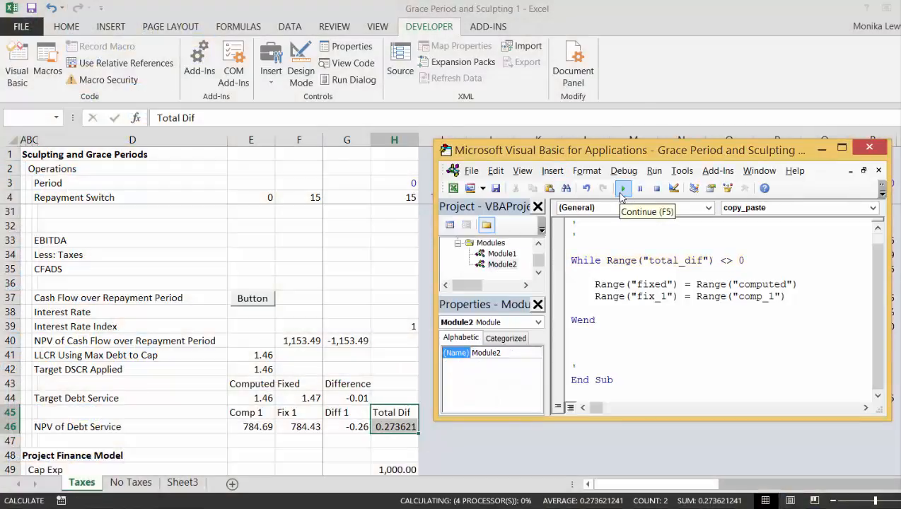
{"action": "left_click", "coordinate": [381, 282]}
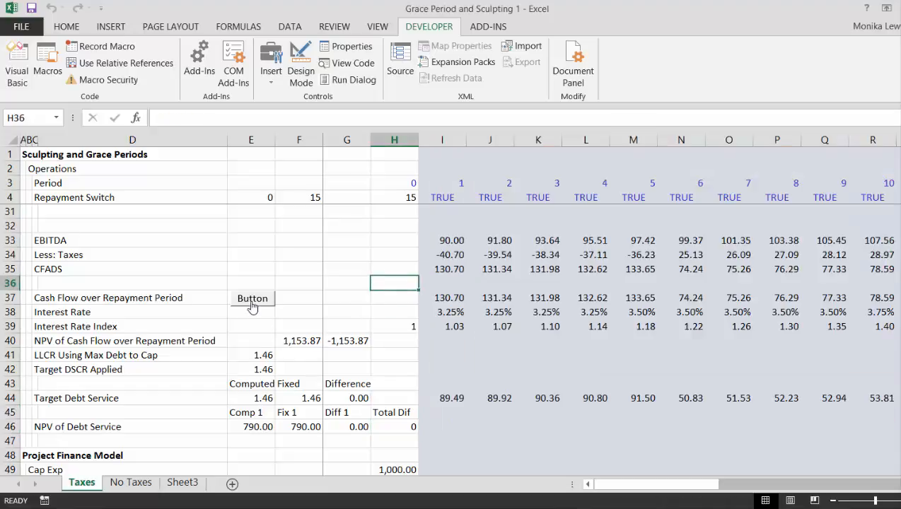
Step: Examine the debt schedule under Project Finance Model, following the closing balance across the periods to the end of the repayment period
{"action": "key", "text": "Down"}
{"action": "key", "text": "Down"}
{"action": "key", "text": "Down"}
{"action": "key", "text": "Down"}
{"action": "key", "text": "Down"}
{"action": "key", "text": "Down"}
{"action": "key", "text": "Down"}
{"action": "key", "text": "Down"}
{"action": "key", "text": "Down"}
{"action": "key", "text": "Down"}
{"action": "key", "text": "Down"}
{"action": "key", "text": "Down"}
{"action": "key", "text": "Down"}
{"action": "key", "text": "Down"}
{"action": "key", "text": "Down"}
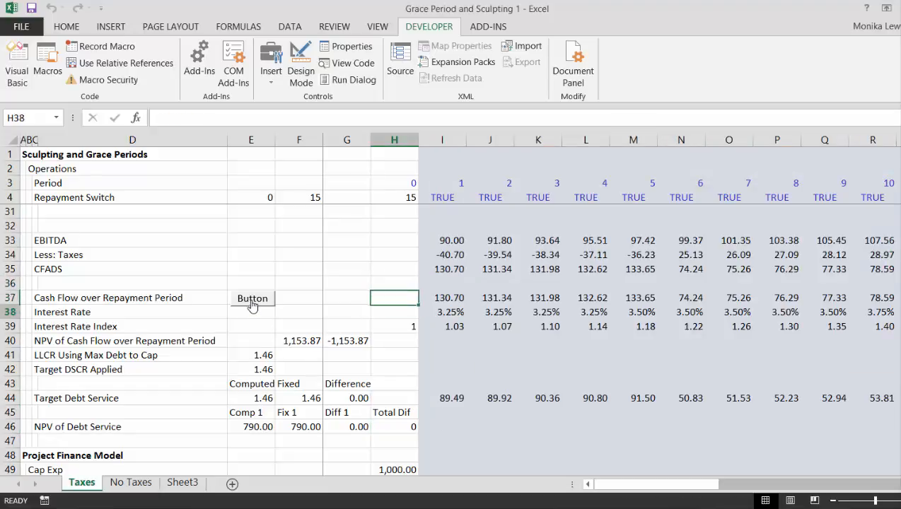
{"action": "key", "text": "Down"}
{"action": "key", "text": "Down"}
{"action": "key", "text": "Down"}
{"action": "key", "text": "Down"}
{"action": "key", "text": "Down"}
{"action": "key", "text": "Down"}
{"action": "key", "text": "Down"}
{"action": "key", "text": "Down"}
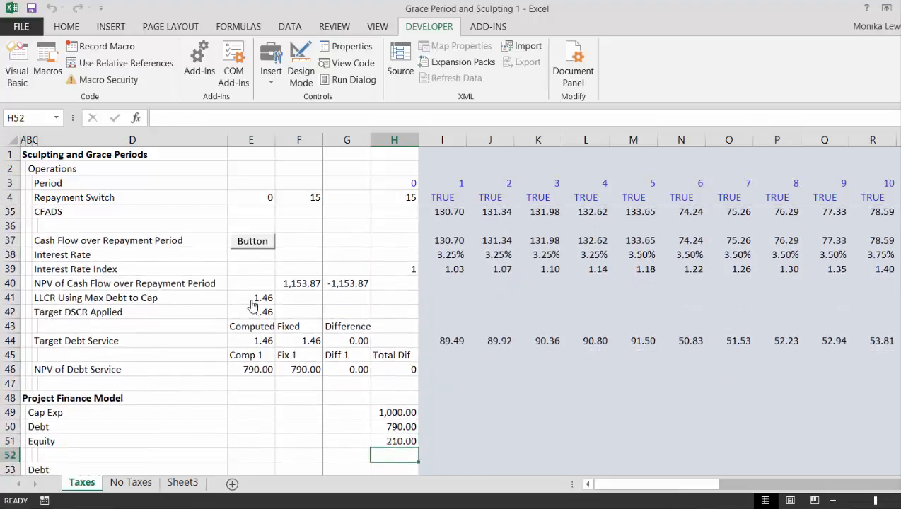
{"action": "key", "text": "Up"}
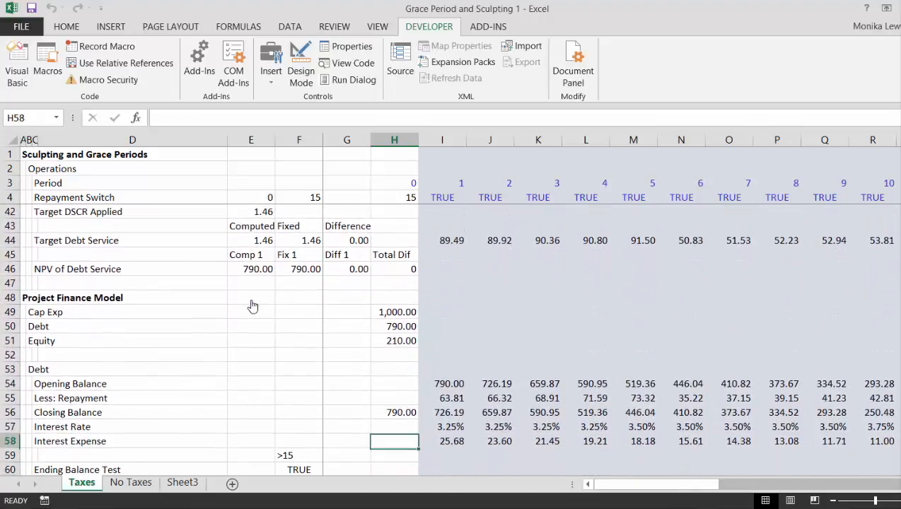
{"action": "key", "text": "Right"}
{"action": "key", "text": "Up"}
{"action": "key", "text": "Up"}
{"action": "key", "text": "Right"}
{"action": "key", "text": "Right"}
{"action": "key", "text": "Right"}
{"action": "key", "text": "Right"}
{"action": "key", "text": "Right"}
{"action": "key", "text": "Right"}
{"action": "key", "text": "Right"}
{"action": "key", "text": "Right"}
{"action": "key", "text": "Right"}
{"action": "key", "text": "Right"}
{"action": "key", "text": "Right"}
{"action": "key", "text": "Right"}
{"action": "key", "text": "Right"}
{"action": "key", "text": "Right"}
{"action": "key", "text": "Right"}
{"action": "key", "text": "Right"}
{"action": "key", "text": "Right"}
{"action": "key", "text": "Right"}
{"action": "key", "text": "Right"}
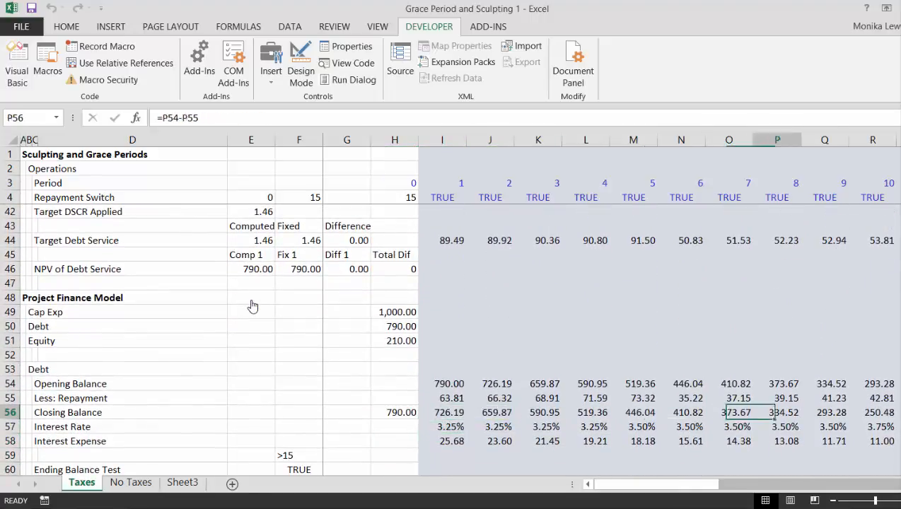
{"action": "key", "text": "Left"}
{"action": "key", "text": "Left"}
{"action": "key", "text": "Left"}
{"action": "key", "text": "Left"}
{"action": "key", "text": "Left"}
{"action": "key", "text": "Left"}
{"action": "key", "text": "Left"}
{"action": "key", "text": "Left"}
{"action": "key", "text": "Left"}
{"action": "key", "text": "Left"}
{"action": "key", "text": "Left"}
{"action": "key", "text": "Left"}
{"action": "key", "text": "Left"}
{"action": "key", "text": "Left"}
{"action": "key", "text": "Left"}
{"action": "key", "text": "Left"}
{"action": "key", "text": "Left"}
{"action": "key", "text": "Left"}
{"action": "key", "text": "Left"}
{"action": "key", "text": "Left"}
{"action": "key", "text": "Left"}
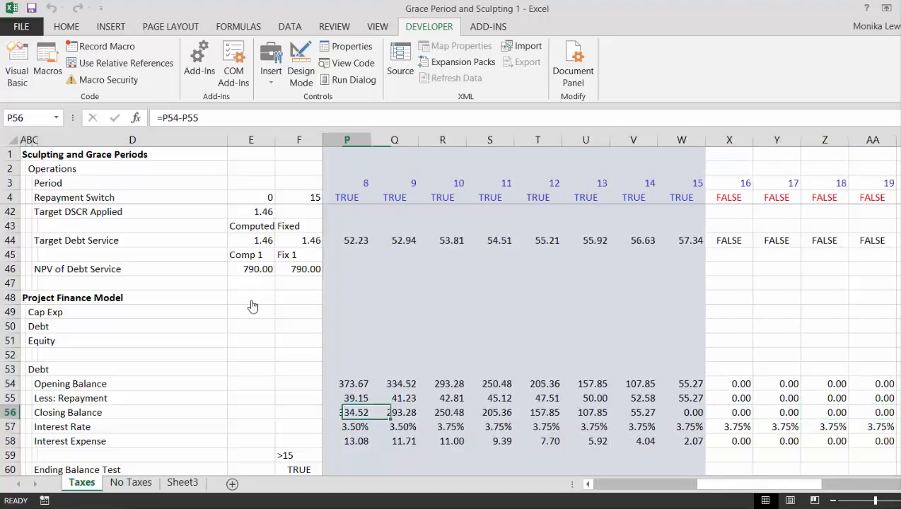
Step: Reduce the loan tenor in the financing inputs to 8 years
{"action": "key", "text": "Up"}
{"action": "key", "text": "Up"}
{"action": "key", "text": "Up"}
{"action": "key", "text": "Up"}
{"action": "key", "text": "Up"}
{"action": "key", "text": "Up"}
{"action": "key", "text": "Up"}
{"action": "key", "text": "Up"}
{"action": "key", "text": "Up"}
{"action": "key", "text": "Up"}
{"action": "key", "text": "Up"}
{"action": "key", "text": "Up"}
{"action": "key", "text": "Up"}
{"action": "key", "text": "Up"}
{"action": "key", "text": "Up"}
{"action": "key", "text": "Up"}
{"action": "key", "text": "Up"}
{"action": "key", "text": "Up"}
{"action": "key", "text": "Up"}
{"action": "key", "text": "Up"}
{"action": "key", "text": "Up"}
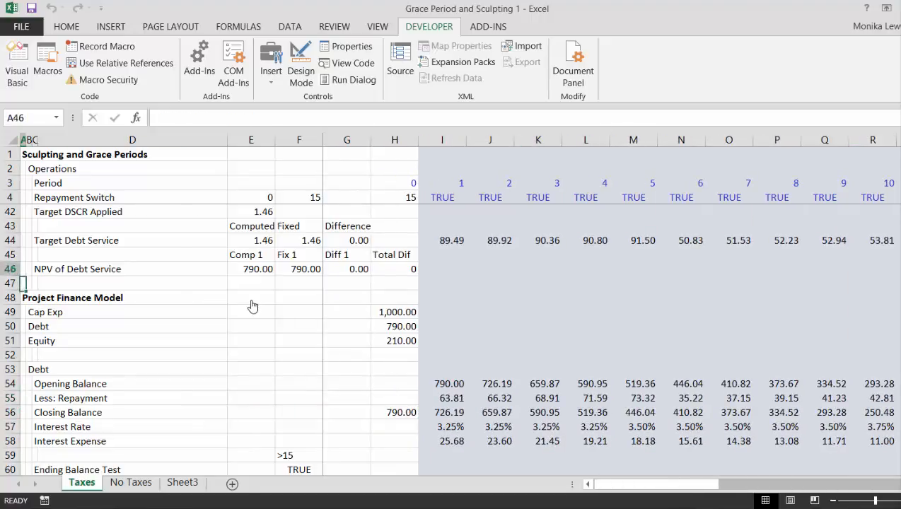
{"action": "key", "text": "Up"}
{"action": "key", "text": "Up"}
{"action": "key", "text": "Up"}
{"action": "key", "text": "Up"}
{"action": "key", "text": "Up"}
{"action": "key", "text": "Up"}
{"action": "key", "text": "Up"}
{"action": "key", "text": "Up"}
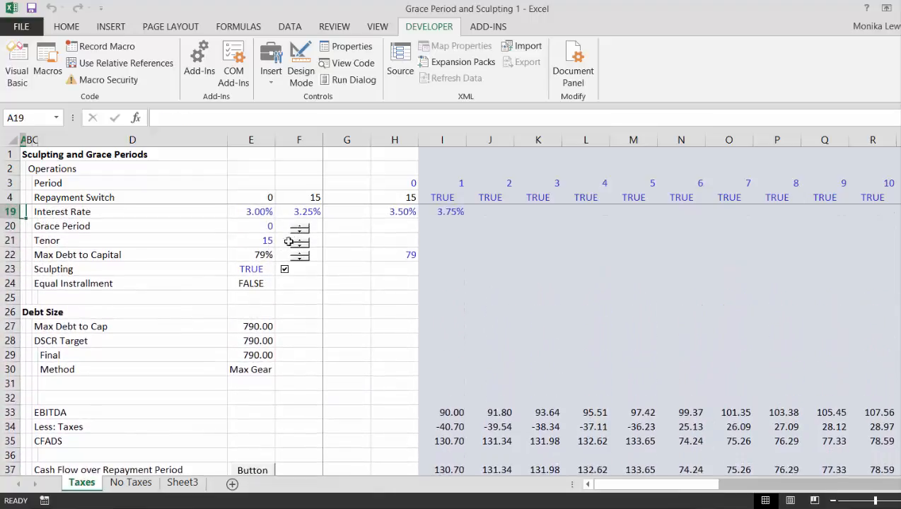
{"action": "left_click", "coordinate": [299, 244]}
{"action": "left_click", "coordinate": [300, 244]}
{"action": "left_click", "coordinate": [299, 244]}
{"action": "left_click", "coordinate": [299, 244]}
{"action": "left_click", "coordinate": [299, 244]}
{"action": "left_click", "coordinate": [300, 246]}
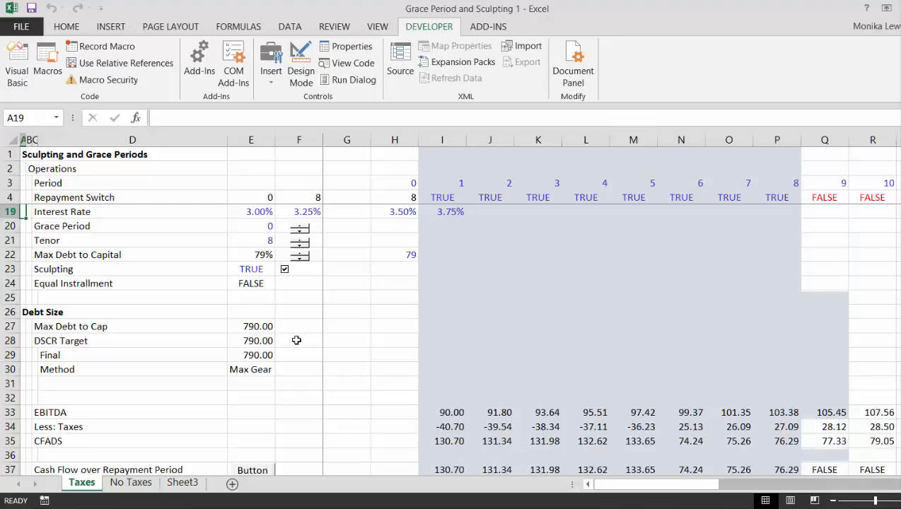
Step: Run the copy_paste macro from the worksheet button for the shortened tenor and check the computed, fixed and difference rows
{"action": "left_click", "coordinate": [307, 352]}
{"action": "key", "text": "Down"}
{"action": "key", "text": "Down"}
{"action": "key", "text": "Down"}
{"action": "key", "text": "Down"}
{"action": "key", "text": "Down"}
{"action": "key", "text": "Down"}
{"action": "key", "text": "Down"}
{"action": "key", "text": "Down"}
{"action": "key", "text": "Down"}
{"action": "key", "text": "Down"}
{"action": "key", "text": "Down"}
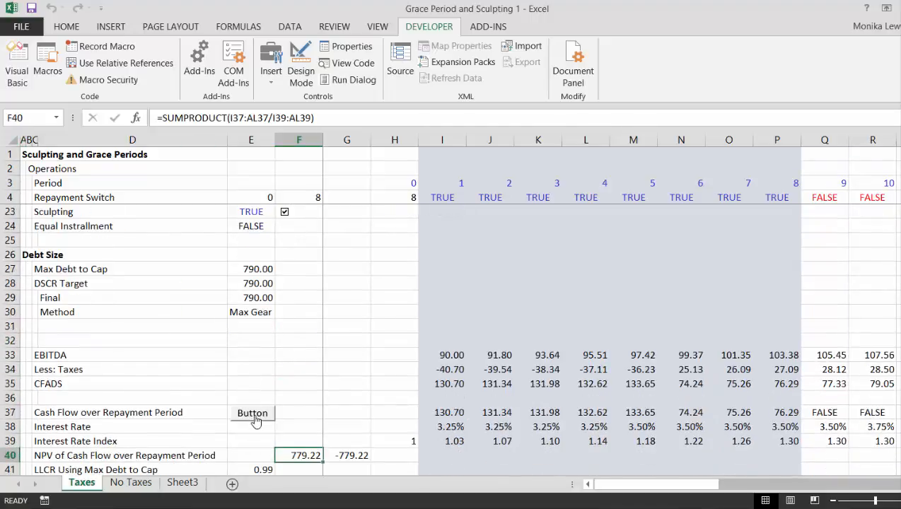
{"action": "left_click", "coordinate": [253, 414]}
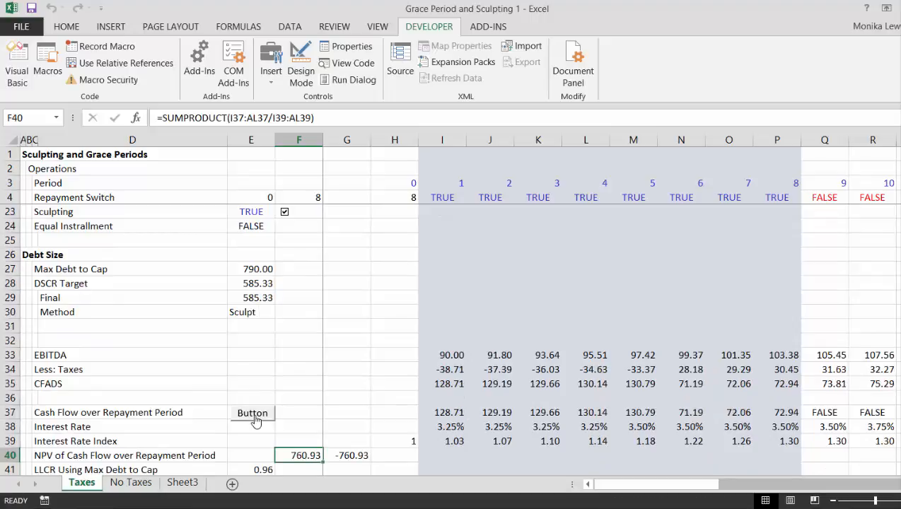
{"action": "key", "text": "Down"}
{"action": "key", "text": "Down"}
{"action": "key", "text": "Down"}
{"action": "key", "text": "Down"}
{"action": "key", "text": "Down"}
{"action": "key", "text": "Down"}
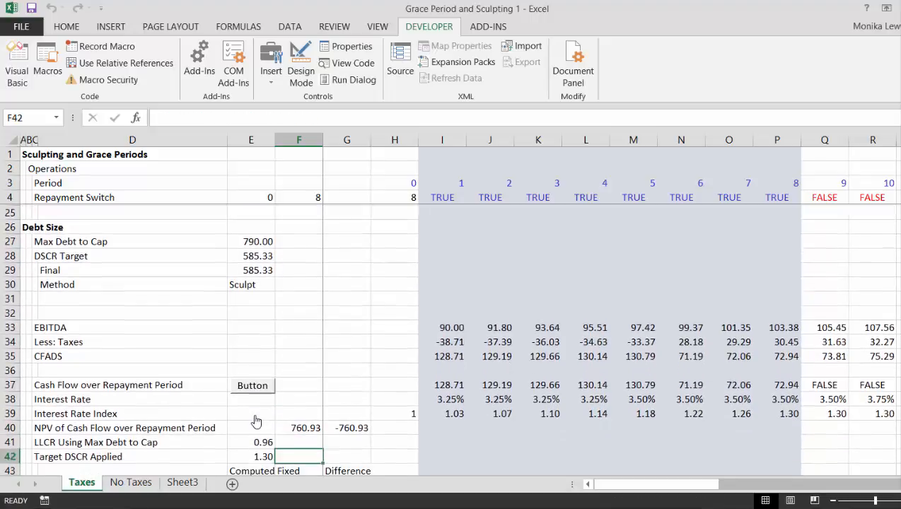
Step: Clear the difference formula in G40 on the NPV of Cash Flow over Repayment Period row
{"action": "key", "text": "Up"}
{"action": "key", "text": "Up"}
{"action": "key", "text": "Up"}
{"action": "key", "text": "Up"}
{"action": "key", "text": "Up"}
{"action": "key", "text": "Up"}
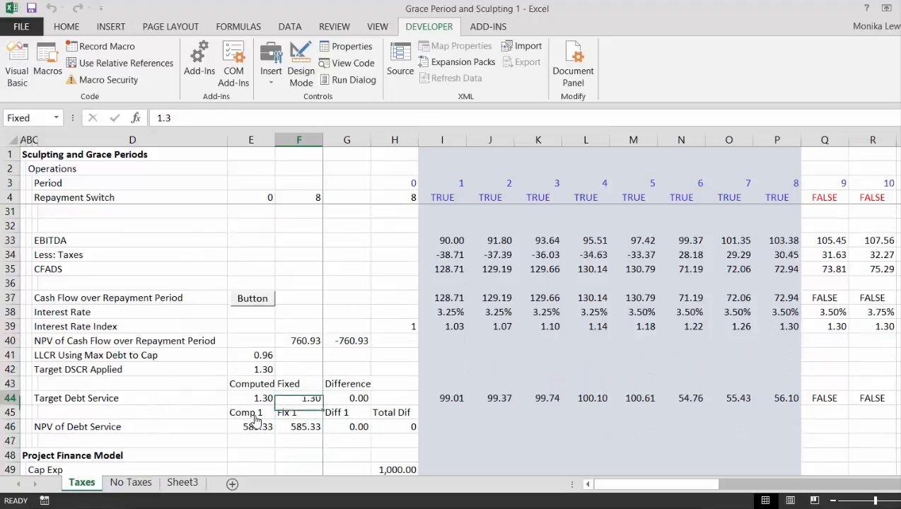
{"action": "key", "text": "Right"}
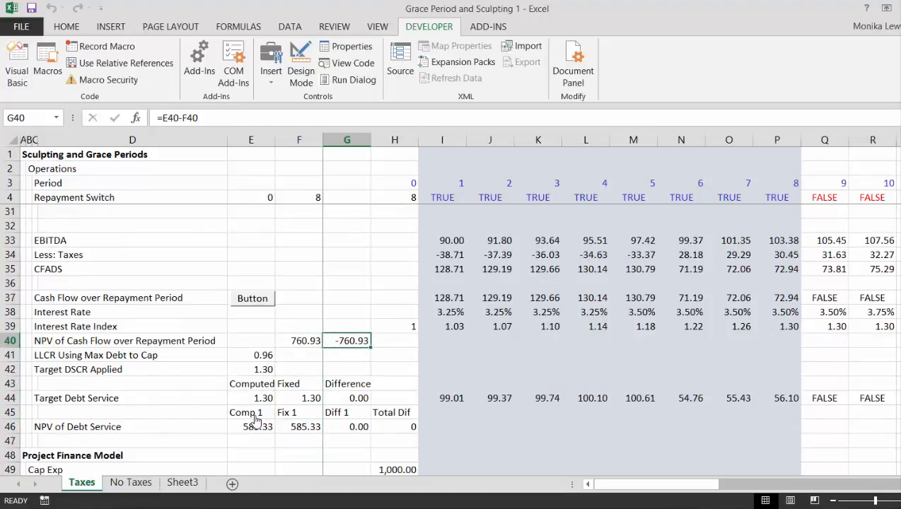
{"action": "key", "text": "Delete"}
Step: Review the LLCR, target DSCR and NPV of debt service cells in column E, rows 41 to 46
{"action": "key", "text": "Left"}
{"action": "key", "text": "Left"}
{"action": "key", "text": "Down"}
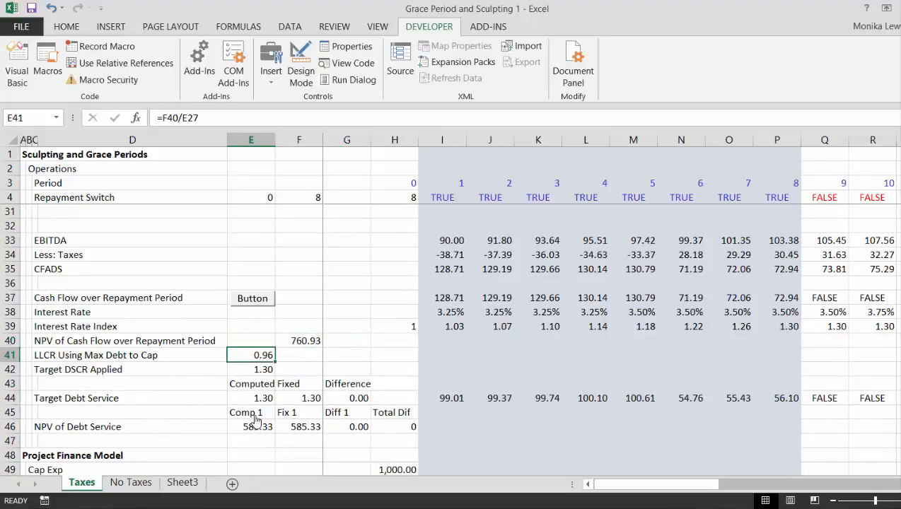
{"action": "key", "text": "Down"}
{"action": "key", "text": "Down"}
{"action": "key", "text": "Down"}
{"action": "key", "text": "Down"}
{"action": "key", "text": "Down"}
{"action": "key", "text": "Down"}
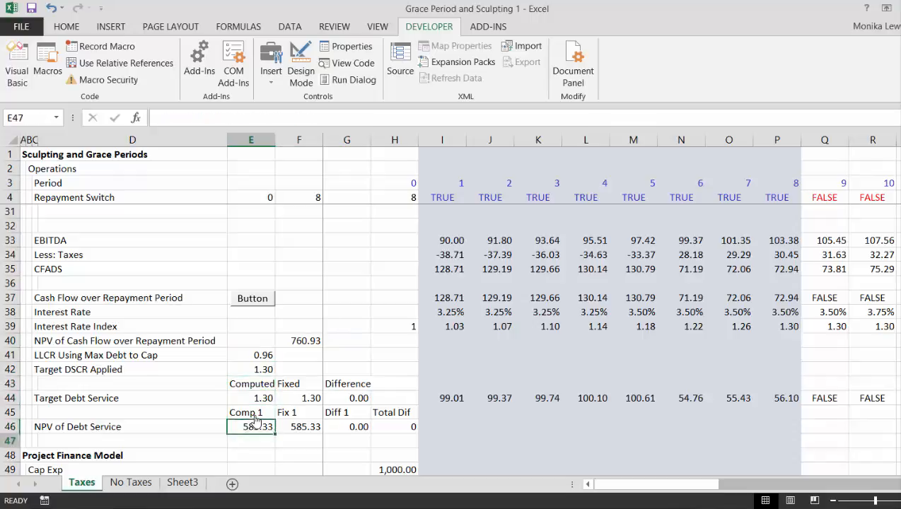
Step: Assign the copy_paste macro to the DSCR spinner in the financing controls beside the equity return summary
{"action": "key", "text": "Down"}
{"action": "key", "text": "Down"}
{"action": "key", "text": "Down"}
{"action": "key", "text": "Down"}
{"action": "key", "text": "Down"}
{"action": "key", "text": "Down"}
{"action": "key", "text": "Down"}
{"action": "key", "text": "Down"}
{"action": "key", "text": "Down"}
{"action": "key", "text": "Down"}
{"action": "key", "text": "Down"}
{"action": "key", "text": "Down"}
{"action": "key", "text": "Right"}
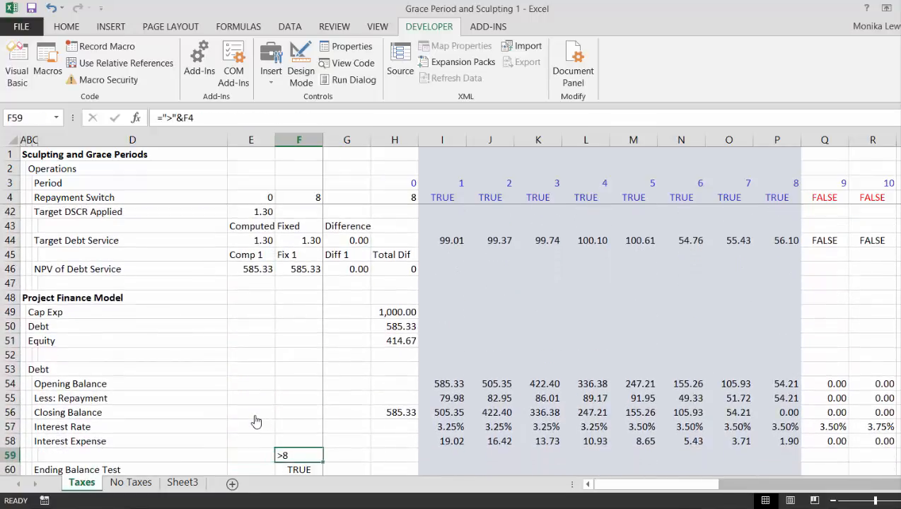
{"action": "key", "text": "Right"}
{"action": "key", "text": "Right"}
{"action": "key", "text": "Down"}
{"action": "key", "text": "Down"}
{"action": "key", "text": "Down"}
{"action": "key", "text": "Down"}
{"action": "key", "text": "Down"}
{"action": "key", "text": "Down"}
{"action": "key", "text": "Down"}
{"action": "key", "text": "Down"}
{"action": "key", "text": "Down"}
{"action": "key", "text": "Down"}
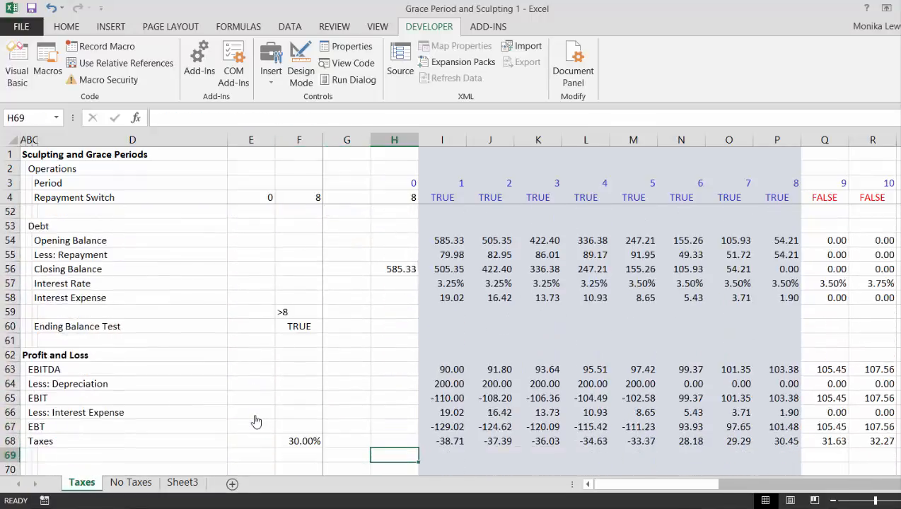
{"action": "key", "text": "Down"}
{"action": "key", "text": "Down"}
{"action": "key", "text": "Down"}
{"action": "key", "text": "Down"}
{"action": "key", "text": "Down"}
{"action": "key", "text": "Down"}
{"action": "key", "text": "Down"}
{"action": "key", "text": "Down"}
{"action": "key", "text": "Down"}
{"action": "key", "text": "Down"}
{"action": "key", "text": "Down"}
{"action": "key", "text": "Down"}
{"action": "key", "text": "Down"}
{"action": "key", "text": "Down"}
{"action": "key", "text": "Down"}
{"action": "key", "text": "Down"}
{"action": "key", "text": "Down"}
{"action": "key", "text": "Down"}
{"action": "key", "text": "Down"}
{"action": "key", "text": "Down"}
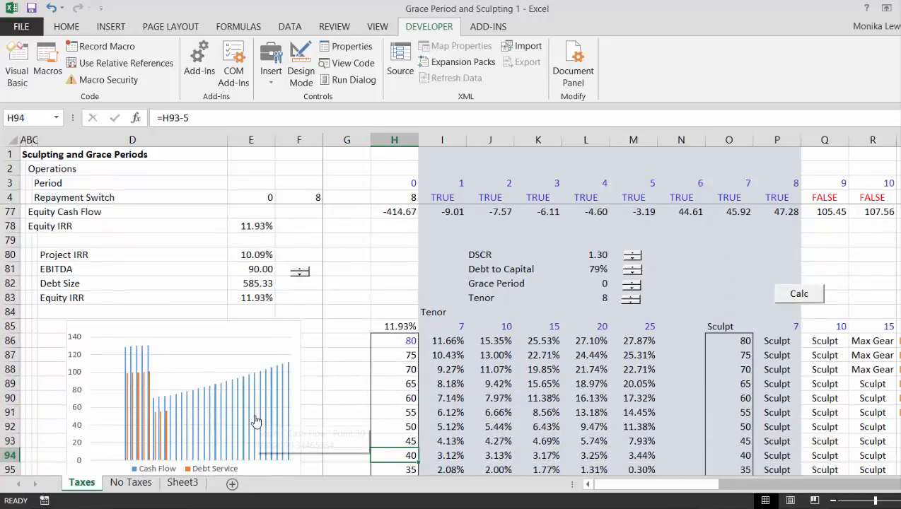
{"action": "right_click", "coordinate": [635, 258]}
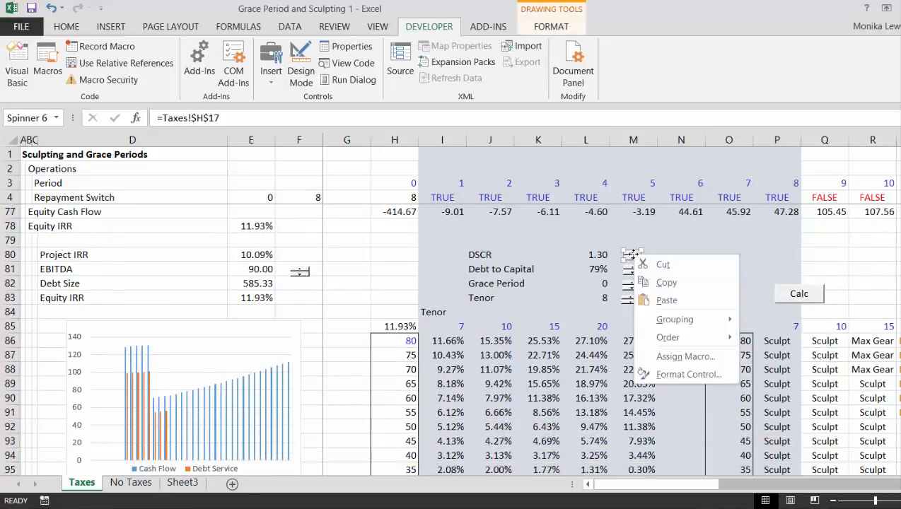
{"action": "left_click", "coordinate": [664, 361]}
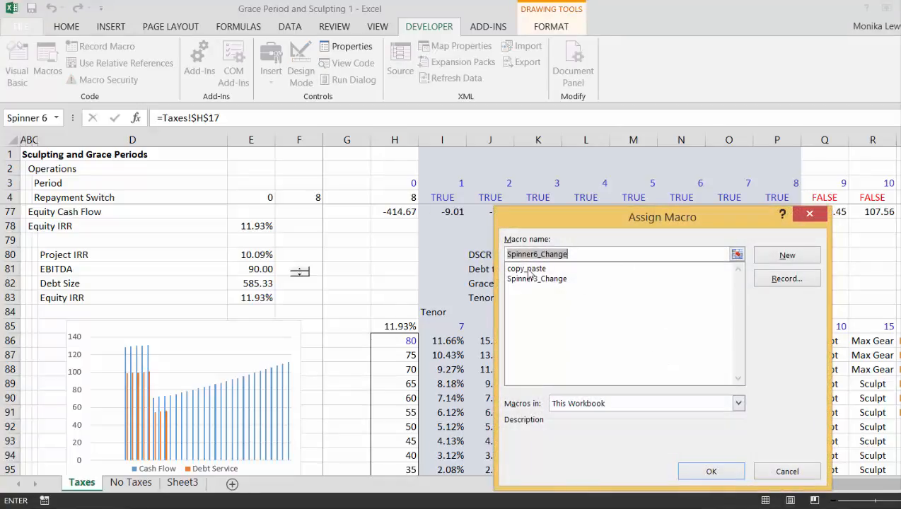
{"action": "left_click", "coordinate": [527, 270]}
{"action": "left_click", "coordinate": [711, 472]}
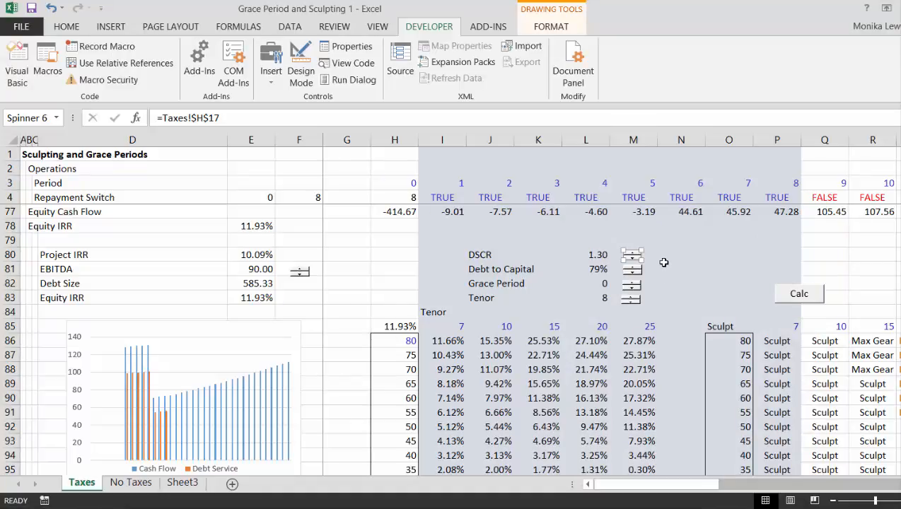
Step: Raise the DSCR to 1.50 with its spinner
{"action": "left_click", "coordinate": [670, 245]}
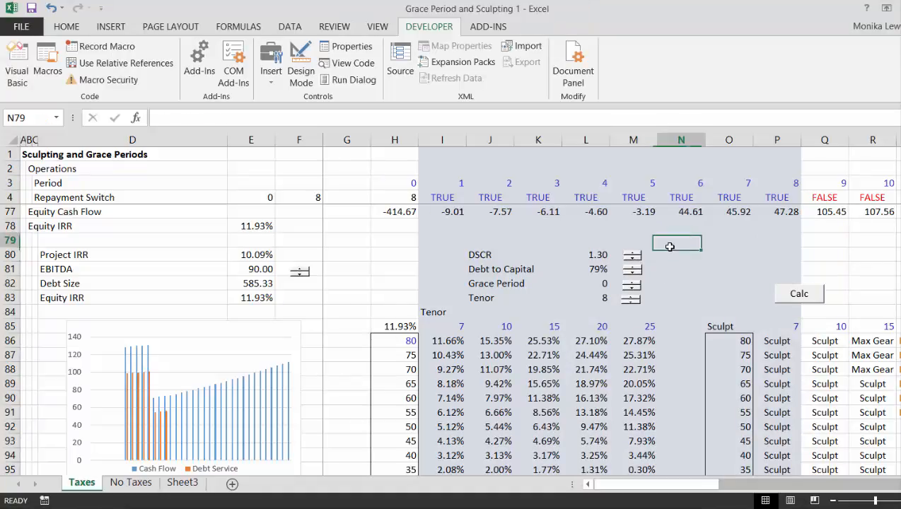
{"action": "left_click", "coordinate": [633, 255]}
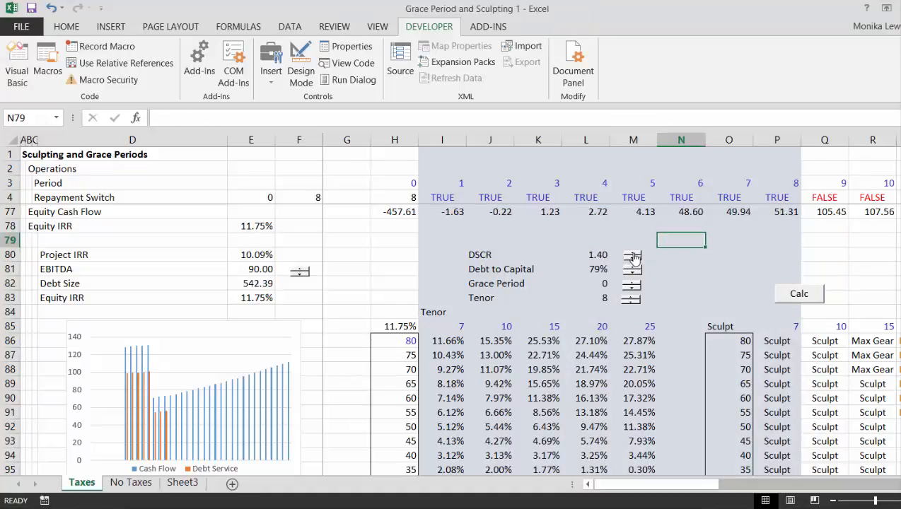
{"action": "left_click", "coordinate": [633, 255]}
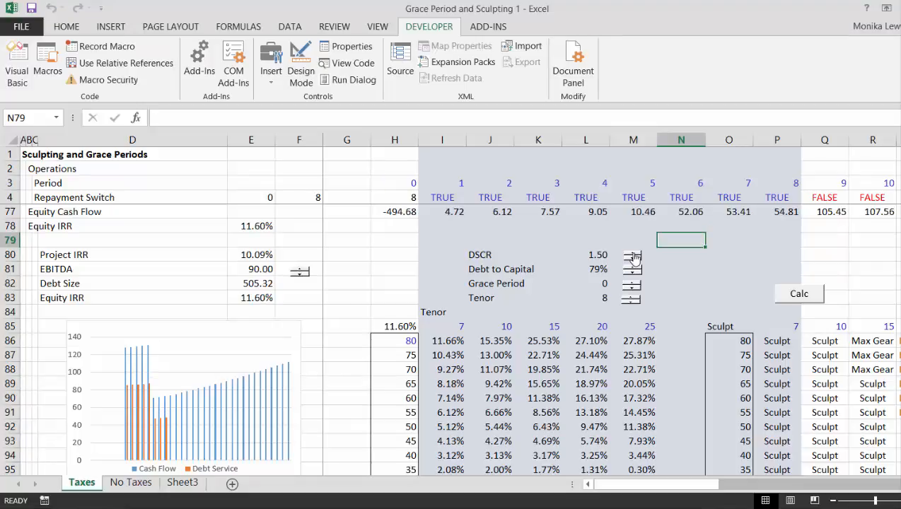
Step: Check the computed, fixed and difference cells for target debt service and NPV of debt service in rows 43 to 46
{"action": "key", "text": "Up"}
{"action": "key", "text": "Up"}
{"action": "key", "text": "Up"}
{"action": "key", "text": "Up"}
{"action": "key", "text": "Up"}
{"action": "key", "text": "Up"}
{"action": "key", "text": "Up"}
{"action": "key", "text": "Up"}
{"action": "key", "text": "Up"}
{"action": "key", "text": "Up"}
{"action": "key", "text": "Up"}
{"action": "key", "text": "Up"}
{"action": "key", "text": "Up"}
{"action": "key", "text": "Up"}
{"action": "key", "text": "Up"}
{"action": "key", "text": "Up"}
{"action": "key", "text": "Up"}
{"action": "key", "text": "Up"}
{"action": "key", "text": "Up"}
{"action": "key", "text": "Up"}
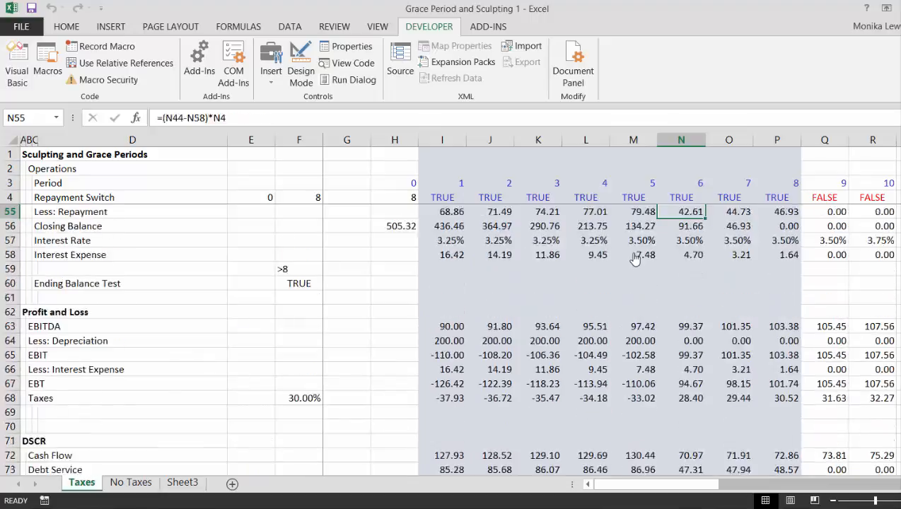
{"action": "key", "text": "Up"}
{"action": "key", "text": "Up"}
{"action": "key", "text": "Up"}
{"action": "key", "text": "Up"}
{"action": "key", "text": "Up"}
{"action": "key", "text": "Up"}
{"action": "key", "text": "Up"}
{"action": "key", "text": "Up"}
{"action": "key", "text": "Up"}
{"action": "key", "text": "Up"}
{"action": "key", "text": "Up"}
{"action": "key", "text": "Up"}
{"action": "key", "text": "Up"}
{"action": "key", "text": "Up"}
{"action": "key", "text": "Up"}
{"action": "key", "text": "Up"}
{"action": "key", "text": "Up"}
{"action": "key", "text": "Up"}
{"action": "key", "text": "Up"}
{"action": "key", "text": "Up"}
{"action": "key", "text": "Down"}
{"action": "key", "text": "Down"}
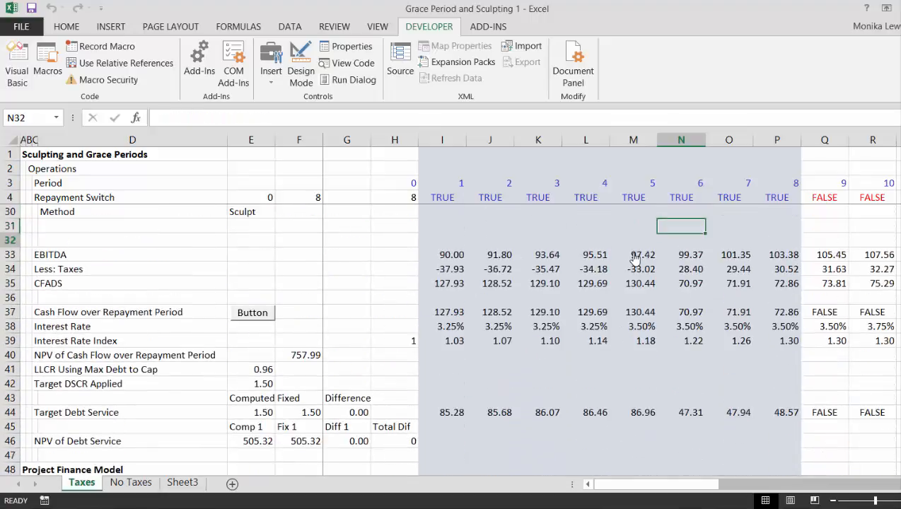
Step: Assign the copy_paste macro to the Debt to Capital spinner
{"action": "key", "text": "Down"}
{"action": "key", "text": "Down"}
{"action": "key", "text": "Down"}
{"action": "key", "text": "Down"}
{"action": "key", "text": "Down"}
{"action": "key", "text": "Down"}
{"action": "key", "text": "Down"}
{"action": "key", "text": "Down"}
{"action": "key", "text": "Down"}
{"action": "key", "text": "Down"}
{"action": "key", "text": "Down"}
{"action": "key", "text": "Down"}
{"action": "key", "text": "Down"}
{"action": "key", "text": "Down"}
{"action": "key", "text": "Down"}
{"action": "key", "text": "Down"}
{"action": "key", "text": "Down"}
{"action": "key", "text": "Down"}
{"action": "key", "text": "Down"}
{"action": "key", "text": "Down"}
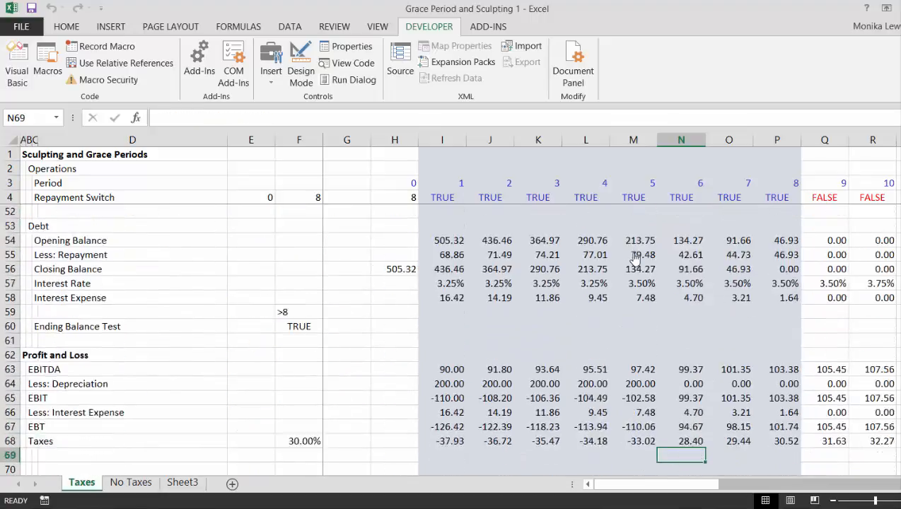
{"action": "key", "text": "Down"}
{"action": "key", "text": "Down"}
{"action": "key", "text": "Down"}
{"action": "key", "text": "Down"}
{"action": "key", "text": "Down"}
{"action": "key", "text": "Down"}
{"action": "key", "text": "Down"}
{"action": "key", "text": "Down"}
{"action": "key", "text": "Down"}
{"action": "key", "text": "Down"}
{"action": "key", "text": "Down"}
{"action": "key", "text": "Down"}
{"action": "key", "text": "Down"}
{"action": "key", "text": "Down"}
{"action": "key", "text": "Down"}
{"action": "key", "text": "Down"}
{"action": "key", "text": "Down"}
{"action": "key", "text": "Down"}
{"action": "key", "text": "Down"}
{"action": "key", "text": "Down"}
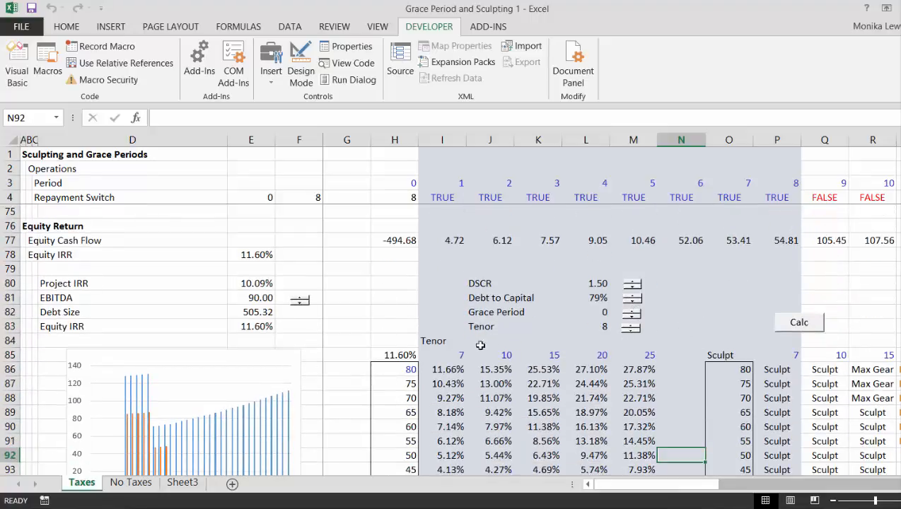
{"action": "right_click", "coordinate": [634, 300]}
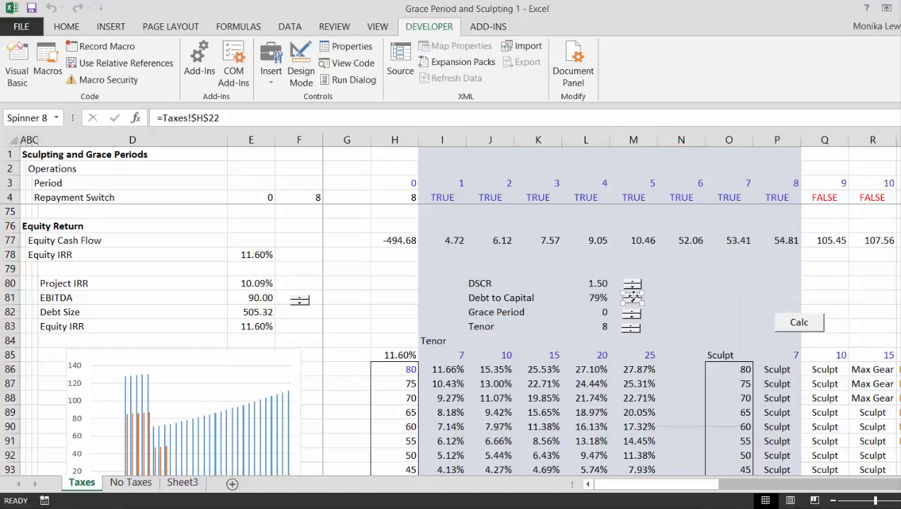
{"action": "left_click", "coordinate": [681, 399]}
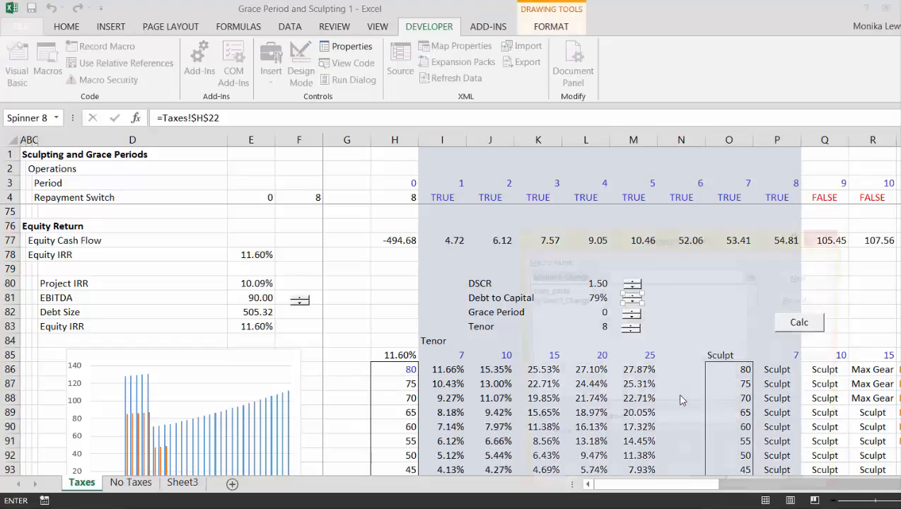
{"action": "left_click", "coordinate": [544, 290]}
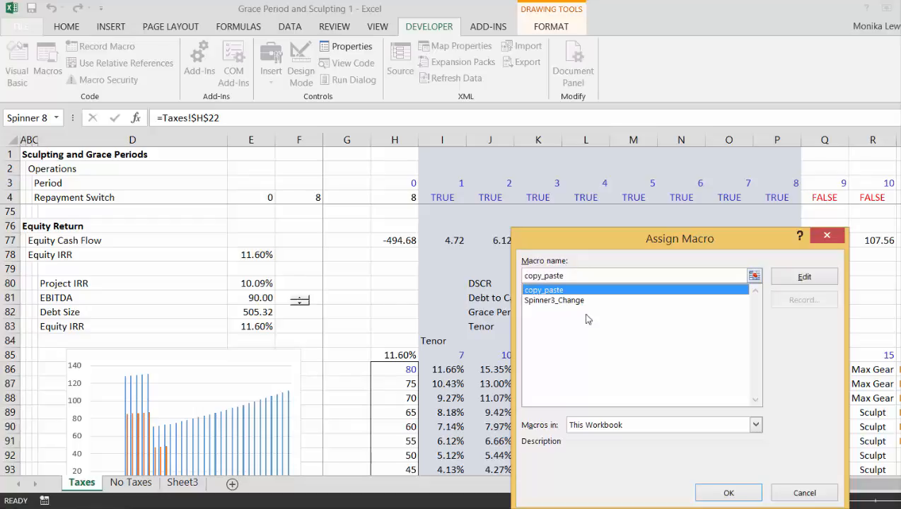
{"action": "left_click", "coordinate": [728, 493]}
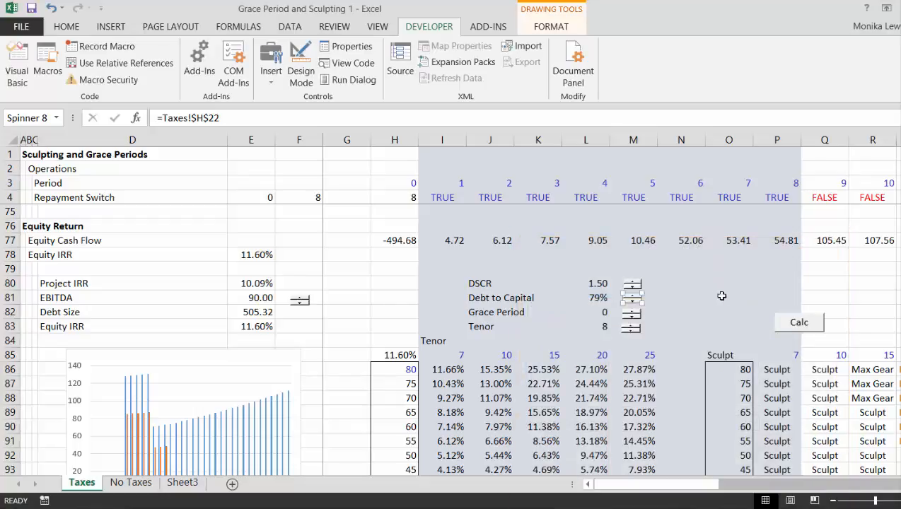
Step: Lower Debt to Capital to 77% with its spinner and reassign the copy_paste macro to that spinner
{"action": "left_click", "coordinate": [707, 299]}
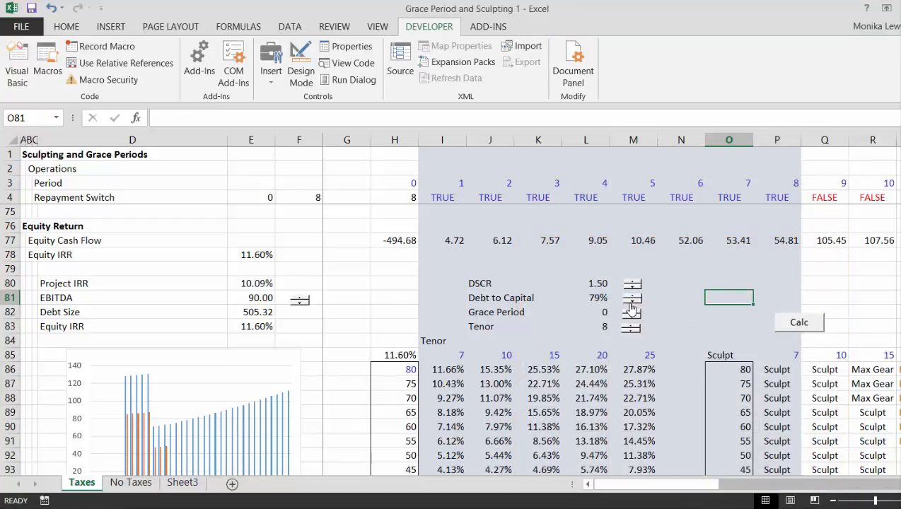
{"action": "left_click", "coordinate": [631, 304]}
{"action": "left_click", "coordinate": [631, 304]}
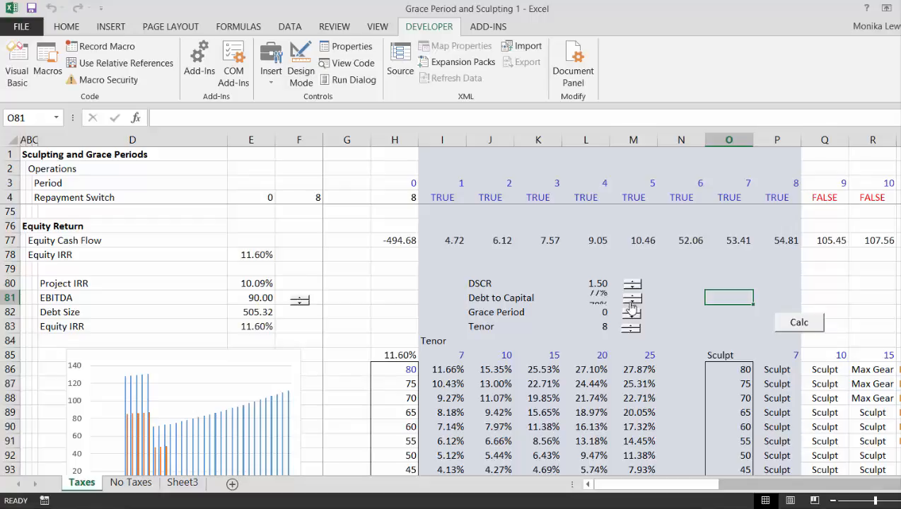
{"action": "right_click", "coordinate": [634, 310]}
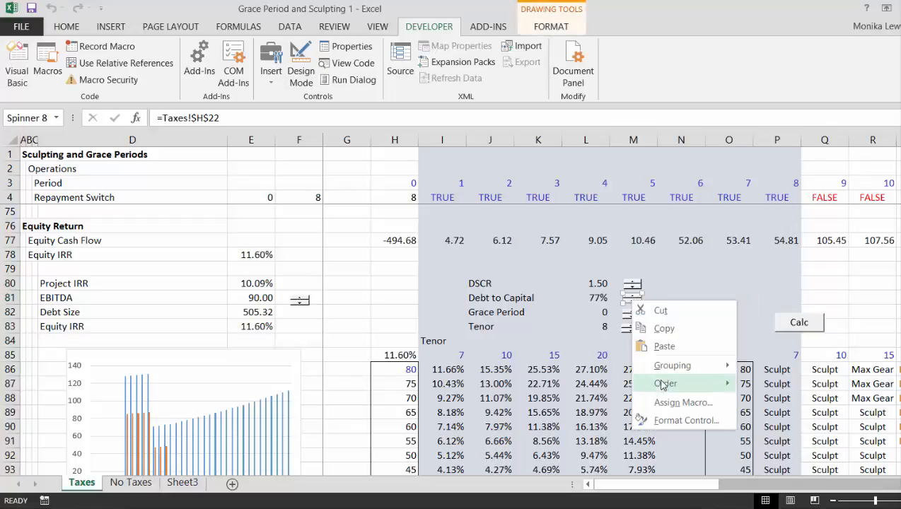
{"action": "left_click", "coordinate": [661, 402]}
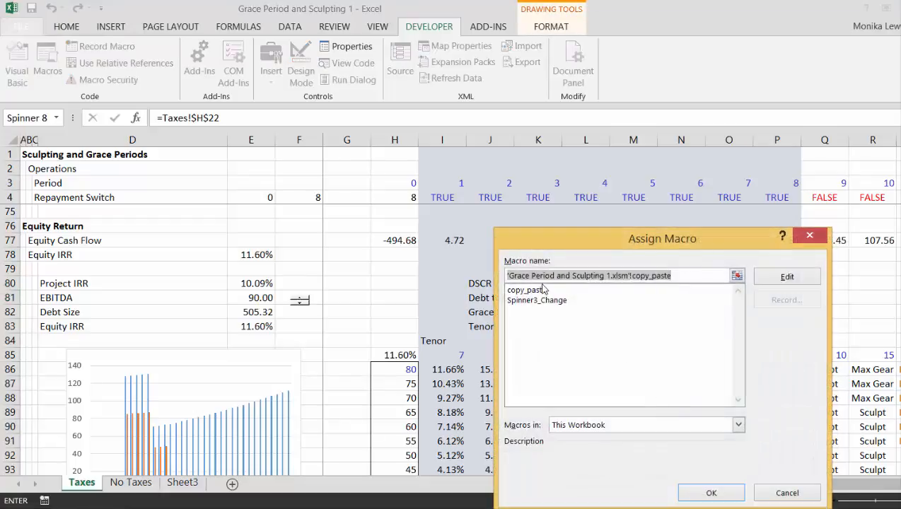
{"action": "left_click", "coordinate": [537, 301]}
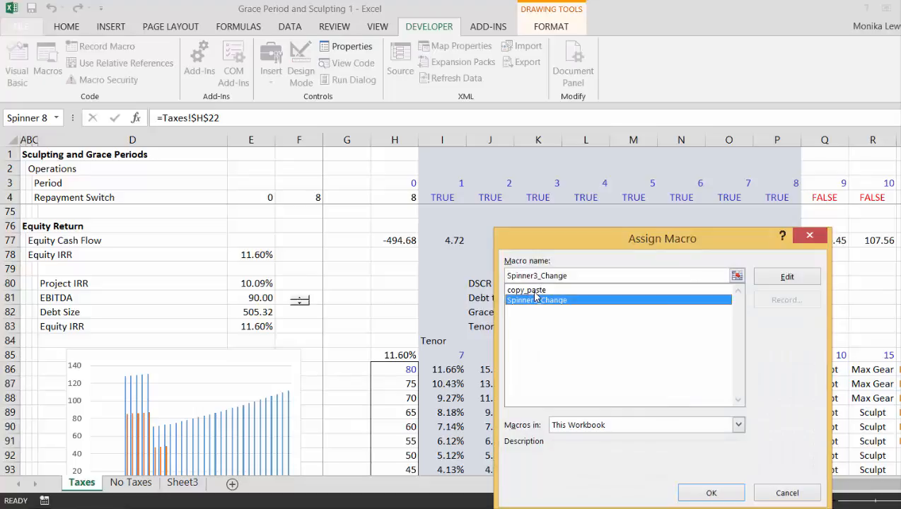
{"action": "left_click", "coordinate": [536, 291]}
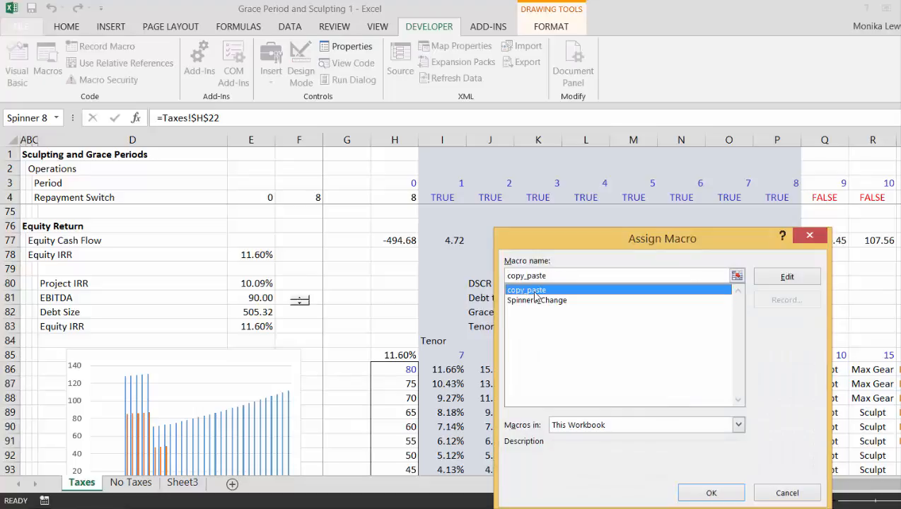
{"action": "left_click", "coordinate": [702, 493]}
{"action": "left_click", "coordinate": [575, 312]}
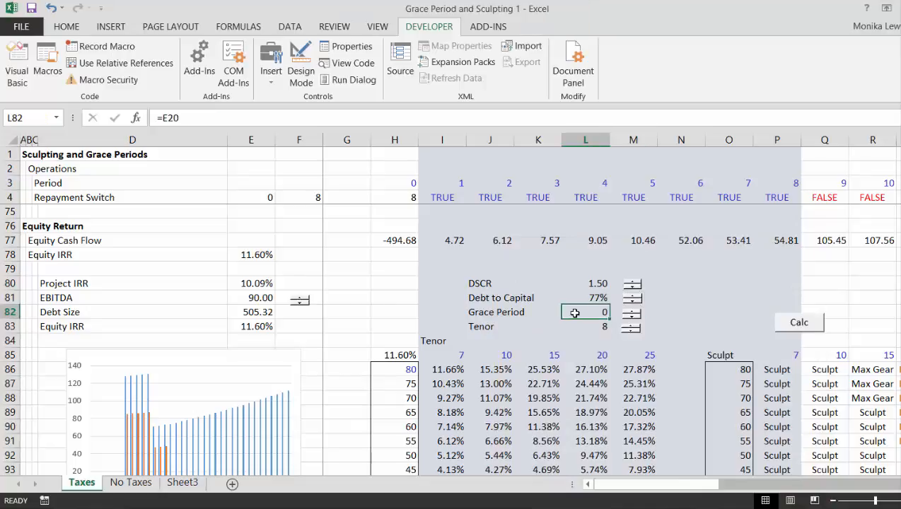
Step: Test the EBITDA spinner by raising EBITDA to 100, lowering it to 80 and leaving it at 85
{"action": "left_click", "coordinate": [300, 300]}
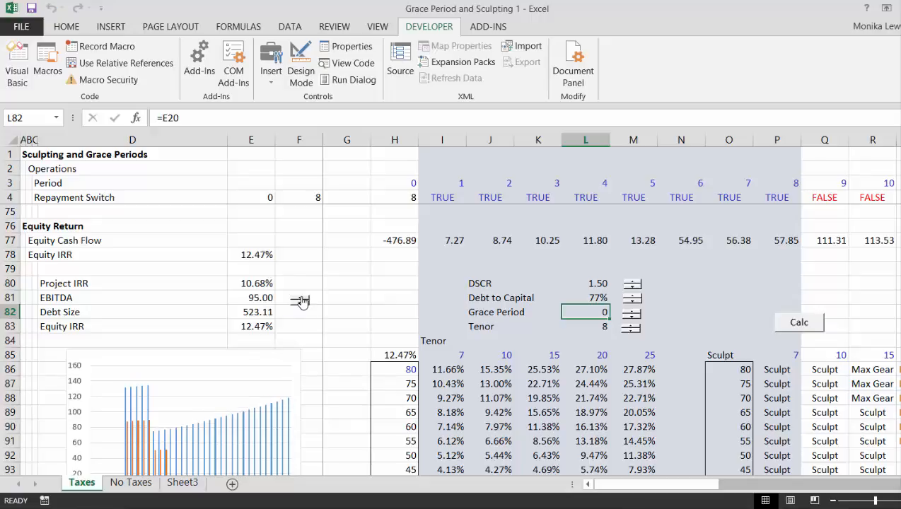
{"action": "left_click", "coordinate": [300, 299]}
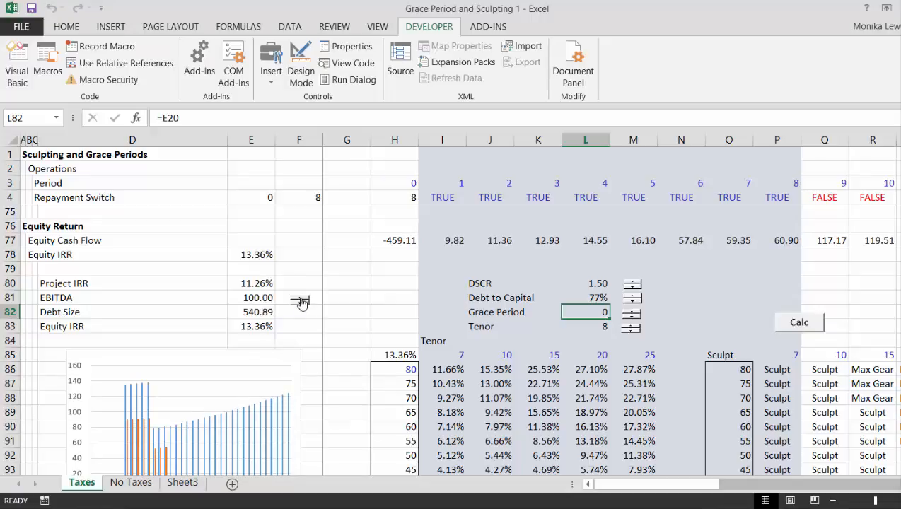
{"action": "left_click", "coordinate": [300, 305]}
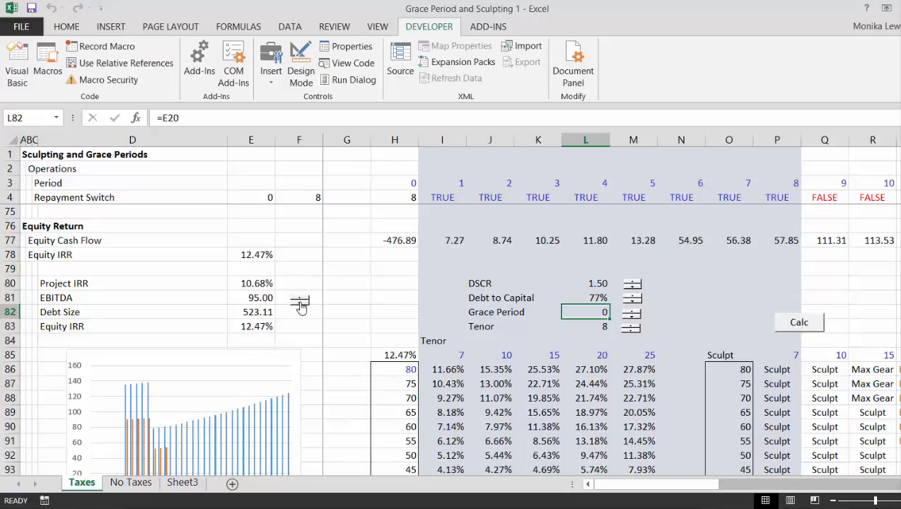
{"action": "left_click", "coordinate": [300, 305]}
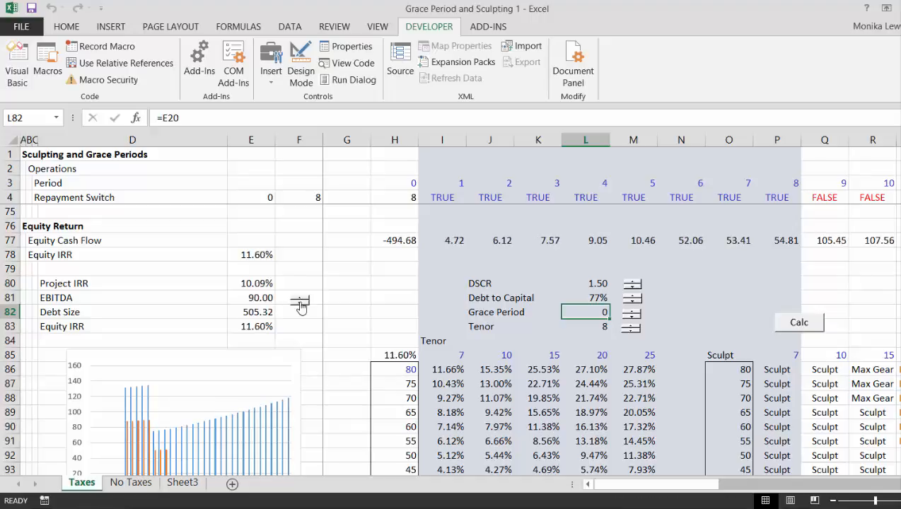
{"action": "left_click", "coordinate": [300, 305]}
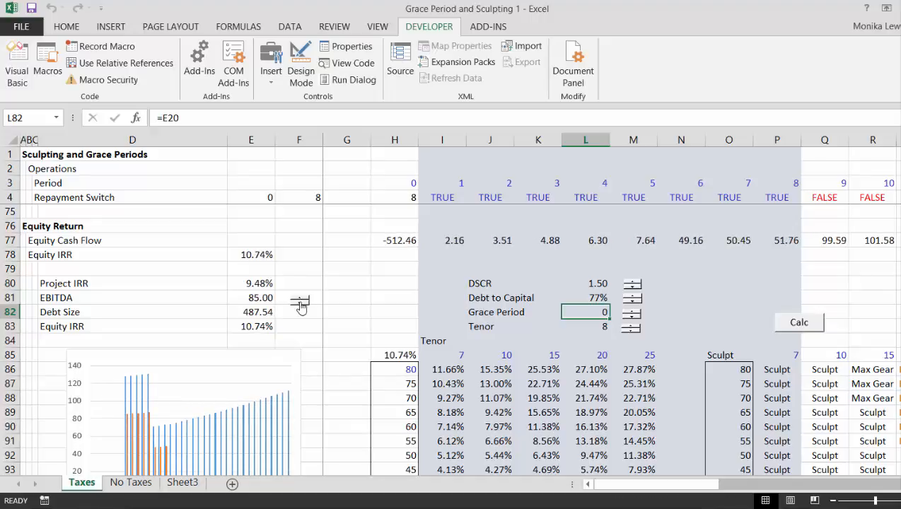
{"action": "left_click", "coordinate": [300, 304]}
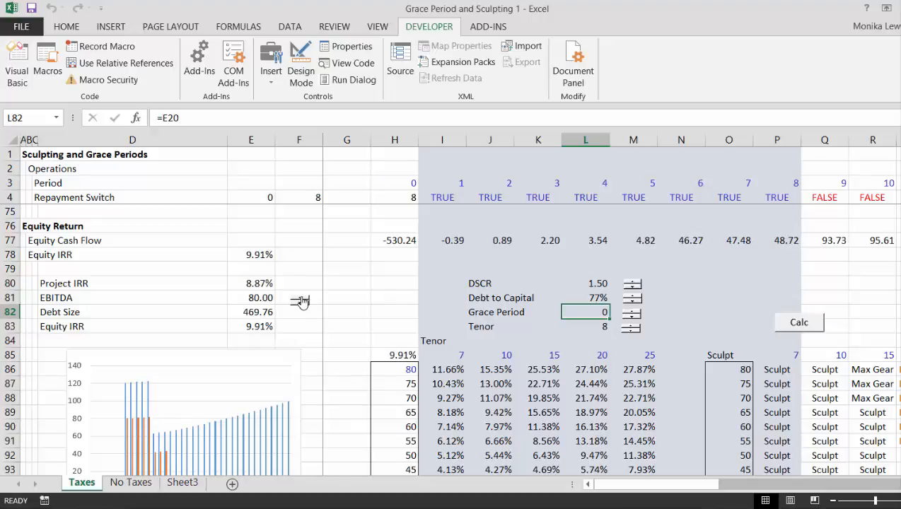
{"action": "left_click", "coordinate": [300, 300]}
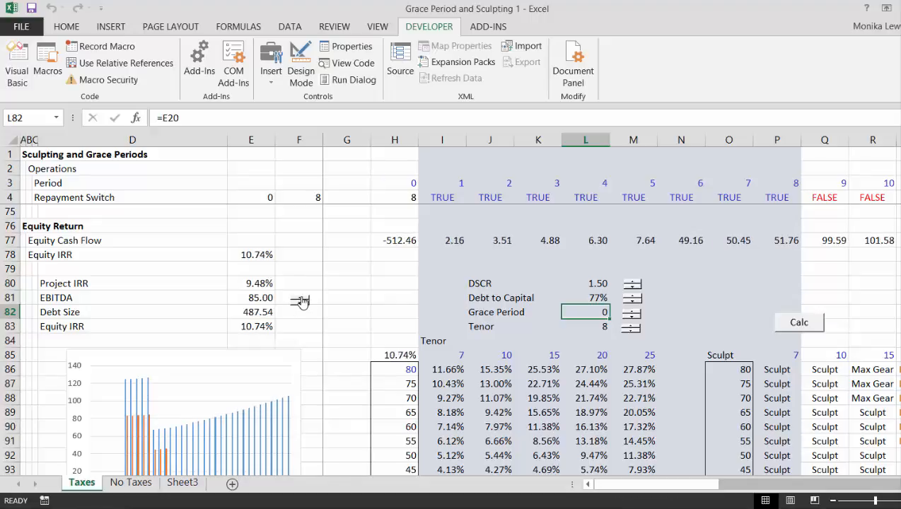
{"action": "left_click", "coordinate": [337, 262]}
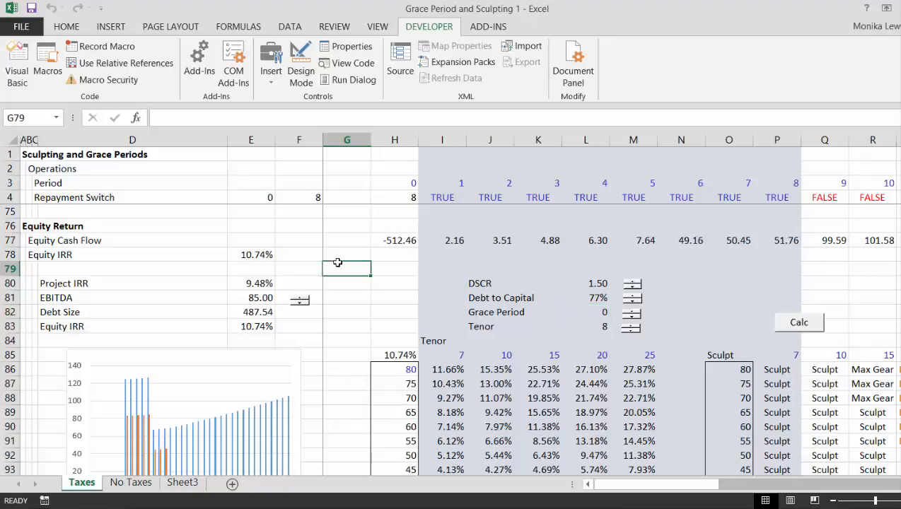
Step: Review the Taxes sheet from the sensitivity tables back up to the financing inputs in rows 20 to 24
{"action": "key", "text": "Down"}
{"action": "key", "text": "Down"}
{"action": "key", "text": "Down"}
{"action": "key", "text": "Down"}
{"action": "key", "text": "Down"}
{"action": "key", "text": "Down"}
{"action": "key", "text": "Down"}
{"action": "key", "text": "Down"}
{"action": "key", "text": "Down"}
{"action": "key", "text": "Down"}
{"action": "key", "text": "Down"}
{"action": "key", "text": "Down"}
{"action": "key", "text": "Down"}
{"action": "key", "text": "Down"}
{"action": "key", "text": "Down"}
{"action": "key", "text": "Down"}
{"action": "key", "text": "Down"}
{"action": "key", "text": "Down"}
{"action": "key", "text": "Down"}
{"action": "key", "text": "Down"}
{"action": "key", "text": "Down"}
{"action": "key", "text": "Down"}
{"action": "key", "text": "Left"}
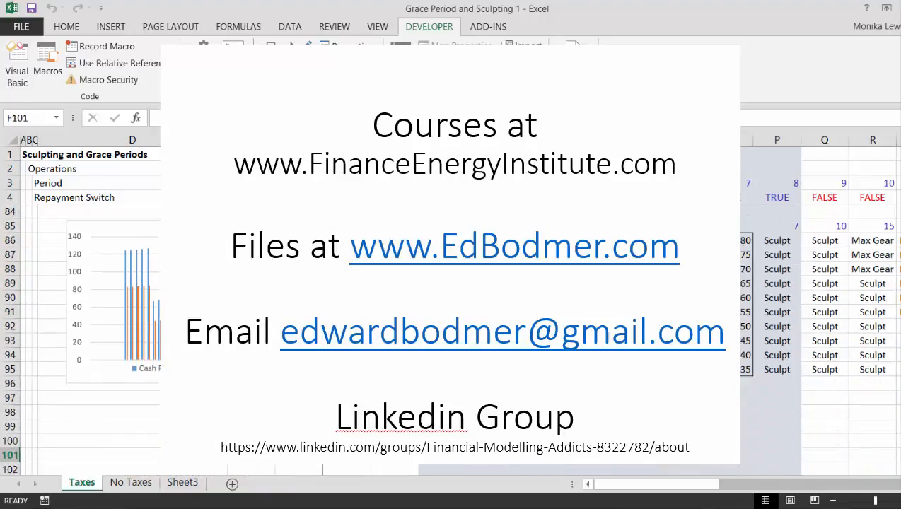
{"action": "key", "text": "Left"}
{"action": "key", "text": "Left"}
{"action": "key", "text": "Left"}
{"action": "key", "text": "Left"}
{"action": "key", "text": "Up"}
{"action": "key", "text": "Up"}
{"action": "key", "text": "Up"}
{"action": "key", "text": "Up"}
{"action": "key", "text": "Up"}
{"action": "key", "text": "Up"}
{"action": "key", "text": "Up"}
{"action": "key", "text": "Up"}
{"action": "key", "text": "Up"}
{"action": "key", "text": "Up"}
{"action": "key", "text": "Up"}
{"action": "key", "text": "Up"}
{"action": "key", "text": "Up"}
{"action": "key", "text": "Up"}
{"action": "key", "text": "Up"}
{"action": "key", "text": "Up"}
{"action": "key", "text": "Up"}
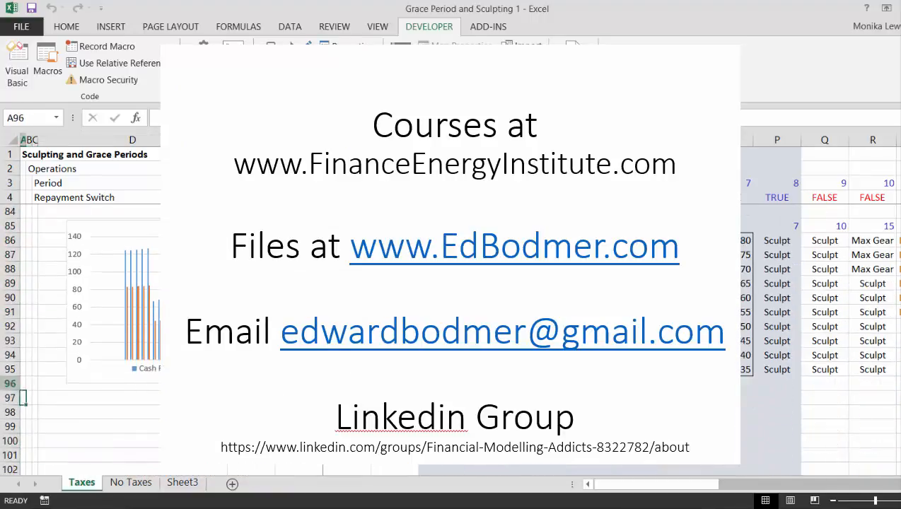
{"action": "key", "text": "Up"}
{"action": "key", "text": "Up"}
{"action": "key", "text": "Up"}
{"action": "key", "text": "Up"}
{"action": "key", "text": "Up"}
{"action": "key", "text": "Up"}
{"action": "key", "text": "Up"}
{"action": "key", "text": "Up"}
{"action": "key", "text": "Up"}
{"action": "key", "text": "Up"}
{"action": "key", "text": "Up"}
{"action": "key", "text": "Up"}
{"action": "key", "text": "Up"}
{"action": "key", "text": "Up"}
{"action": "key", "text": "Up"}
{"action": "key", "text": "Up"}
{"action": "key", "text": "Up"}
{"action": "key", "text": "Up"}
{"action": "key", "text": "Up"}
{"action": "key", "text": "Up"}
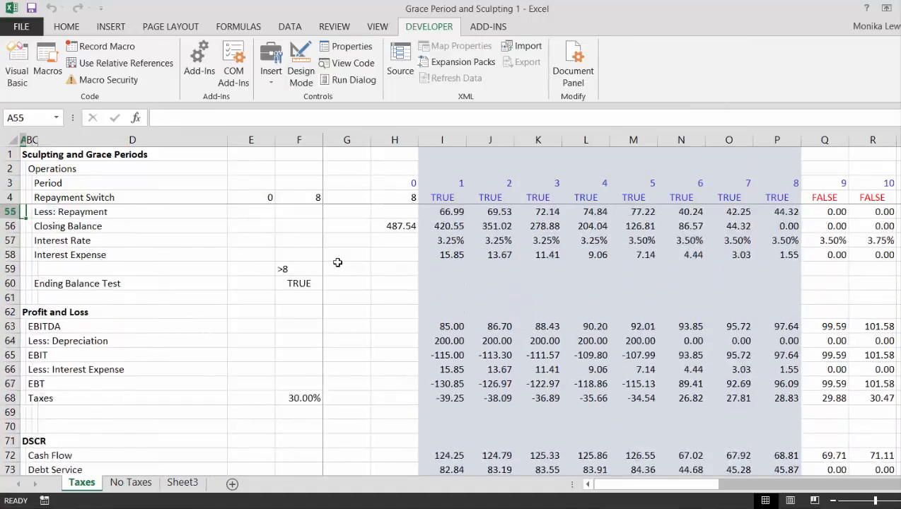
{"action": "key", "text": "Up"}
{"action": "key", "text": "Up"}
{"action": "key", "text": "Up"}
{"action": "key", "text": "Up"}
{"action": "key", "text": "Up"}
{"action": "key", "text": "Up"}
{"action": "key", "text": "Up"}
{"action": "key", "text": "Up"}
{"action": "key", "text": "Up"}
{"action": "key", "text": "Up"}
{"action": "key", "text": "Up"}
{"action": "key", "text": "Up"}
{"action": "key", "text": "Up"}
{"action": "key", "text": "Up"}
{"action": "key", "text": "Up"}
{"action": "key", "text": "Up"}
{"action": "key", "text": "Up"}
{"action": "key", "text": "Up"}
{"action": "key", "text": "Up"}
{"action": "key", "text": "Up"}
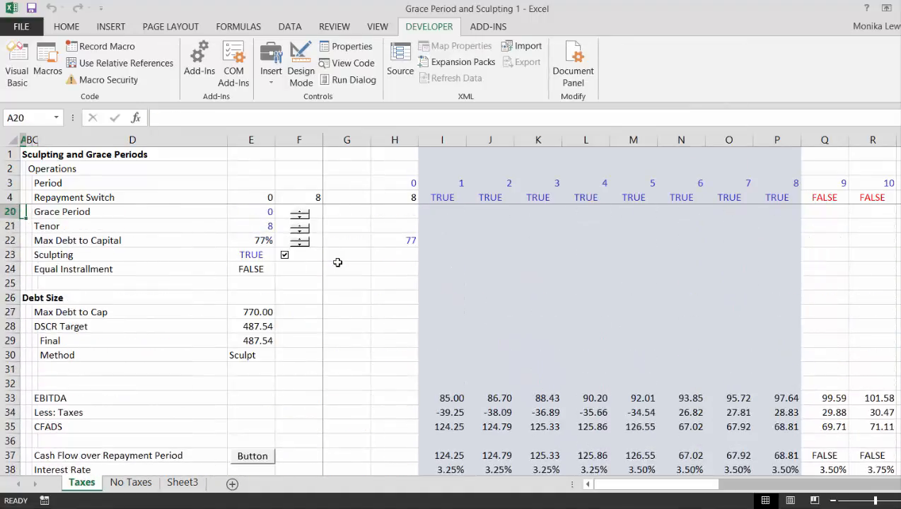
Step: Examine the debt sizing, debt service, profit and loss, DSCR and equity return sections down to the cash flow chart
{"action": "key", "text": "Down"}
{"action": "key", "text": "Down"}
{"action": "key", "text": "Down"}
{"action": "key", "text": "Down"}
{"action": "key", "text": "Down"}
{"action": "key", "text": "Down"}
{"action": "key", "text": "Down"}
{"action": "key", "text": "Down"}
{"action": "key", "text": "Down"}
{"action": "key", "text": "Down"}
{"action": "key", "text": "Down"}
{"action": "key", "text": "Down"}
{"action": "key", "text": "Down"}
{"action": "key", "text": "Down"}
{"action": "key", "text": "Down"}
{"action": "key", "text": "Down"}
{"action": "key", "text": "Down"}
{"action": "key", "text": "Down"}
{"action": "key", "text": "Down"}
{"action": "key", "text": "Down"}
{"action": "key", "text": "Down"}
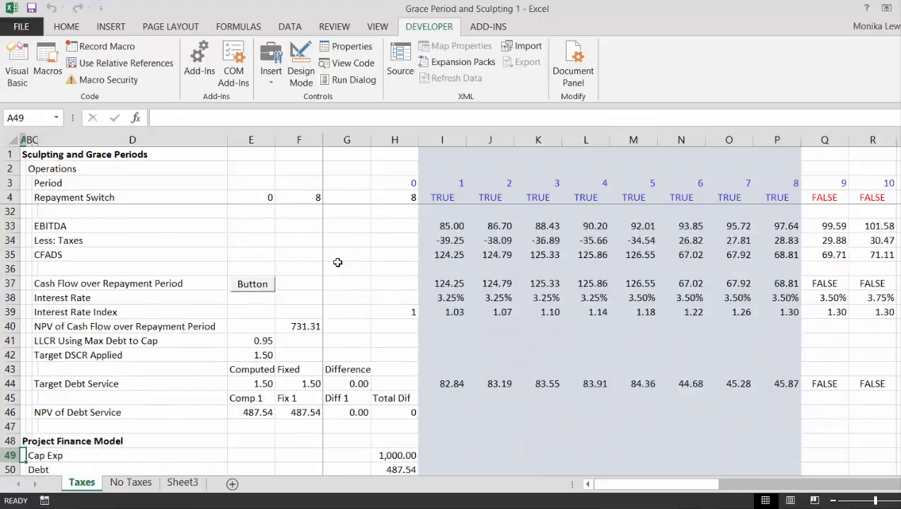
{"action": "key", "text": "Down"}
{"action": "key", "text": "Down"}
{"action": "key", "text": "Down"}
{"action": "key", "text": "Down"}
{"action": "key", "text": "Down"}
{"action": "key", "text": "Down"}
{"action": "key", "text": "Down"}
{"action": "key", "text": "Down"}
{"action": "key", "text": "Down"}
{"action": "key", "text": "Down"}
{"action": "key", "text": "Down"}
{"action": "key", "text": "Down"}
{"action": "key", "text": "Down"}
{"action": "key", "text": "Down"}
{"action": "key", "text": "Down"}
{"action": "key", "text": "Down"}
{"action": "key", "text": "Down"}
{"action": "key", "text": "Down"}
{"action": "key", "text": "Down"}
{"action": "key", "text": "Down"}
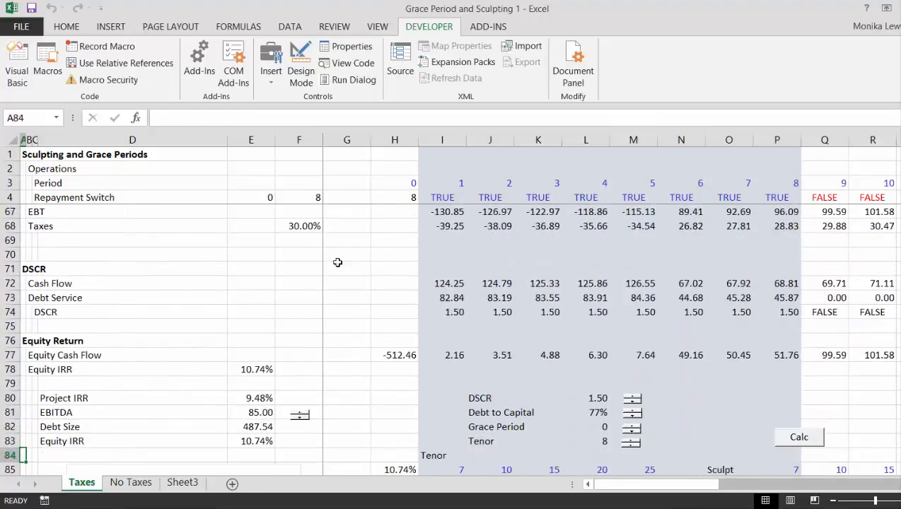
{"action": "key", "text": "Down"}
{"action": "key", "text": "Down"}
{"action": "key", "text": "Right"}
{"action": "key", "text": "Right"}
{"action": "key", "text": "Right"}
{"action": "key", "text": "Right"}
{"action": "key", "text": "Right"}
{"action": "key", "text": "Right"}
{"action": "key", "text": "Right"}
{"action": "key", "text": "Right"}
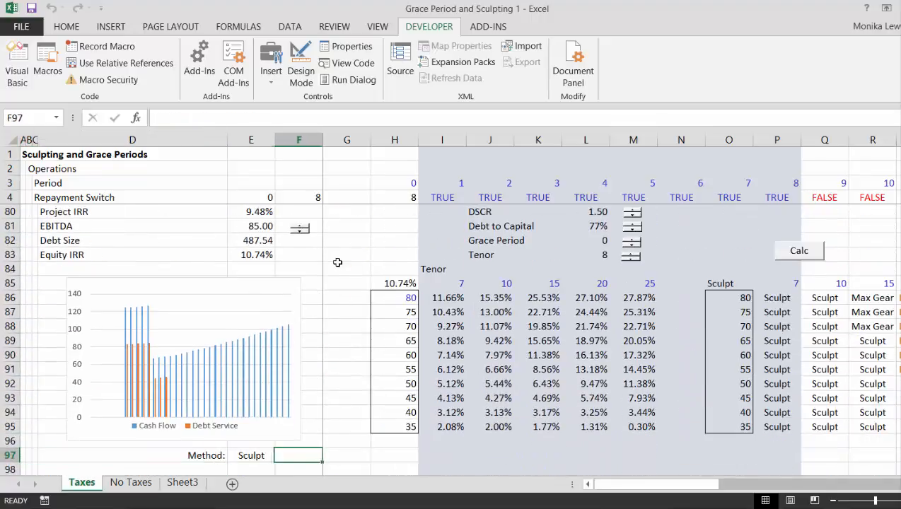
Step: Delete the contents of the equity IRR and Sculpt/Max Gear sensitivity tables in H84:T95 on the Taxes sheet
{"action": "key", "text": "Up"}
{"action": "key", "text": "Up"}
{"action": "key", "text": "Up"}
{"action": "key", "text": "Up"}
{"action": "key", "text": "Up"}
{"action": "key", "text": "Up"}
{"action": "key", "text": "Up"}
{"action": "key", "text": "Up"}
{"action": "key", "text": "Up"}
{"action": "key", "text": "Up"}
{"action": "key", "text": "Up"}
{"action": "key", "text": "Up"}
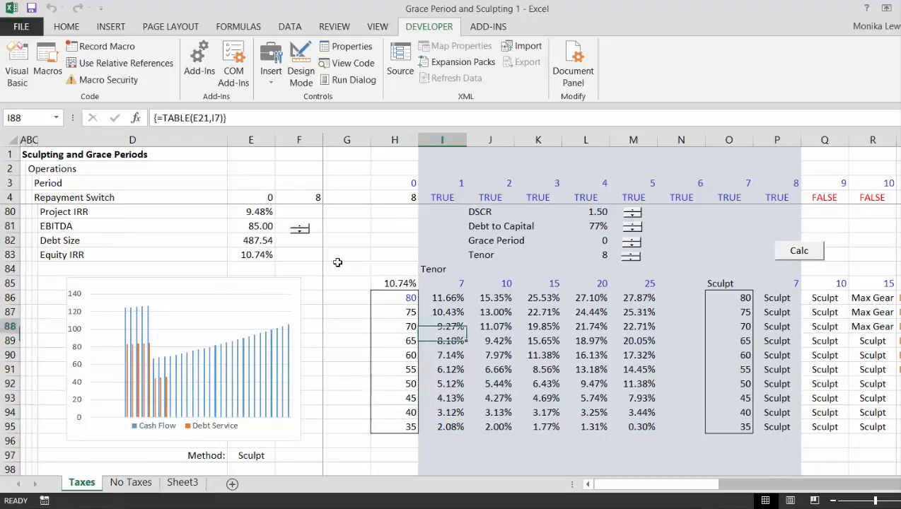
{"action": "key", "text": "Up"}
{"action": "key", "text": "Left"}
{"action": "key", "text": "shift+Right"}
{"action": "key", "text": "shift+Down"}
{"action": "key", "text": "shift+Down"}
{"action": "key", "text": "shift+Down"}
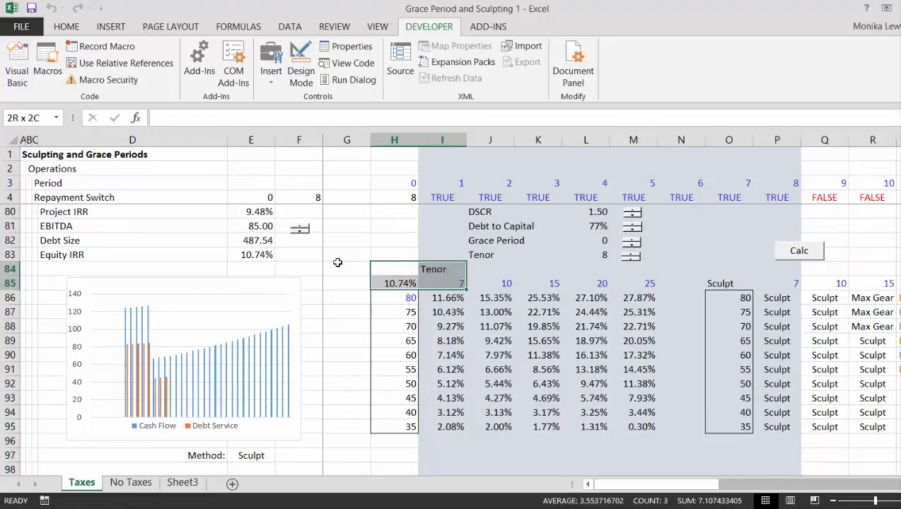
{"action": "key", "text": "shift+Down"}
{"action": "key", "text": "shift+Down"}
{"action": "key", "text": "shift+Down"}
{"action": "key", "text": "shift+Down"}
{"action": "key", "text": "shift+Down"}
{"action": "key", "text": "shift+Down"}
{"action": "key", "text": "shift+Down"}
{"action": "key", "text": "shift+Down"}
{"action": "key", "text": "shift+Right"}
{"action": "key", "text": "shift+Right"}
{"action": "key", "text": "shift+Right"}
{"action": "key", "text": "shift+Right"}
{"action": "key", "text": "shift+Right"}
{"action": "key", "text": "shift+Right"}
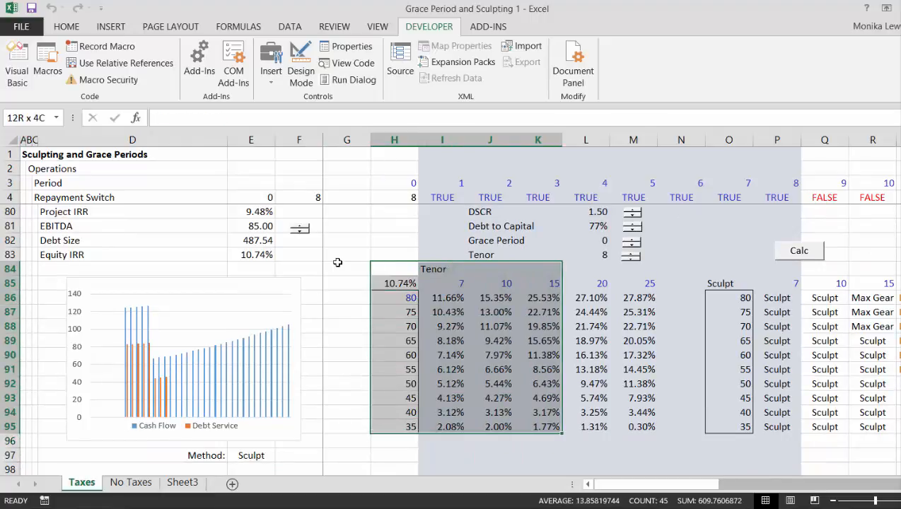
{"action": "key", "text": "shift+Right"}
{"action": "key", "text": "shift+Right"}
{"action": "key", "text": "shift+Right"}
{"action": "key", "text": "shift+Right"}
{"action": "key", "text": "shift+Right"}
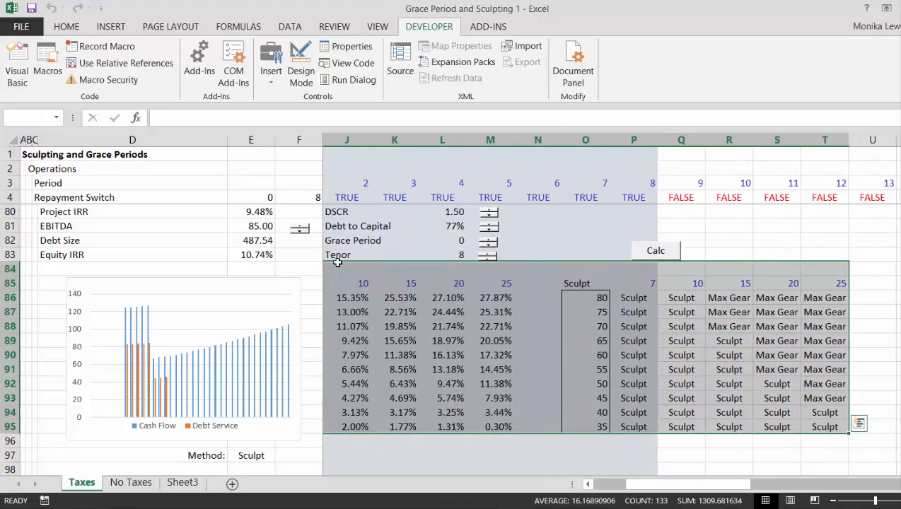
{"action": "key", "text": "Delete"}
Step: Raise Grace Period to 2 with its spinner and assign the copy_paste macro to that spinner
{"action": "key", "text": "Left"}
{"action": "key", "text": "Left"}
{"action": "key", "text": "Left"}
{"action": "key", "text": "Left"}
{"action": "key", "text": "Left"}
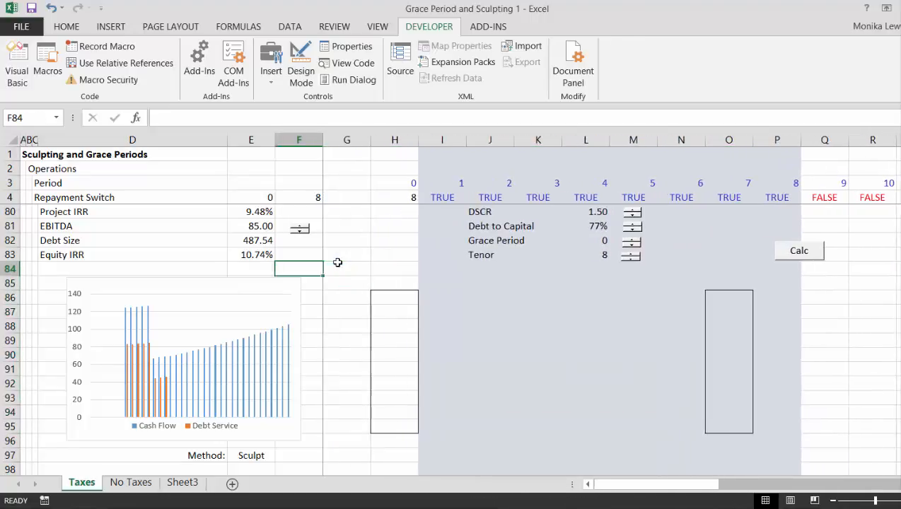
{"action": "key", "text": "Left"}
{"action": "key", "text": "Left"}
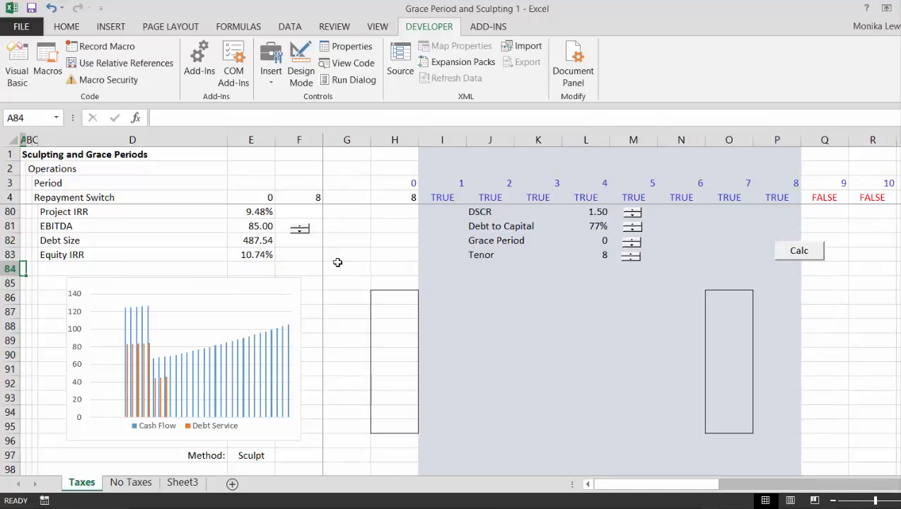
{"action": "key", "text": "Up"}
{"action": "key", "text": "Up"}
{"action": "key", "text": "Up"}
{"action": "key", "text": "Up"}
{"action": "key", "text": "Up"}
{"action": "key", "text": "Up"}
{"action": "key", "text": "Up"}
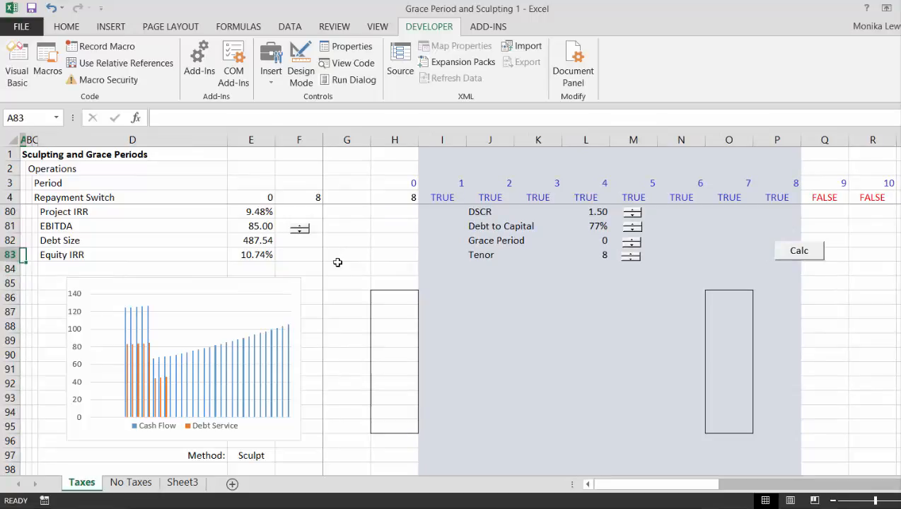
{"action": "key", "text": "Down"}
{"action": "key", "text": "Down"}
{"action": "key", "text": "Down"}
{"action": "key", "text": "Down"}
{"action": "key", "text": "Down"}
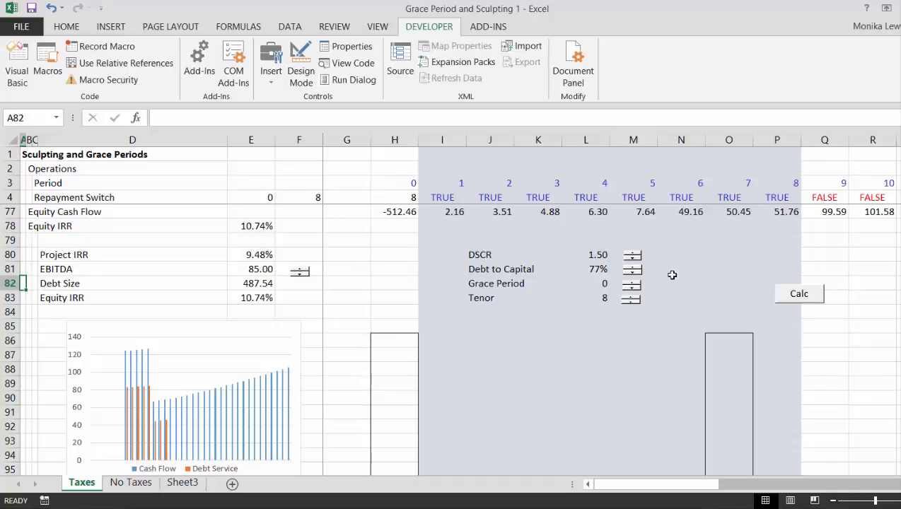
{"action": "left_click", "coordinate": [632, 285]}
{"action": "left_click", "coordinate": [632, 285]}
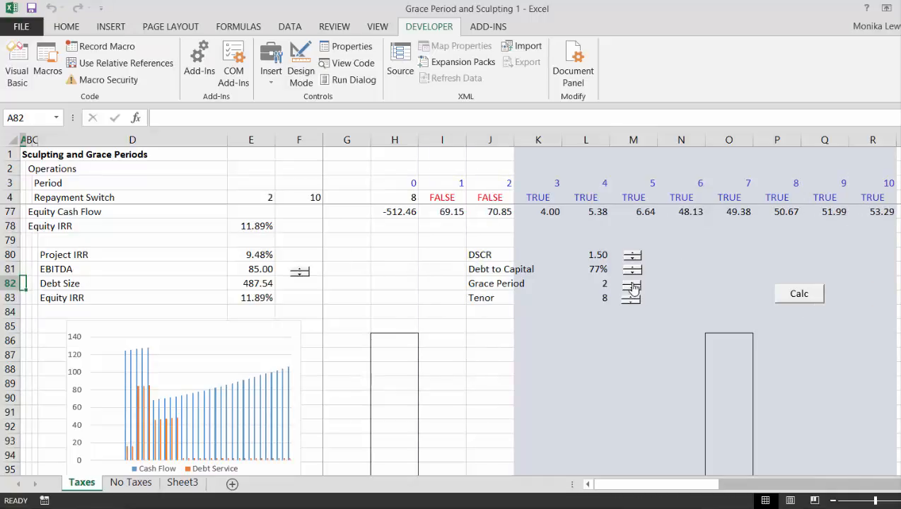
{"action": "right_click", "coordinate": [633, 287]}
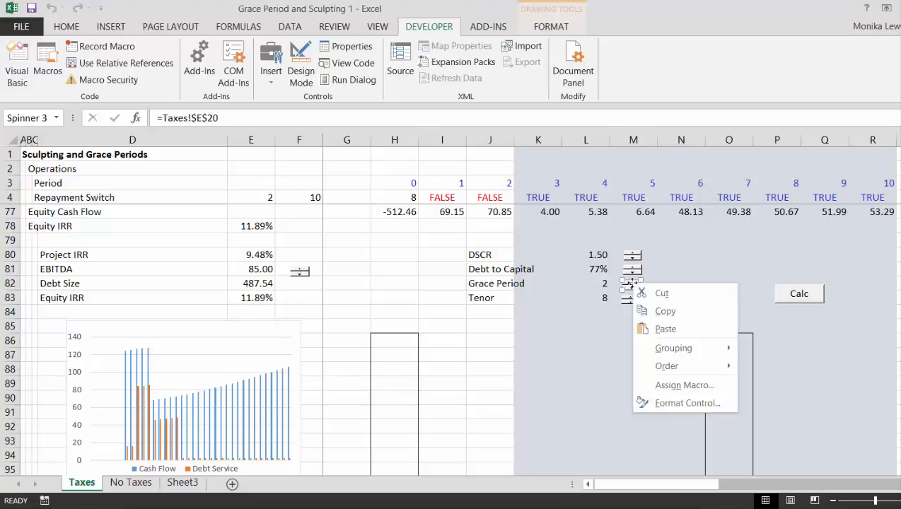
{"action": "left_click", "coordinate": [663, 386]}
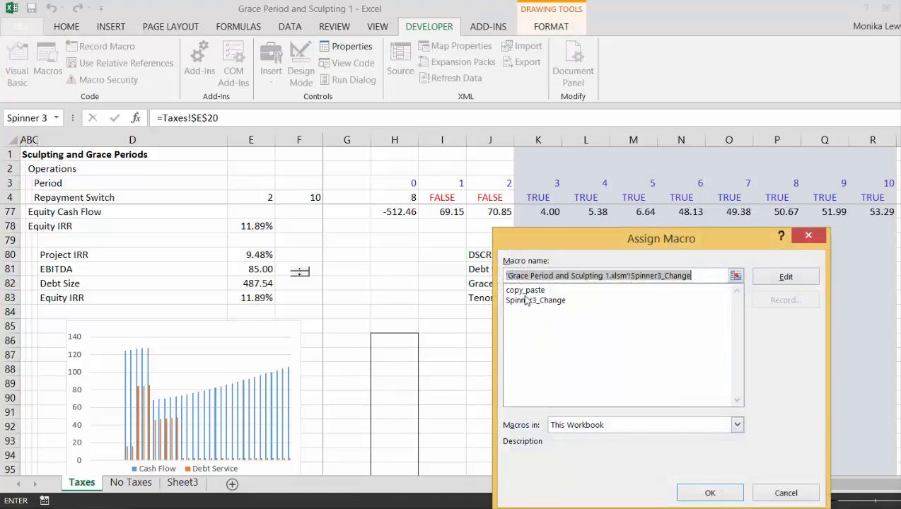
{"action": "left_click", "coordinate": [528, 291]}
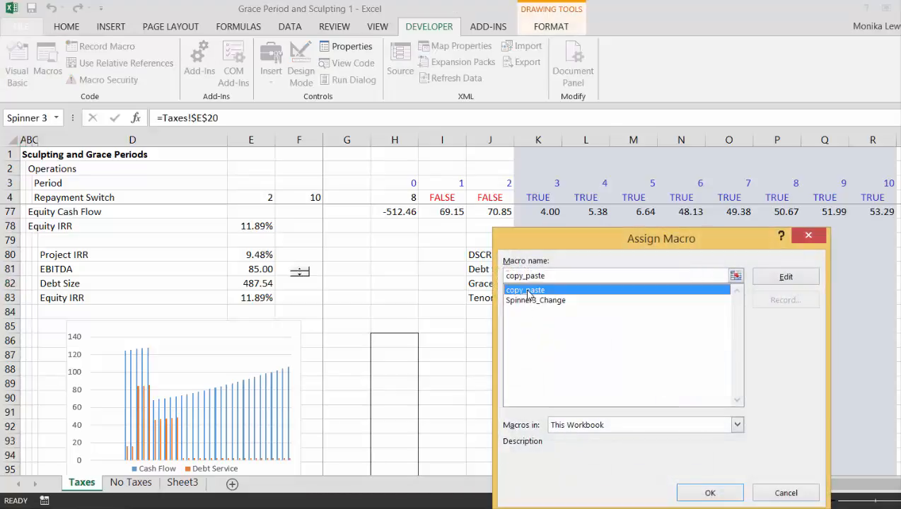
{"action": "left_click", "coordinate": [704, 493]}
{"action": "left_click", "coordinate": [585, 323]}
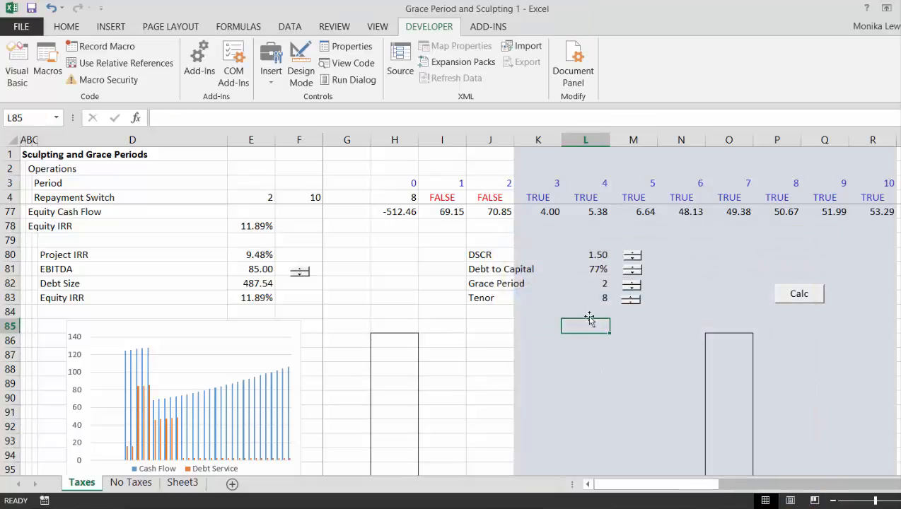
Step: Test the Grace Period spinner by lowering the grace period to 0 and raising it to 3
{"action": "left_click", "coordinate": [629, 288]}
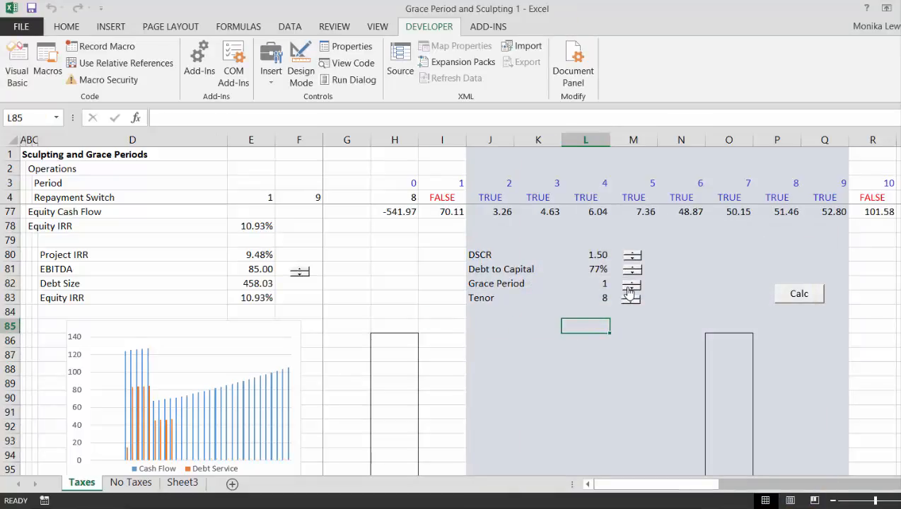
{"action": "left_click", "coordinate": [631, 287]}
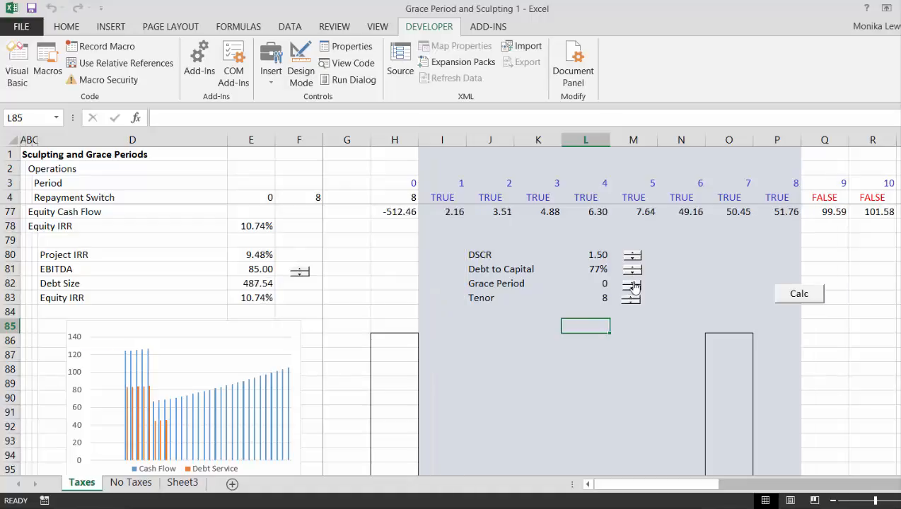
{"action": "left_click", "coordinate": [633, 284]}
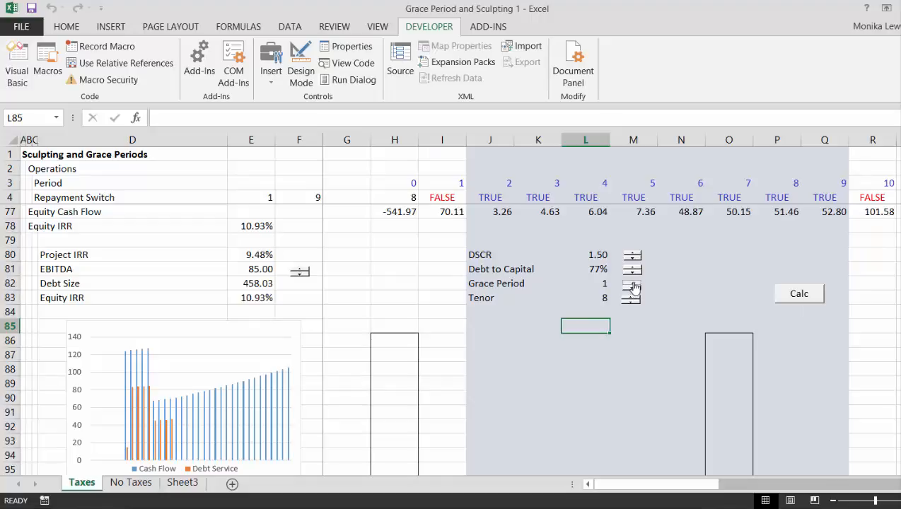
{"action": "left_click", "coordinate": [633, 284]}
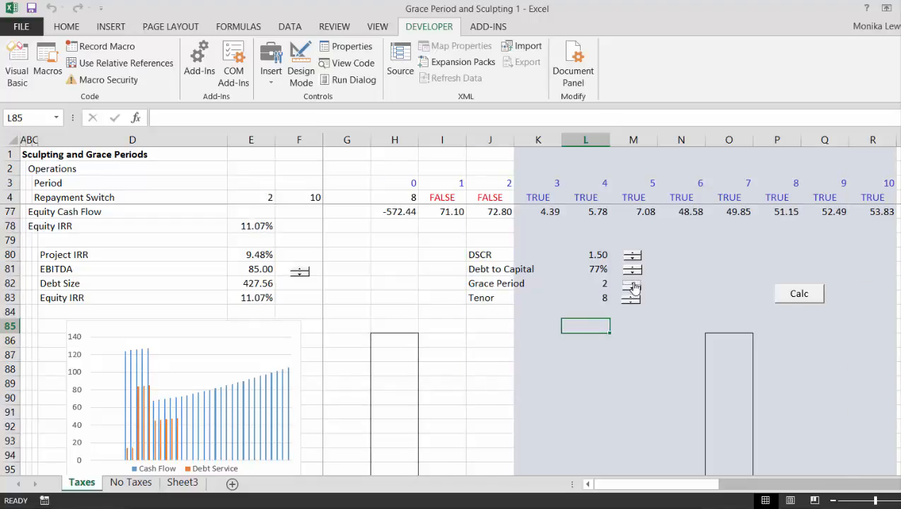
{"action": "left_click", "coordinate": [633, 284]}
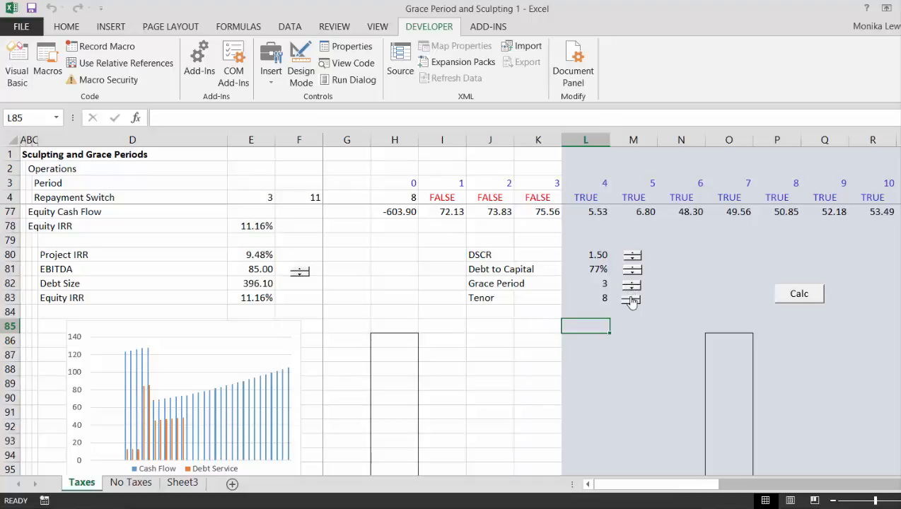
Step: Assign the copy_paste macro to the Tenor spinner
{"action": "right_click", "coordinate": [629, 299]}
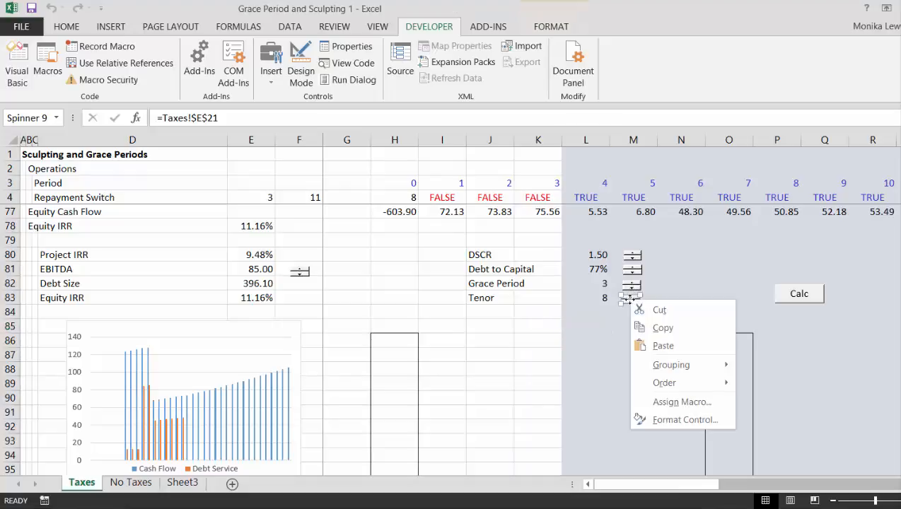
{"action": "left_click", "coordinate": [651, 403]}
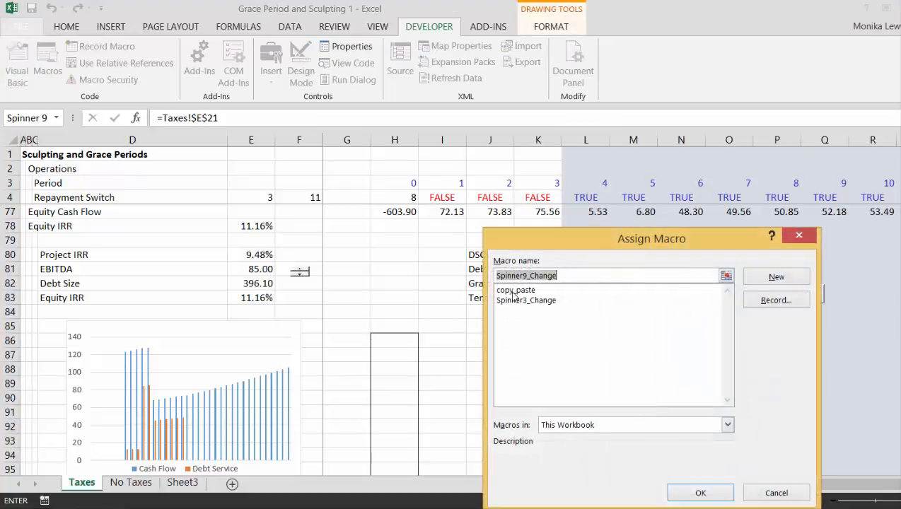
{"action": "left_click", "coordinate": [512, 291]}
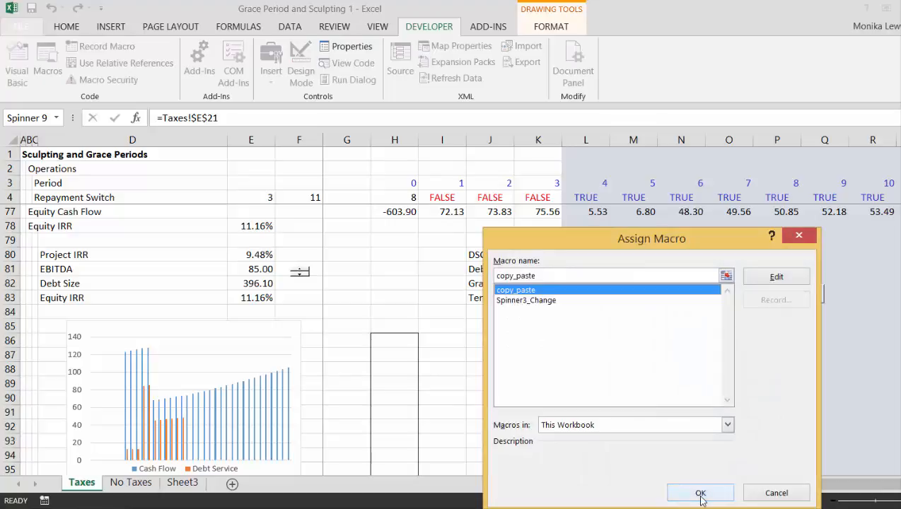
{"action": "left_click", "coordinate": [700, 493]}
{"action": "left_click", "coordinate": [634, 371]}
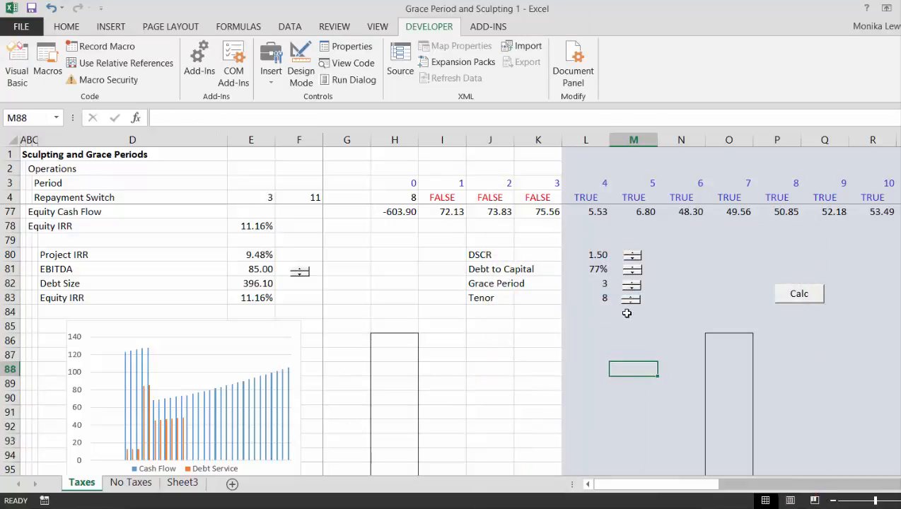
Step: Test the Tenor spinner by raising the tenor to 9 and lowering it to 6
{"action": "left_click", "coordinate": [631, 301]}
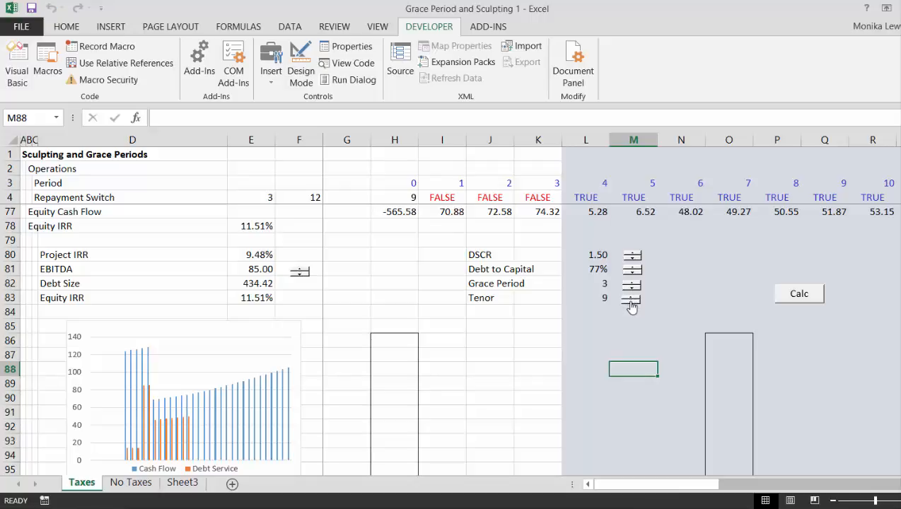
{"action": "left_click", "coordinate": [630, 302]}
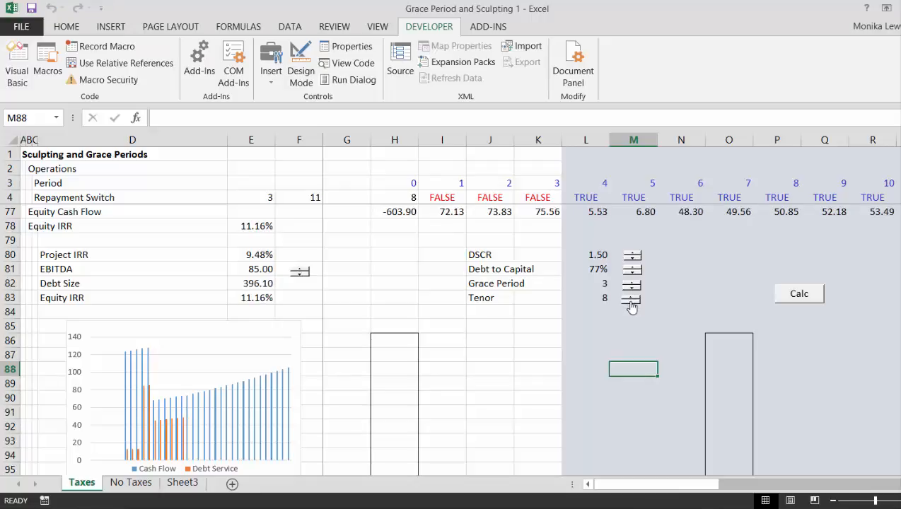
{"action": "left_click", "coordinate": [631, 303]}
{"action": "left_click", "coordinate": [631, 303]}
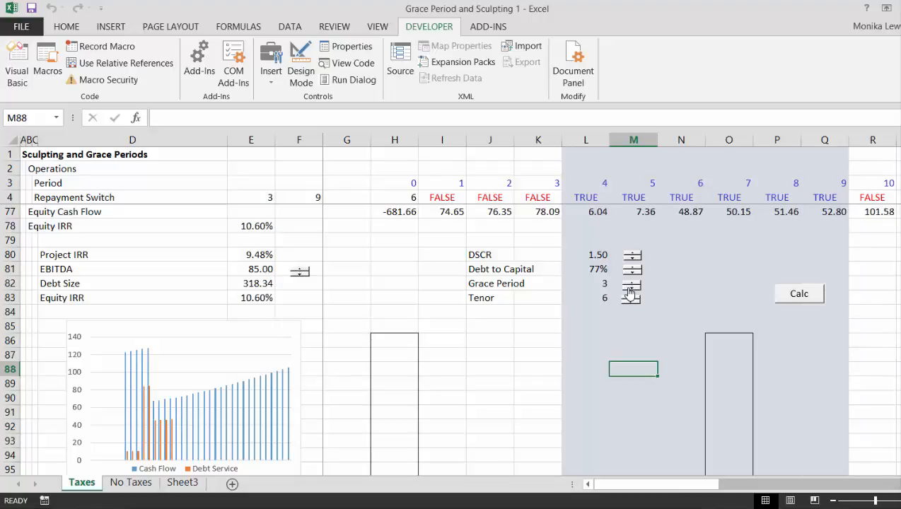
Step: Lower Grace Period to 0 with its spinner and save the workbook
{"action": "left_click", "coordinate": [630, 289]}
{"action": "left_click", "coordinate": [629, 287]}
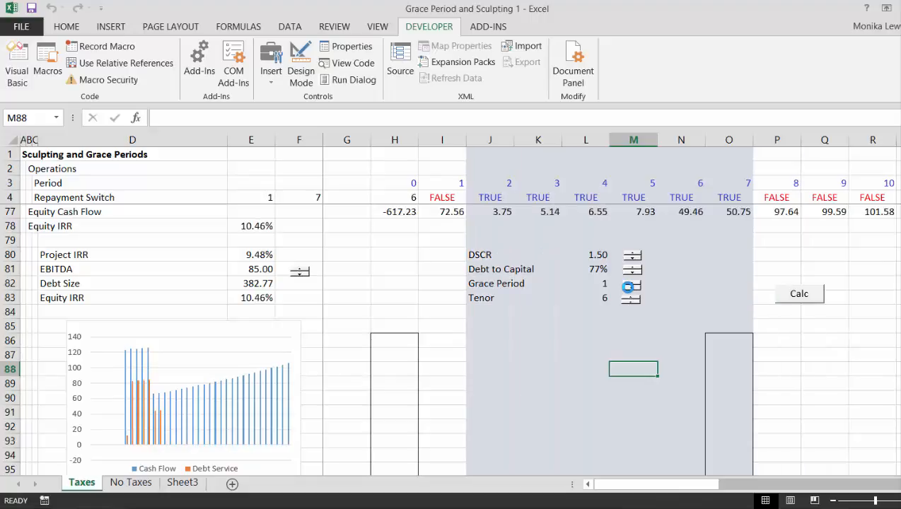
{"action": "left_click", "coordinate": [627, 288]}
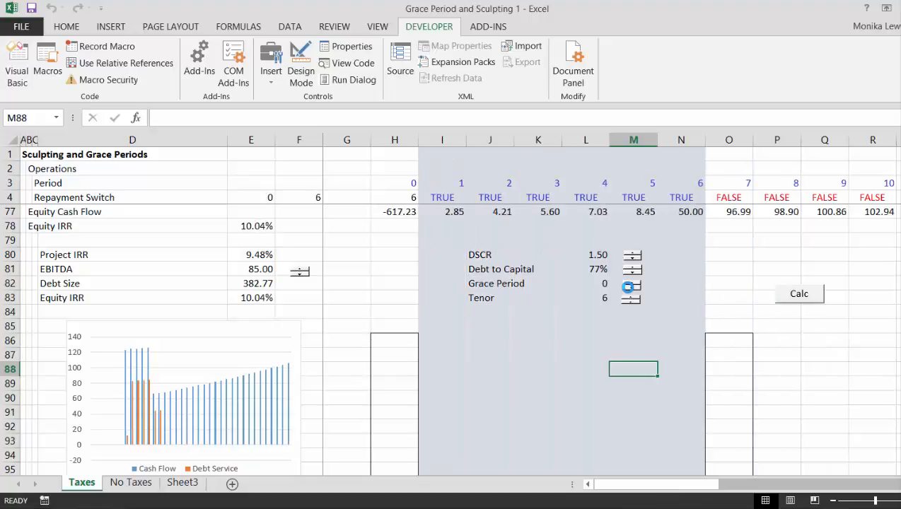
{"action": "left_click", "coordinate": [379, 289]}
{"action": "key", "text": "ctrl+s"}
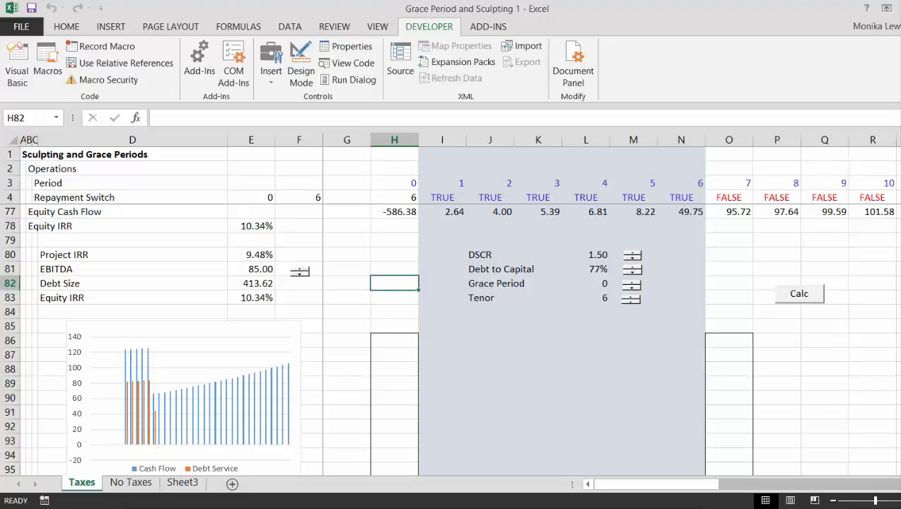
Step: Switch to the Firefox window showing the Gmail inbox
{"action": "left_click", "coordinate": [663, 507]}
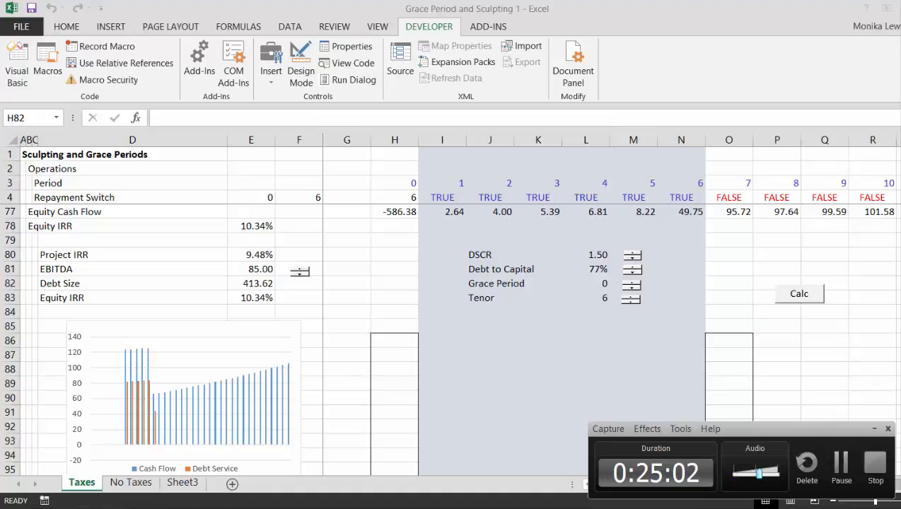
{"action": "mouse_move", "coordinate": [319, 508]}
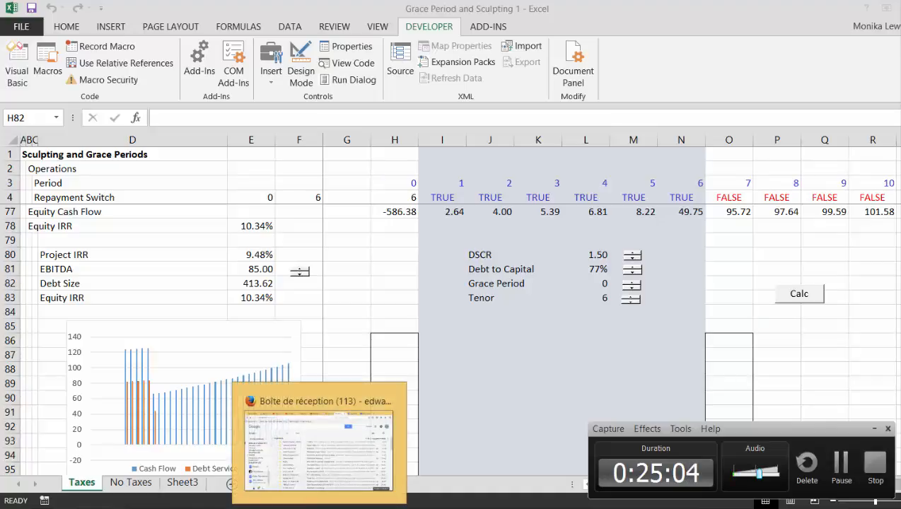
{"action": "left_click", "coordinate": [319, 508]}
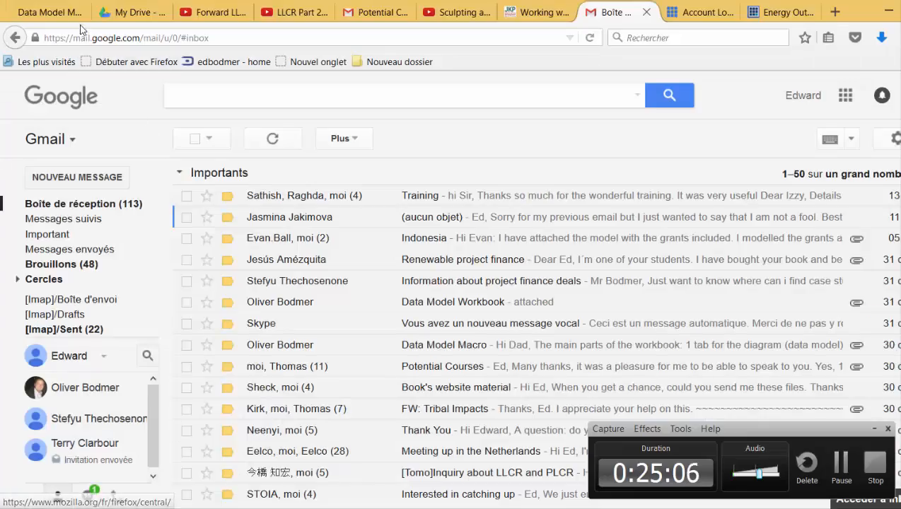